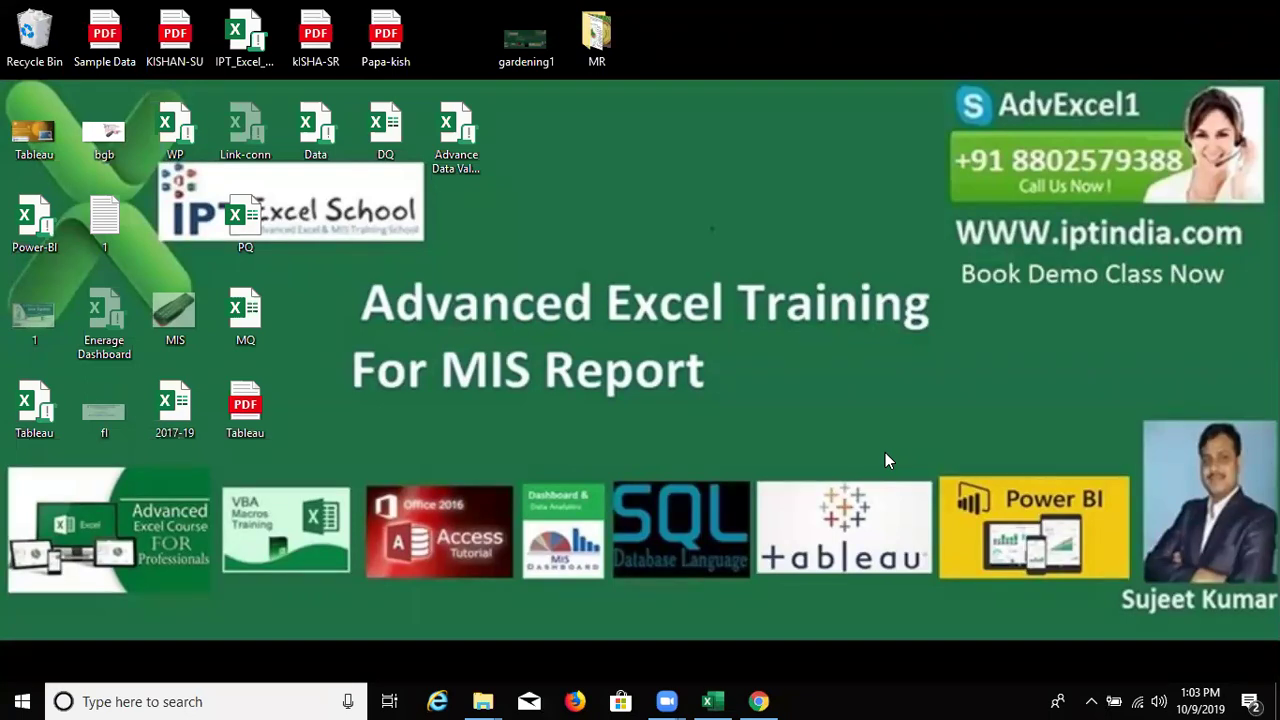
- Launch Microsoft Access by searching 'ACCE' in the Start menu
{"action": "key", "text": "super"}
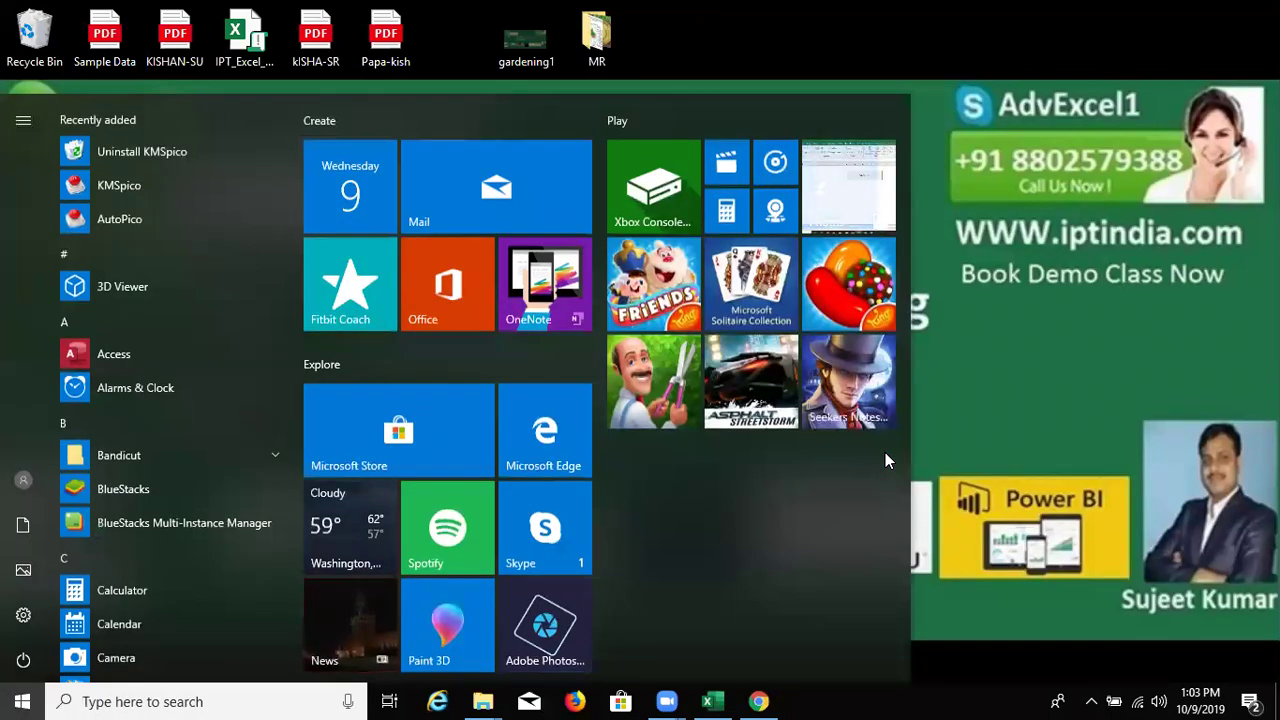
{"action": "type", "text": "ACCE"}
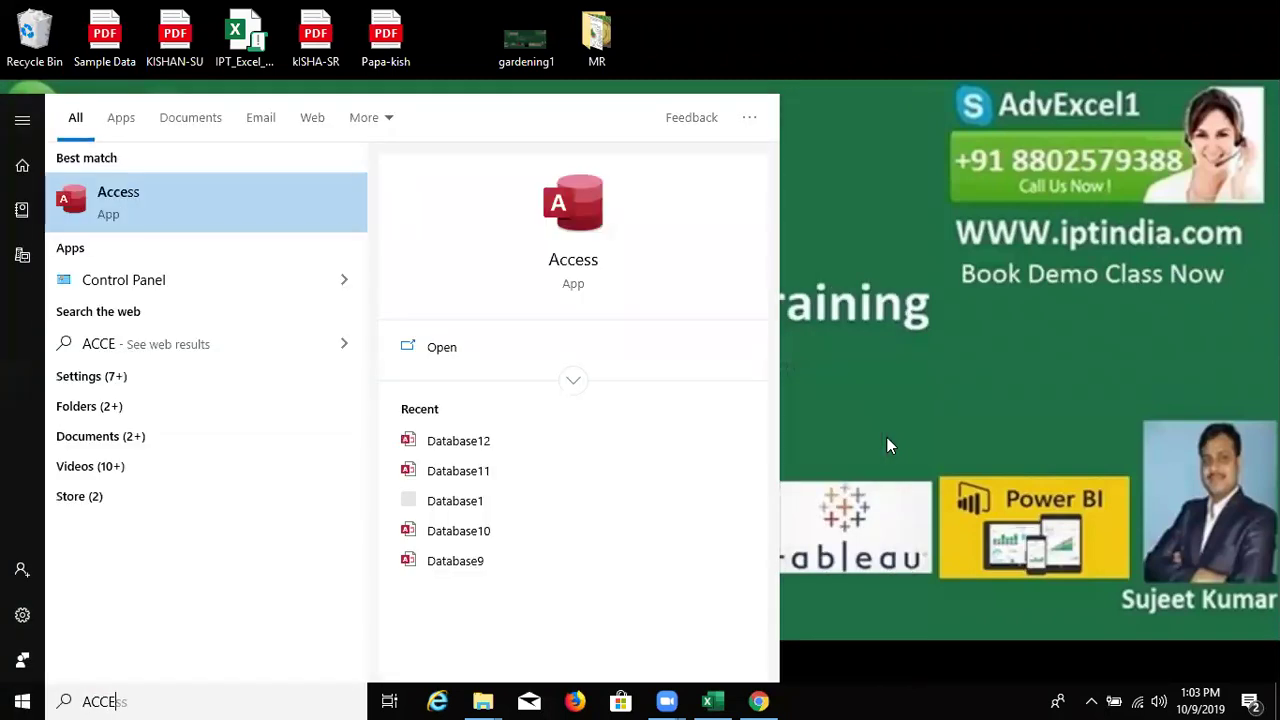
{"action": "left_click", "coordinate": [430, 285]}
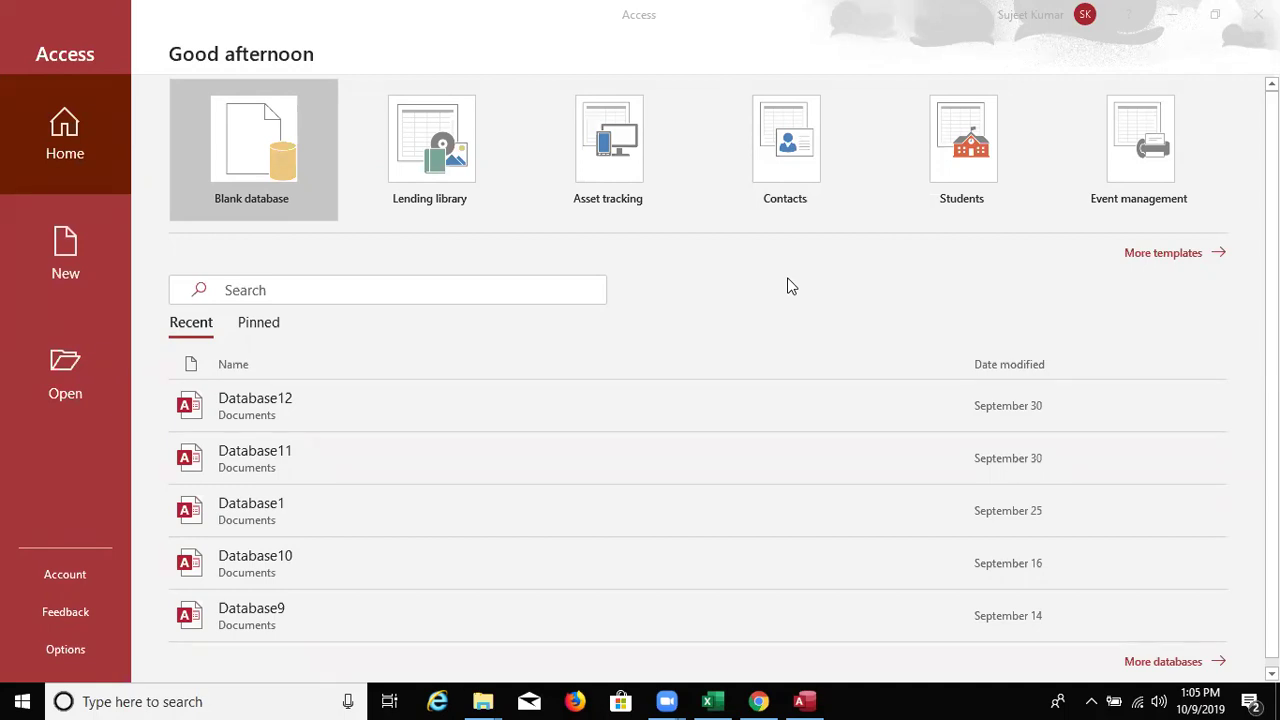
- Switch from the Access start screen to the open Excel workbook Book2 via the taskbar
{"action": "left_click", "coordinate": [712, 701]}
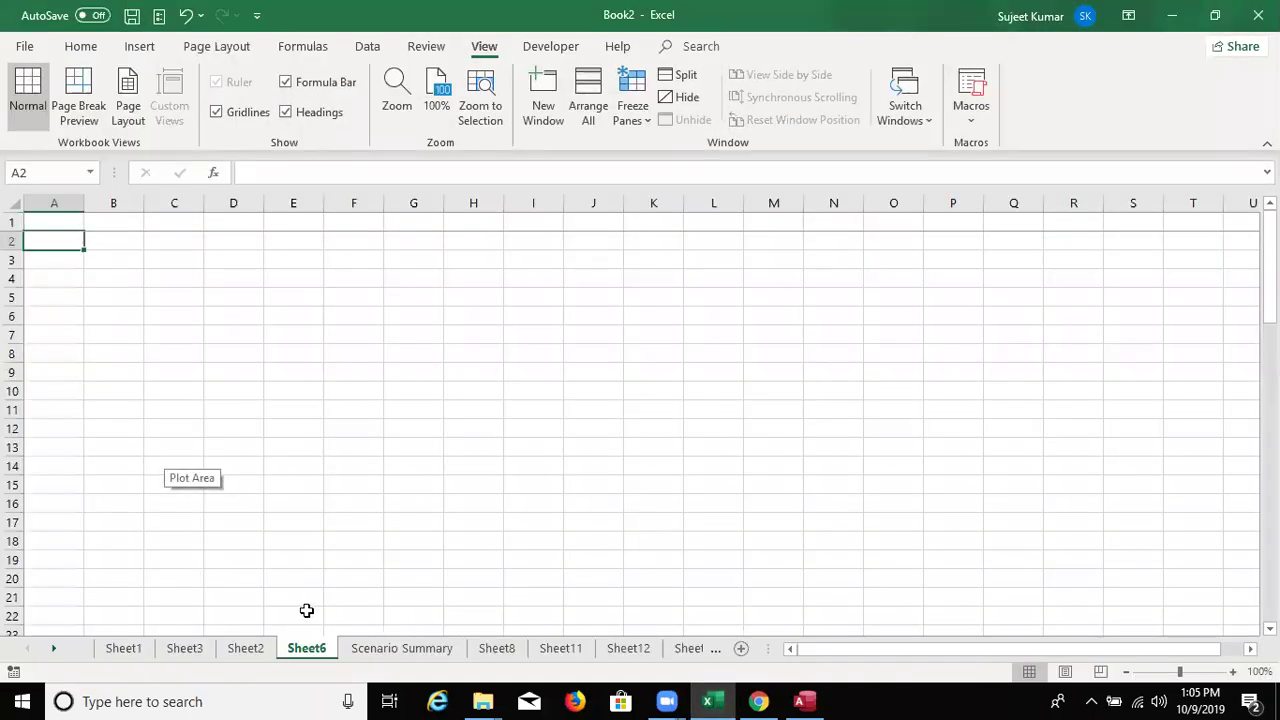
- Create a new blank workbook and enter the header E_Code in cell A1
{"action": "key", "text": "ctrl+n"}
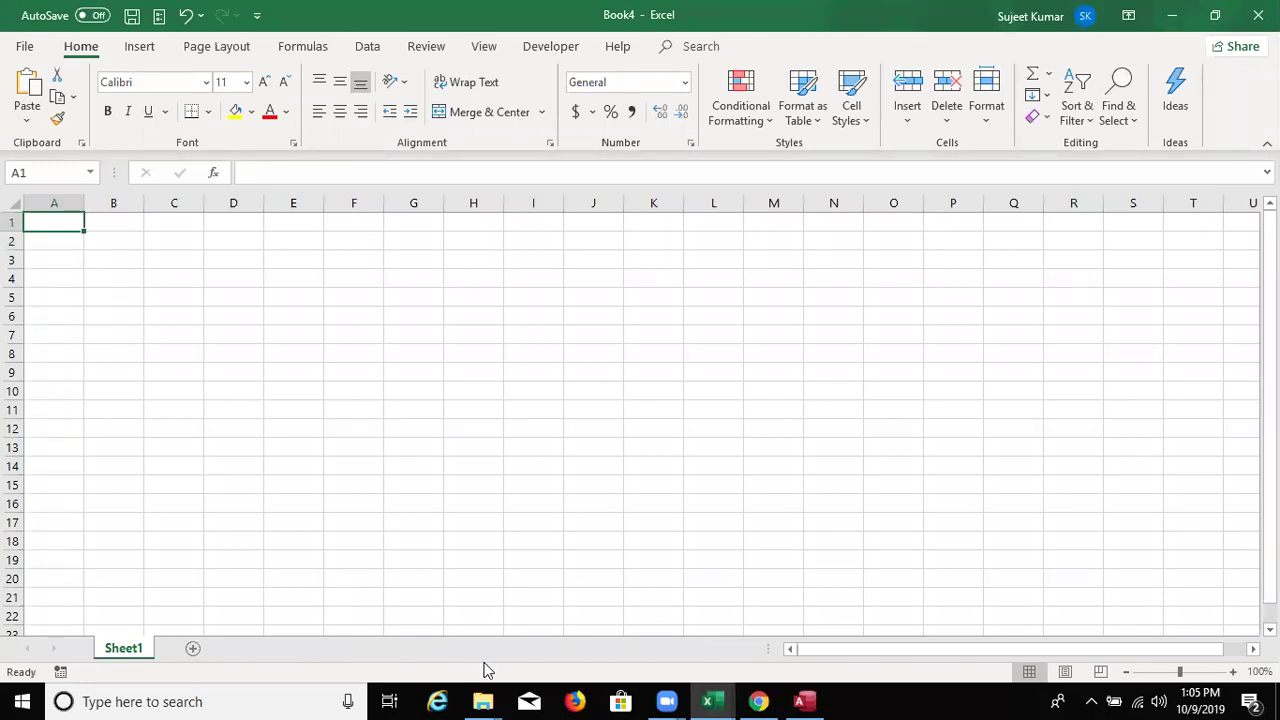
{"action": "type", "text": "e.cODE"}
{"action": "key", "text": "BackSpace"}
{"action": "key", "text": "BackSpace"}
{"action": "key", "text": "BackSpace"}
{"action": "key", "text": "BackSpace"}
{"action": "key", "text": "BackSpace"}
{"action": "type", "text": "E.Cod"}
{"action": "key", "text": "BackSpace"}
{"action": "key", "text": "BackSpace"}
{"action": "type", "text": "ode"}
{"action": "key", "text": "Tab"}
{"action": "key", "text": "Left"}
{"action": "left_click", "coordinate": [259, 172]}
{"action": "key", "text": "BackSpace"}
{"action": "type", "text": "_"}
{"action": "key", "text": "Return"}
{"action": "key", "text": "Up"}
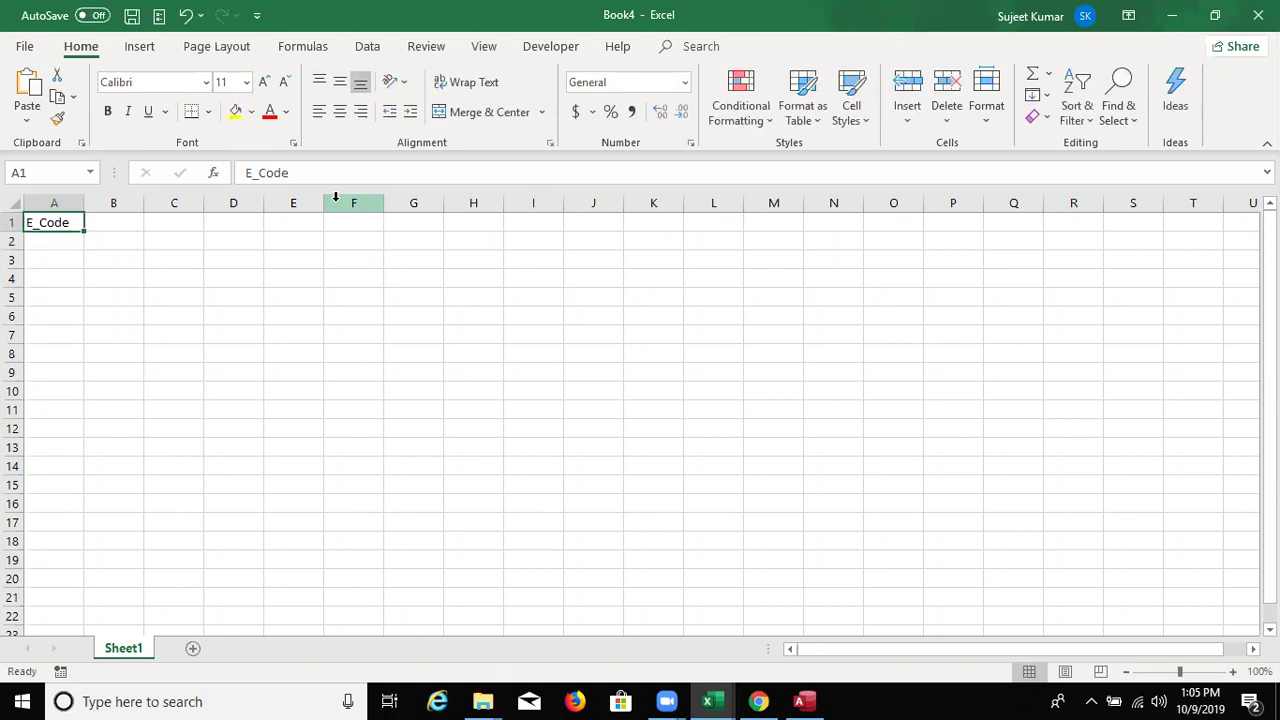
{"action": "key", "text": "Tab"}
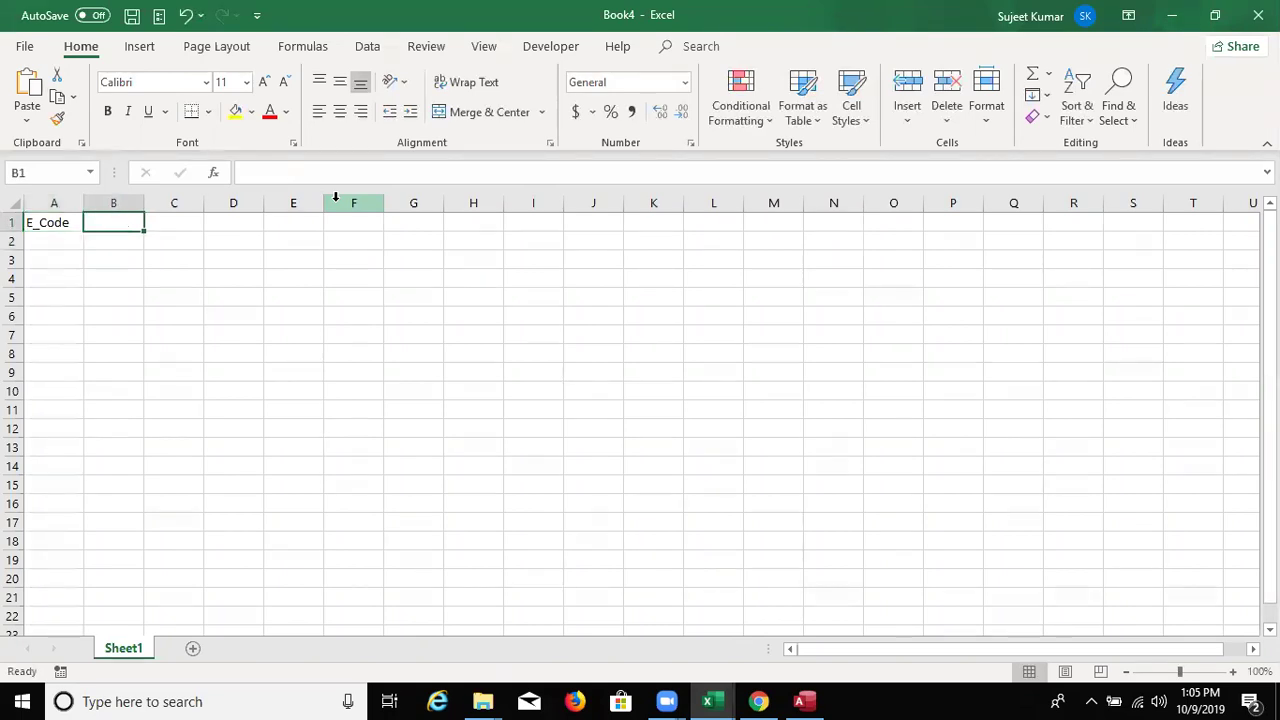
- Enter headers Emp_Name, H_Date and Salary in B1:D1, autofitting column B
{"action": "type", "text": "Emp_Name"}
{"action": "key", "text": "Tab"}
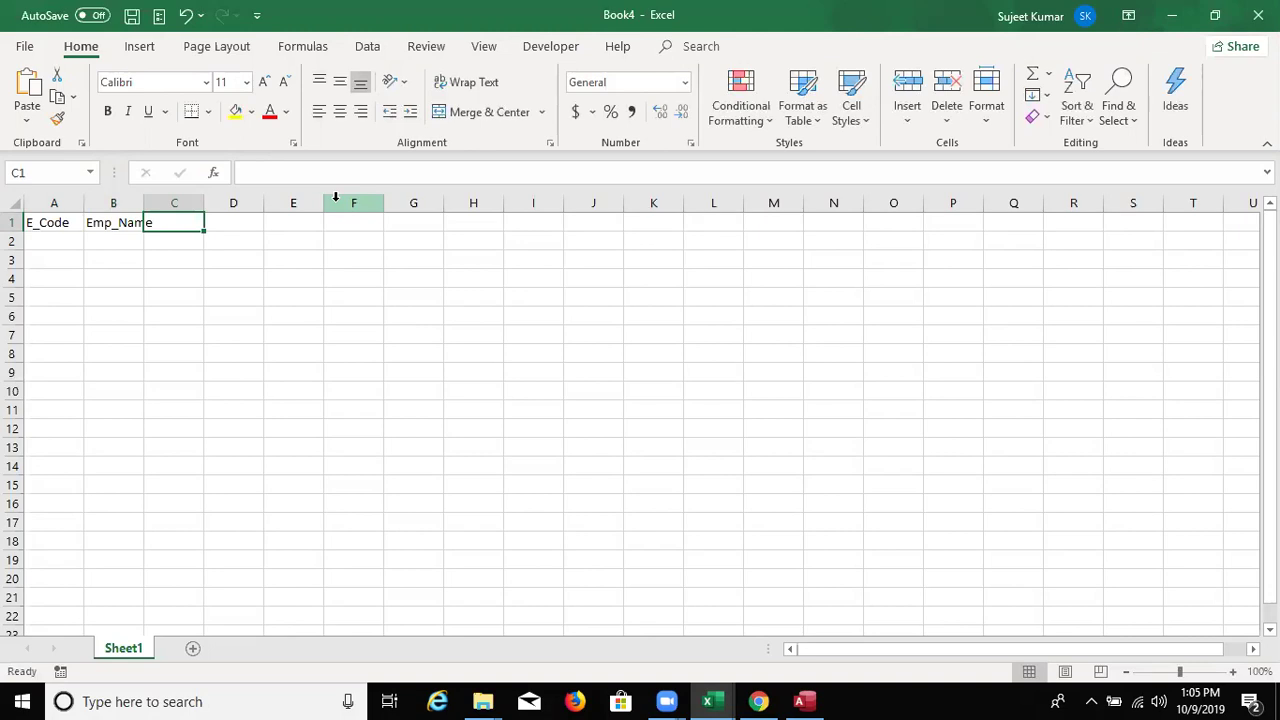
{"action": "double_click", "coordinate": [141, 202]}
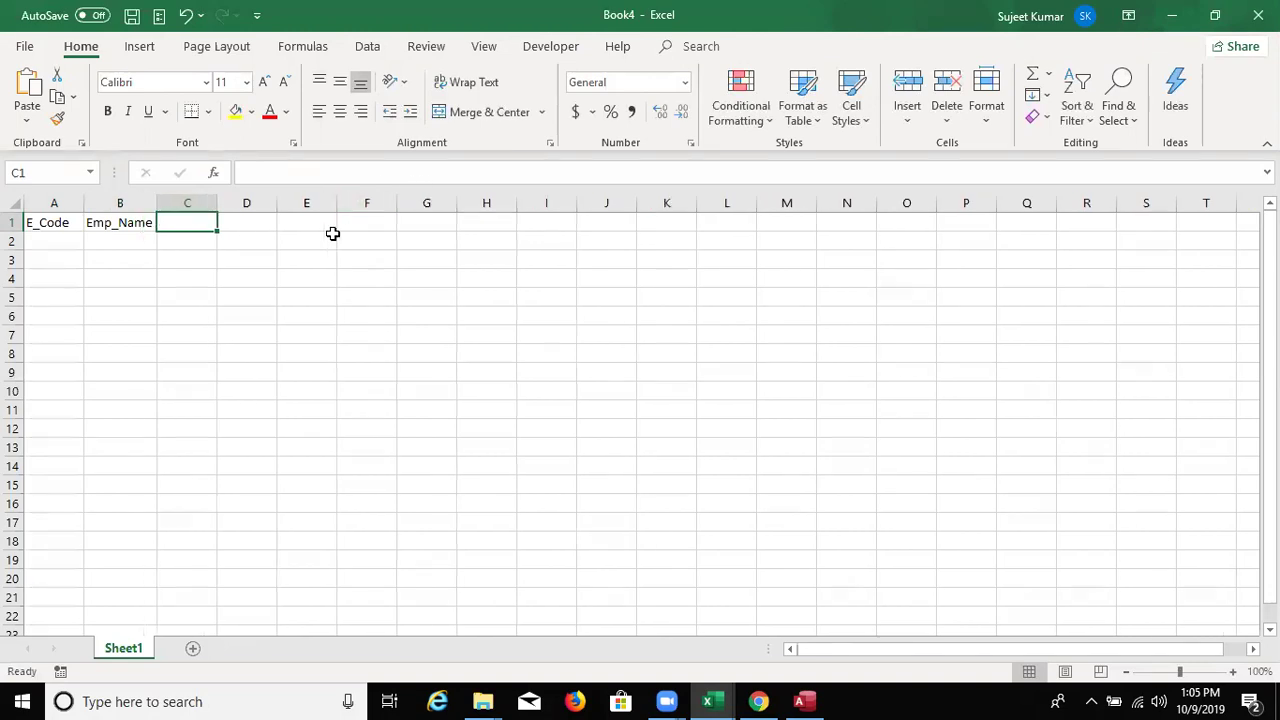
{"action": "type", "text": "Date"}
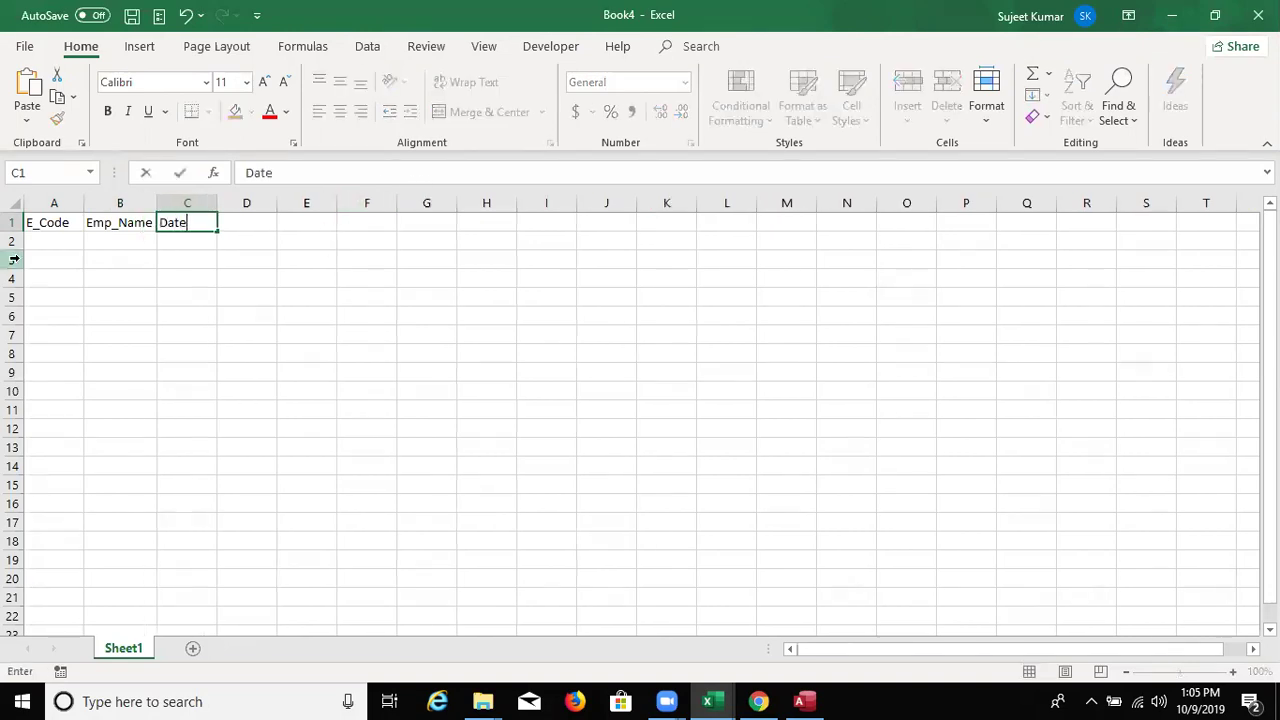
{"action": "key", "text": "BackSpace"}
{"action": "key", "text": "BackSpace"}
{"action": "key", "text": "BackSpace"}
{"action": "key", "text": "BackSpace"}
{"action": "type", "text": "H_Date"}
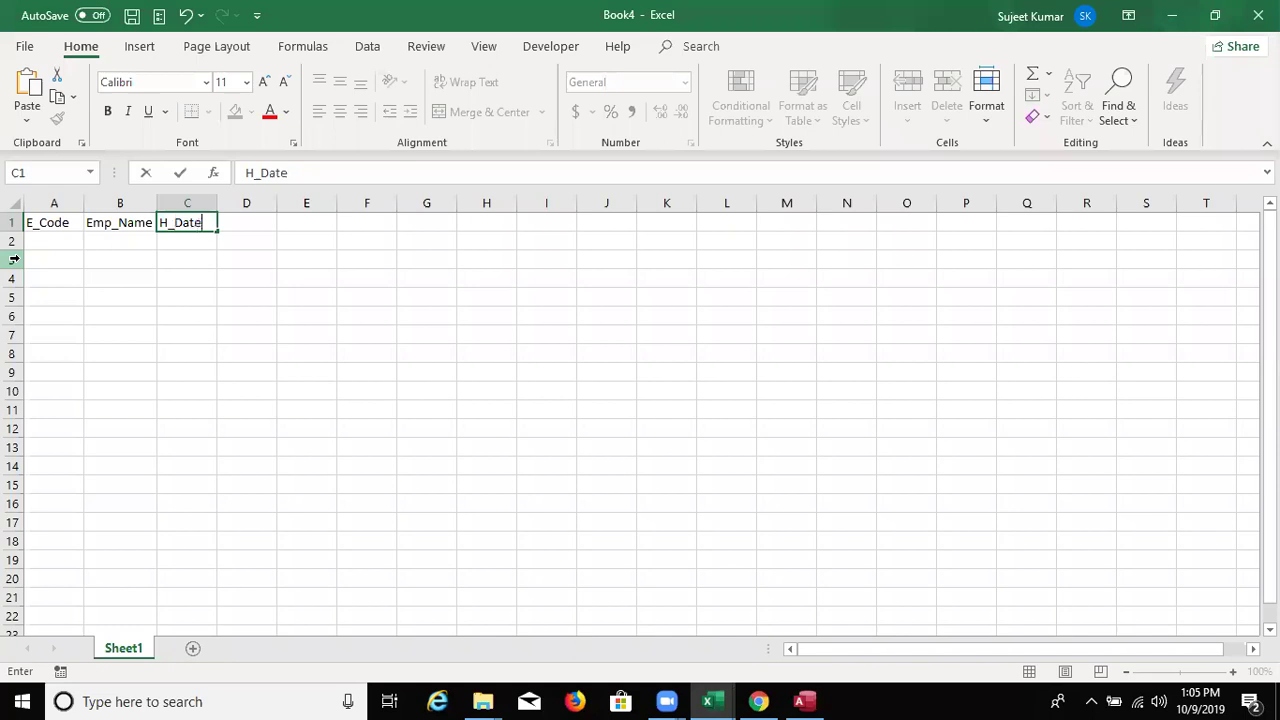
{"action": "key", "text": "Tab"}
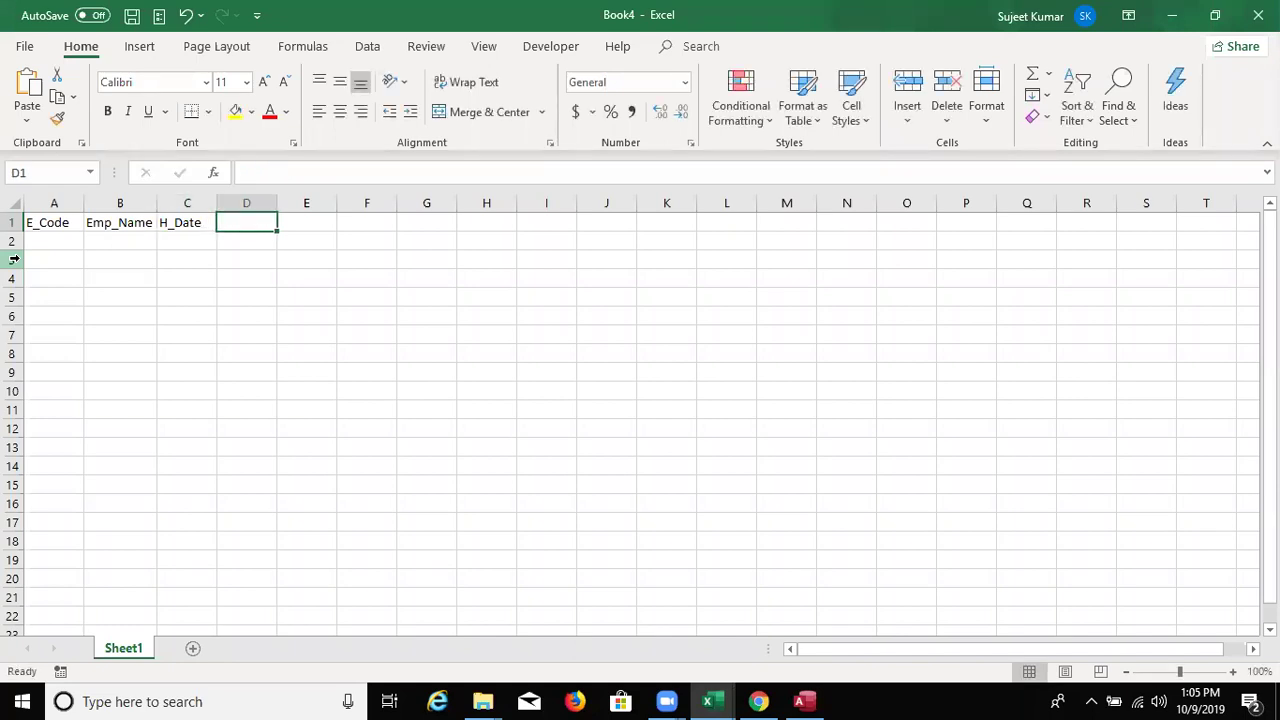
{"action": "type", "text": "S"}
{"action": "type", "text": "la"}
{"action": "key", "text": "BackSpace"}
{"action": "key", "text": "BackSpace"}
{"action": "type", "text": "alary"}
{"action": "key", "text": "Tab"}
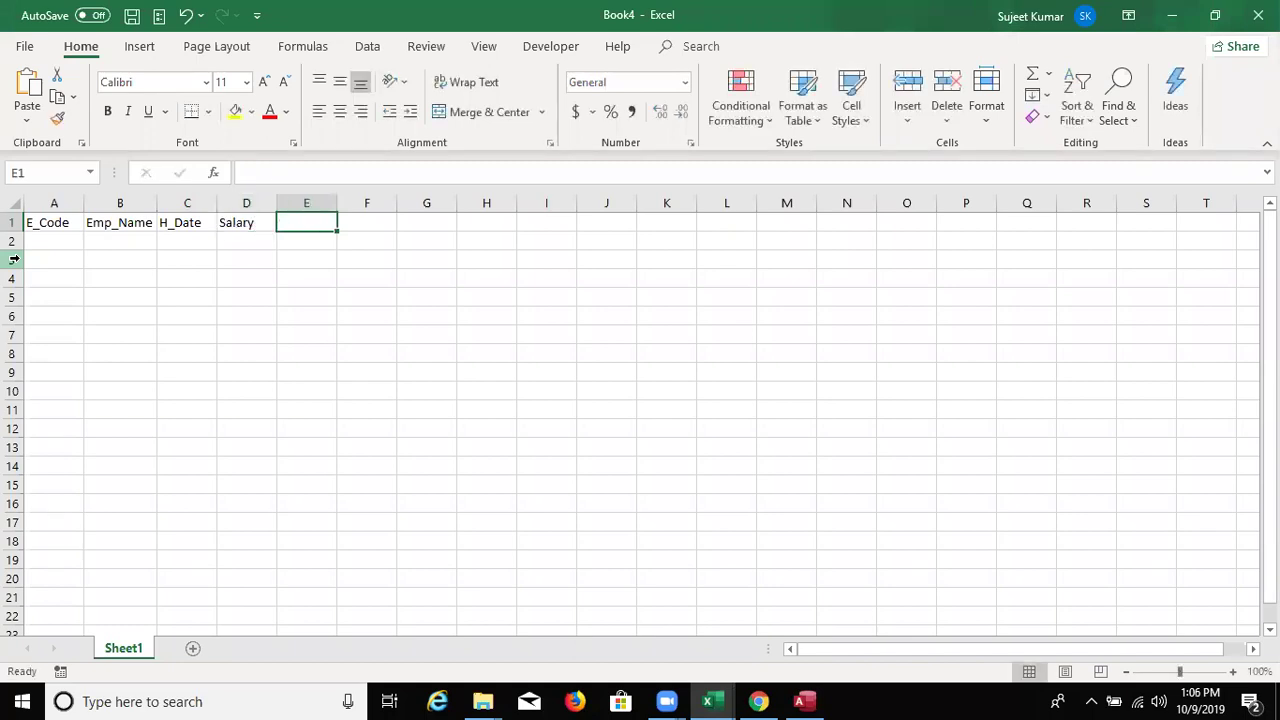
- Fill headers HRA, Bonus, Gross, ESI, PF, NetPay and Month across E1:K1
{"action": "type", "text": "HRA"}
{"action": "key", "text": "Tab"}
{"action": "type", "text": "B"}
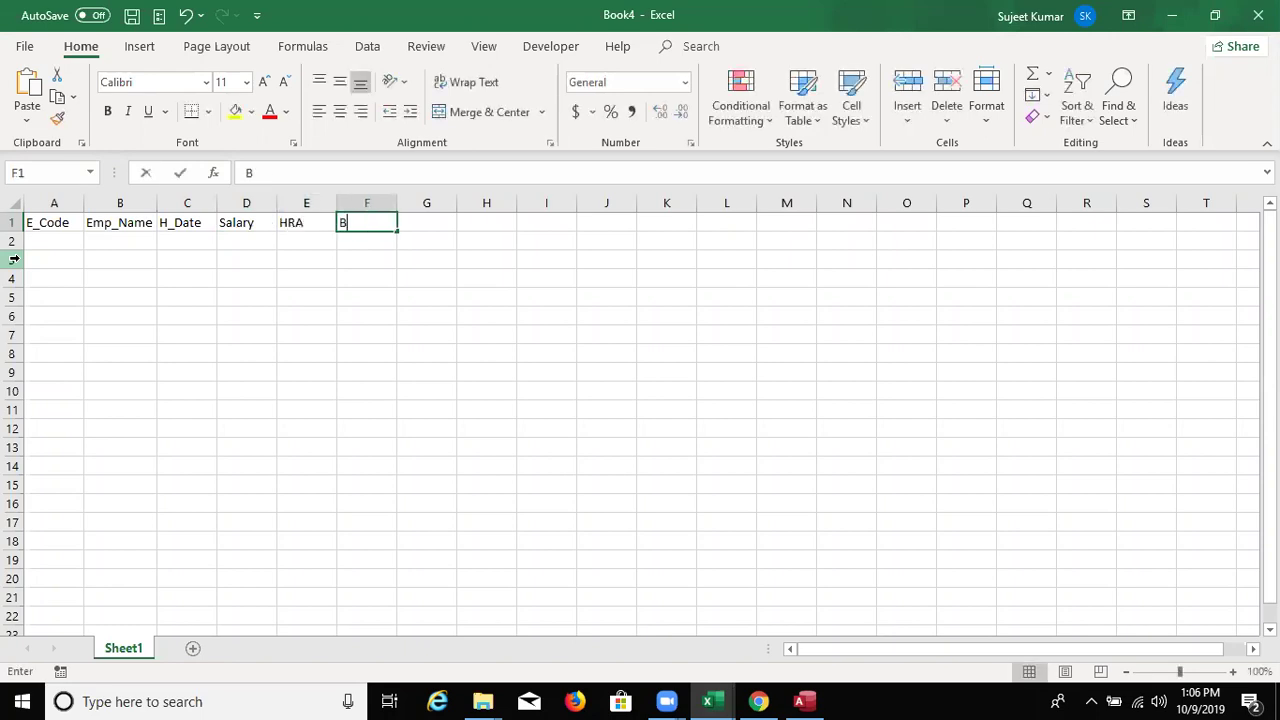
{"action": "type", "text": "o"}
{"action": "key", "text": "BackSpace"}
{"action": "key", "text": "BackSpace"}
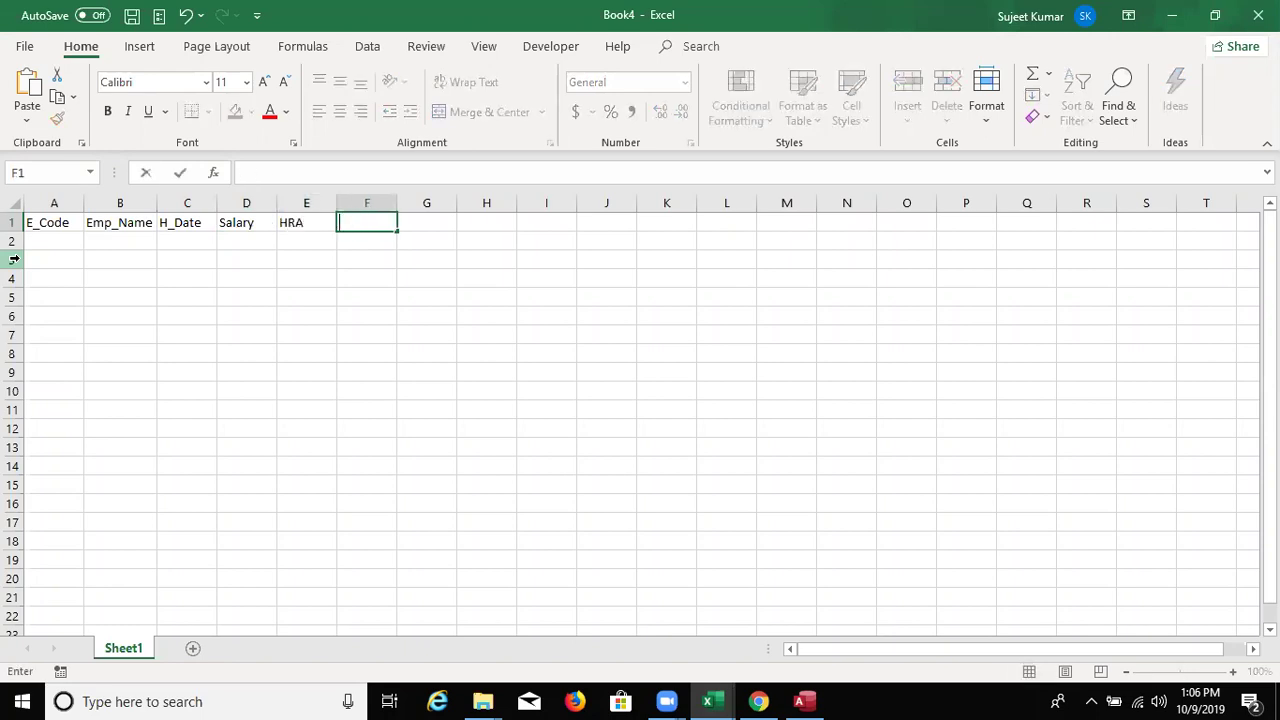
{"action": "type", "text": "Bonus"}
{"action": "key", "text": "Tab"}
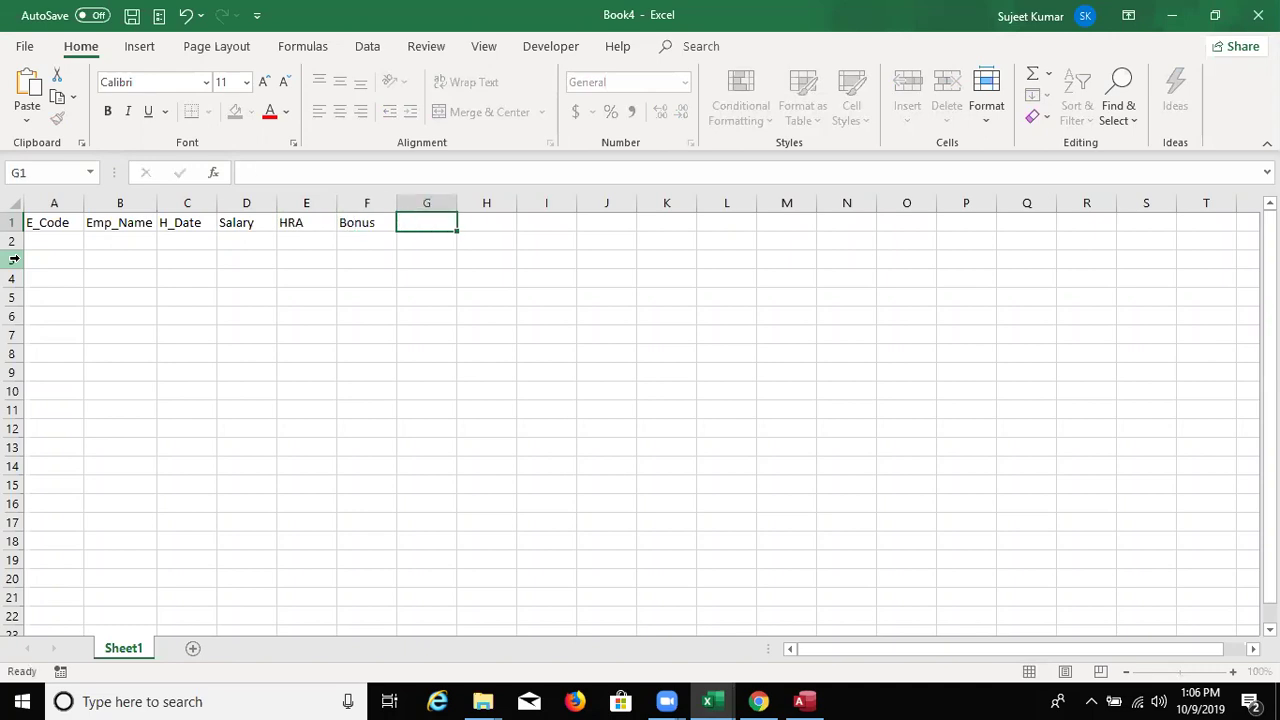
{"action": "type", "text": "Gross"}
{"action": "key", "text": "Tab"}
{"action": "type", "text": "ESI"}
{"action": "key", "text": "Tab"}
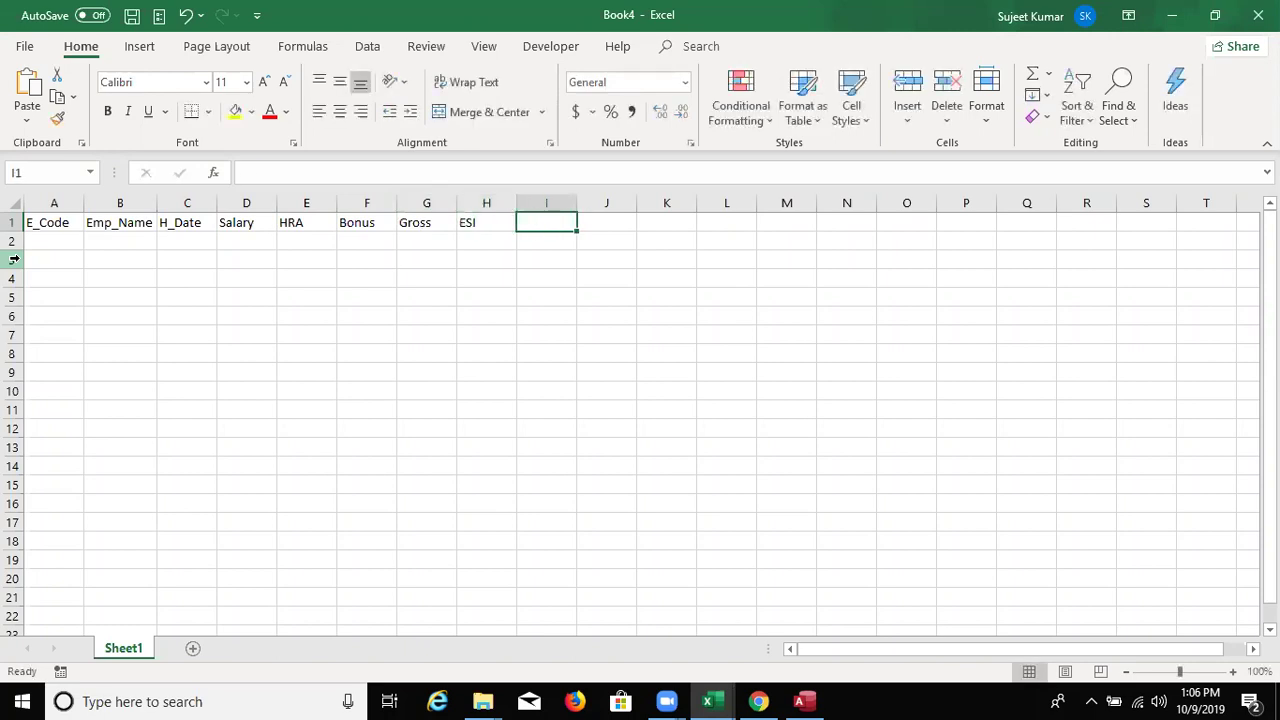
{"action": "type", "text": "PF"}
{"action": "key", "text": "Tab"}
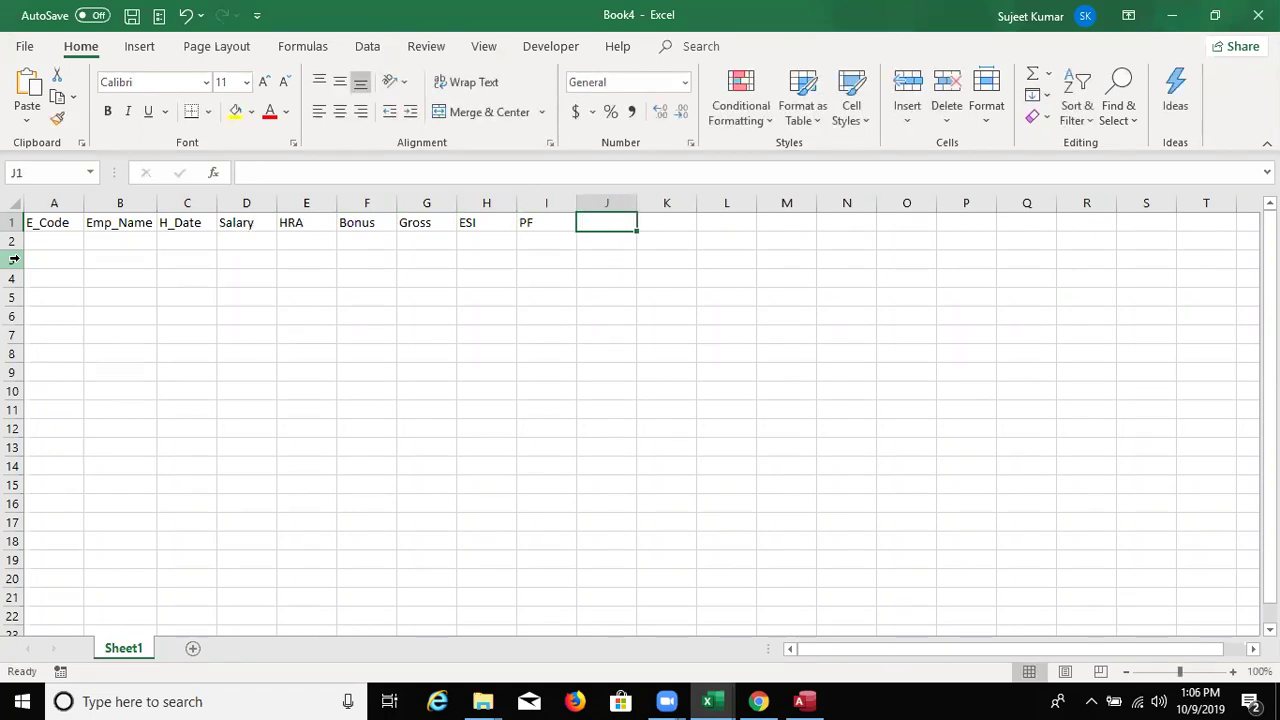
{"action": "type", "text": "N"}
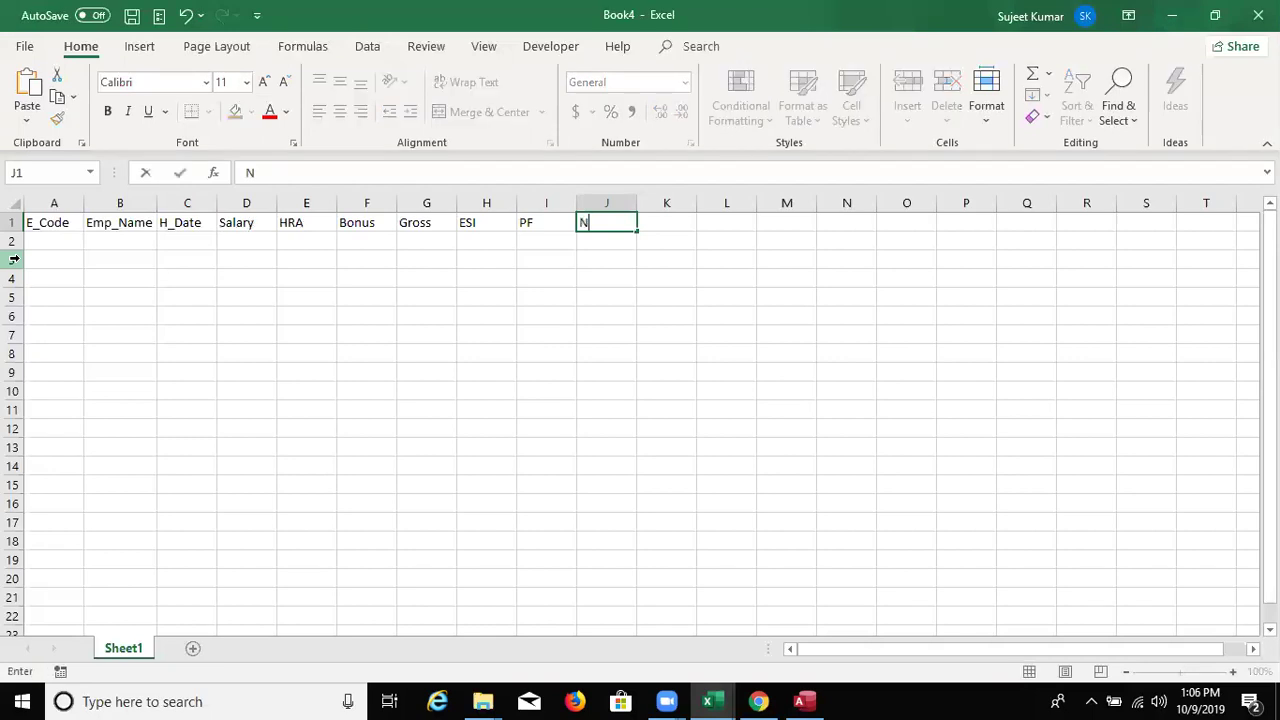
{"action": "type", "text": "et"}
{"action": "type", "text": "Pay"}
{"action": "key", "text": "Tab"}
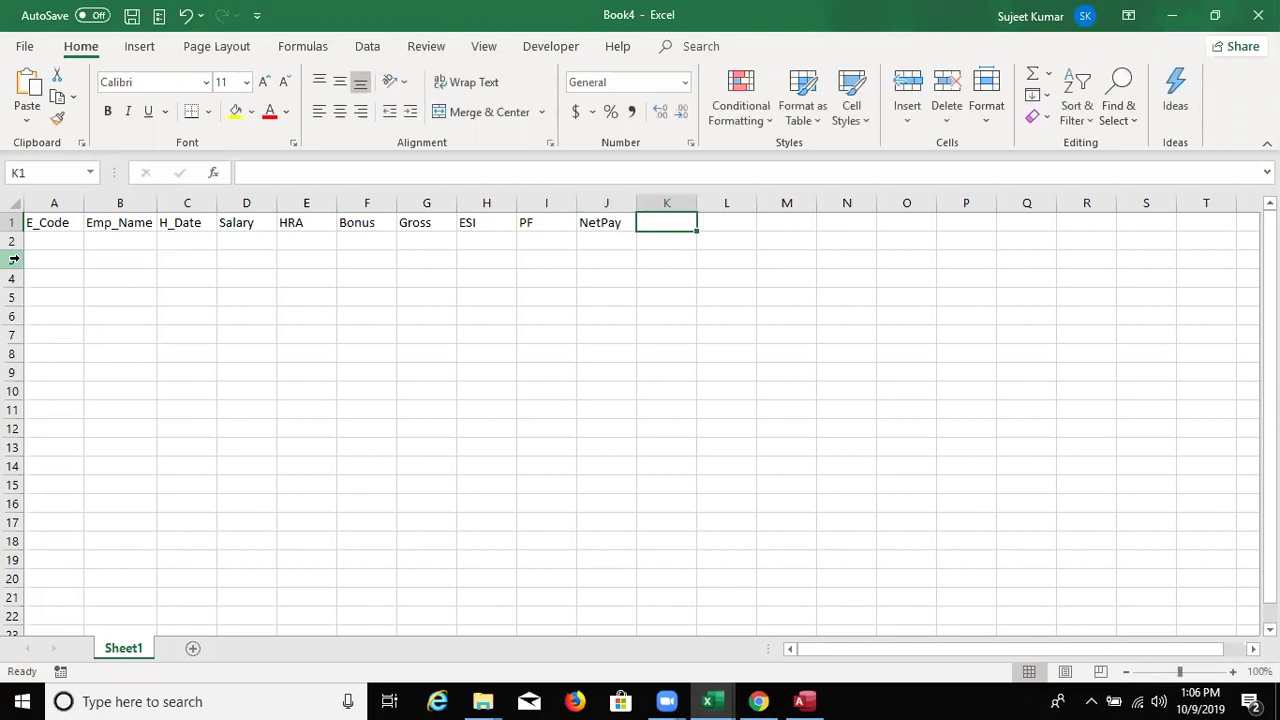
{"action": "type", "text": "Month"}
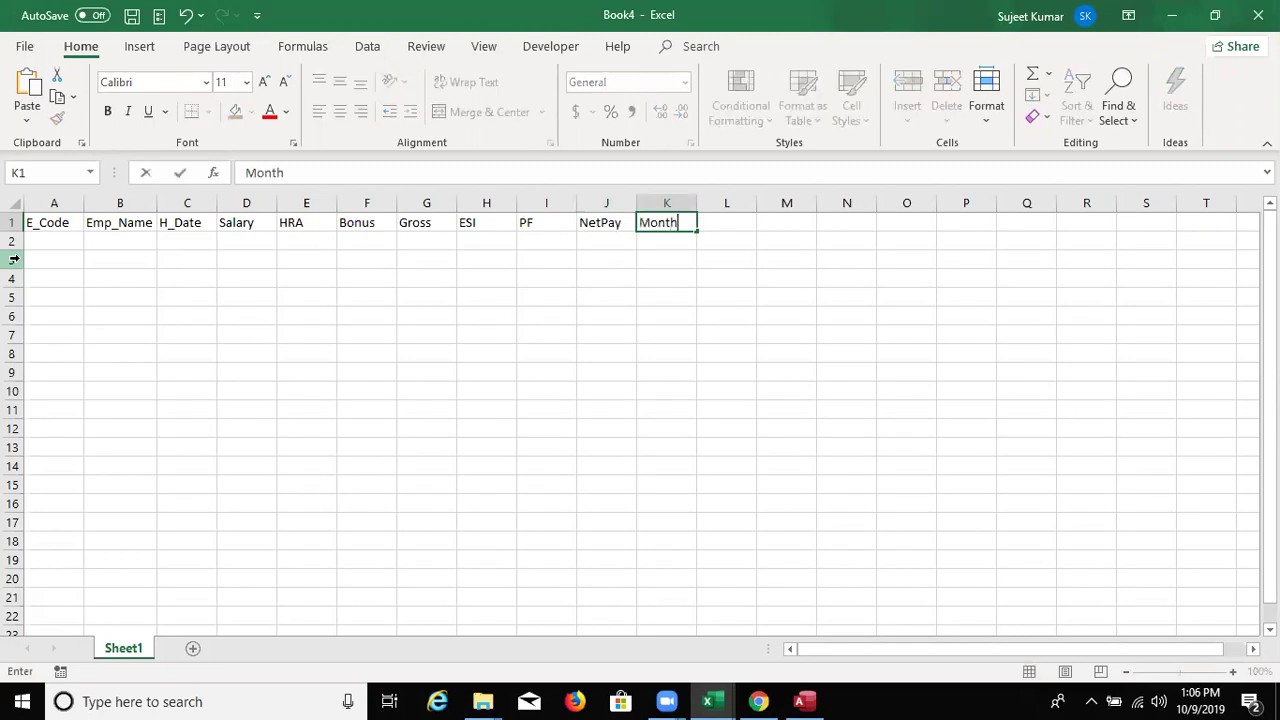
{"action": "key", "text": "Return"}
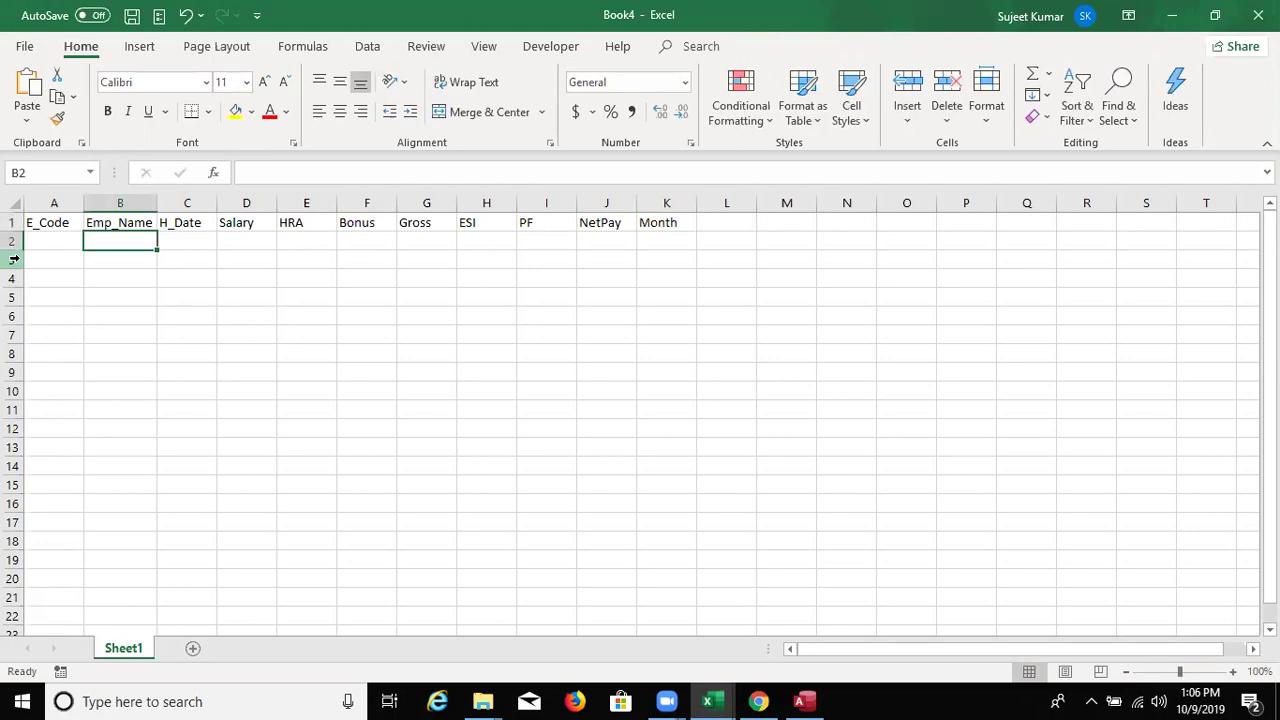
- Enter the first employee code F101 in cell A2
{"action": "key", "text": "Left"}
{"action": "key", "text": "Up"}
{"action": "key", "text": "ctrl+shift+Down"}
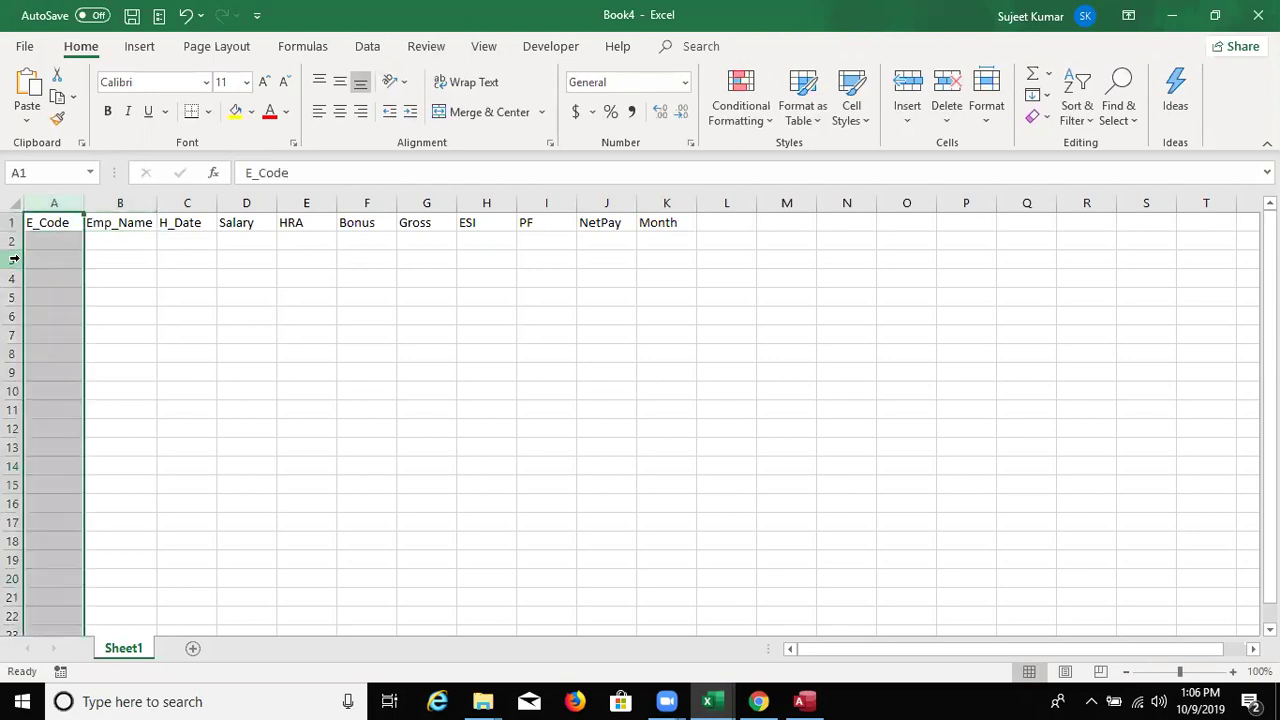
{"action": "key", "text": "Down"}
{"action": "key", "text": "Up"}
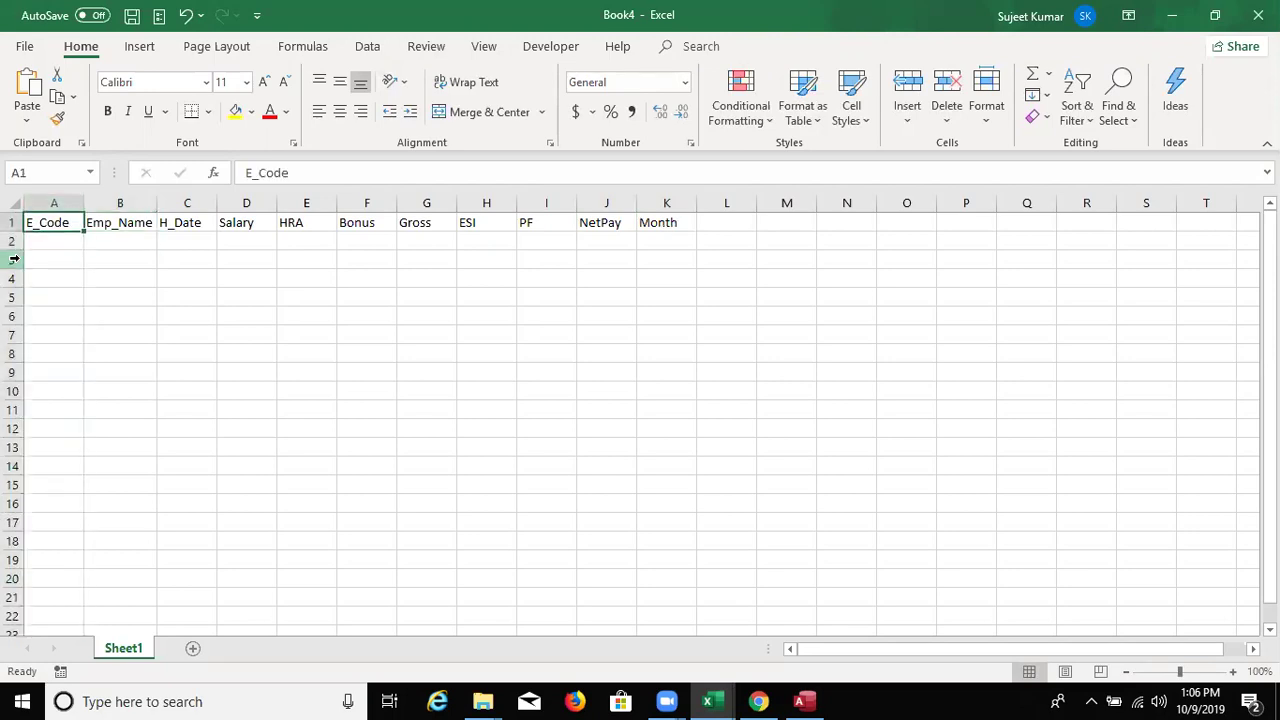
{"action": "key", "text": "ctrl+shift+Down"}
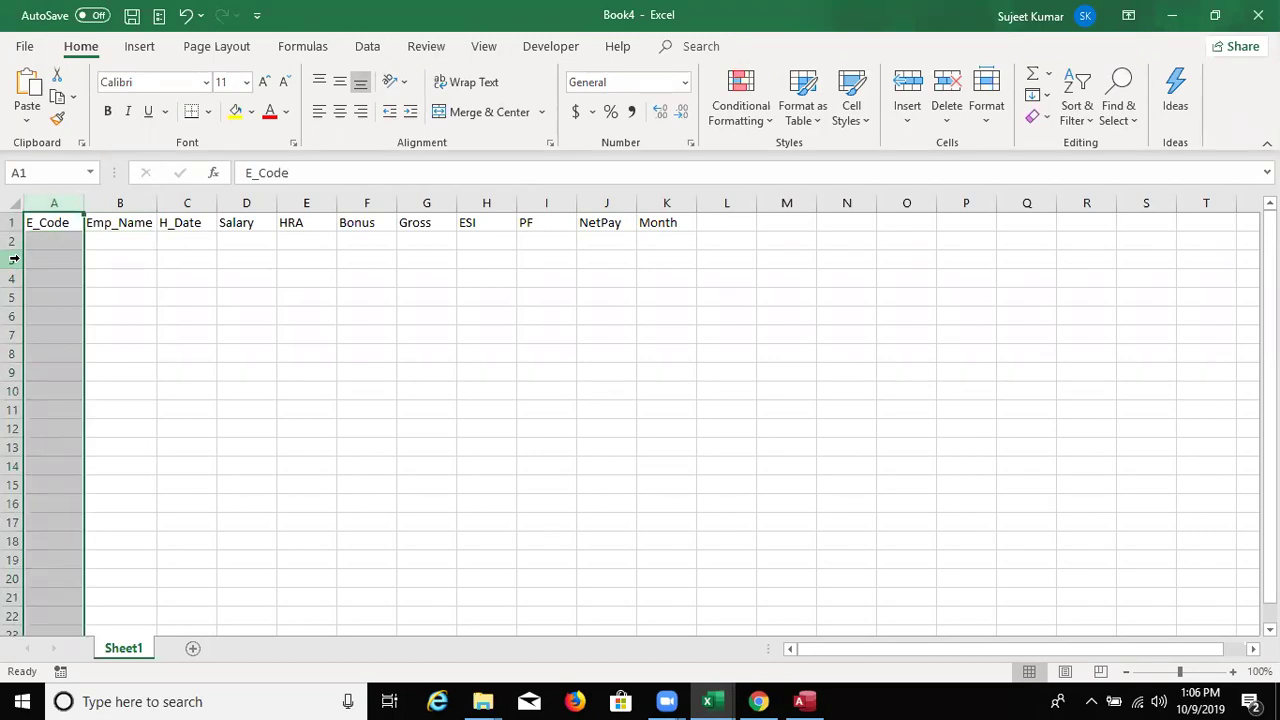
{"action": "key", "text": "Down"}
{"action": "type", "text": "F"}
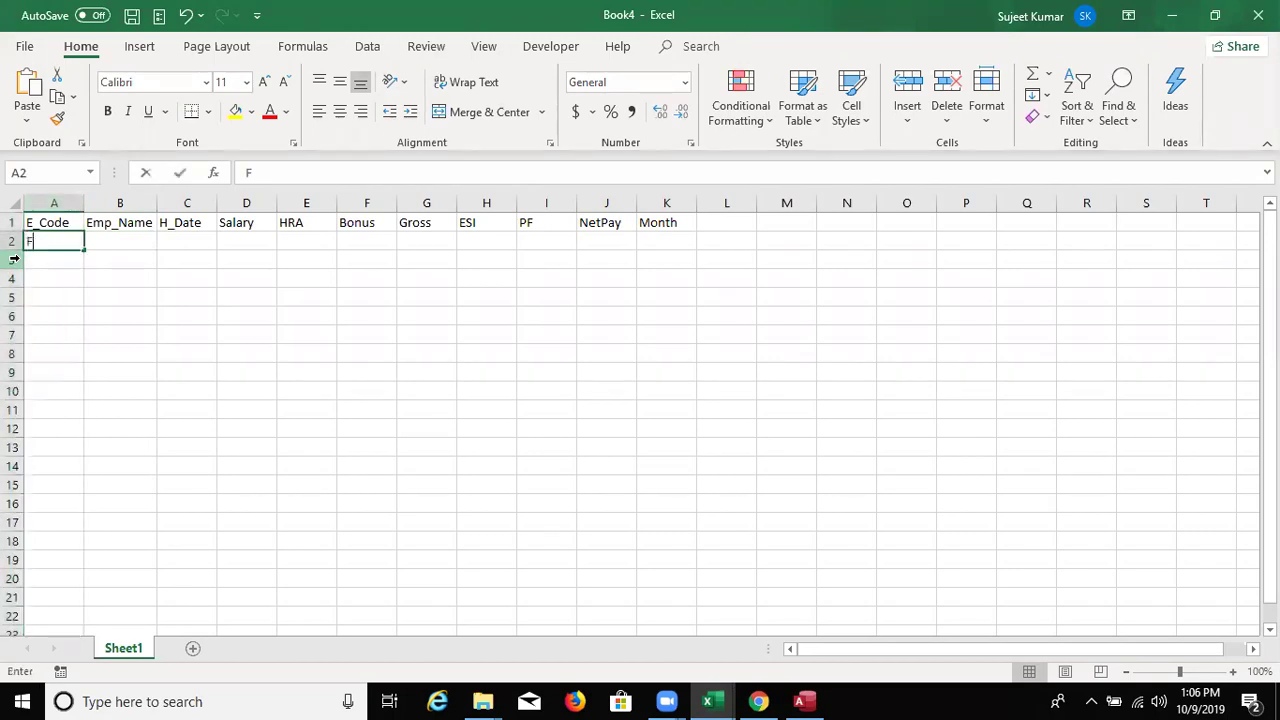
{"action": "type", "text": "101"}
{"action": "key", "text": "Return"}
- Move along row 2 through the Salary to NetPay columns, then bring Access forward
{"action": "key", "text": "Up"}
{"action": "key", "text": "Right"}
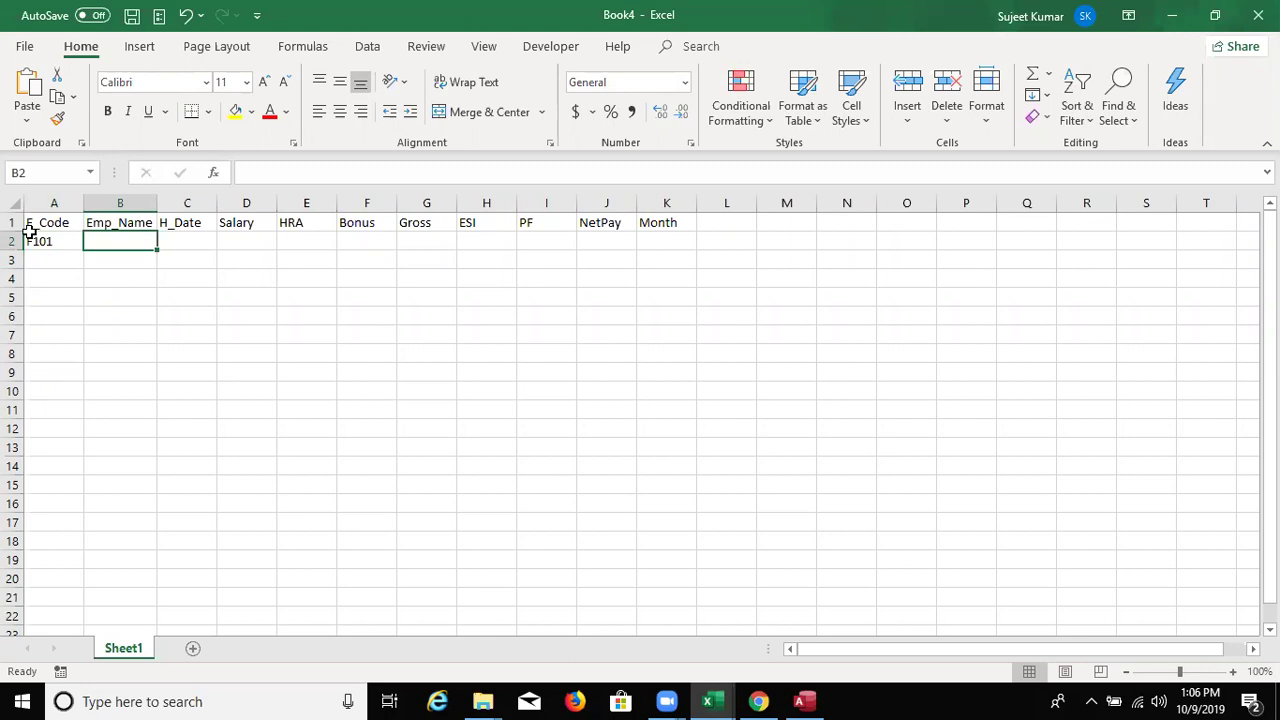
{"action": "key", "text": "Right"}
{"action": "key", "text": "Right"}
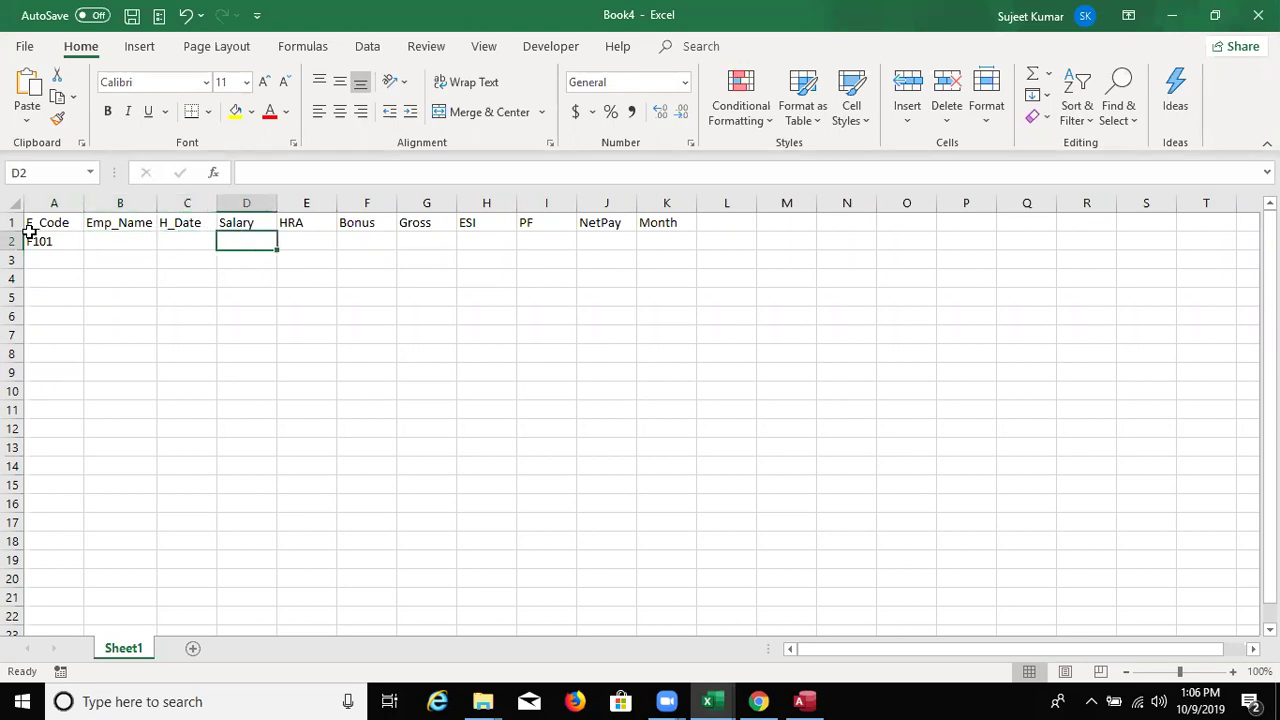
{"action": "key", "text": "Right"}
{"action": "key", "text": "Right"}
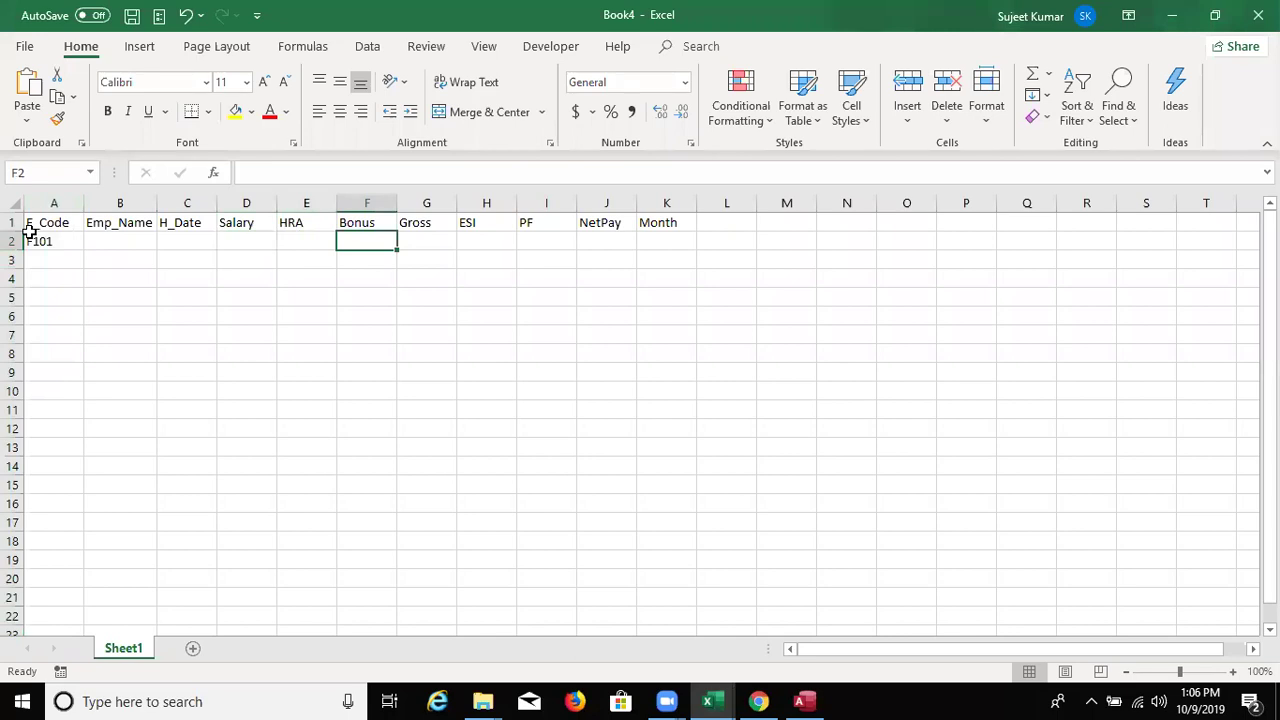
{"action": "key", "text": "shift+Left"}
{"action": "key", "text": "shift+Left"}
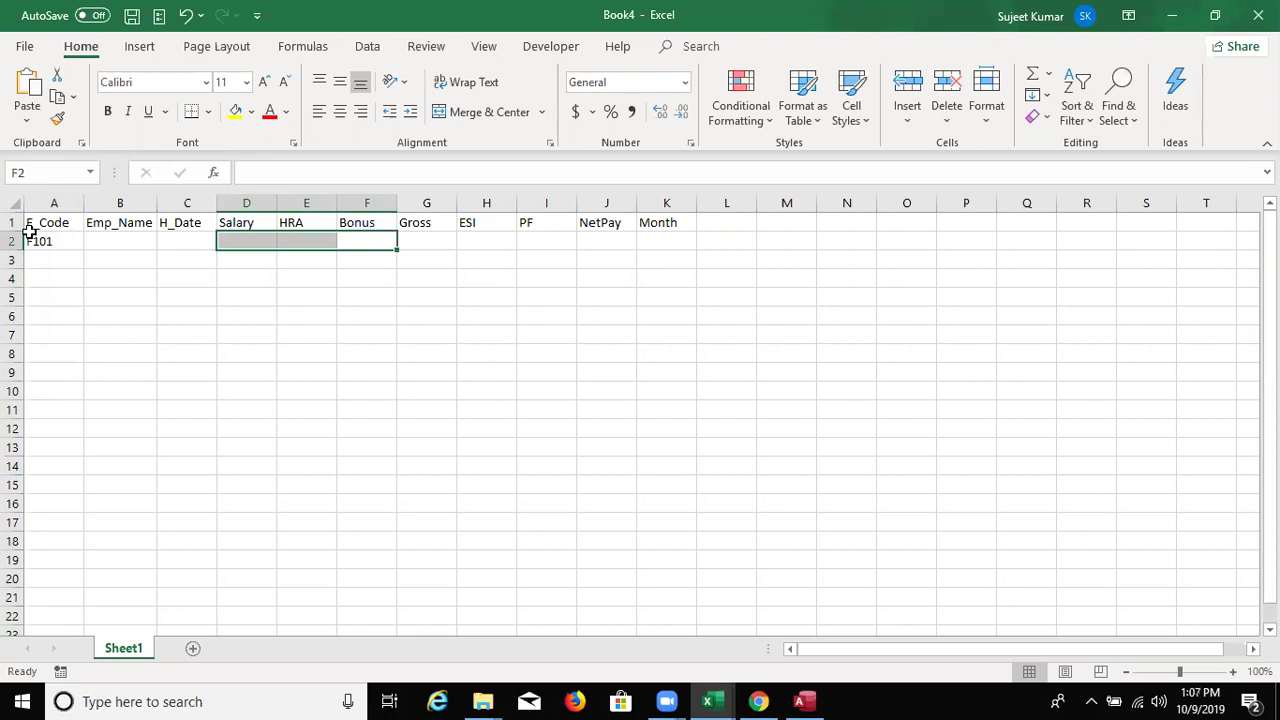
{"action": "key", "text": "Right"}
{"action": "key", "text": "Right"}
{"action": "key", "text": "Left"}
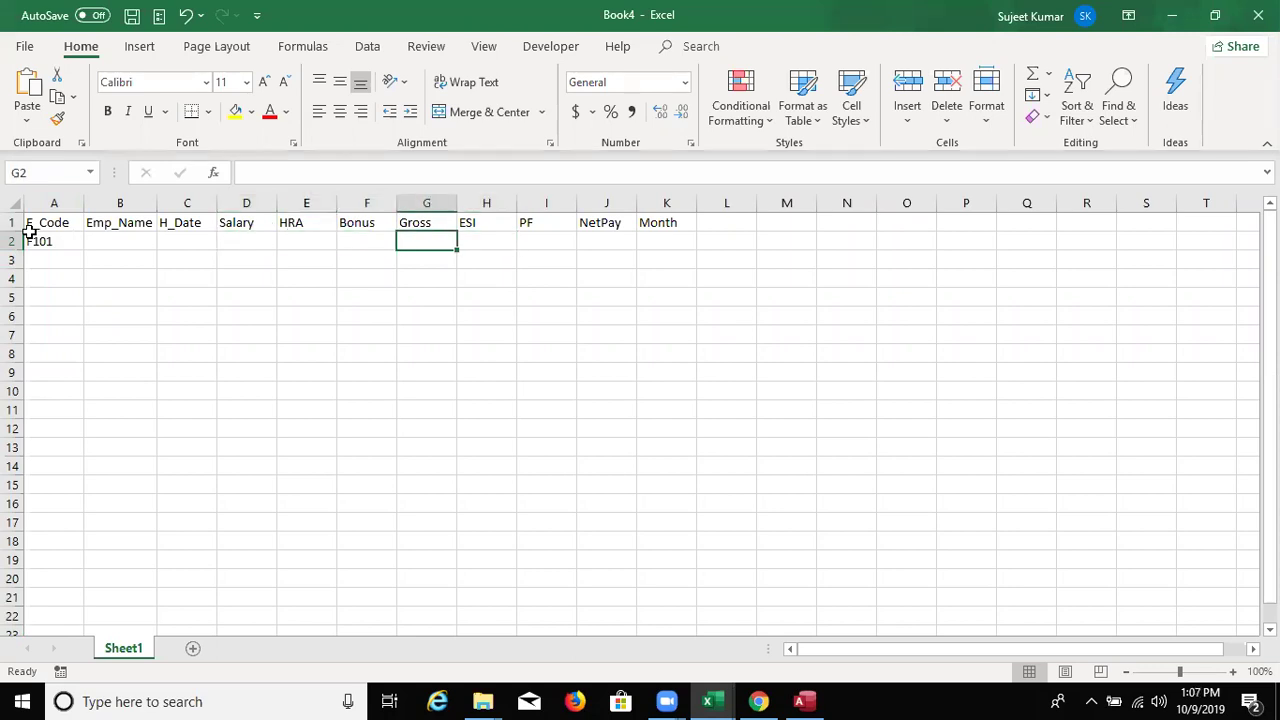
{"action": "key", "text": "Right"}
{"action": "key", "text": "Right"}
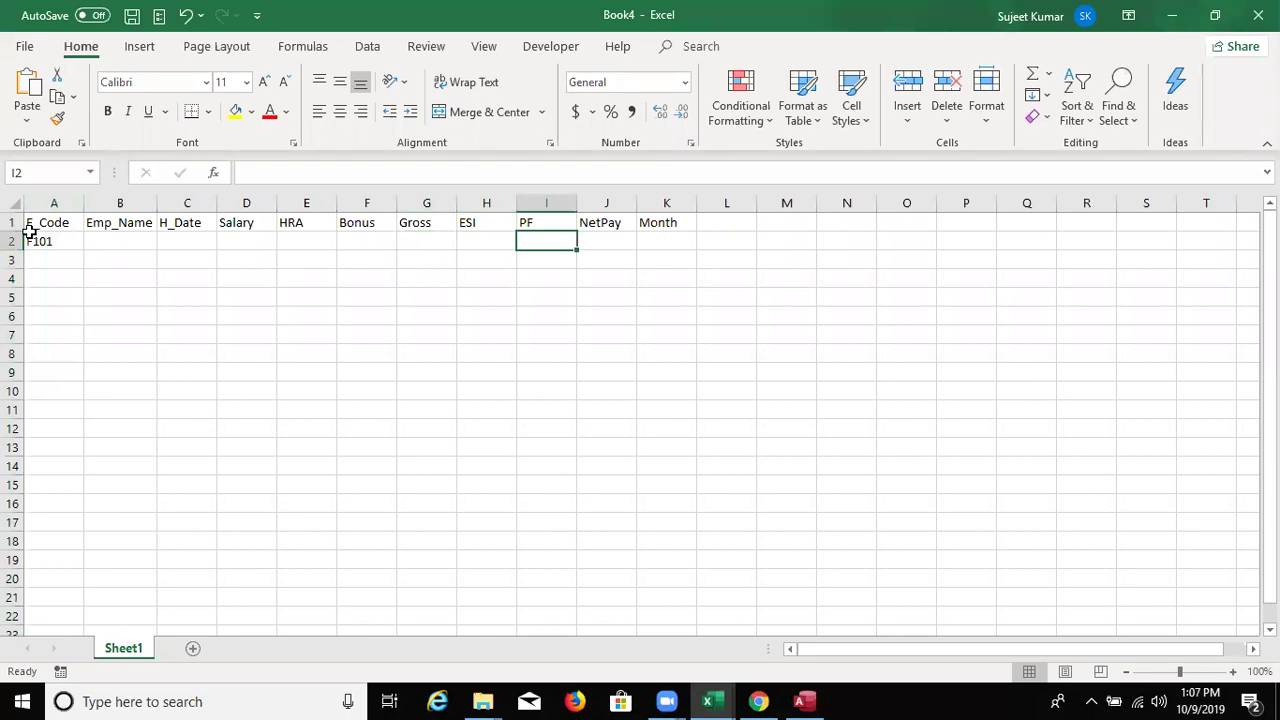
{"action": "key", "text": "Right"}
{"action": "key", "text": "Right"}
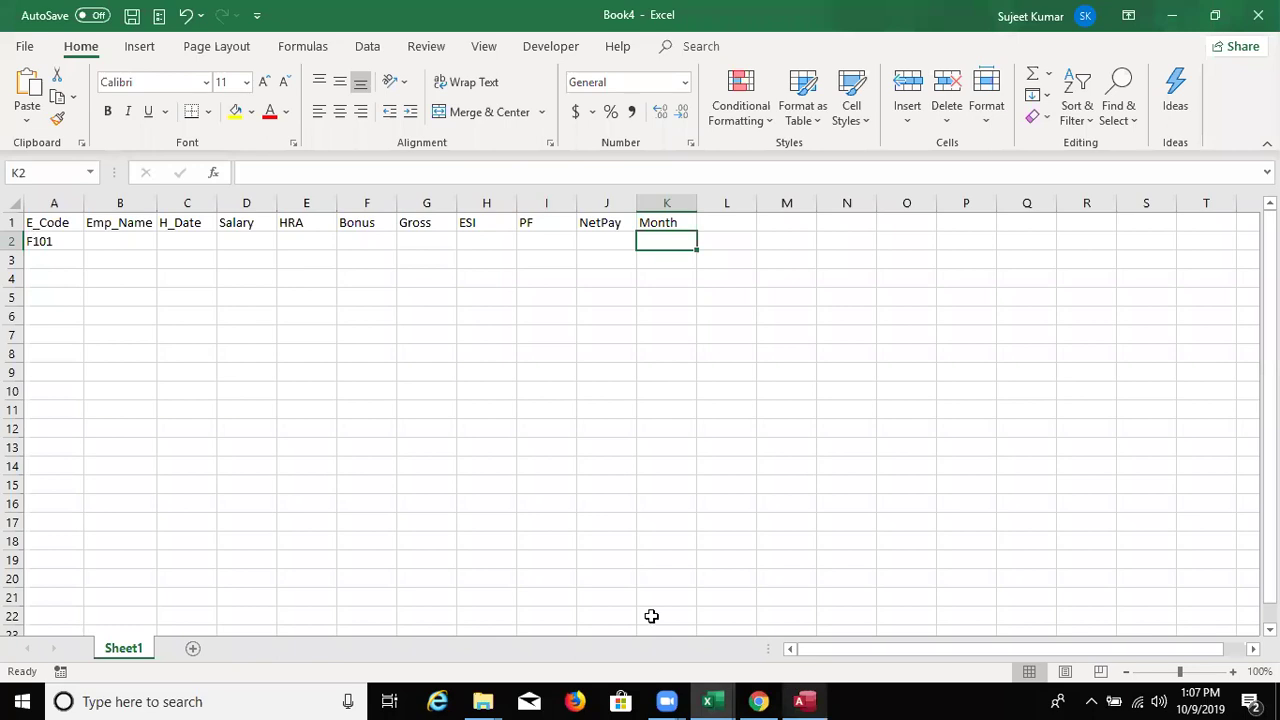
{"action": "left_click", "coordinate": [805, 700]}
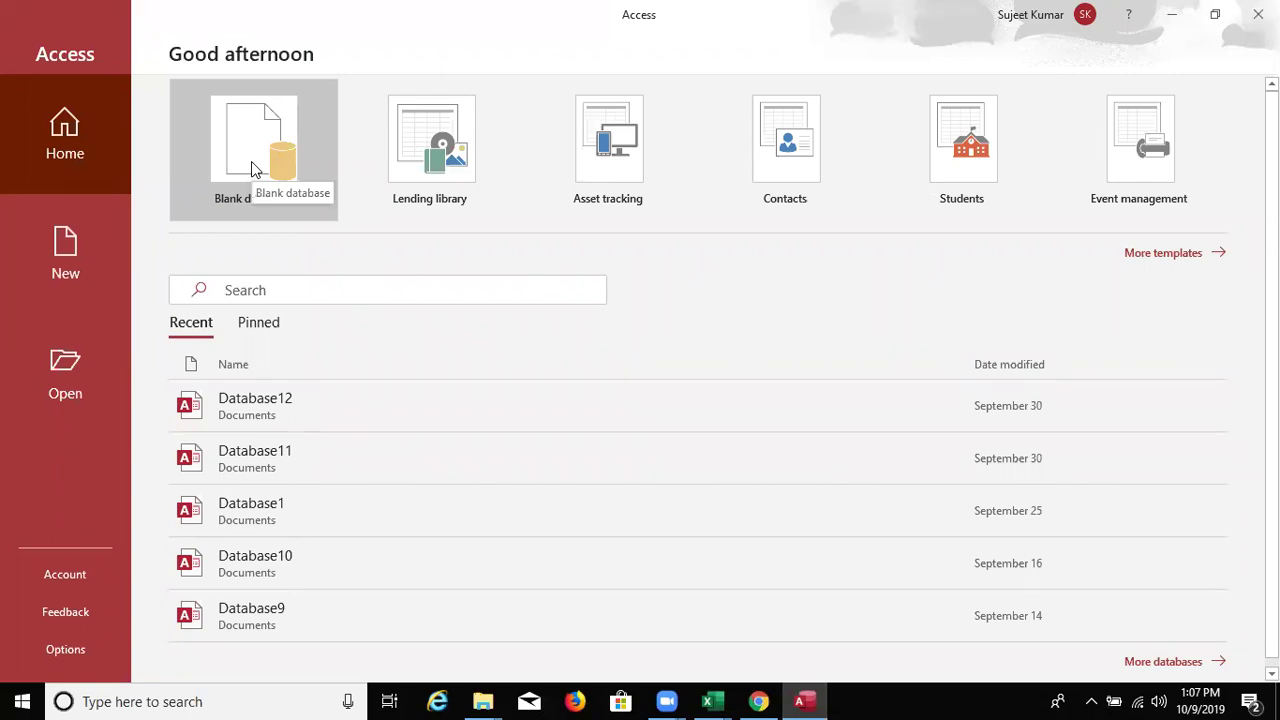
- Check the Excel headers, then create blank database EmpData.accdb in Documents
{"action": "key", "text": "alt+Tab"}
{"action": "left_click_drag", "start_coordinate": [57, 220], "coordinate": [700, 218]}
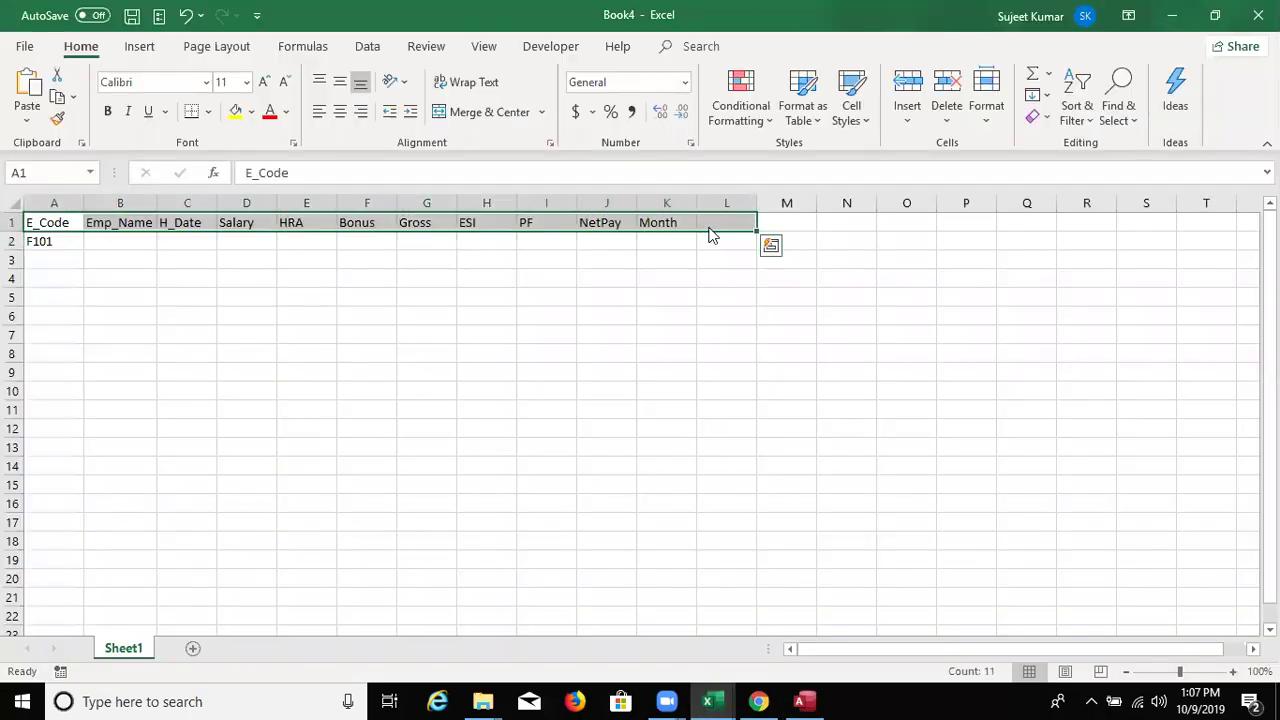
{"action": "key", "text": "alt+Tab"}
{"action": "left_click", "coordinate": [255, 160]}
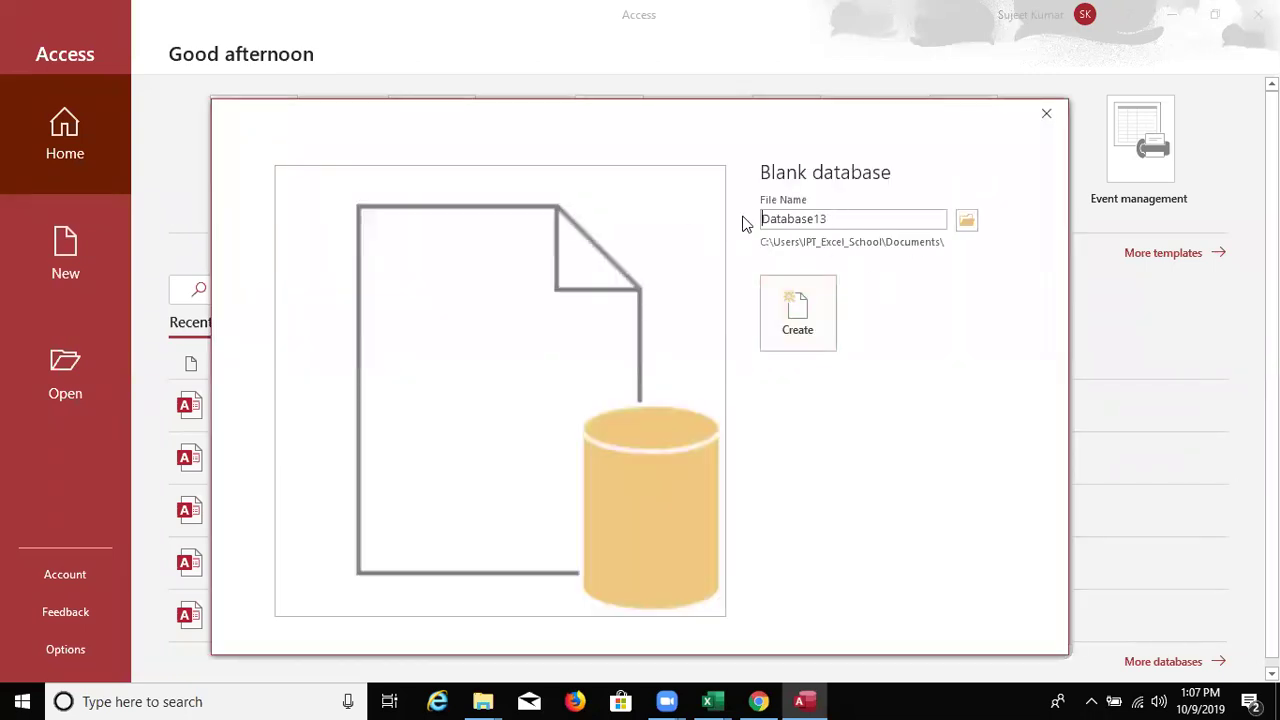
{"action": "double_click", "coordinate": [779, 218]}
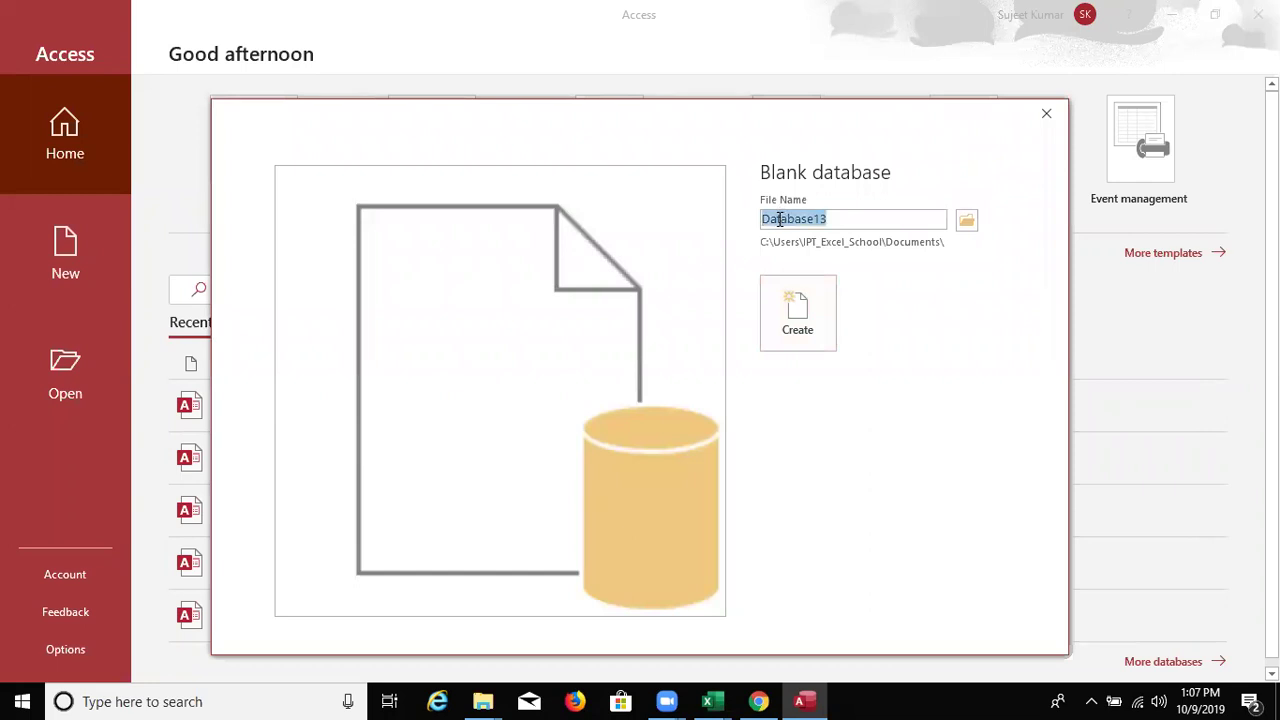
{"action": "type", "text": "EmpDaa"}
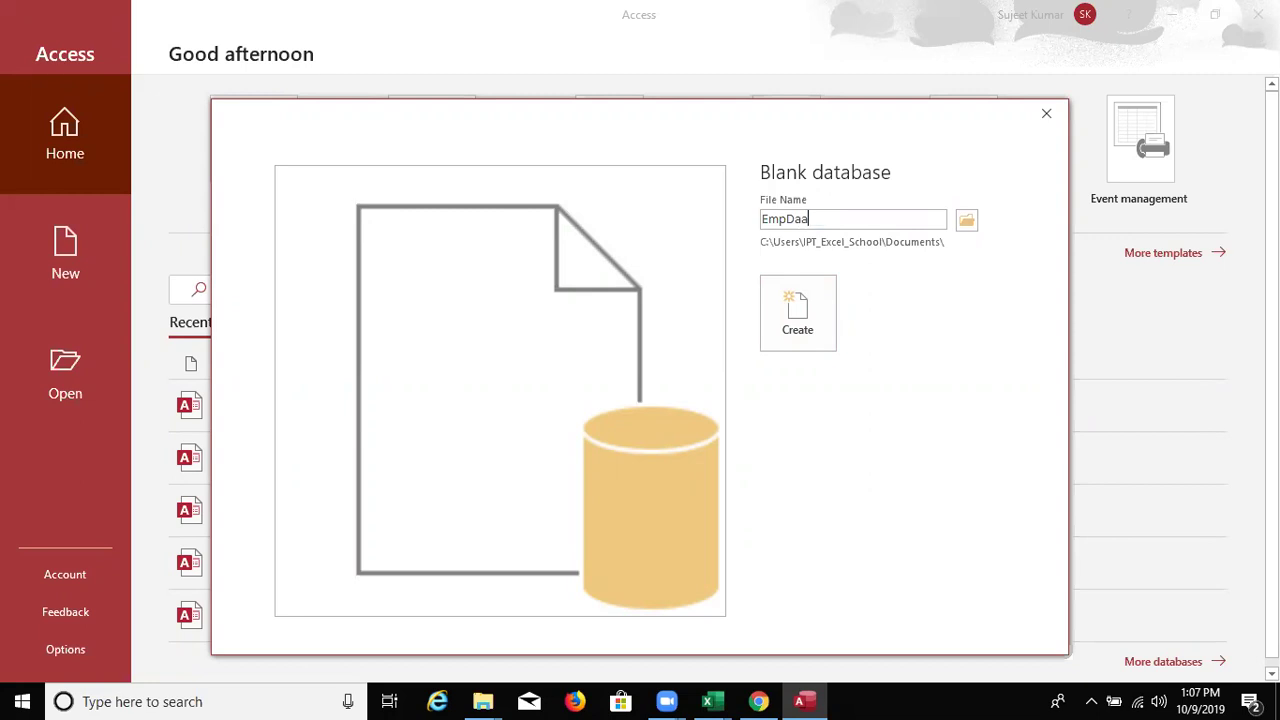
{"action": "key", "text": "BackSpace"}
{"action": "type", "text": "tya"}
{"action": "key", "text": "BackSpace"}
{"action": "key", "text": "BackSpace"}
{"action": "type", "text": "a"}
{"action": "left_click", "coordinate": [771, 280]}
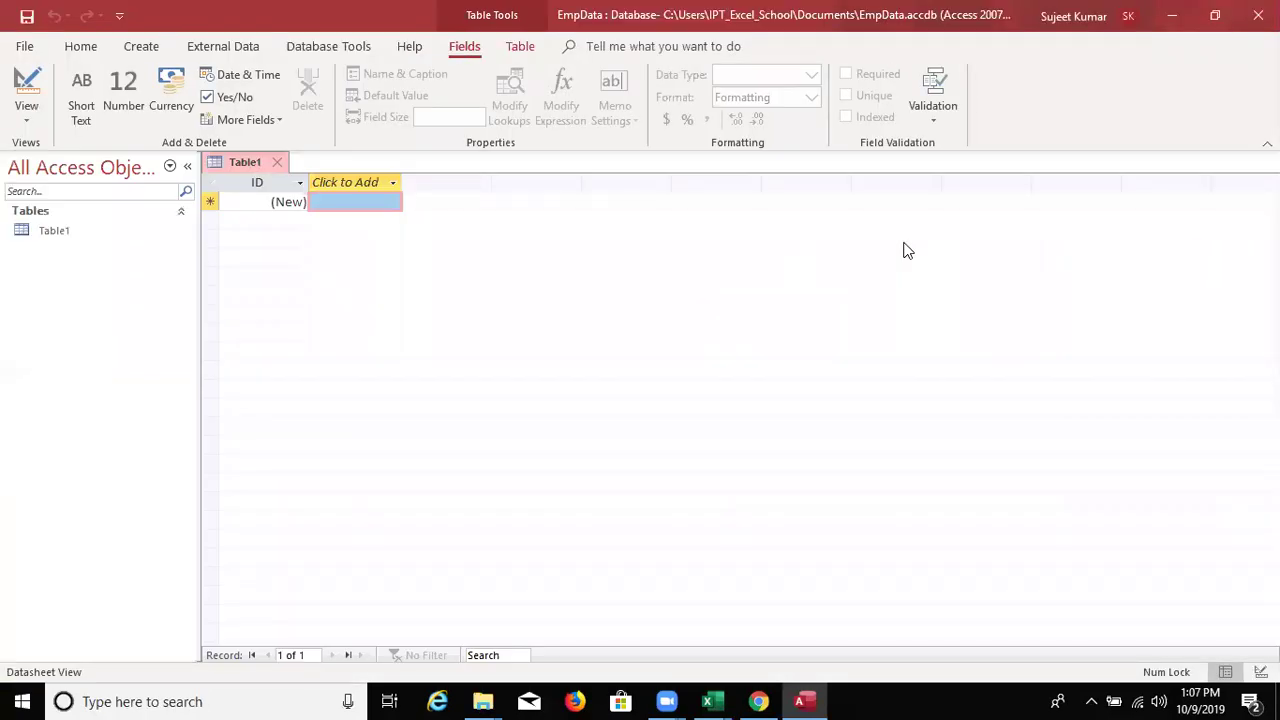
- Open Table1 in Design View and save it as SData
{"action": "right_click", "coordinate": [58, 227]}
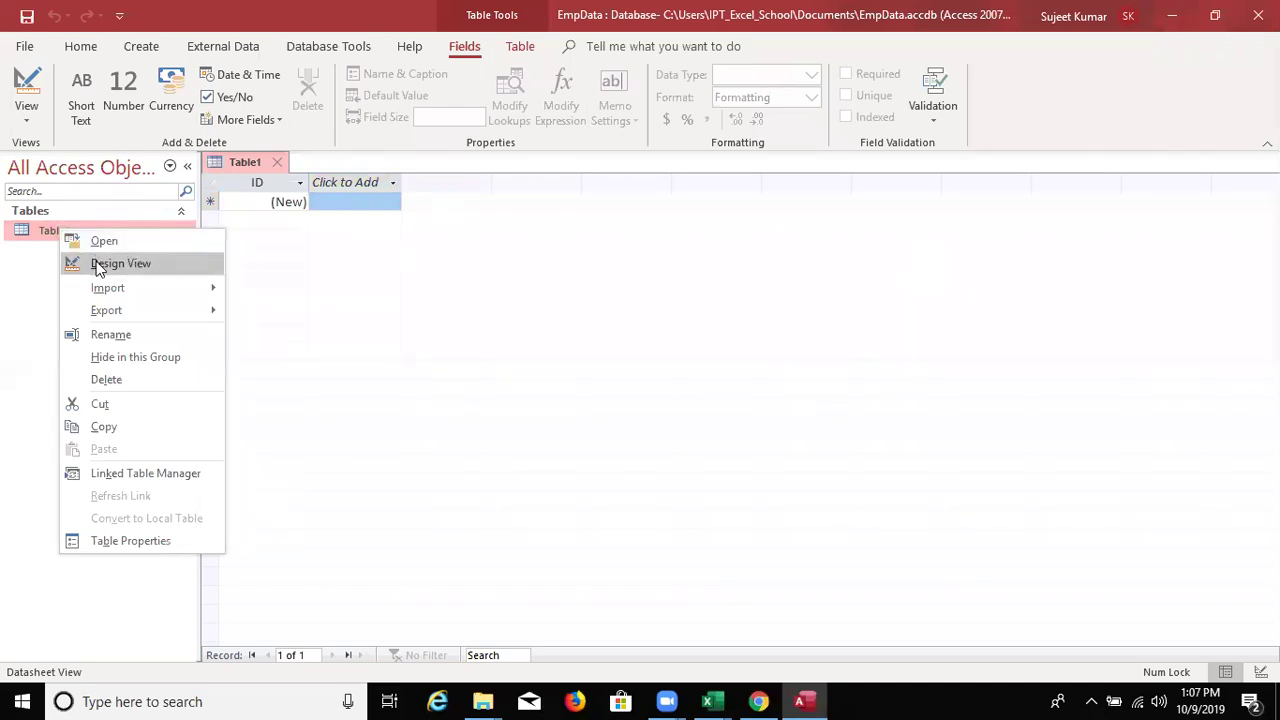
{"action": "left_click", "coordinate": [100, 263]}
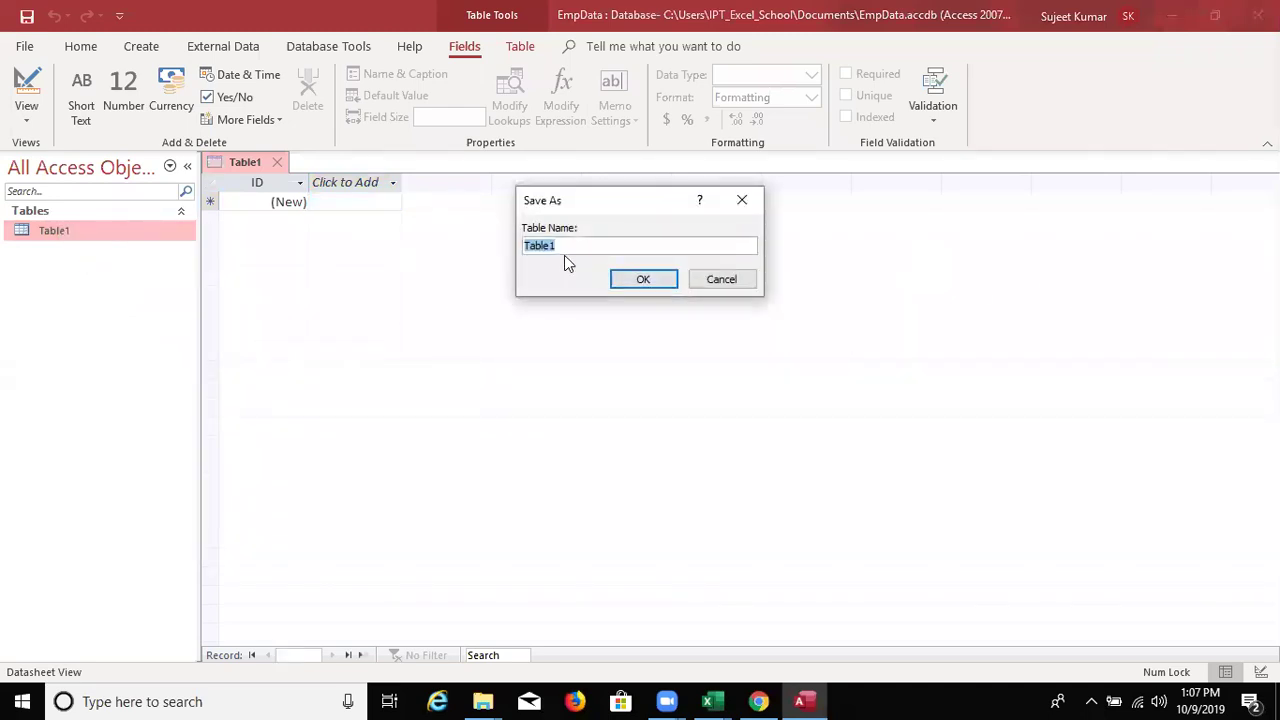
{"action": "type", "text": "SData"}
{"action": "left_click", "coordinate": [641, 278]}
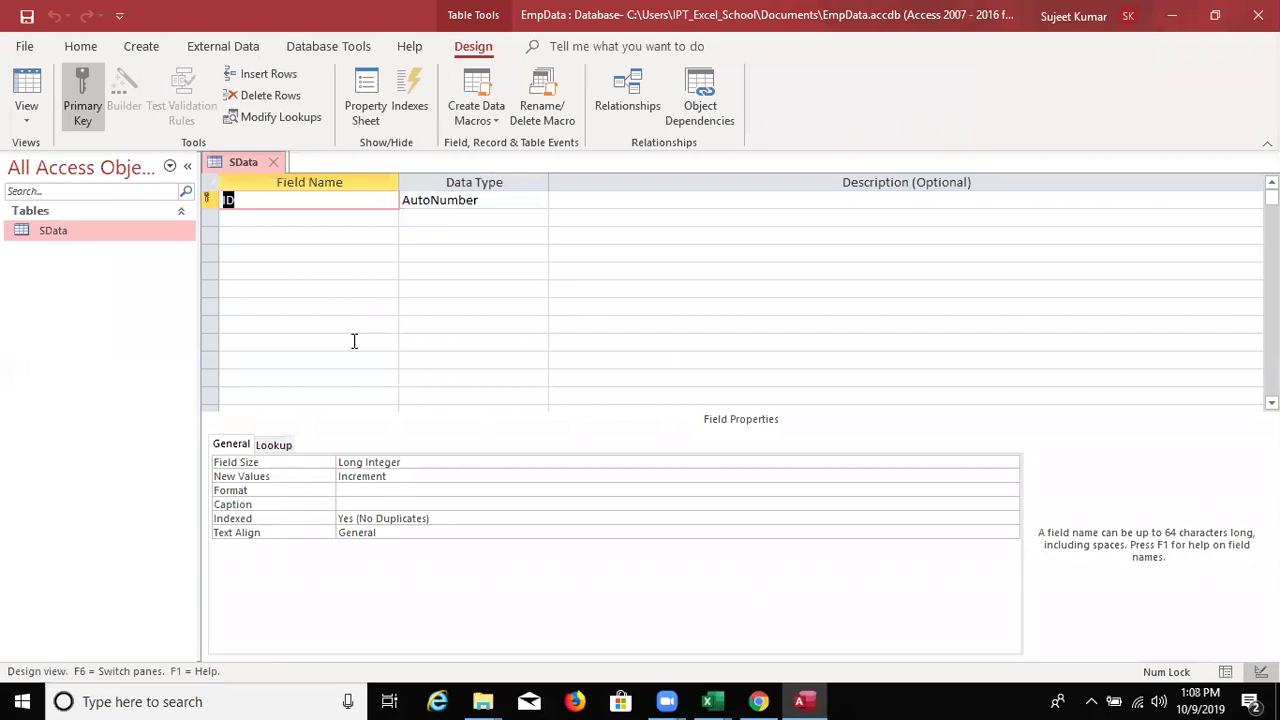
{"action": "left_click", "coordinate": [240, 216]}
{"action": "left_click", "coordinate": [236, 200]}
{"action": "left_click", "coordinate": [511, 202]}
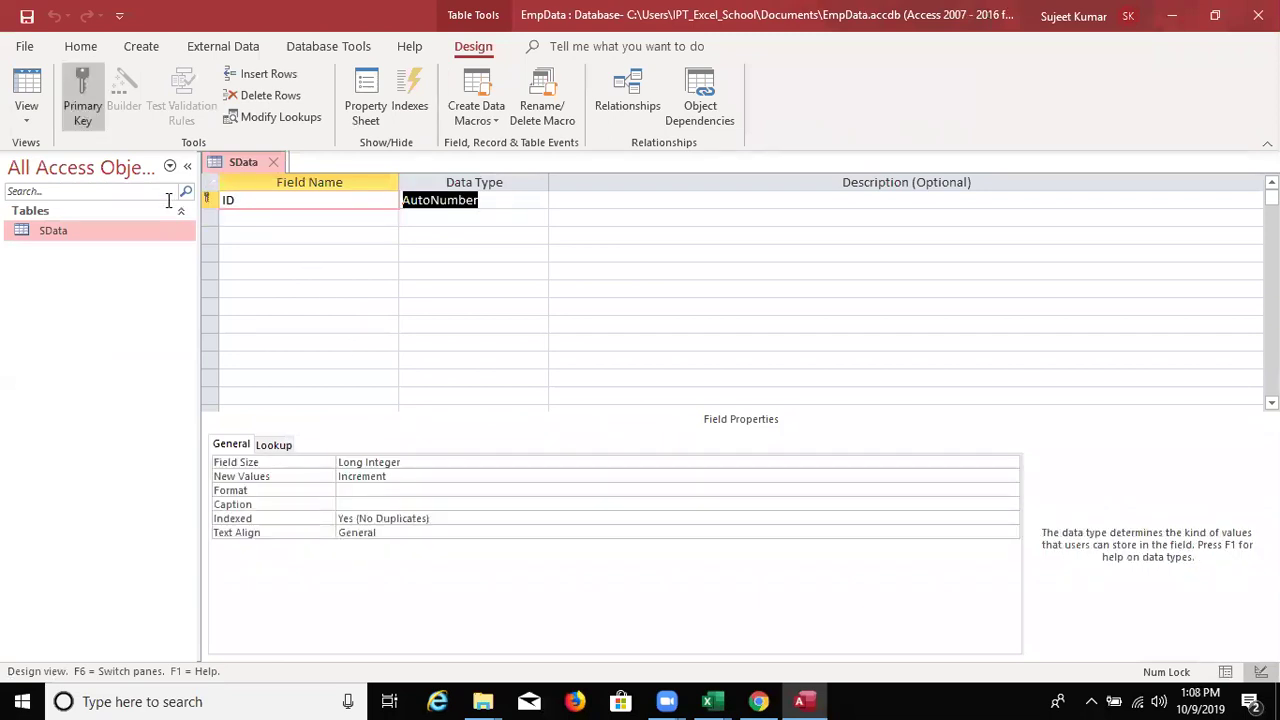
- Add an EMP_Code field with the Short Text data type
{"action": "left_click", "coordinate": [234, 216]}
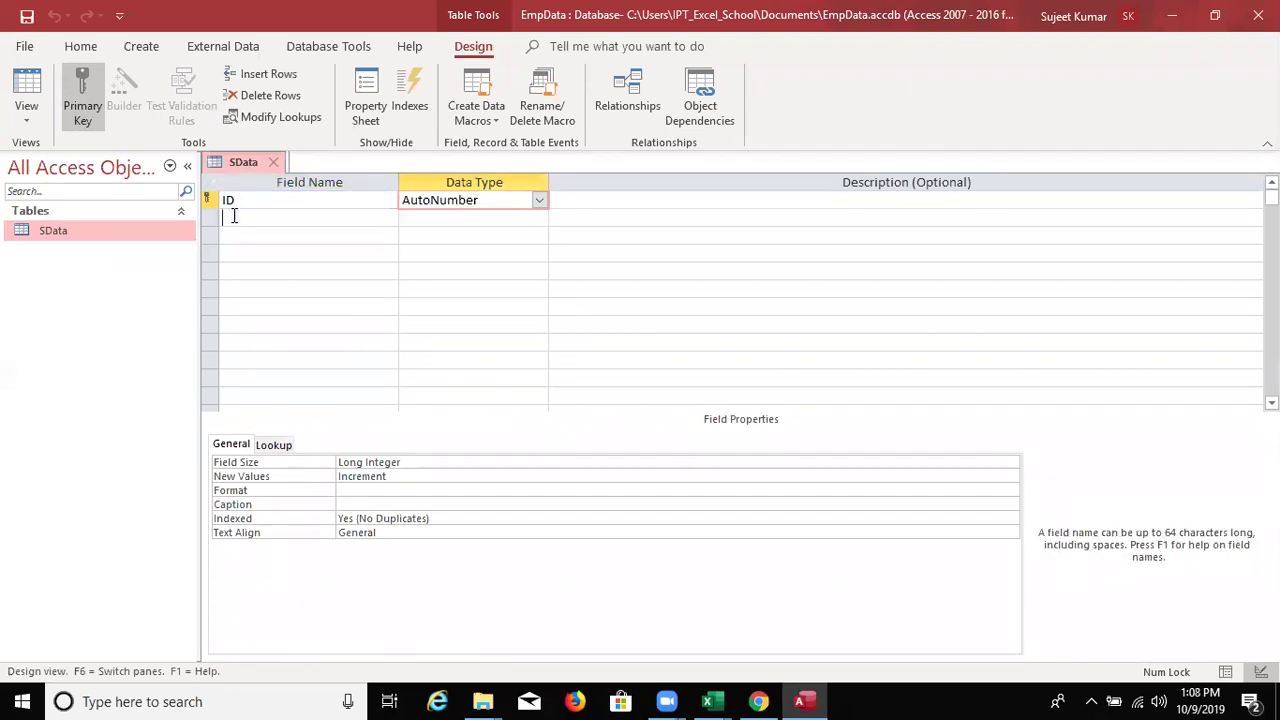
{"action": "type", "text": "EMP"}
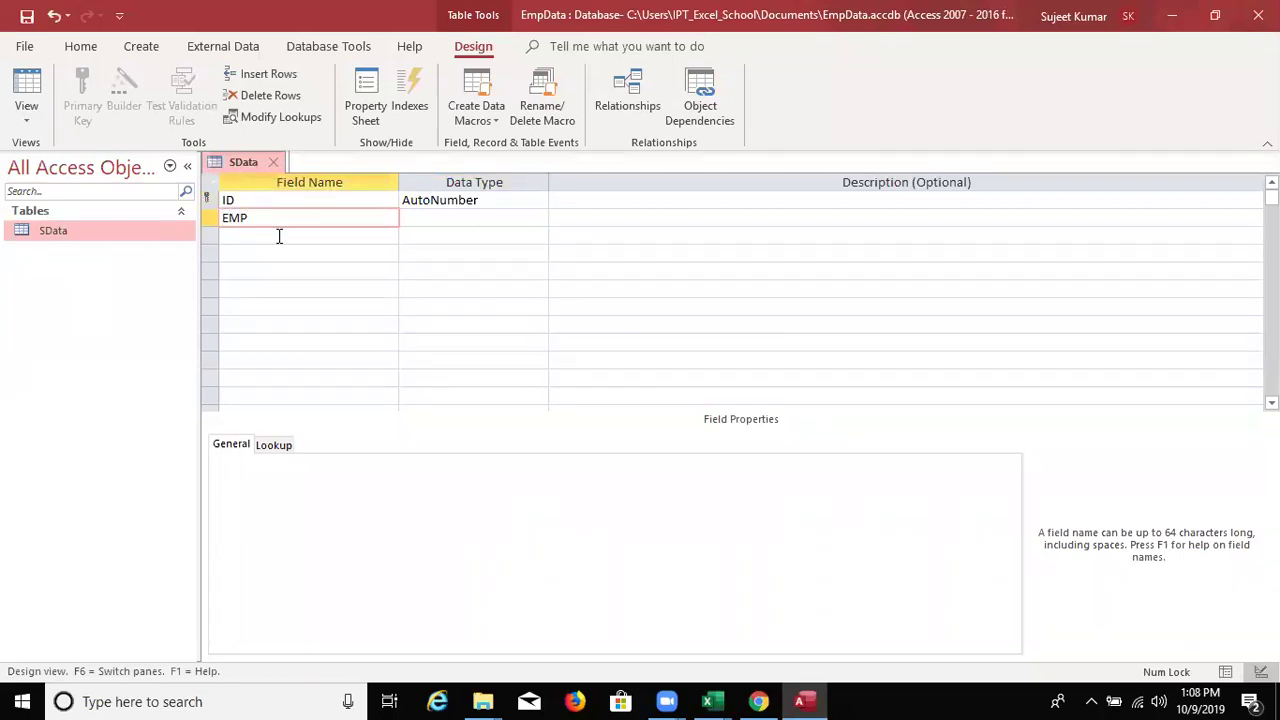
{"action": "type", "text": "_Code"}
{"action": "key", "text": "Tab"}
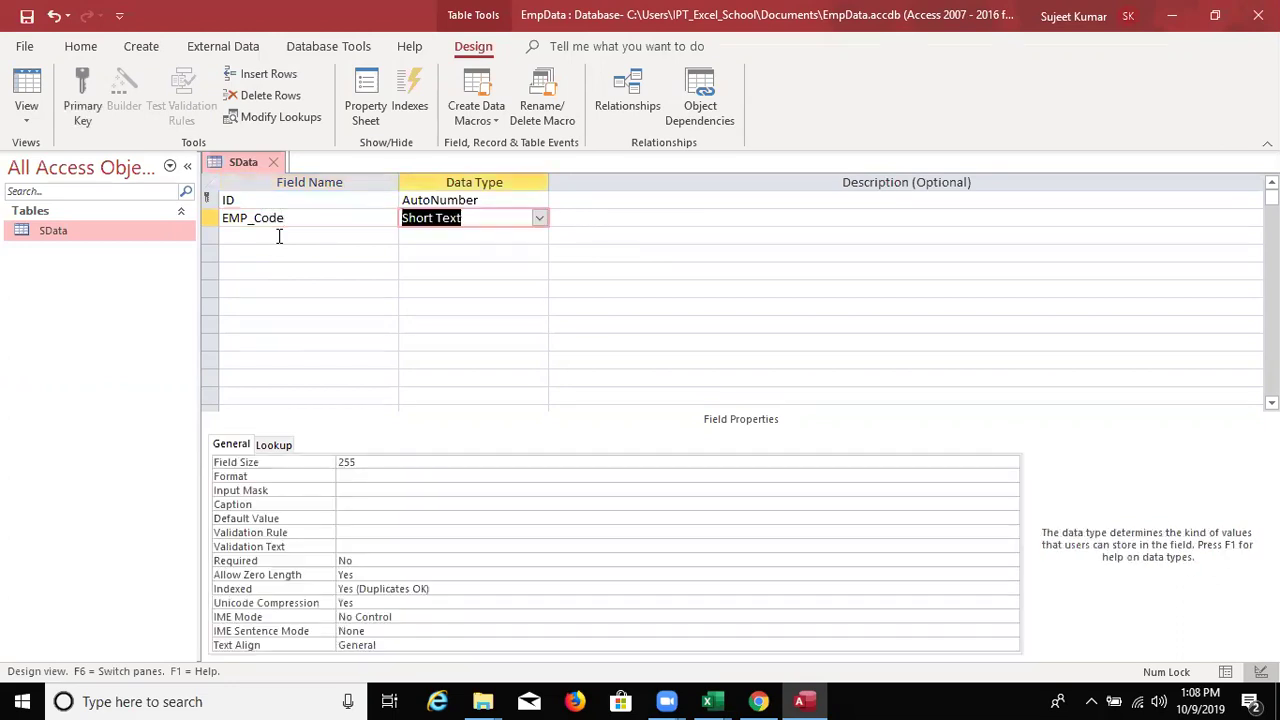
{"action": "type", "text": "te"}
{"action": "key", "text": "BackSpace"}
{"action": "key", "text": "BackSpace"}
{"action": "type", "text": "te"}
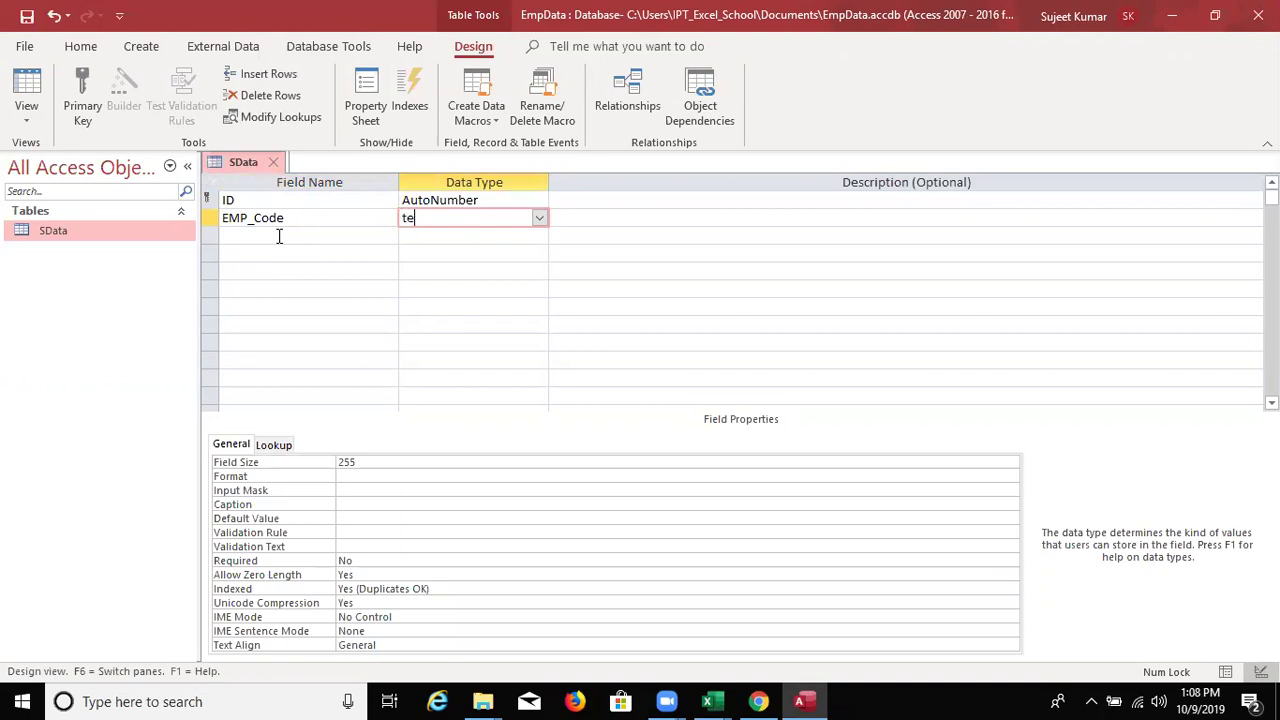
{"action": "key", "text": "BackSpace"}
{"action": "key", "text": "BackSpace"}
{"action": "type", "text": "c"}
{"action": "type", "text": "h"}
{"action": "key", "text": "BackSpace"}
{"action": "key", "text": "BackSpace"}
{"action": "left_click", "coordinate": [537, 218]}
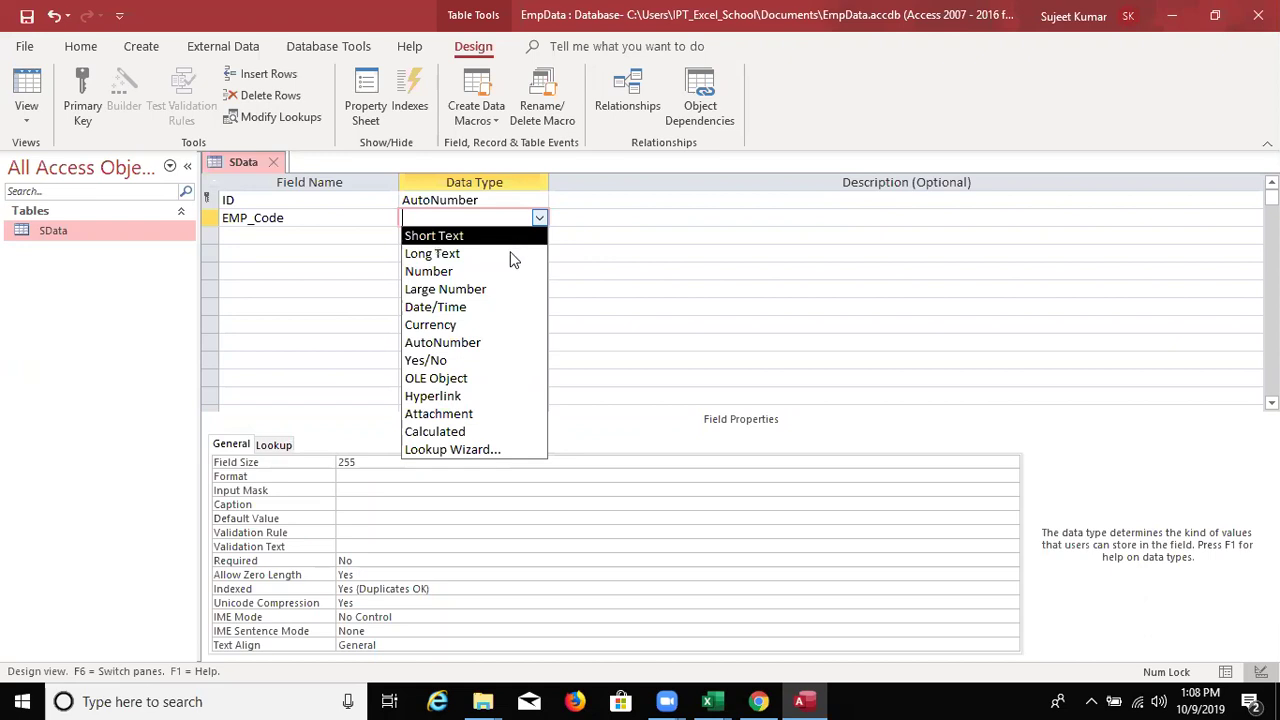
{"action": "left_click", "coordinate": [512, 254]}
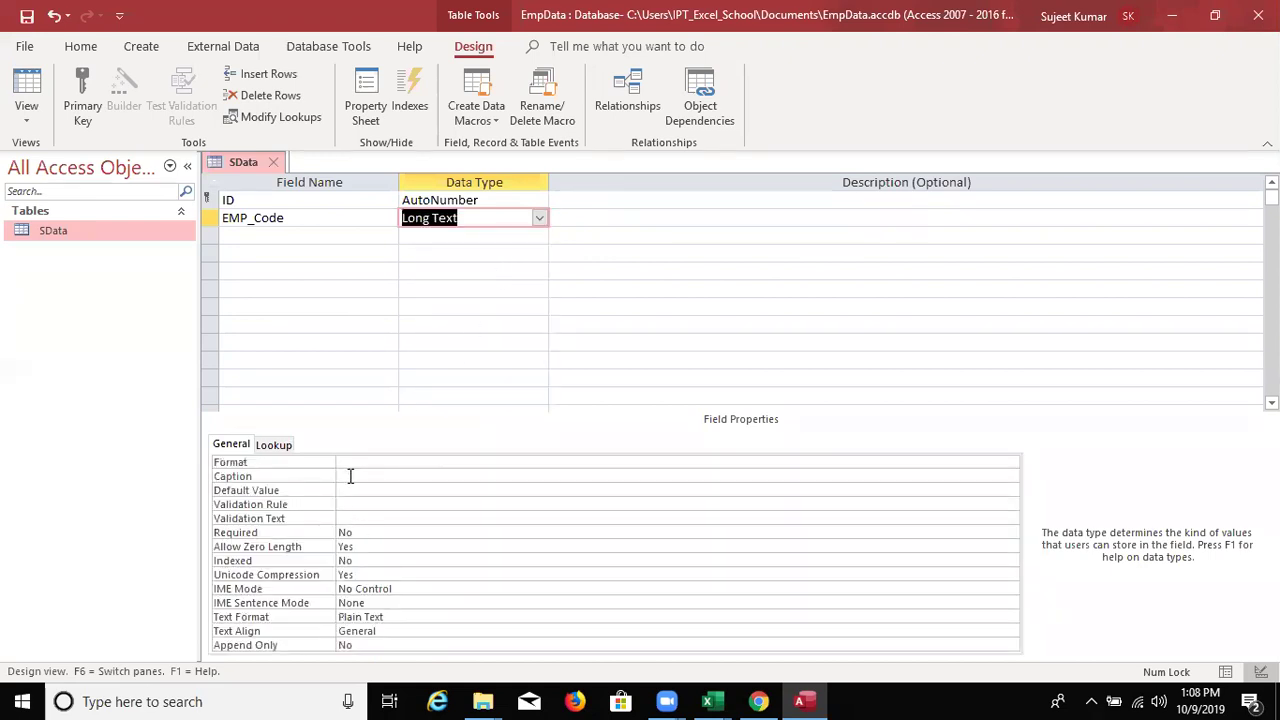
{"action": "left_click", "coordinate": [539, 218]}
{"action": "left_click", "coordinate": [507, 244]}
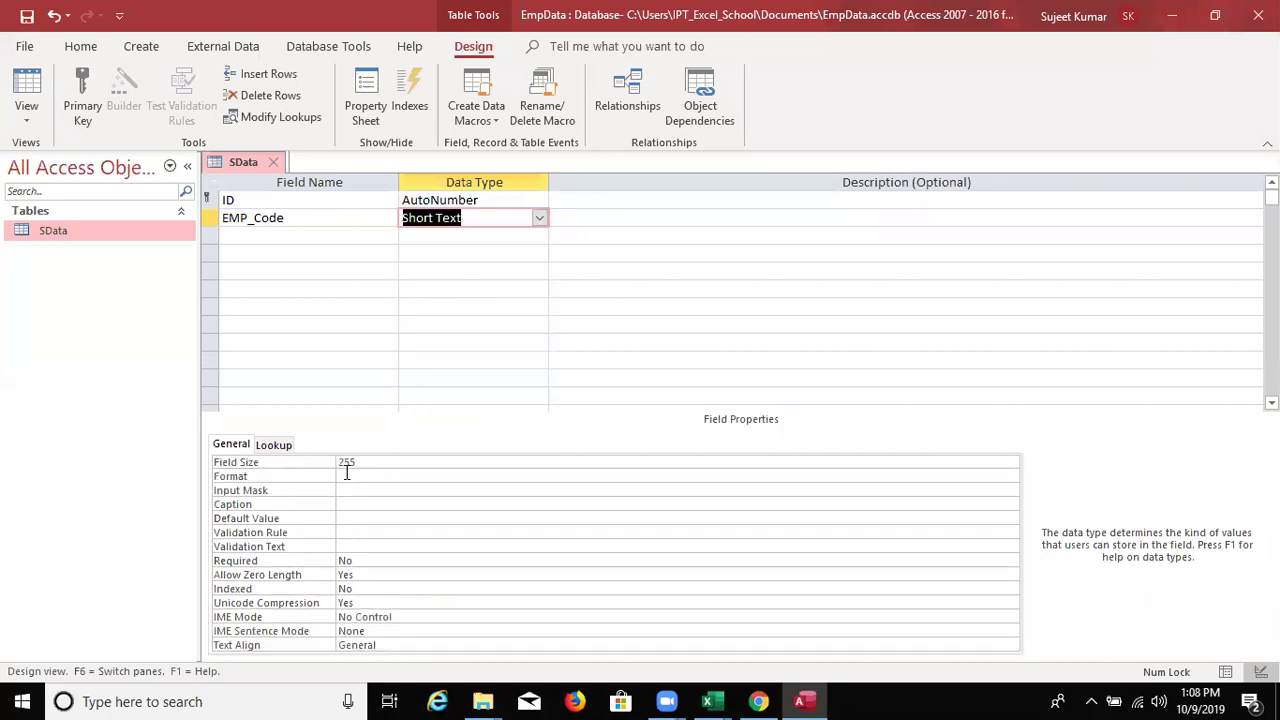
{"action": "double_click", "coordinate": [346, 463]}
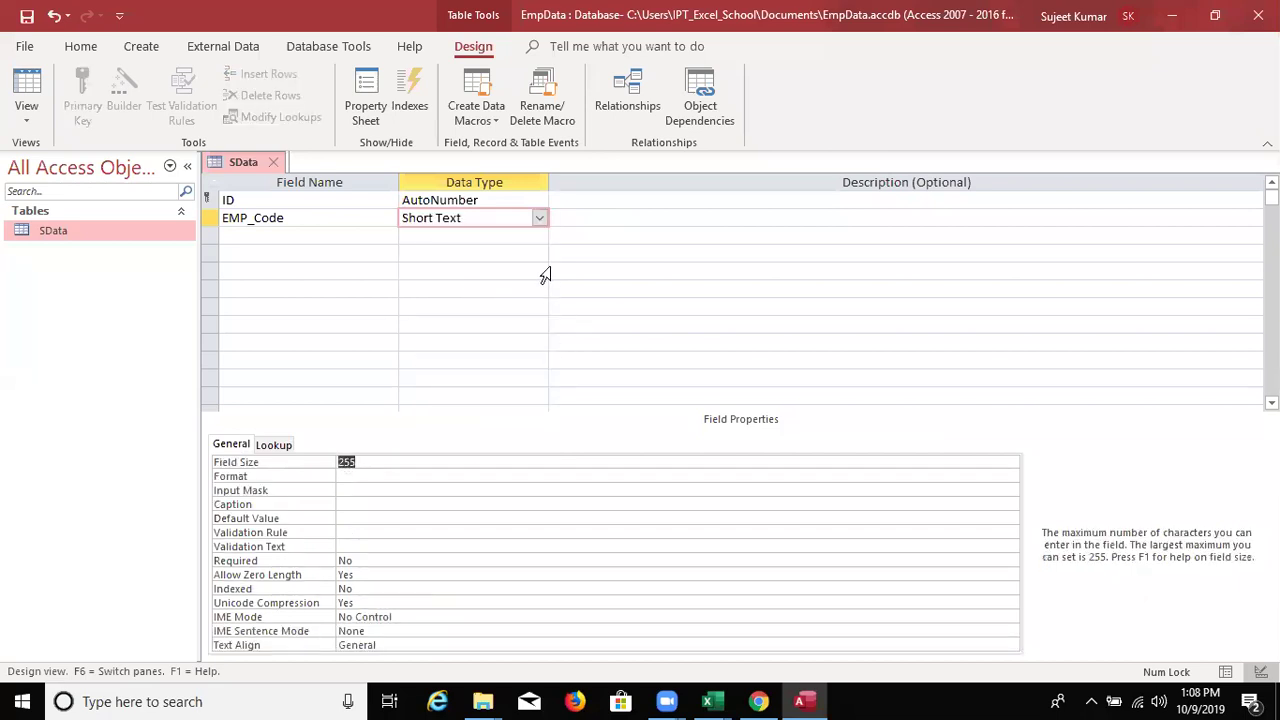
{"action": "left_click", "coordinate": [551, 219]}
{"action": "left_click", "coordinate": [520, 218]}
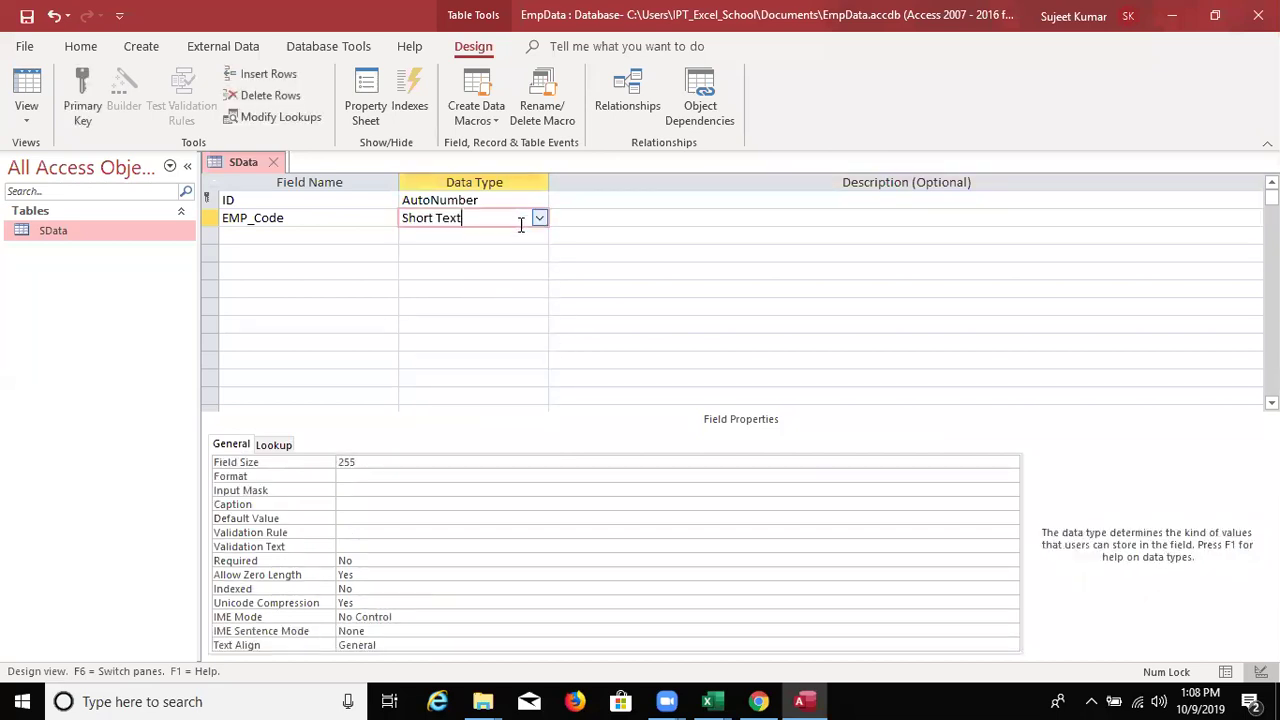
{"action": "left_click", "coordinate": [241, 241]}
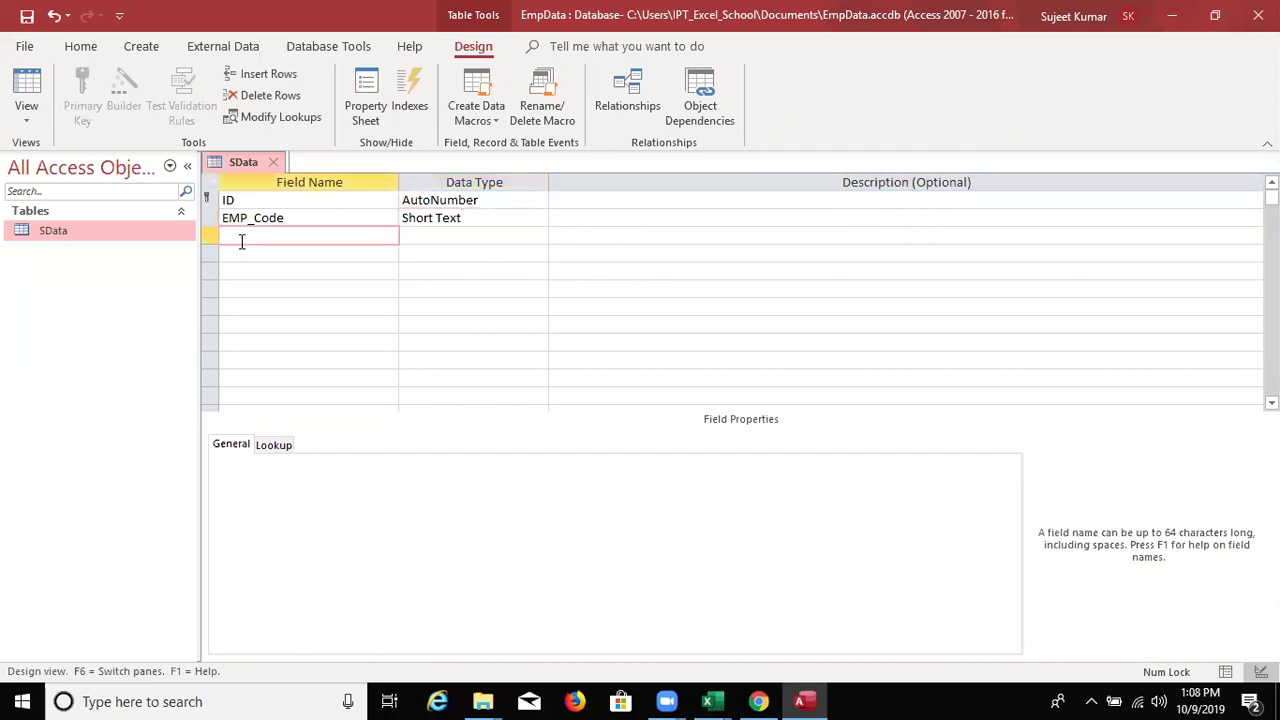
- Limit EMP_Code's Field Size to 6 characters
{"action": "key", "text": "alt+Tab"}
{"action": "left_click", "coordinate": [330, 243]}
{"action": "left_click", "coordinate": [445, 218]}
{"action": "double_click", "coordinate": [372, 462]}
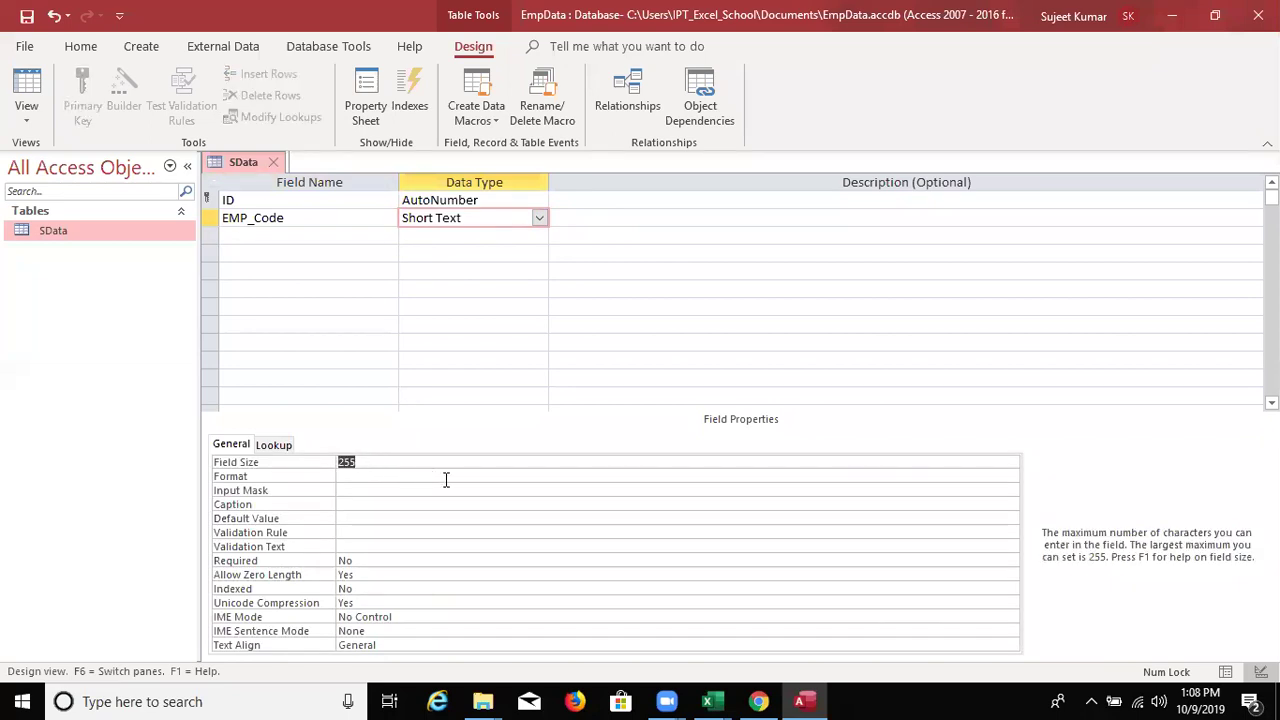
{"action": "type", "text": "6"}
{"action": "key", "text": "Return"}
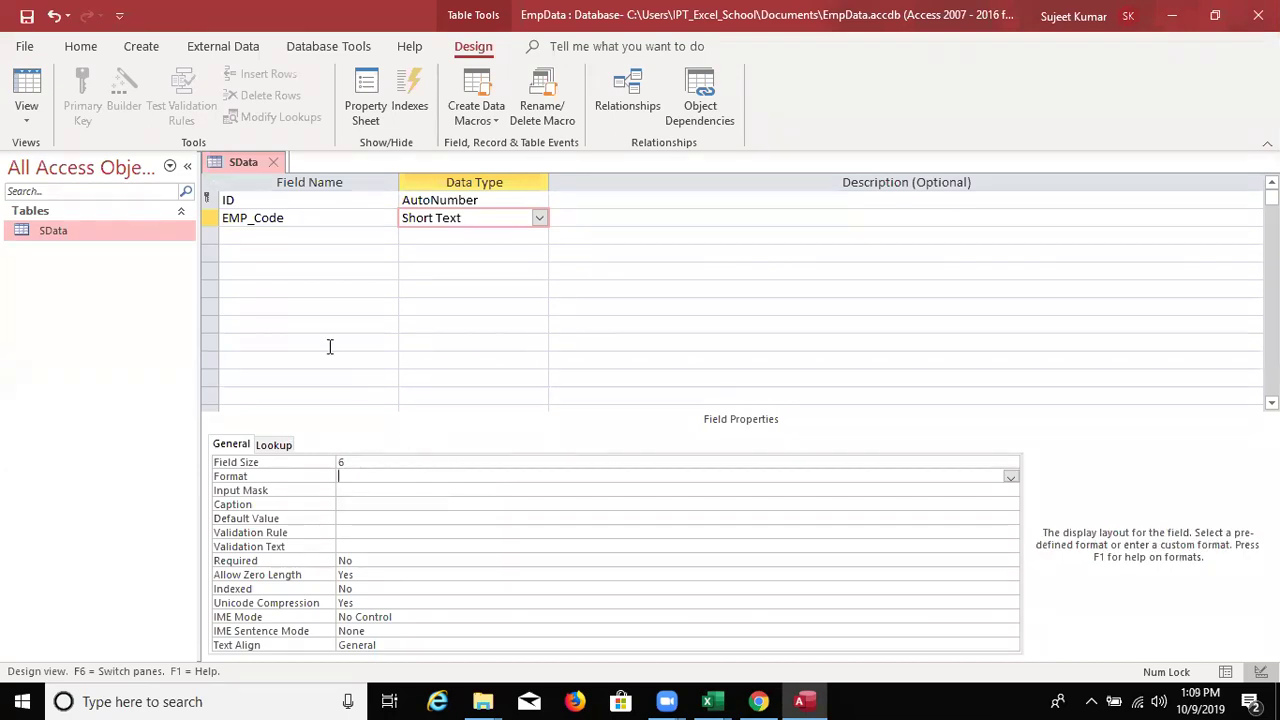
{"action": "left_click", "coordinate": [271, 240]}
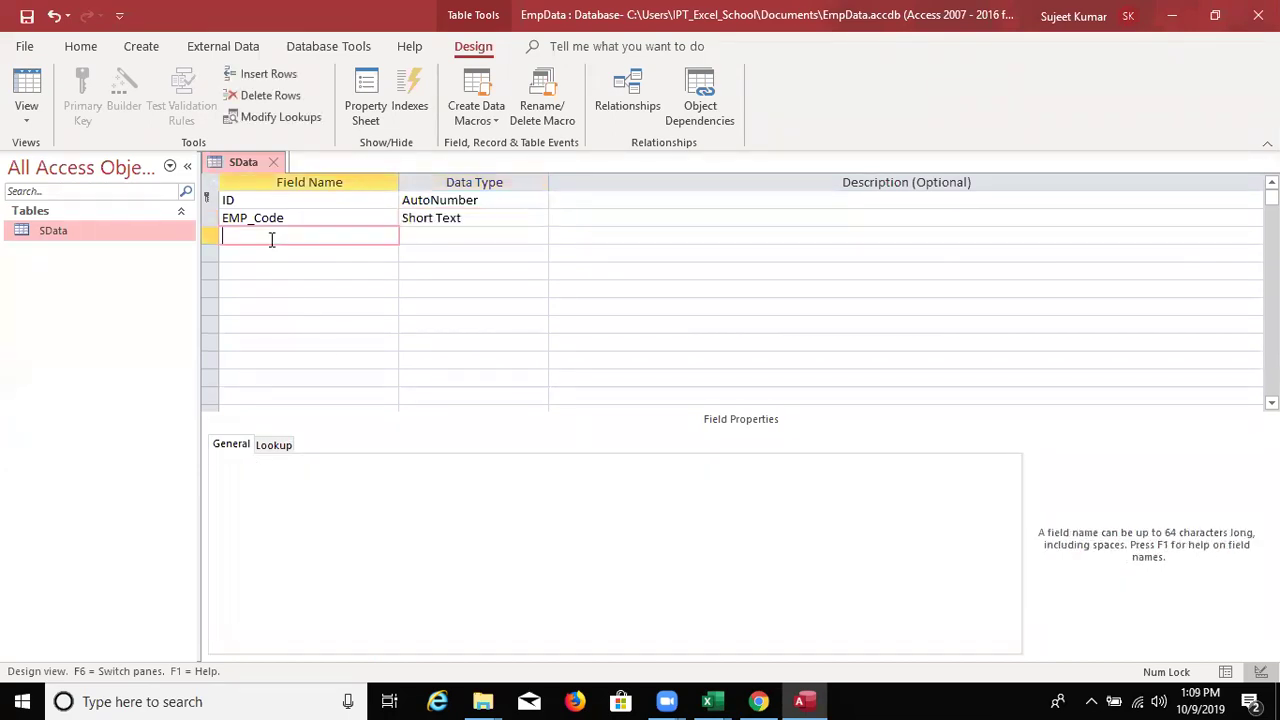
- Add Emp_Name as Short Text and H_Date as a Date/Time field
{"action": "type", "text": "Emp_Name"}
{"action": "key", "text": "Tab"}
{"action": "key", "text": "Tab"}
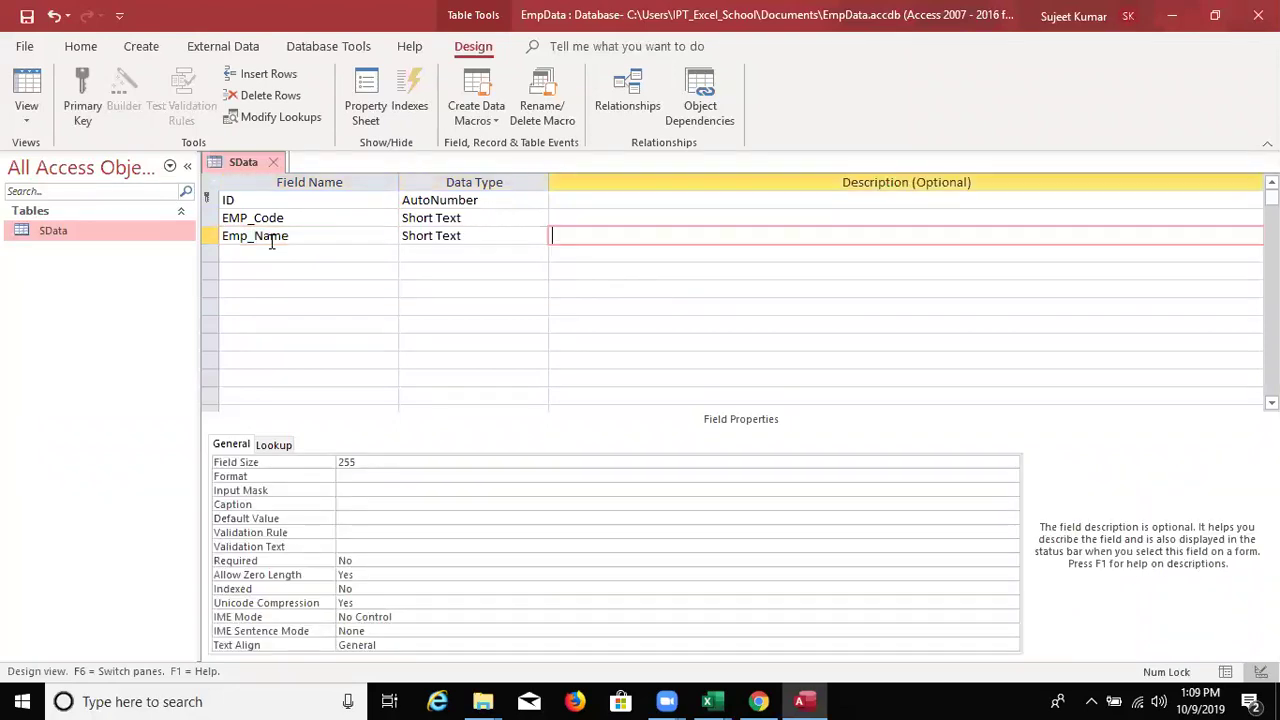
{"action": "key", "text": "Tab"}
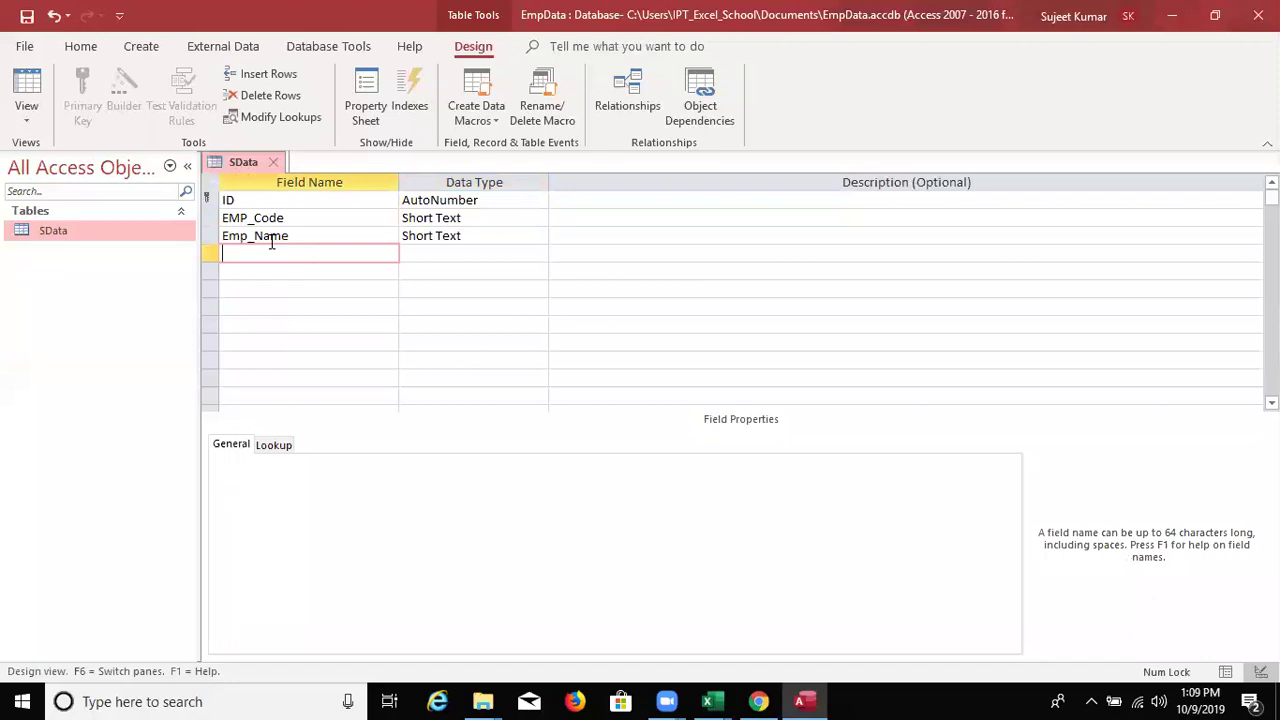
{"action": "type", "text": "H_"}
{"action": "type", "text": "Date"}
{"action": "key", "text": "Tab"}
{"action": "left_click", "coordinate": [540, 254]}
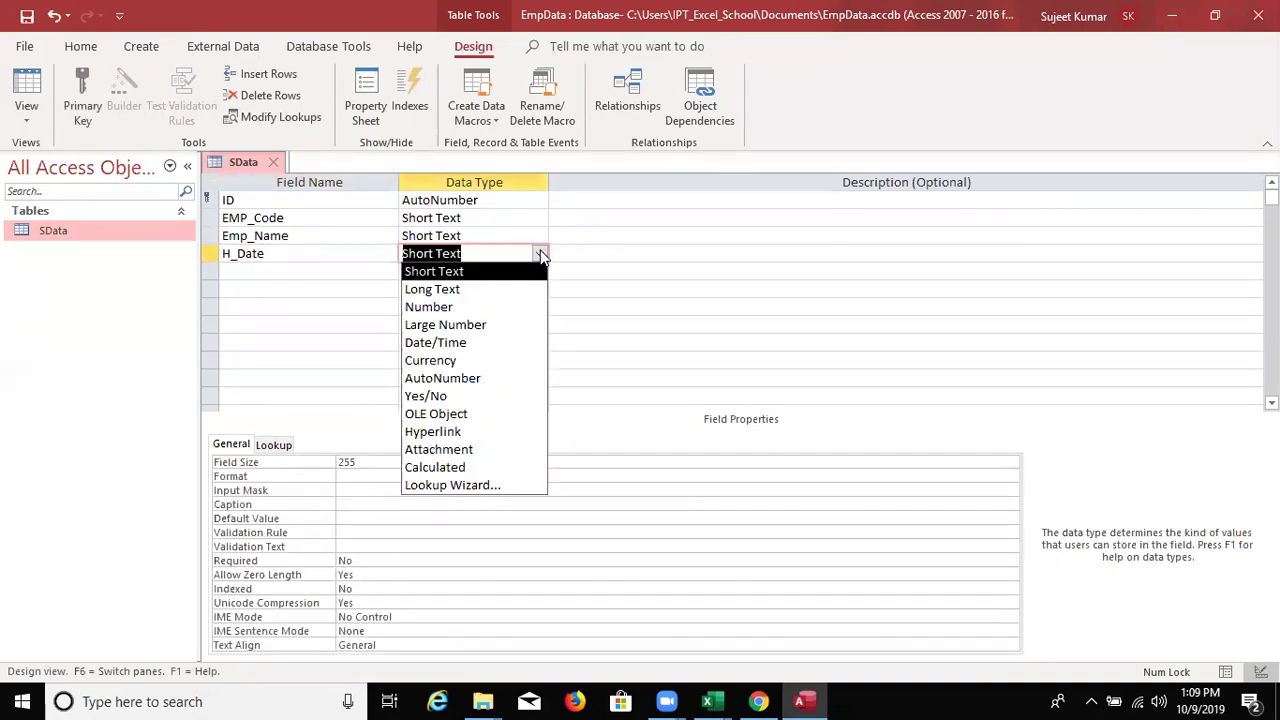
{"action": "left_click", "coordinate": [522, 346]}
{"action": "key", "text": "Tab"}
- Add Salary as a Number field with Field Size Double
{"action": "key", "text": "Tab"}
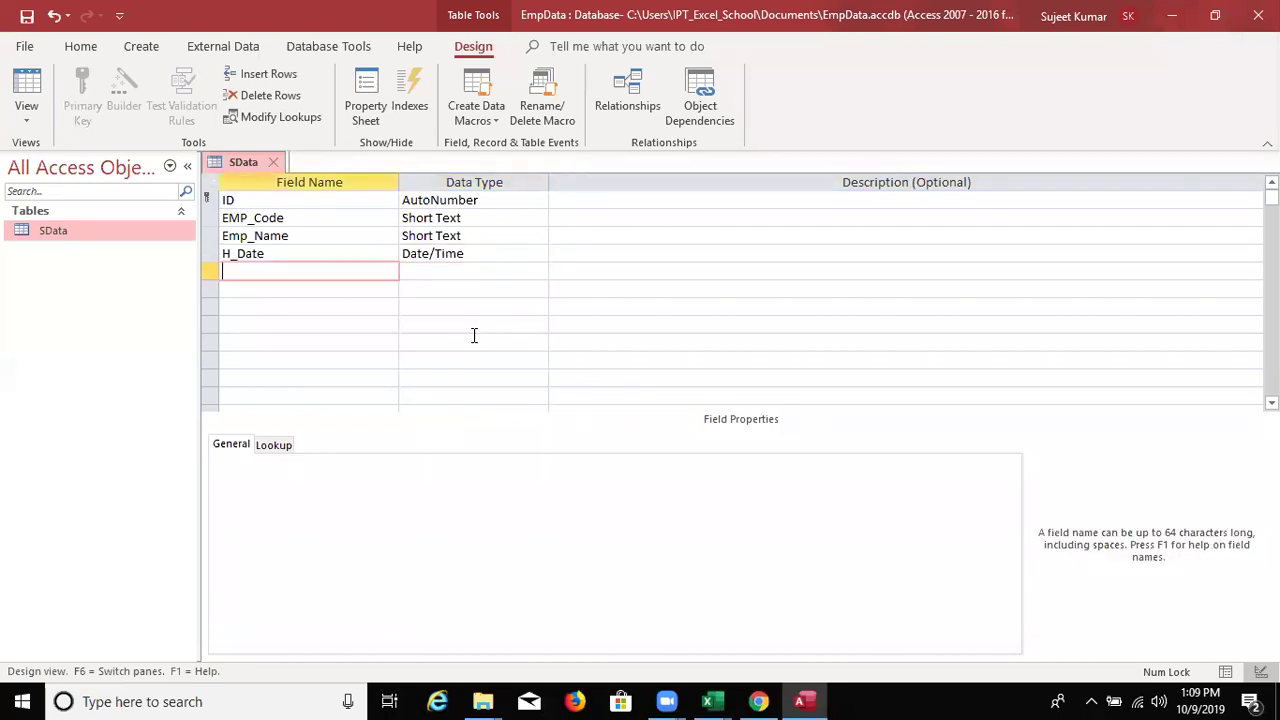
{"action": "type", "text": "Sal"}
{"action": "type", "text": "ary"}
{"action": "key", "text": "Tab"}
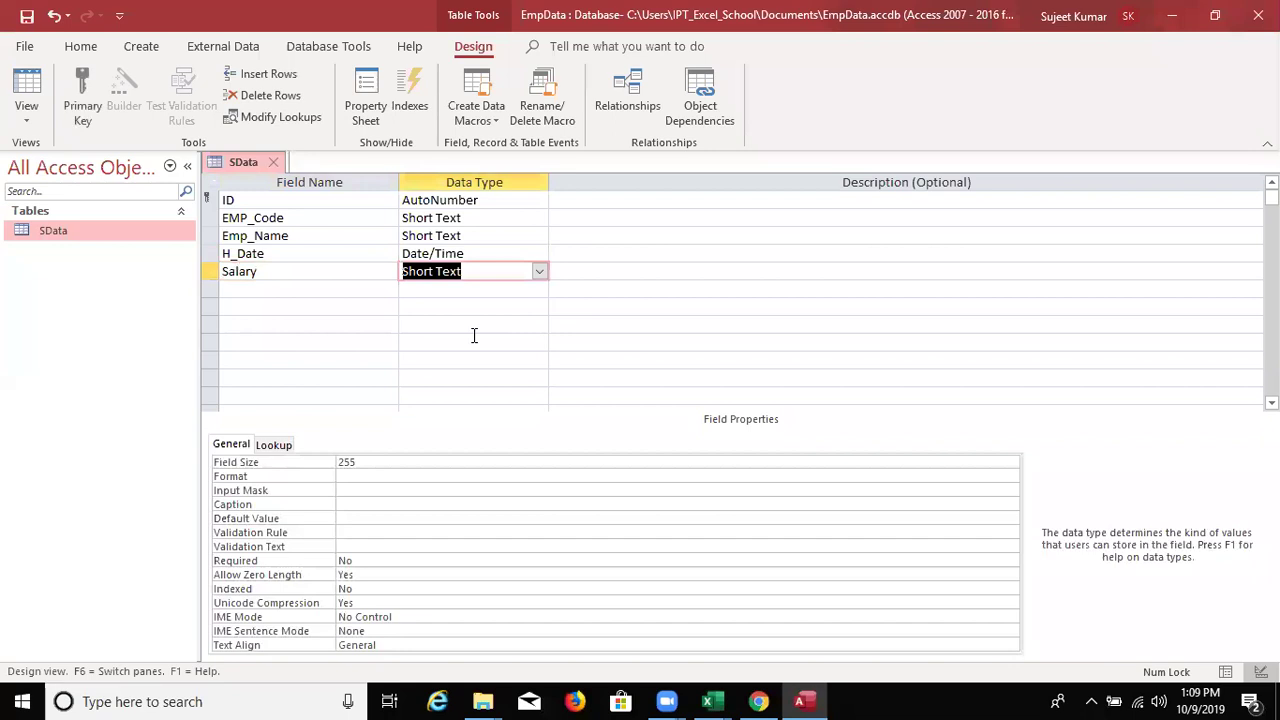
{"action": "type", "text": "n"}
{"action": "key", "text": "Tab"}
{"action": "left_click", "coordinate": [484, 265]}
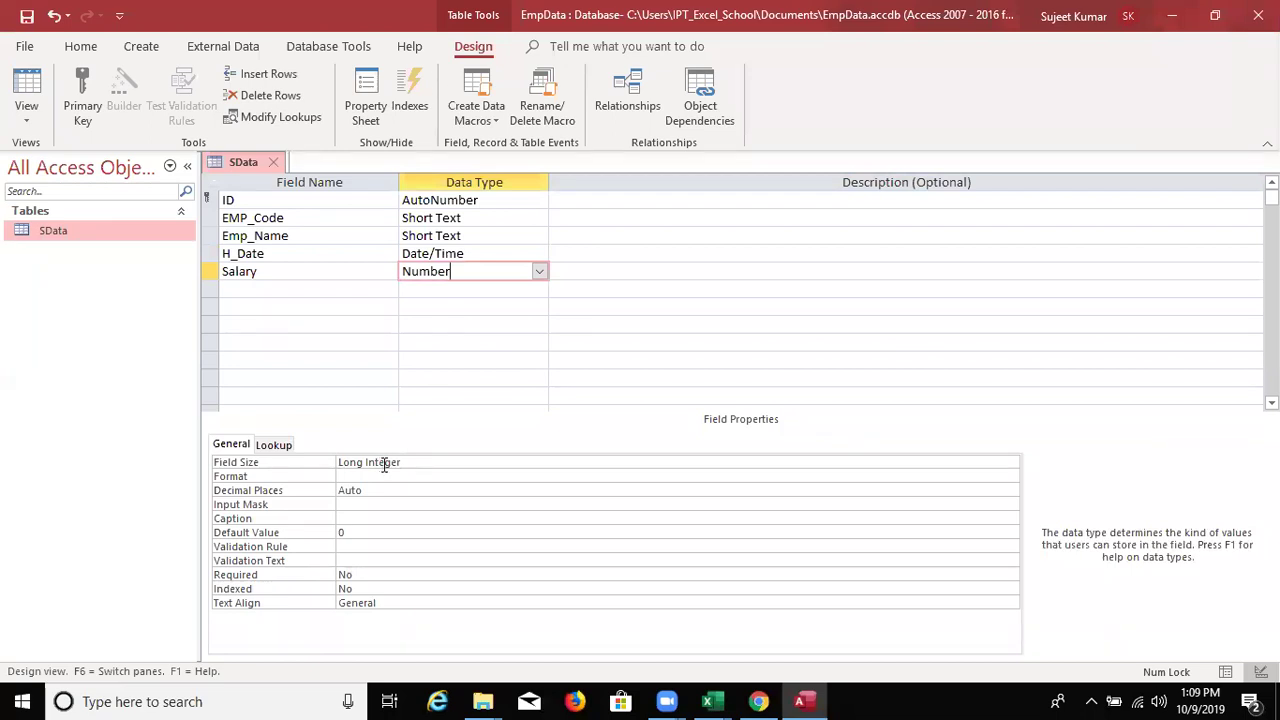
{"action": "left_click", "coordinate": [383, 463]}
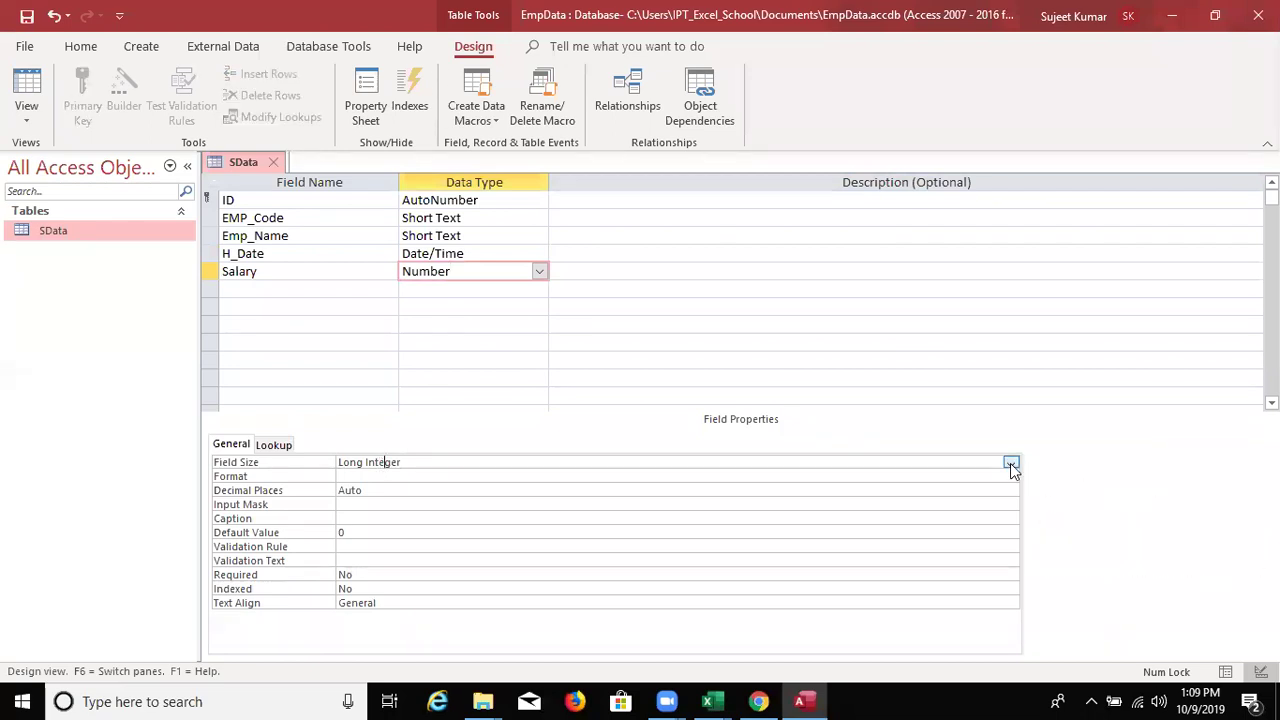
{"action": "left_click", "coordinate": [1011, 463]}
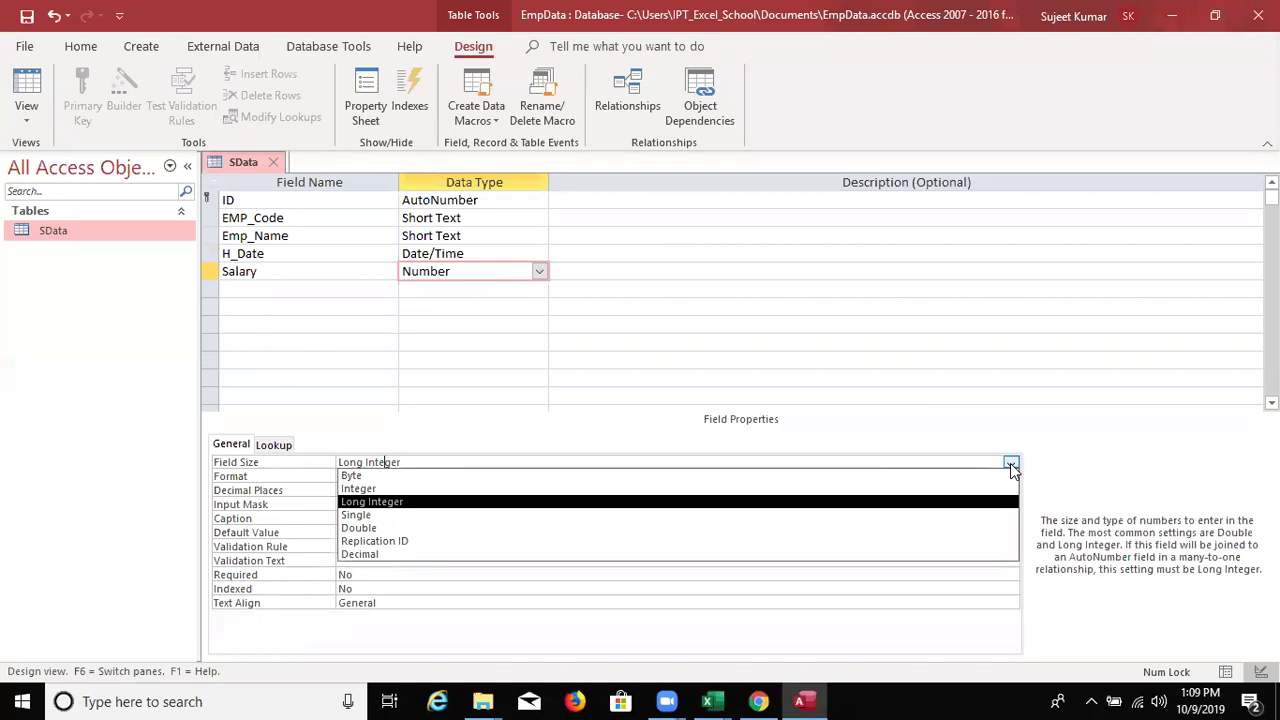
{"action": "left_click", "coordinate": [990, 528]}
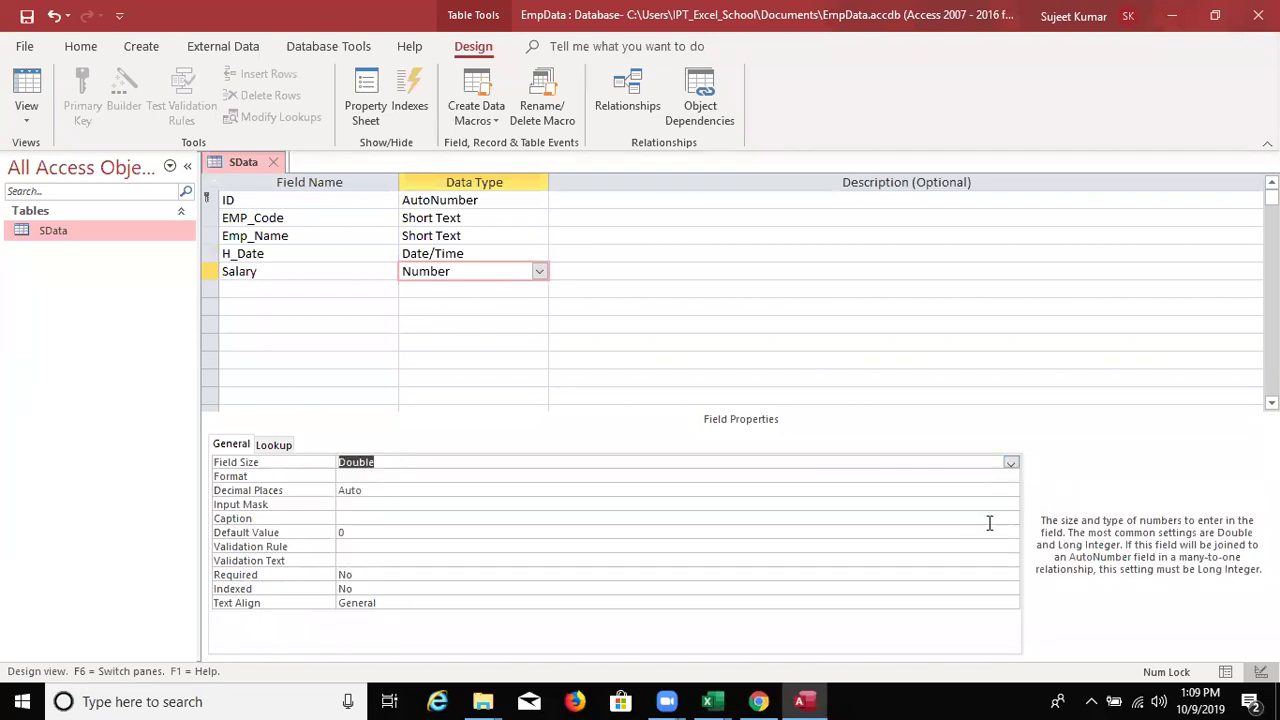
{"action": "left_click", "coordinate": [279, 291]}
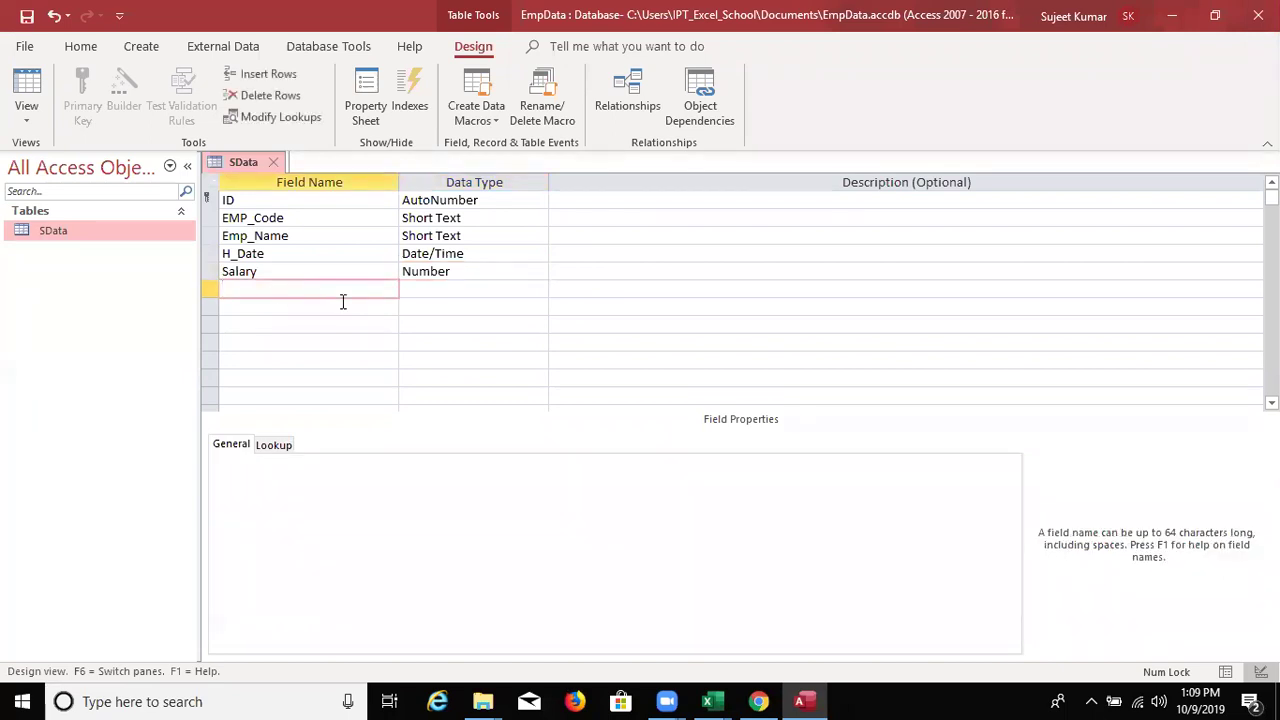
- Add HRA and Bonus to SData as Number fields
{"action": "type", "text": "HRA"}
{"action": "key", "text": "Tab"}
{"action": "type", "text": "n"}
{"action": "key", "text": "Tab"}
{"action": "key", "text": "Tab"}
{"action": "type", "text": "Bonus"}
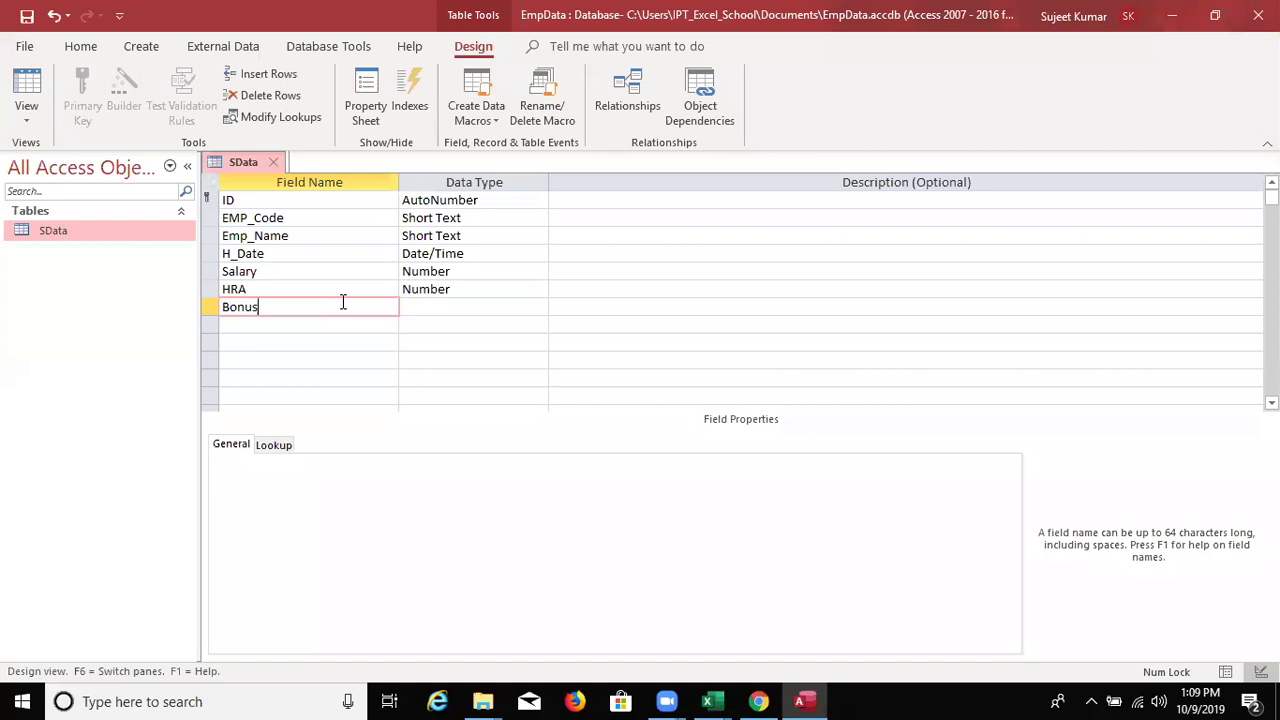
{"action": "key", "text": "Tab"}
{"action": "type", "text": "n"}
{"action": "key", "text": "BackSpace"}
{"action": "type", "text": "n"}
{"action": "key", "text": "Tab"}
{"action": "key", "text": "Tab"}
- Add a new field named Gross below Bonus
{"action": "type", "text": "gro"}
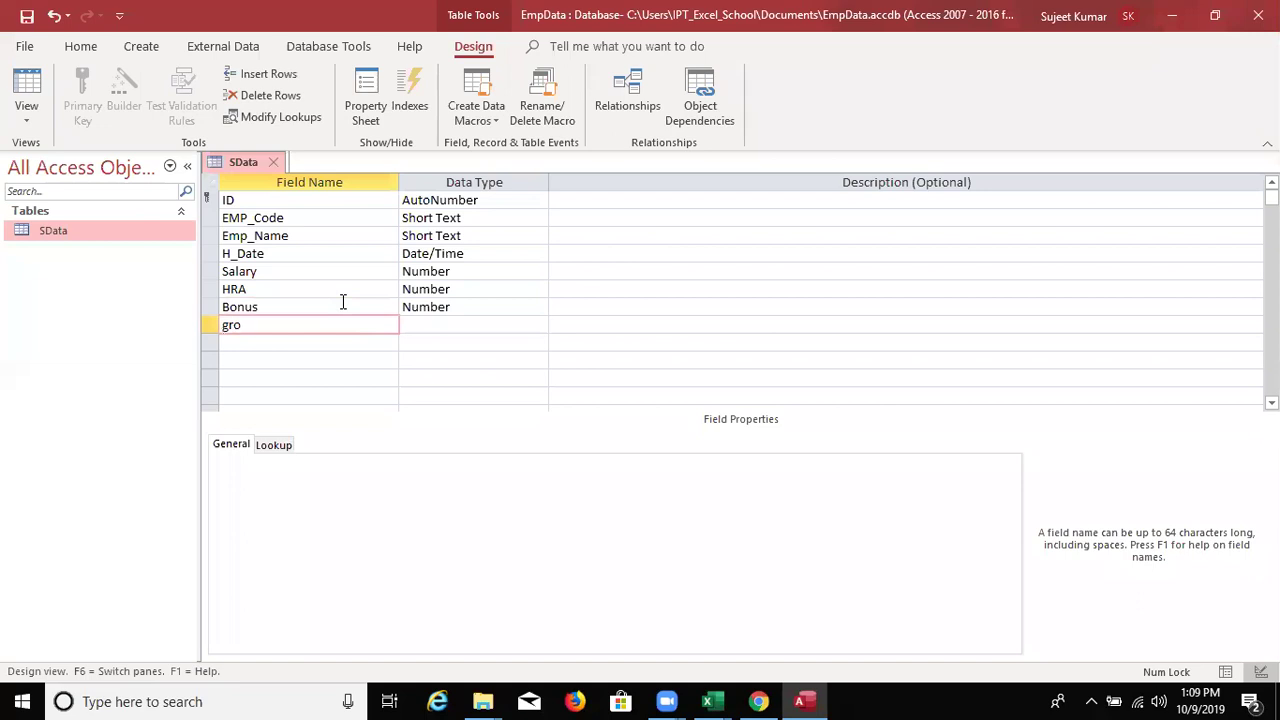
{"action": "key", "text": "BackSpace"}
{"action": "key", "text": "BackSpace"}
{"action": "key", "text": "BackSpace"}
{"action": "type", "text": "Goss"}
{"action": "key", "text": "BackSpace"}
{"action": "key", "text": "BackSpace"}
{"action": "key", "text": "BackSpace"}
{"action": "type", "text": "ross"}
{"action": "key", "text": "Tab"}
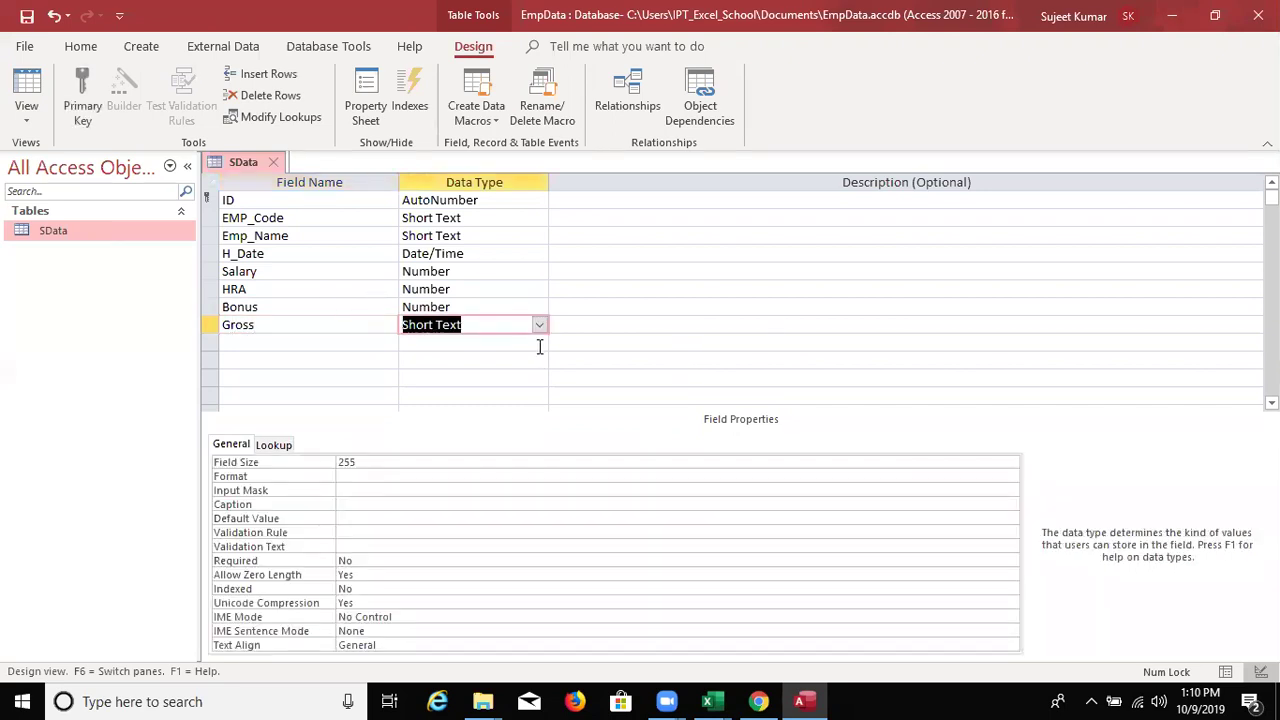
- Set Gross's data type to Calculated with the expression [Salary]+[HRA]+[Bonus]
{"action": "left_click", "coordinate": [538, 326]}
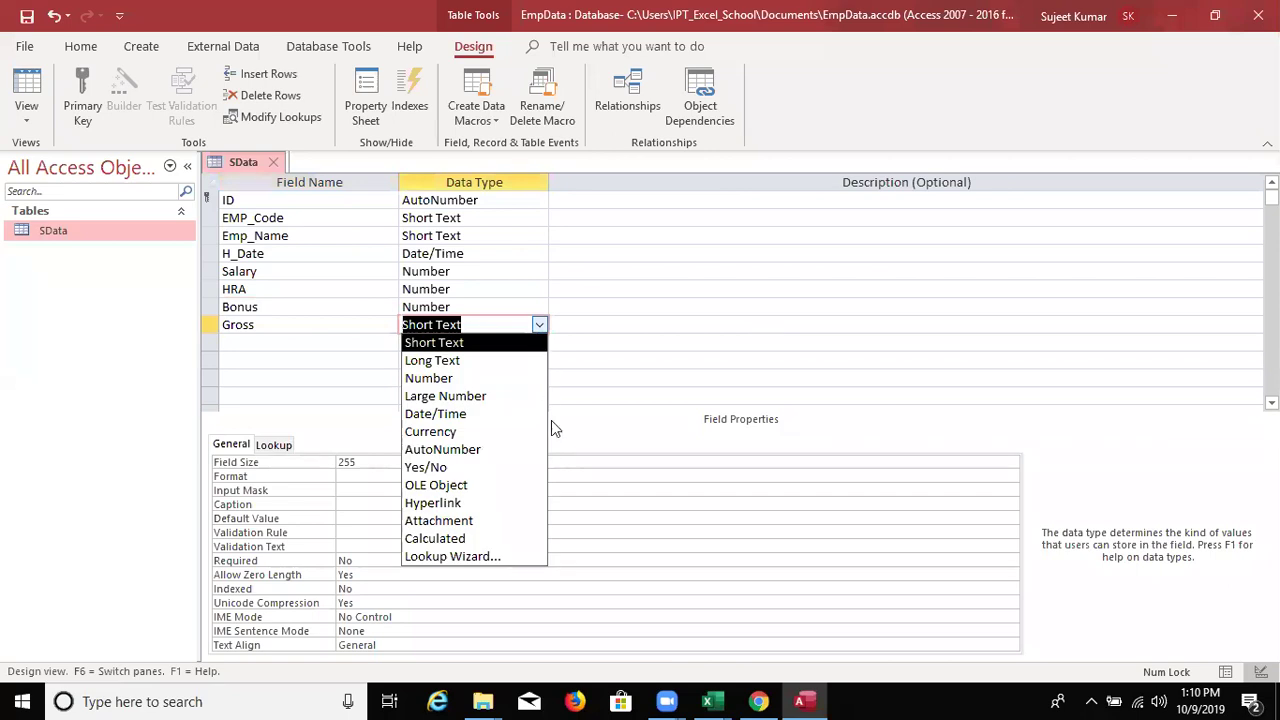
{"action": "left_click", "coordinate": [518, 538]}
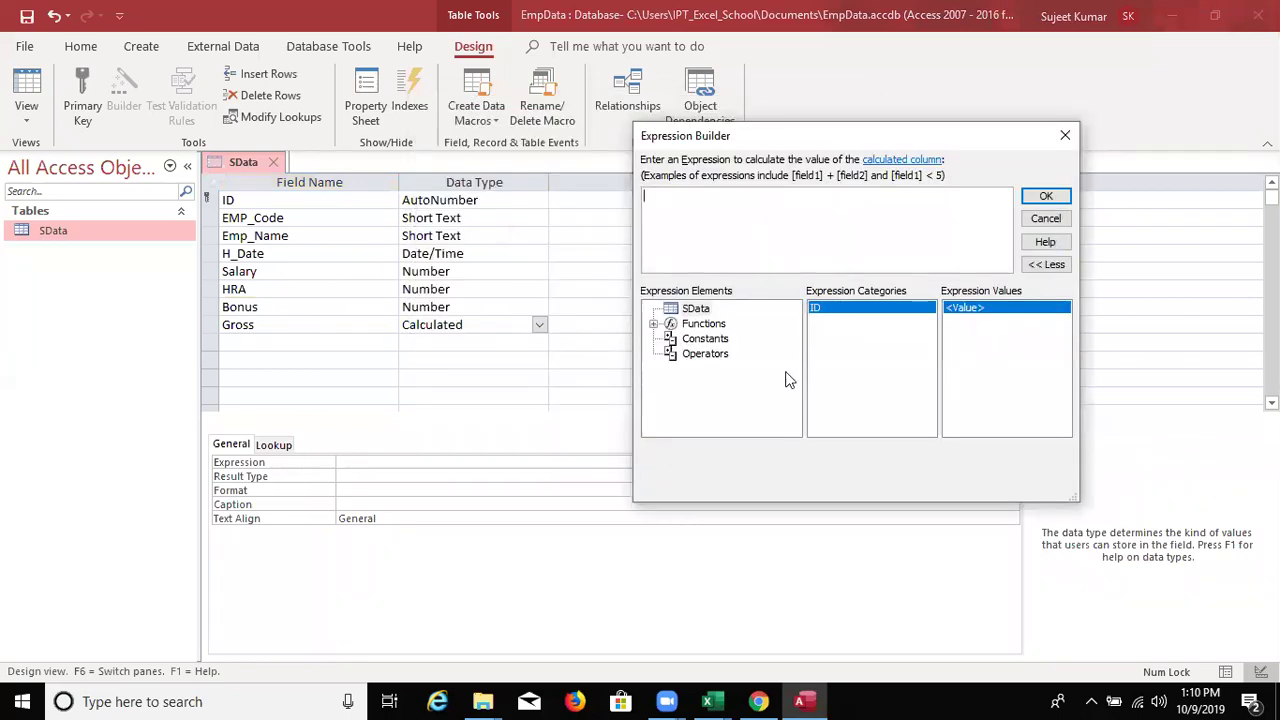
{"action": "type", "text": "[Sa"}
{"action": "type", "text": "la"}
{"action": "type", "text": "ry"}
{"action": "type", "text": "] +"}
{"action": "type", "text": "[hra"}
{"action": "key", "text": "BackSpace"}
{"action": "key", "text": "BackSpace"}
{"action": "key", "text": "BackSpace"}
{"action": "type", "text": "H"}
{"action": "type", "text": "RA"}
{"action": "type", "text": "]"}
{"action": "type", "text": " +"}
{"action": "type", "text": "["}
{"action": "type", "text": "B"}
{"action": "type", "text": "o"}
{"action": "type", "text": "nu"}
{"action": "type", "text": "a"}
{"action": "key", "text": "BackSpace"}
{"action": "type", "text": "s"}
{"action": "type", "text": "]"}
{"action": "left_click", "coordinate": [1044, 197]}
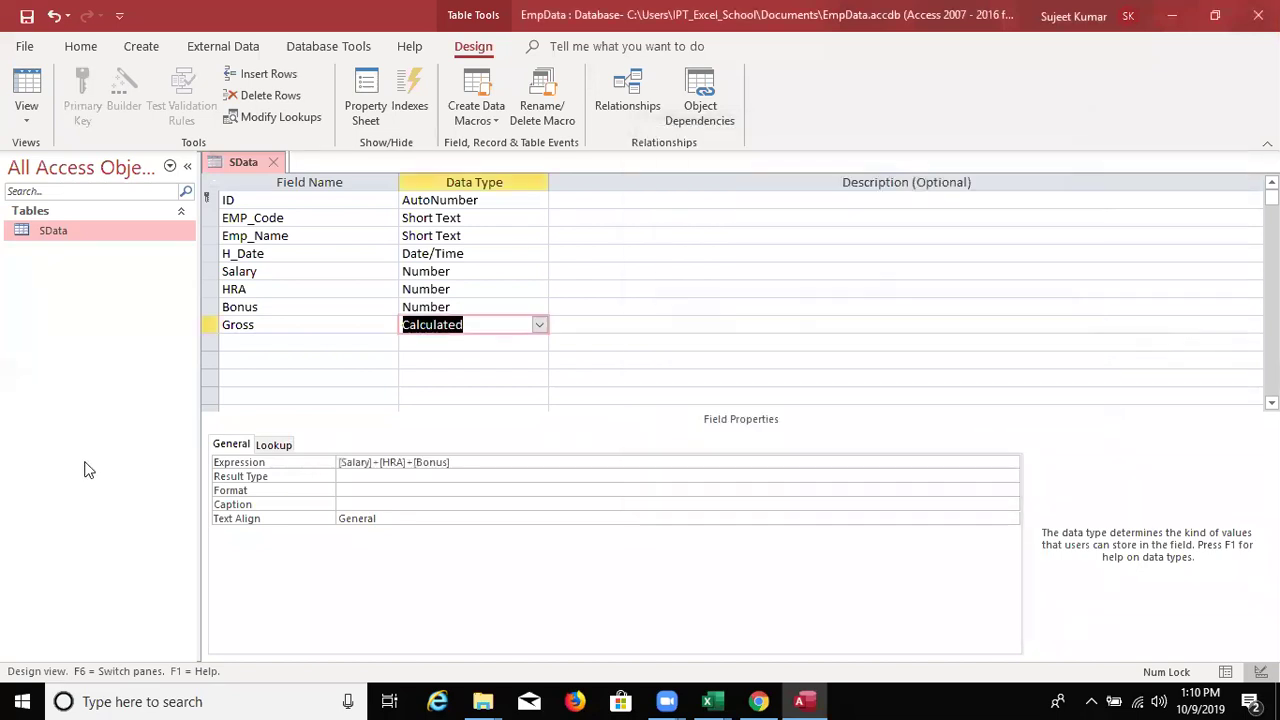
{"action": "key", "text": "Tab"}
{"action": "key", "text": "Tab"}
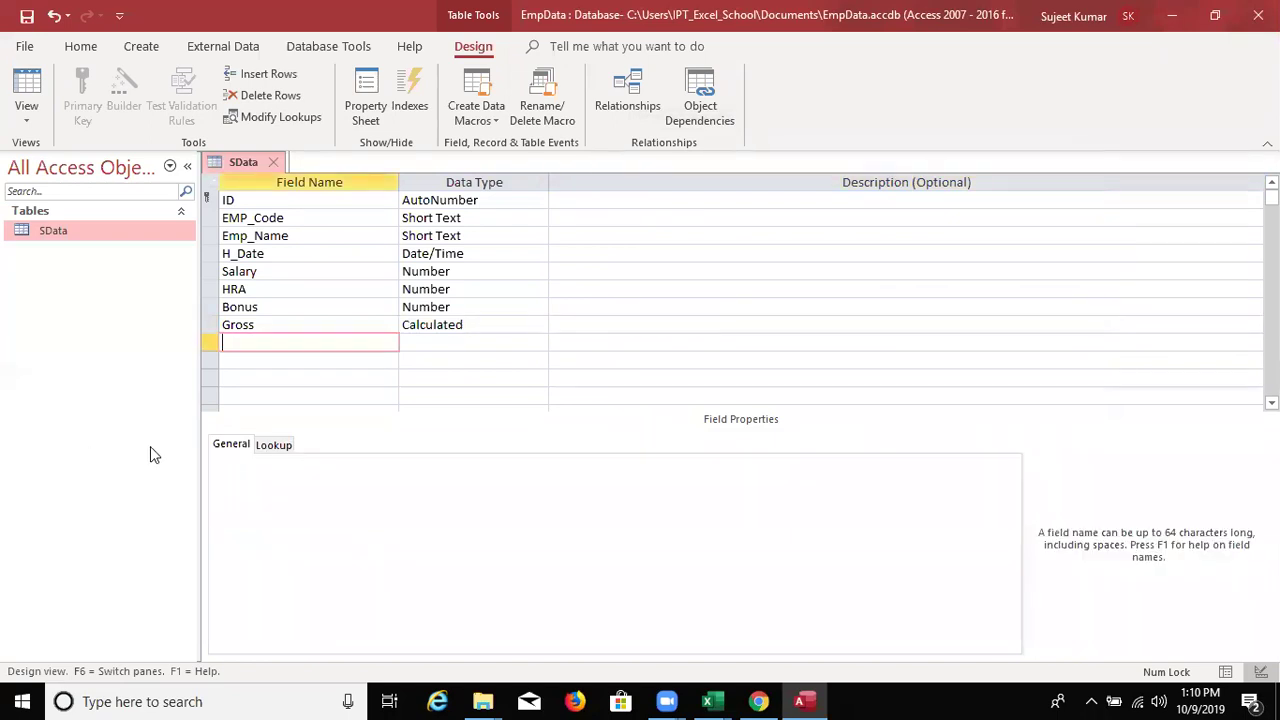
- Add an ESI field below Gross and set its data type to Calculated
{"action": "type", "text": "ESI"}
{"action": "key", "text": "Tab"}
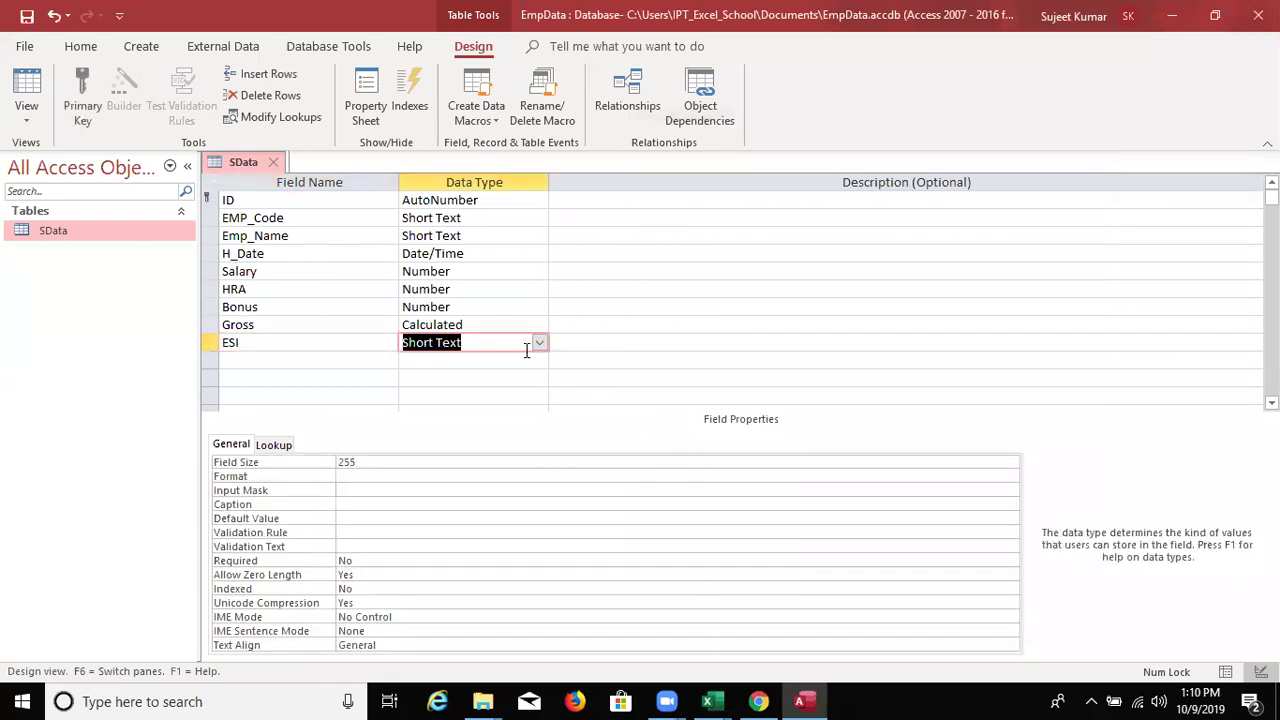
{"action": "left_click", "coordinate": [539, 342]}
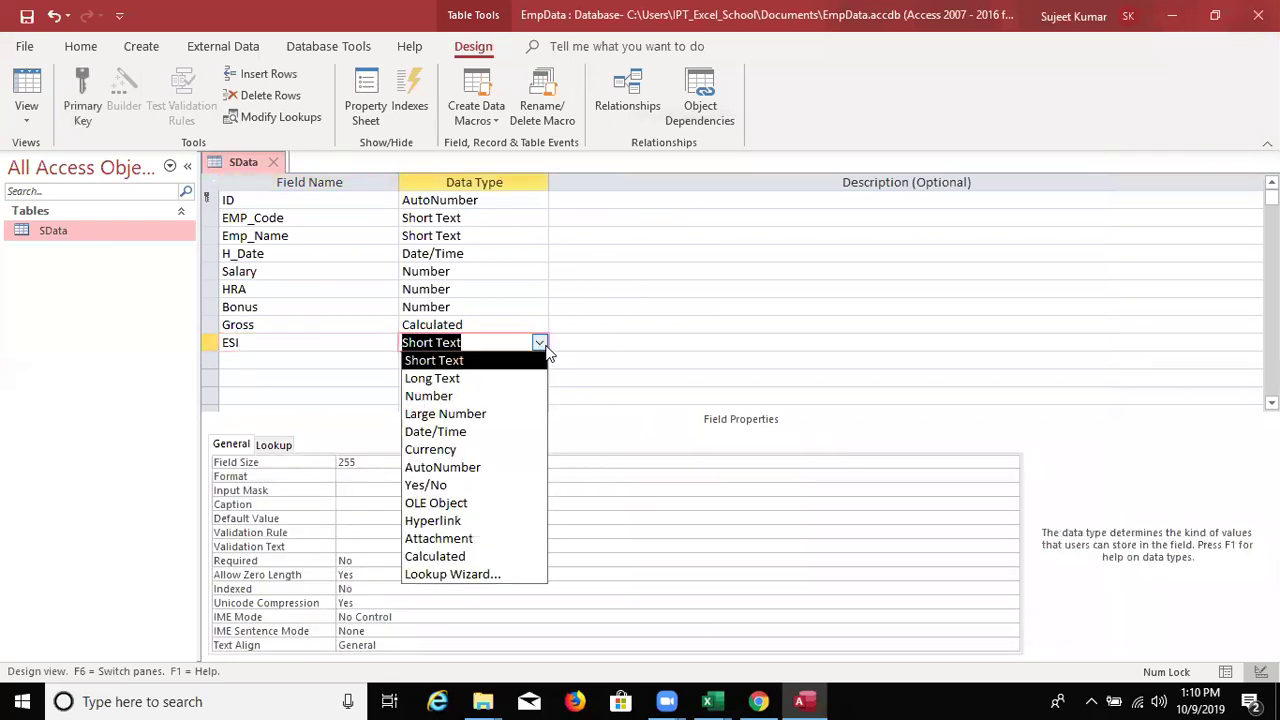
{"action": "left_click", "coordinate": [535, 555]}
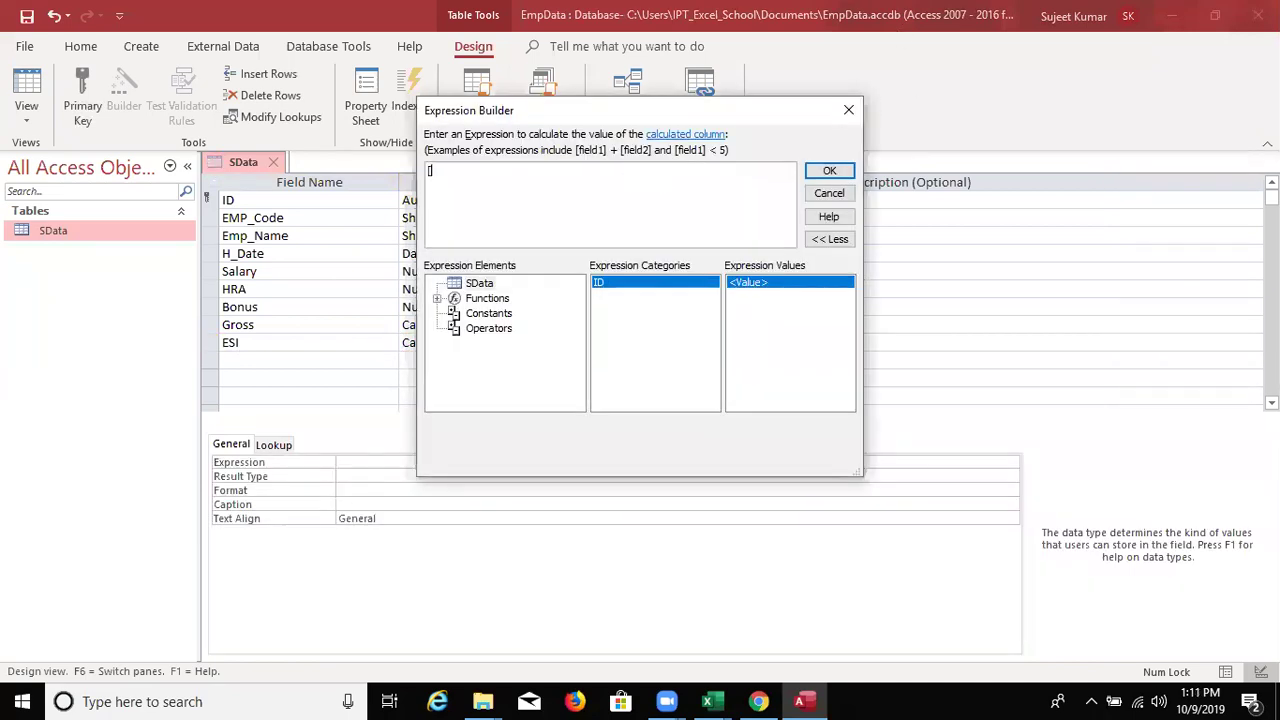
- Enter a 6% of Salary expression for ESI and dismiss the invalid syntax error
{"action": "type", "text": "Sa"}
{"action": "key", "text": "BackSpace"}
{"action": "key", "text": "BackSpace"}
{"action": "key", "text": "BackSpace"}
{"action": "type", "text": "=Salary"}
{"action": "type", "text": "["}
{"action": "type", "text": "] *"}
{"action": "type", "text": "60"}
{"action": "key", "text": "BackSpace"}
{"action": "type", "text": "%"}
{"action": "left_click", "coordinate": [838, 171]}
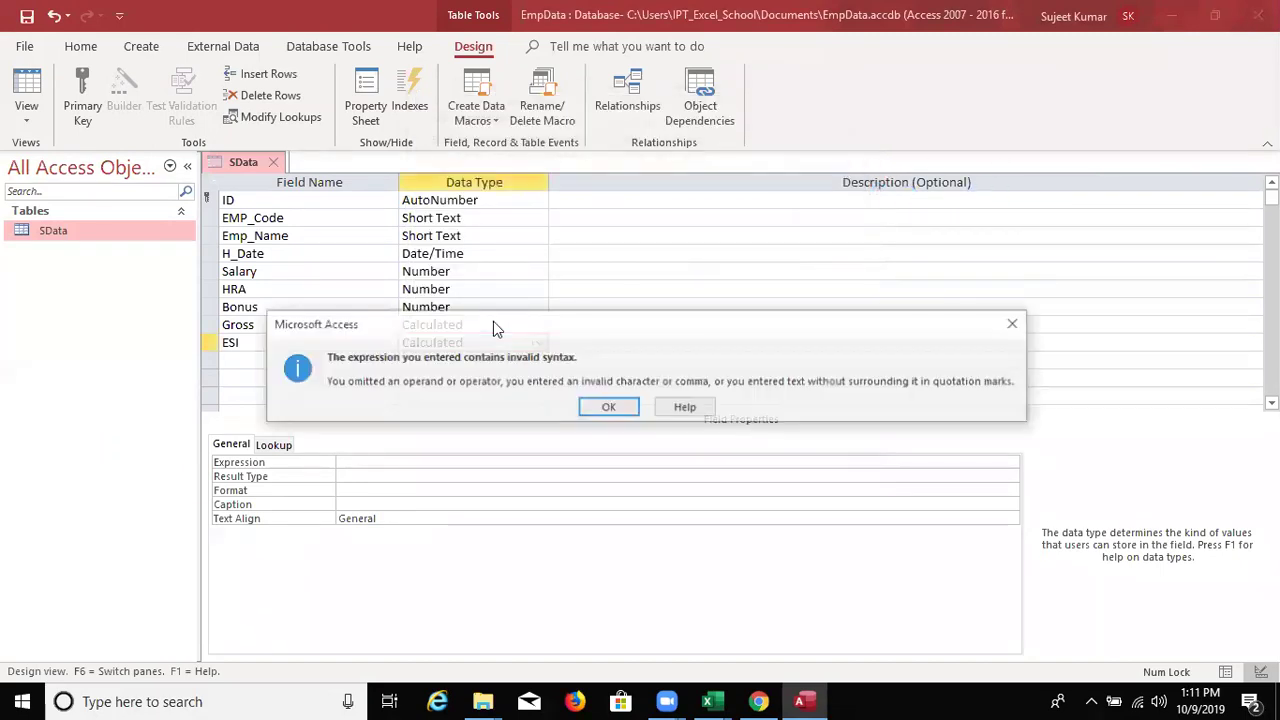
{"action": "left_click", "coordinate": [605, 408]}
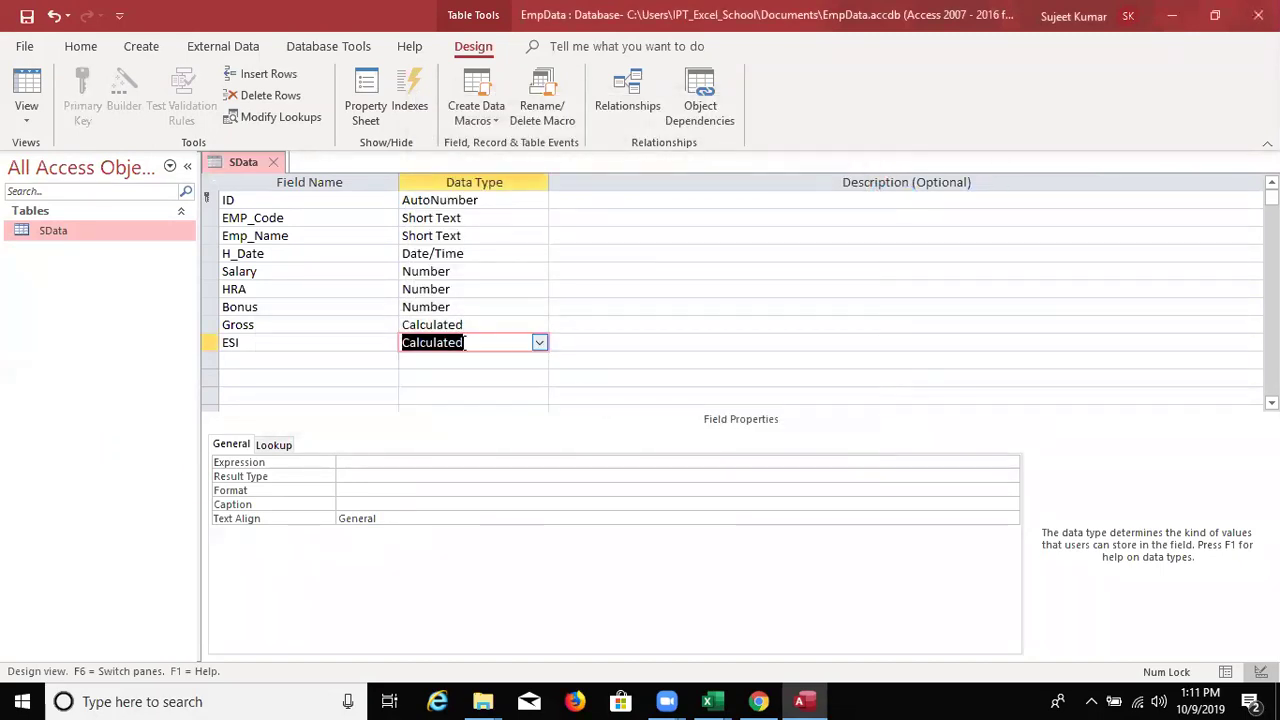
{"action": "right_click", "coordinate": [464, 346]}
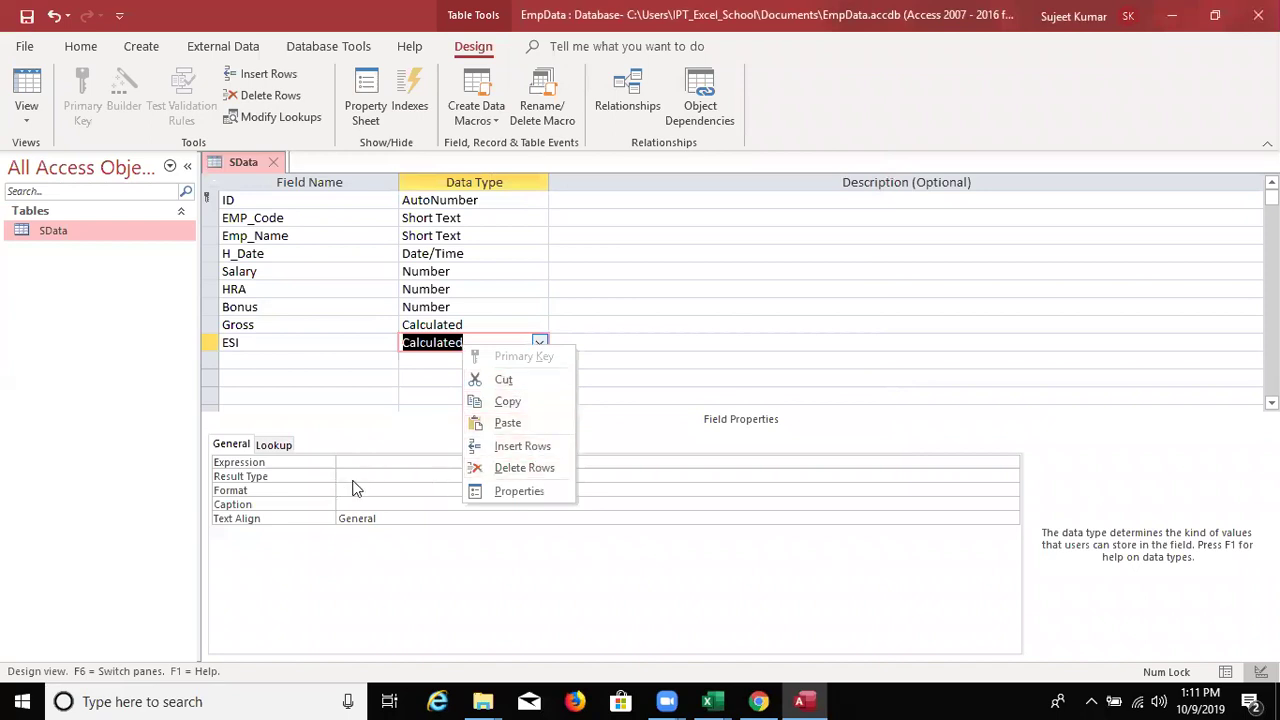
- Rewrite the ESI Expression property as =[Salary]*(6/100) in Expression Builder
{"action": "left_click", "coordinate": [324, 463]}
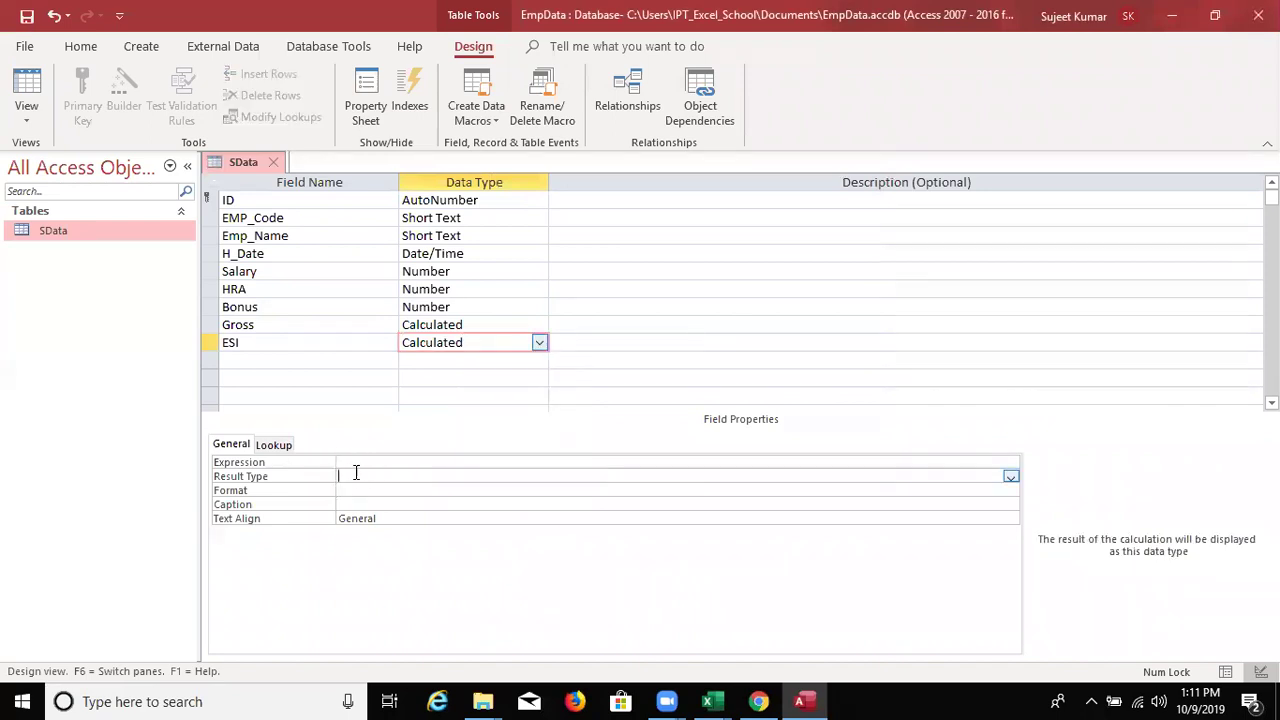
{"action": "left_click", "coordinate": [348, 462]}
{"action": "left_click", "coordinate": [1008, 461]}
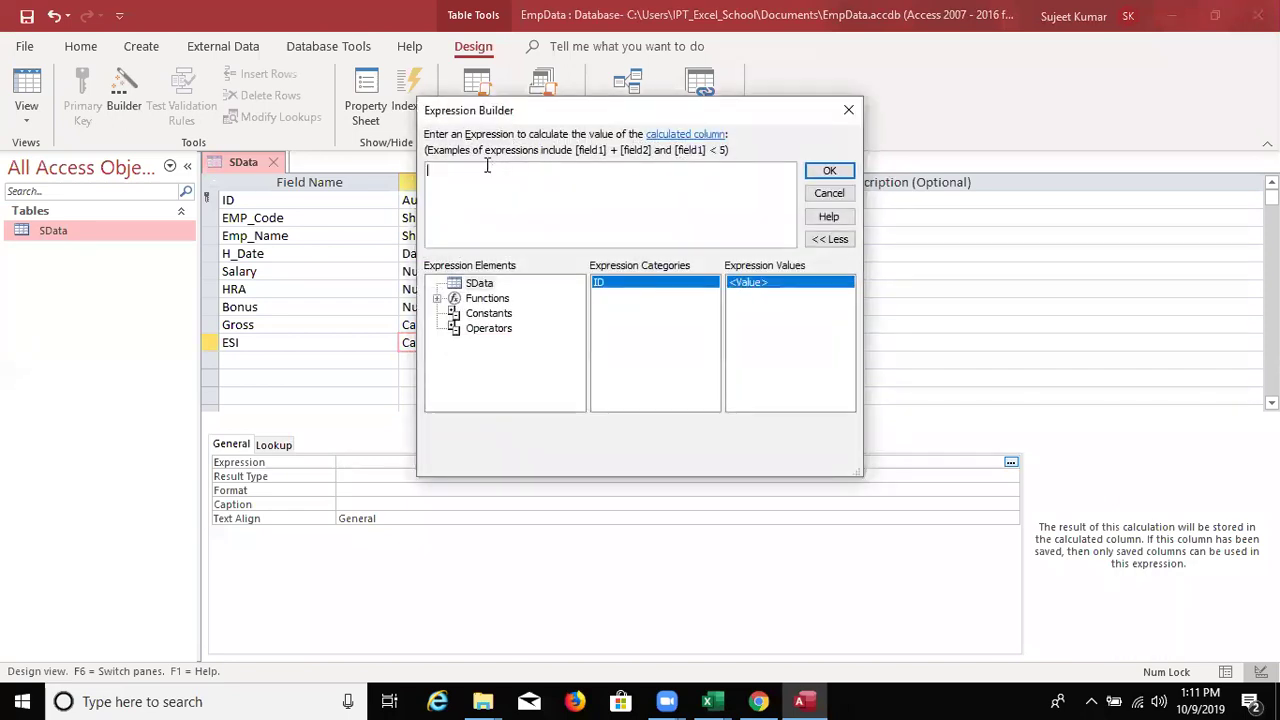
{"action": "type", "text": "=[Sala"}
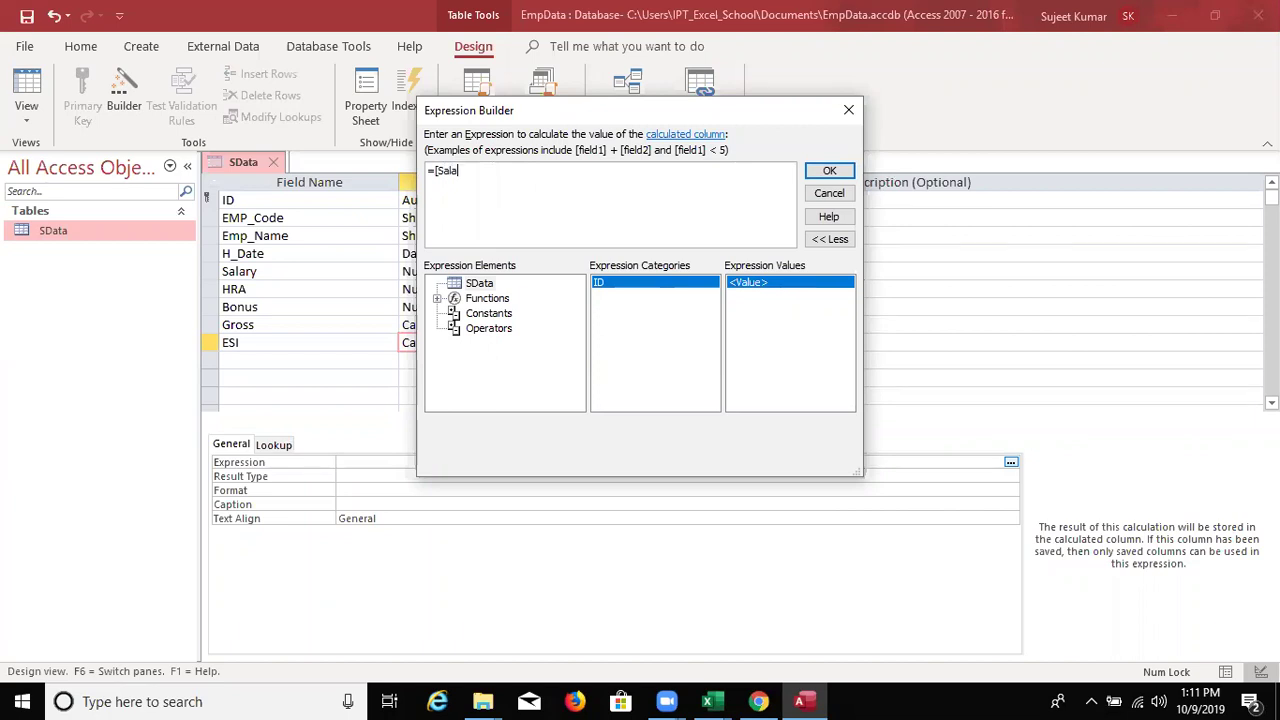
{"action": "type", "text": "r"}
{"action": "type", "text": "y"}
{"action": "type", "text": "]*"}
{"action": "type", "text": "("}
{"action": "type", "text": "100/6"}
{"action": "key", "text": "BackSpace"}
{"action": "key", "text": "BackSpace"}
{"action": "key", "text": "BackSpace"}
{"action": "key", "text": "BackSpace"}
{"action": "key", "text": "BackSpace"}
{"action": "type", "text": "6/100)"}
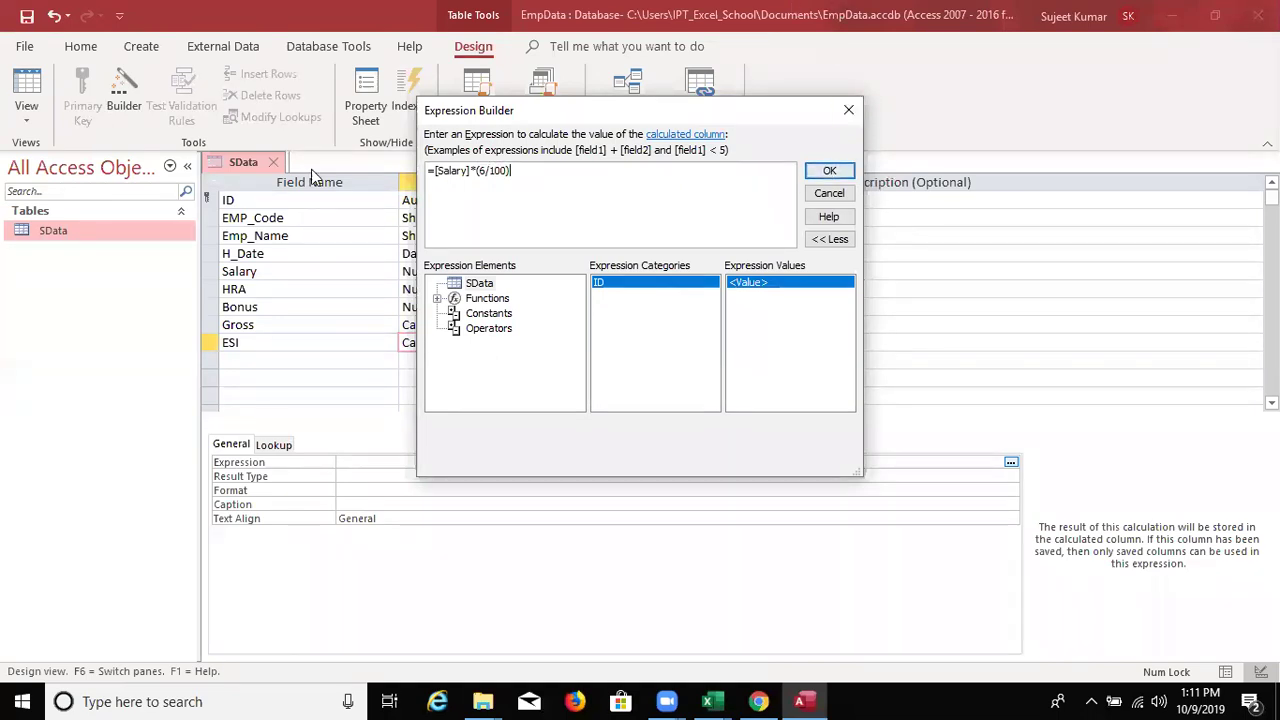
{"action": "left_click", "coordinate": [829, 171]}
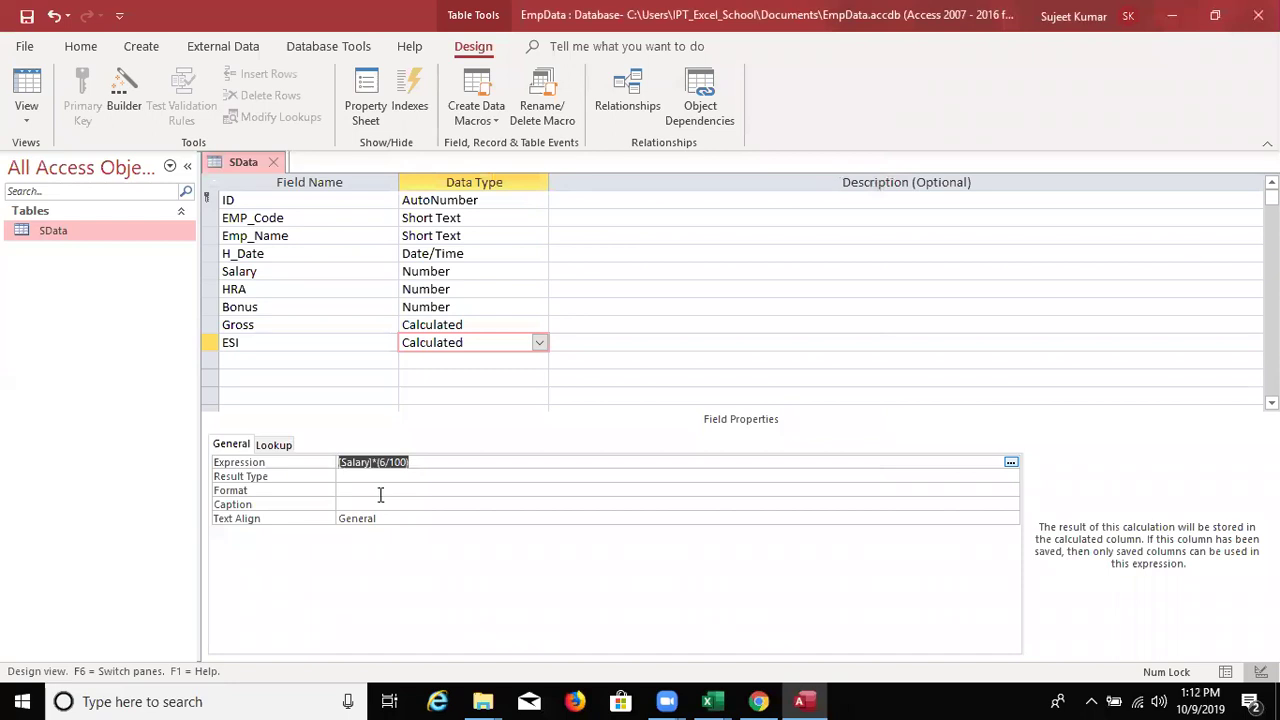
- Add a PF field of Calculated type with the expression =[Salary]*(12/100)
{"action": "left_click", "coordinate": [321, 361]}
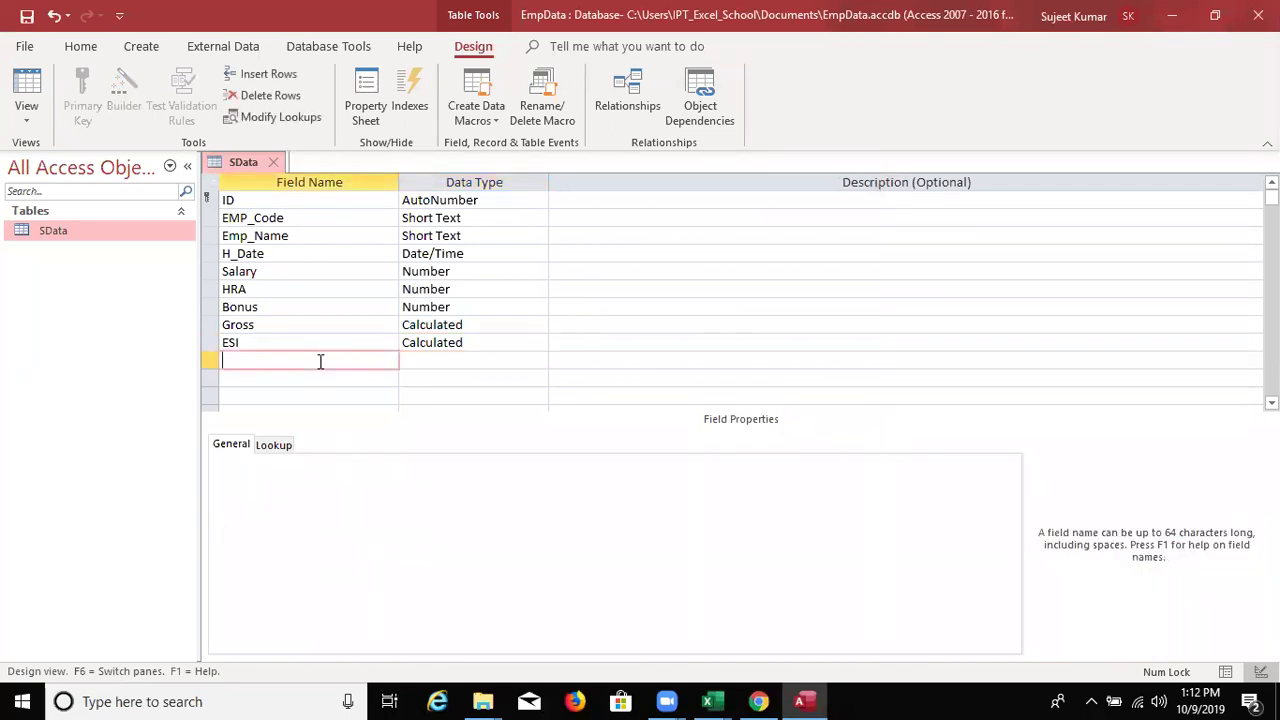
{"action": "type", "text": "PF"}
{"action": "key", "text": "Tab"}
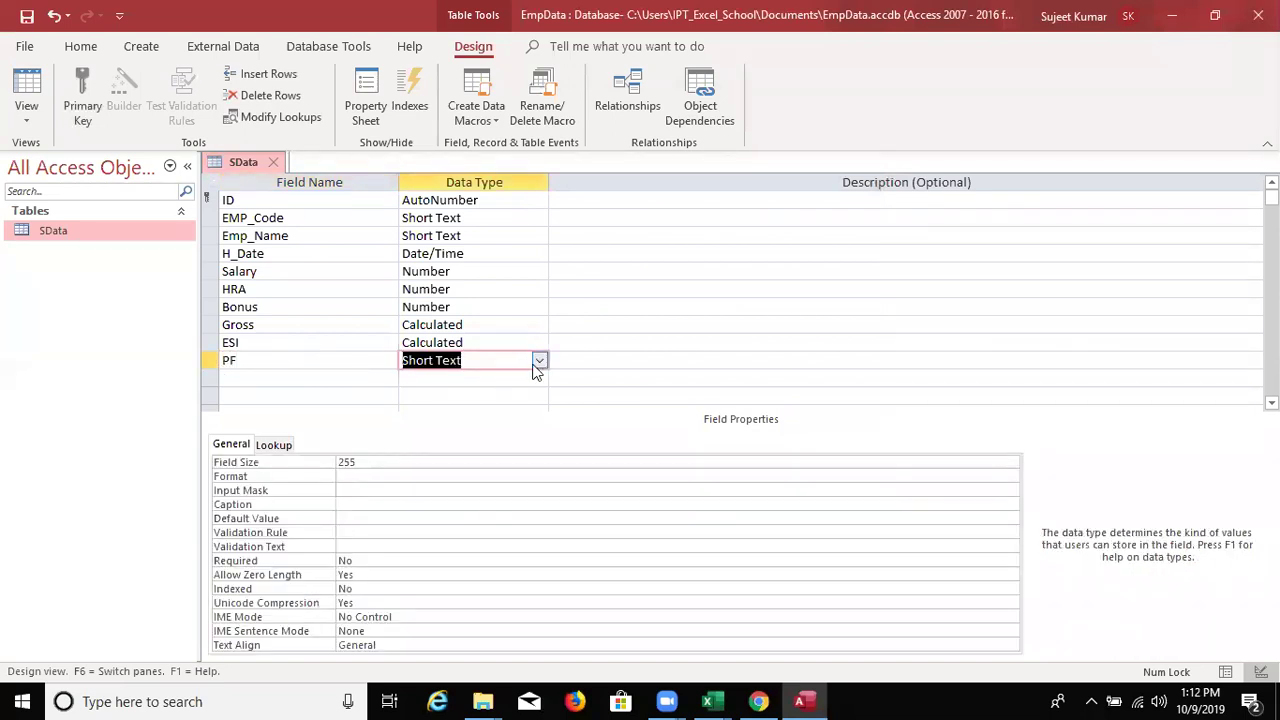
{"action": "left_click", "coordinate": [539, 361]}
{"action": "left_click", "coordinate": [470, 576]}
{"action": "type", "text": "=[Salary"}
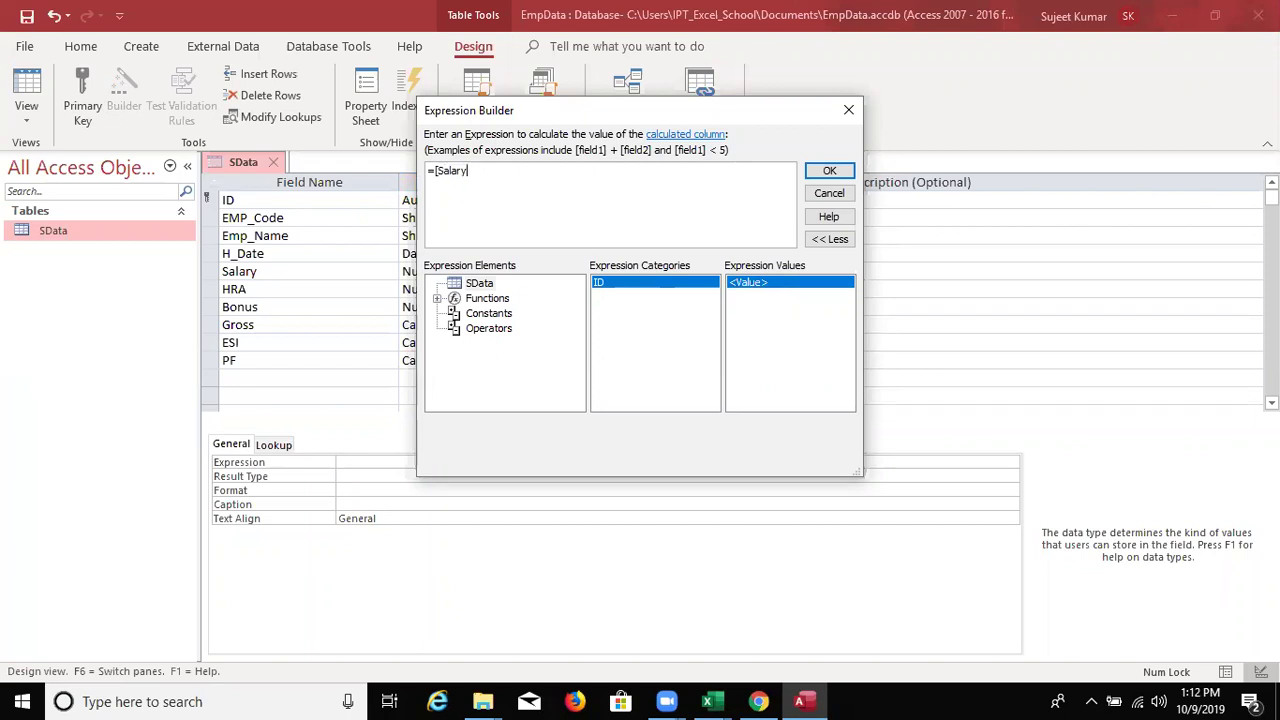
{"action": "type", "text": "] *"}
{"action": "type", "text": "(12/100"}
{"action": "type", "text": ")"}
{"action": "left_click", "coordinate": [829, 171]}
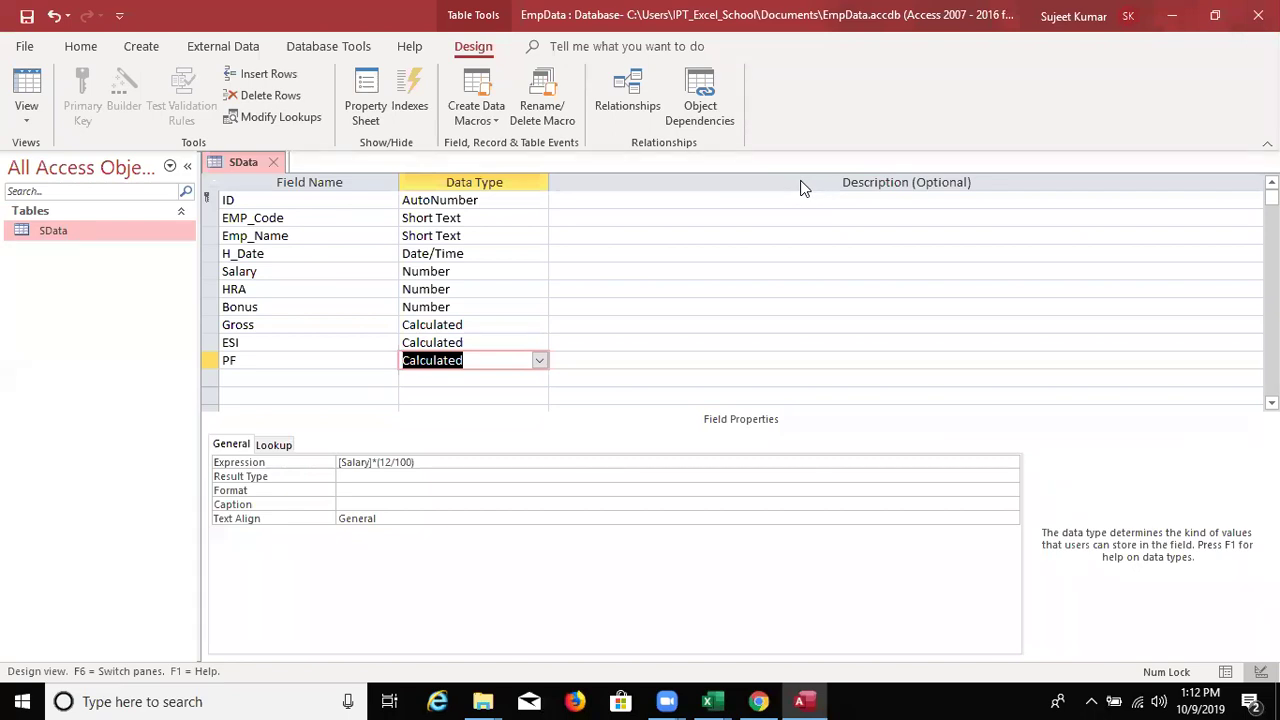
{"action": "left_click", "coordinate": [279, 375]}
- Add a NETPay Calculated field with the expression =[Gross]-([ESI]+[PF])
{"action": "type", "text": "NETPay"}
{"action": "key", "text": "Tab"}
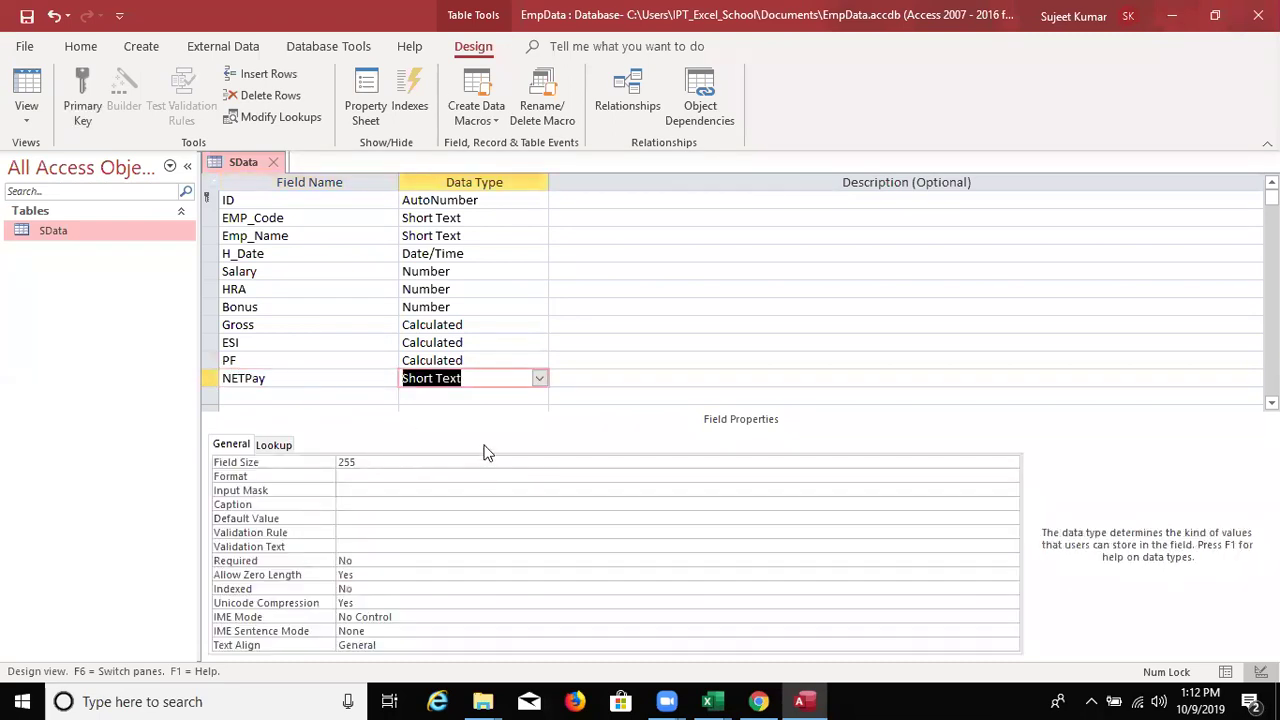
{"action": "left_click", "coordinate": [539, 378]}
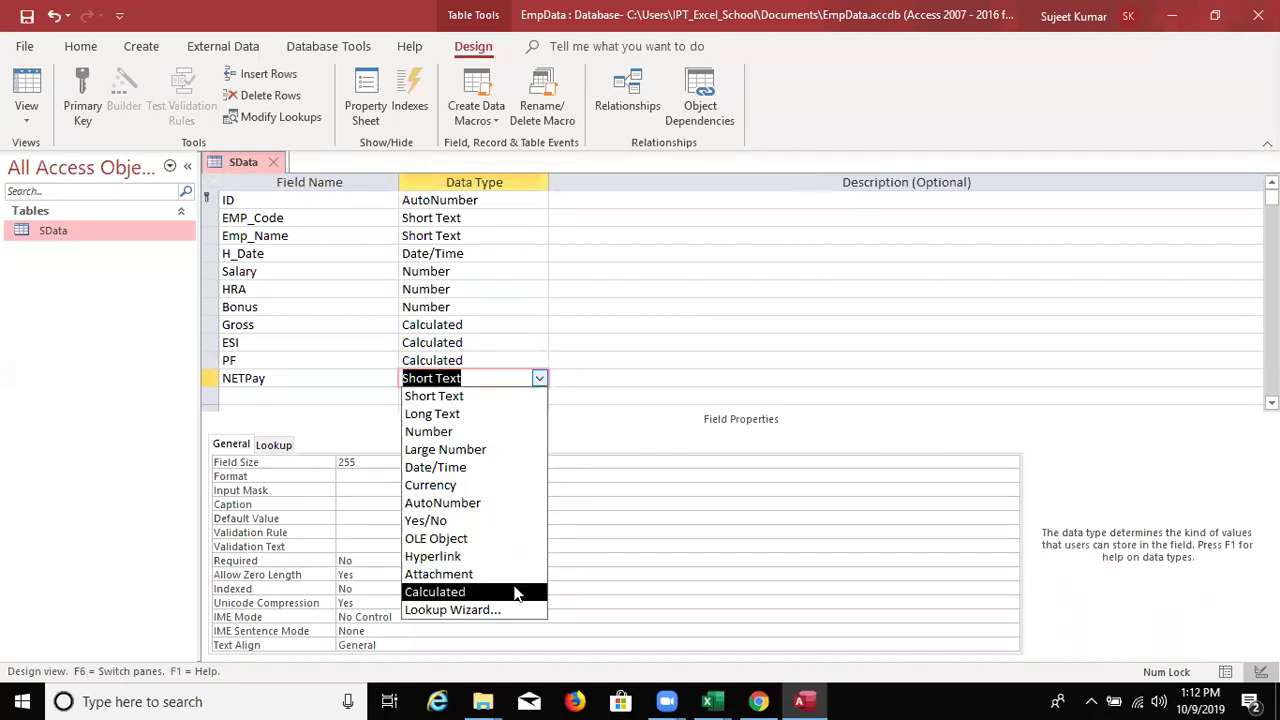
{"action": "left_click", "coordinate": [514, 592]}
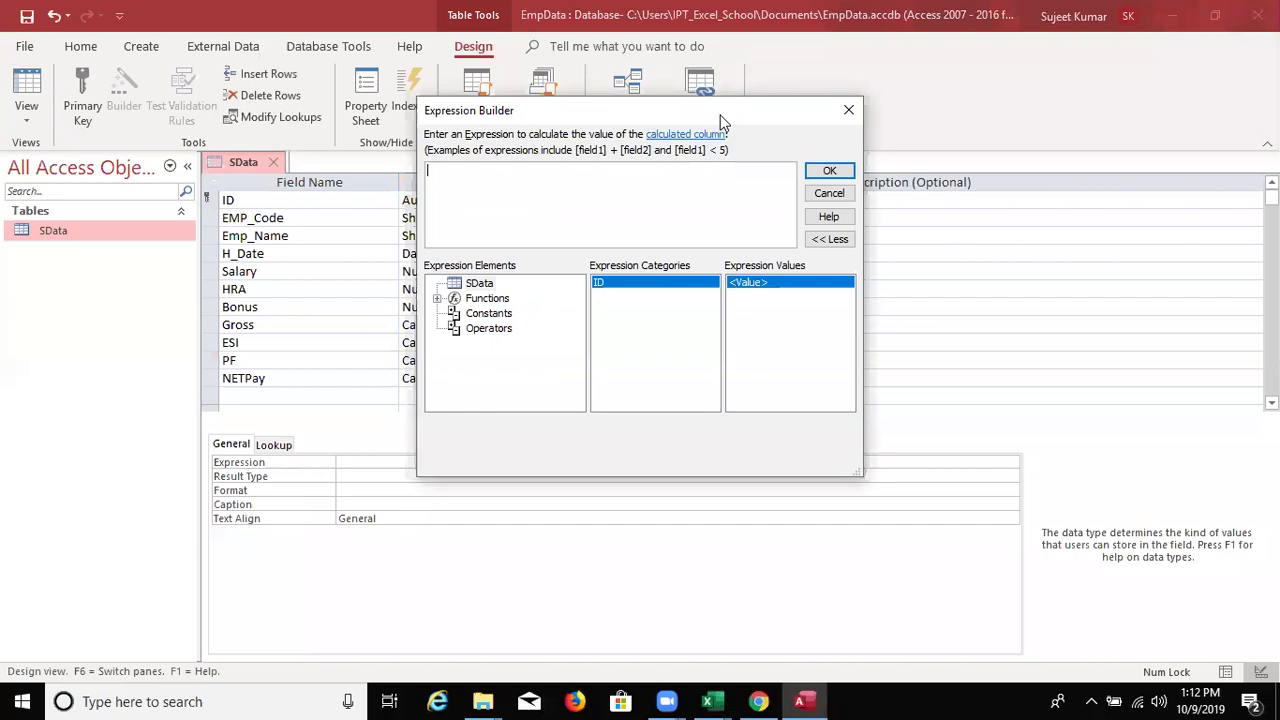
{"action": "left_click_drag", "start_coordinate": [716, 116], "coordinate": [943, 137]}
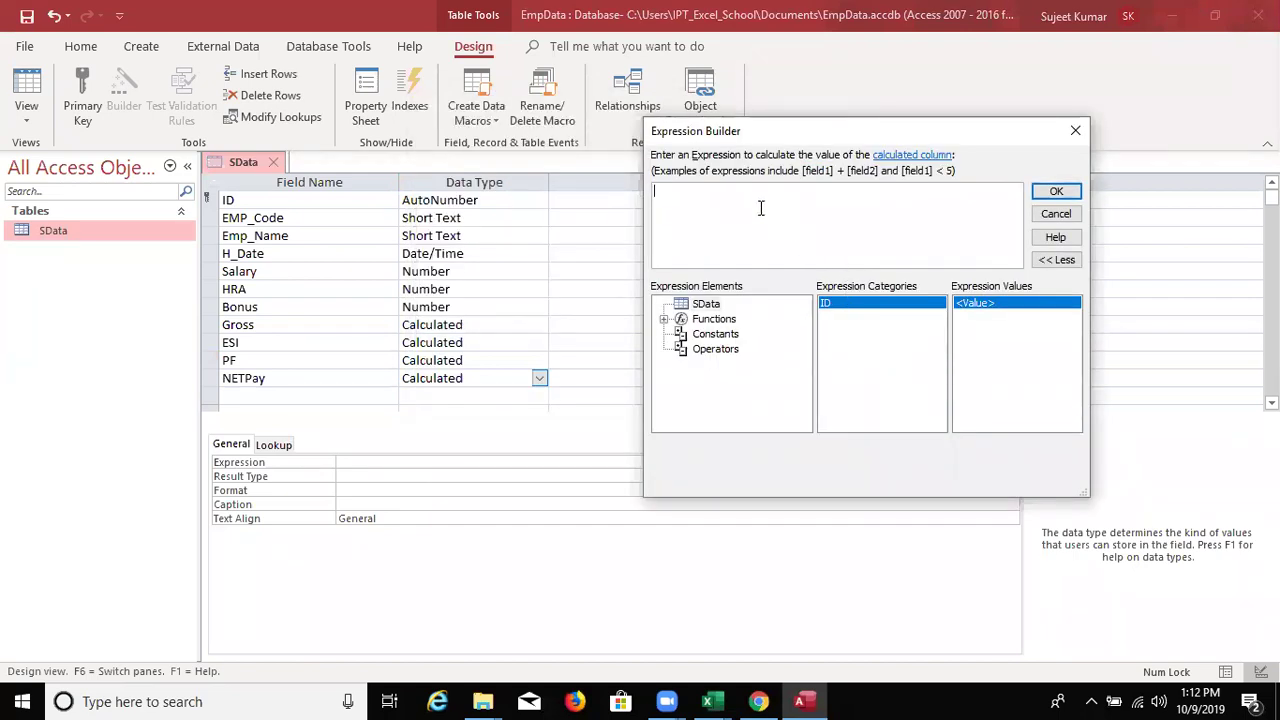
{"action": "type", "text": "[=["}
{"action": "type", "text": "Gr"}
{"action": "type", "text": "oss]-"}
{"action": "type", "text": "("}
{"action": "type", "text": "[ESI"}
{"action": "type", "text": "] +["}
{"action": "type", "text": "PF])"}
{"action": "left_click", "coordinate": [1062, 194]}
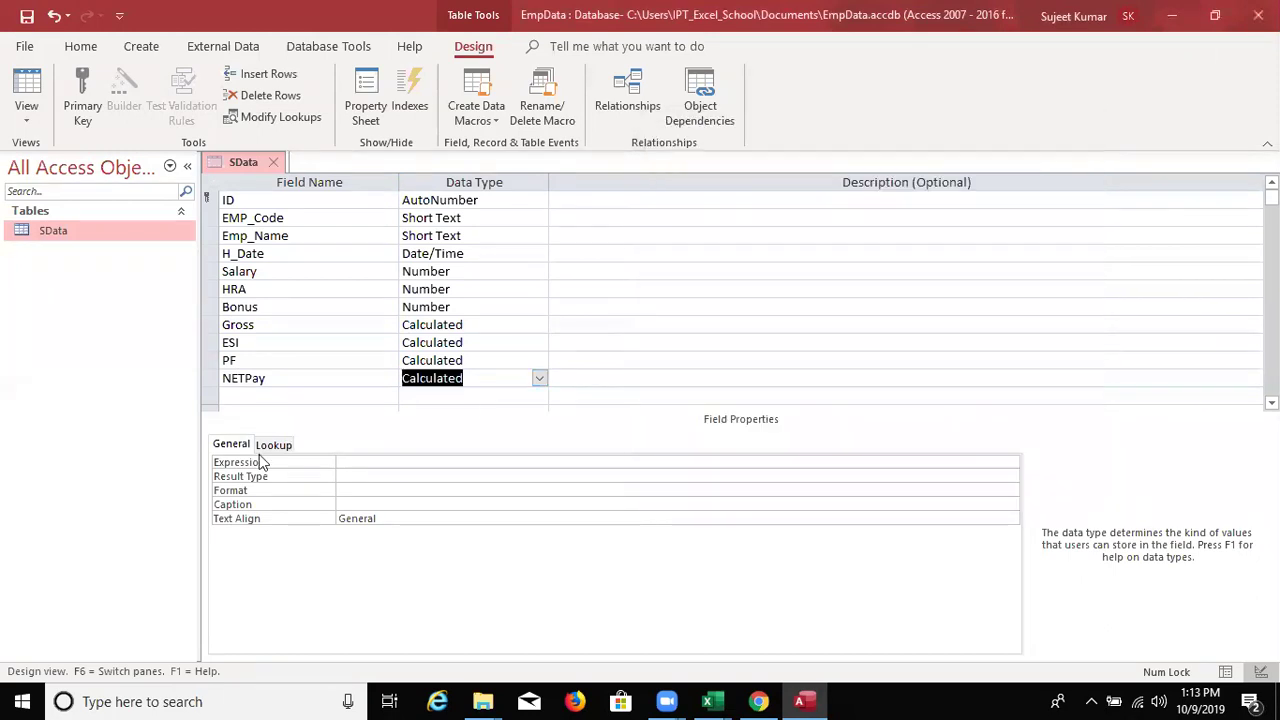
{"action": "left_click", "coordinate": [346, 397]}
- Add an SMonth field below NETPay, leaving it as Short Text
{"action": "type", "text": "Month"}
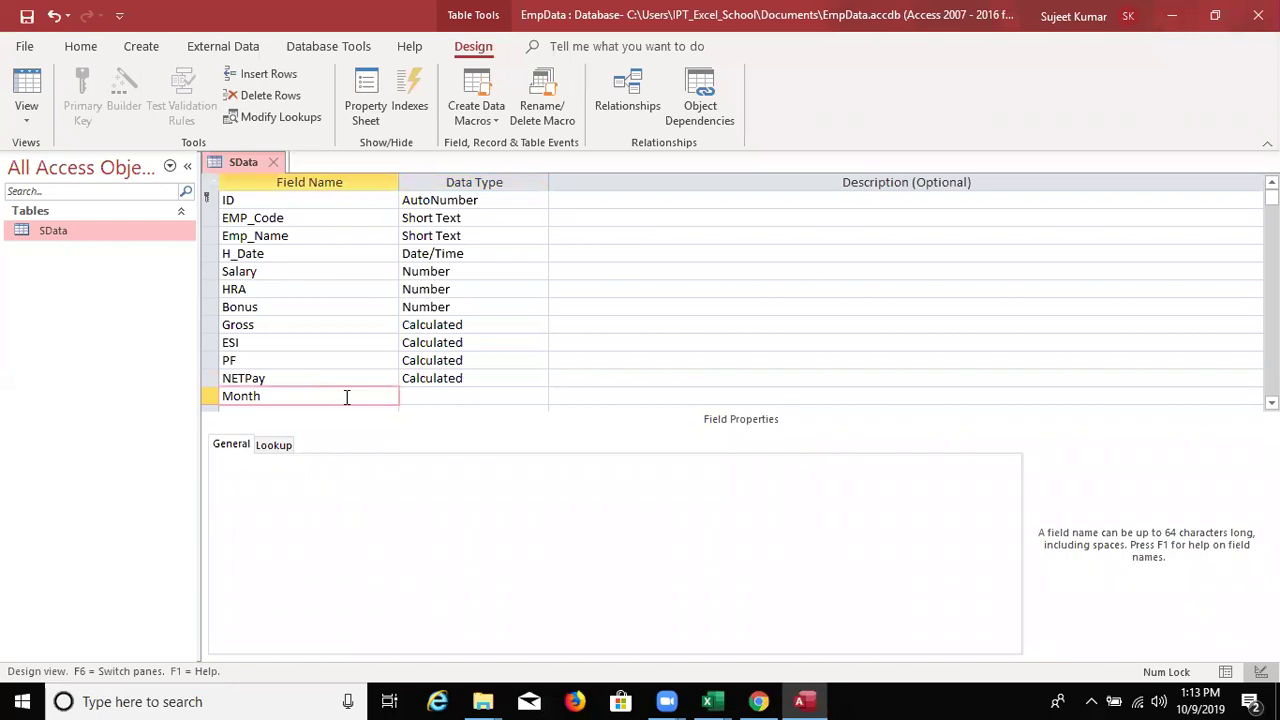
{"action": "key", "text": "BackSpace"}
{"action": "key", "text": "BackSpace"}
{"action": "key", "text": "BackSpace"}
{"action": "key", "text": "BackSpace"}
{"action": "key", "text": "BackSpace"}
{"action": "type", "text": "SMonth"}
{"action": "key", "text": "Tab"}
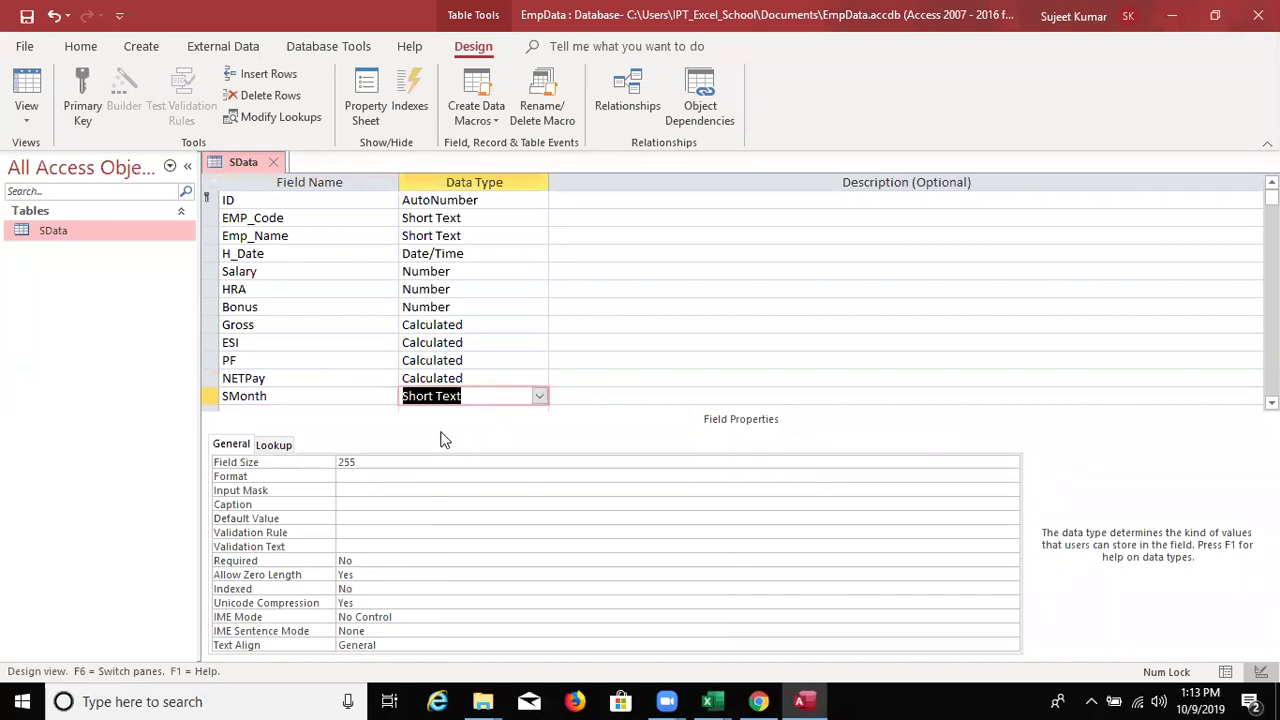
{"action": "key", "text": "Tab"}
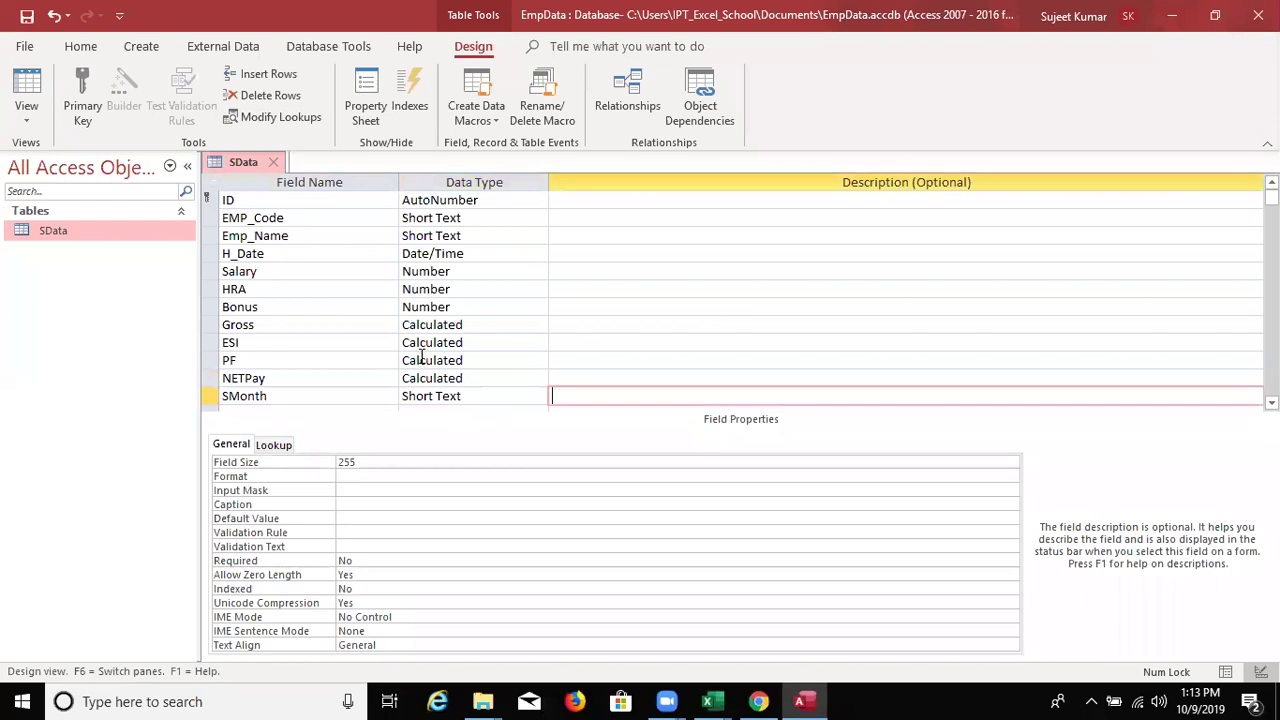
- Set EMP_Code as the primary key and close the SData design
{"action": "left_click", "coordinate": [428, 342]}
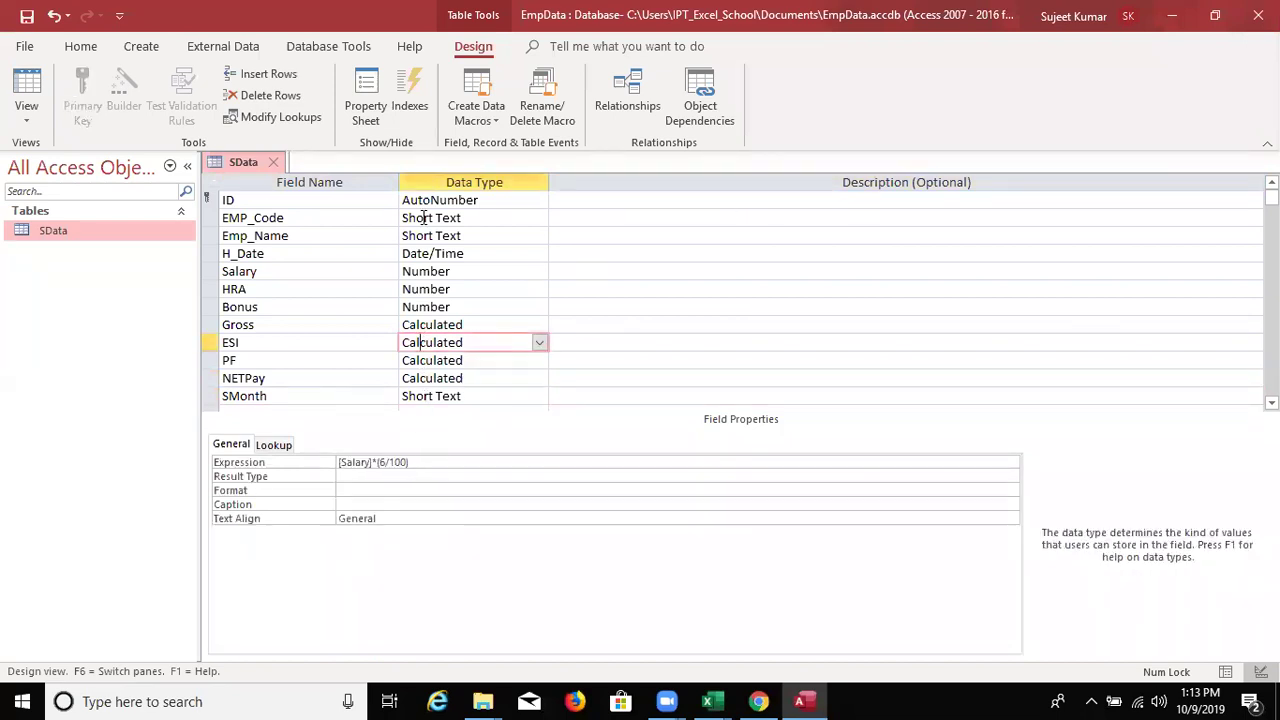
{"action": "left_click", "coordinate": [318, 217]}
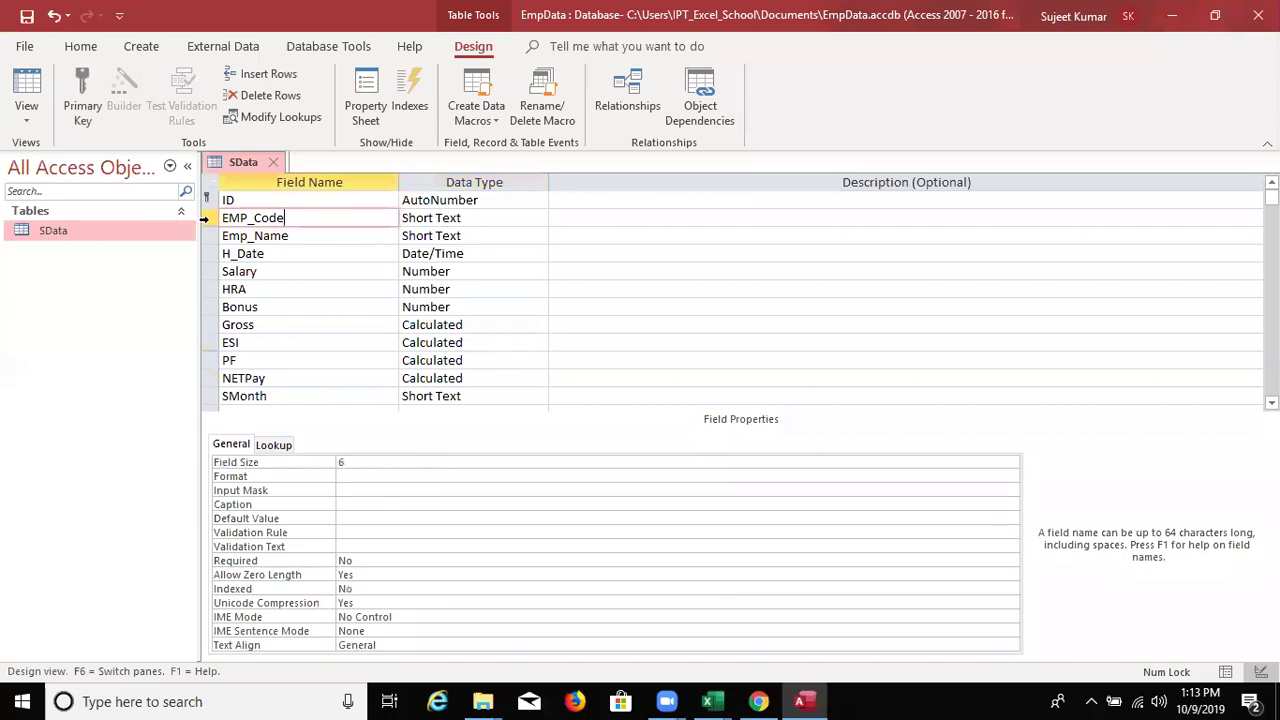
{"action": "right_click", "coordinate": [205, 217]}
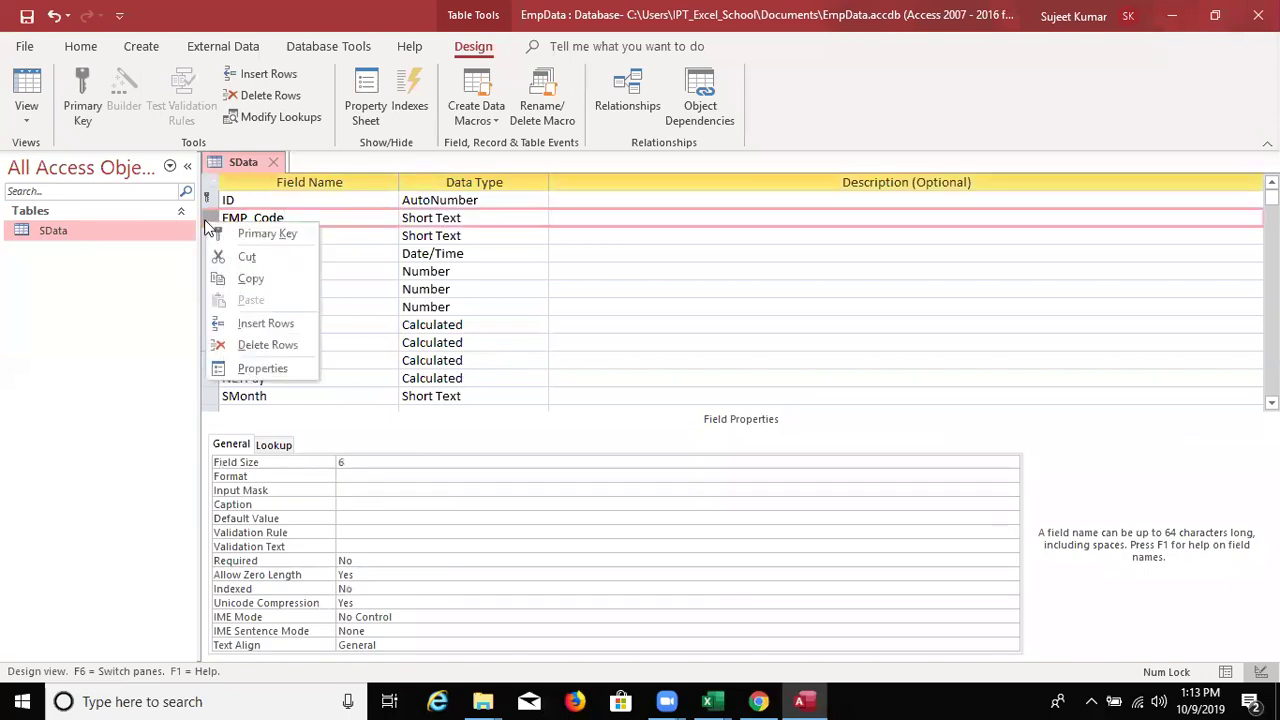
{"action": "left_click", "coordinate": [228, 233]}
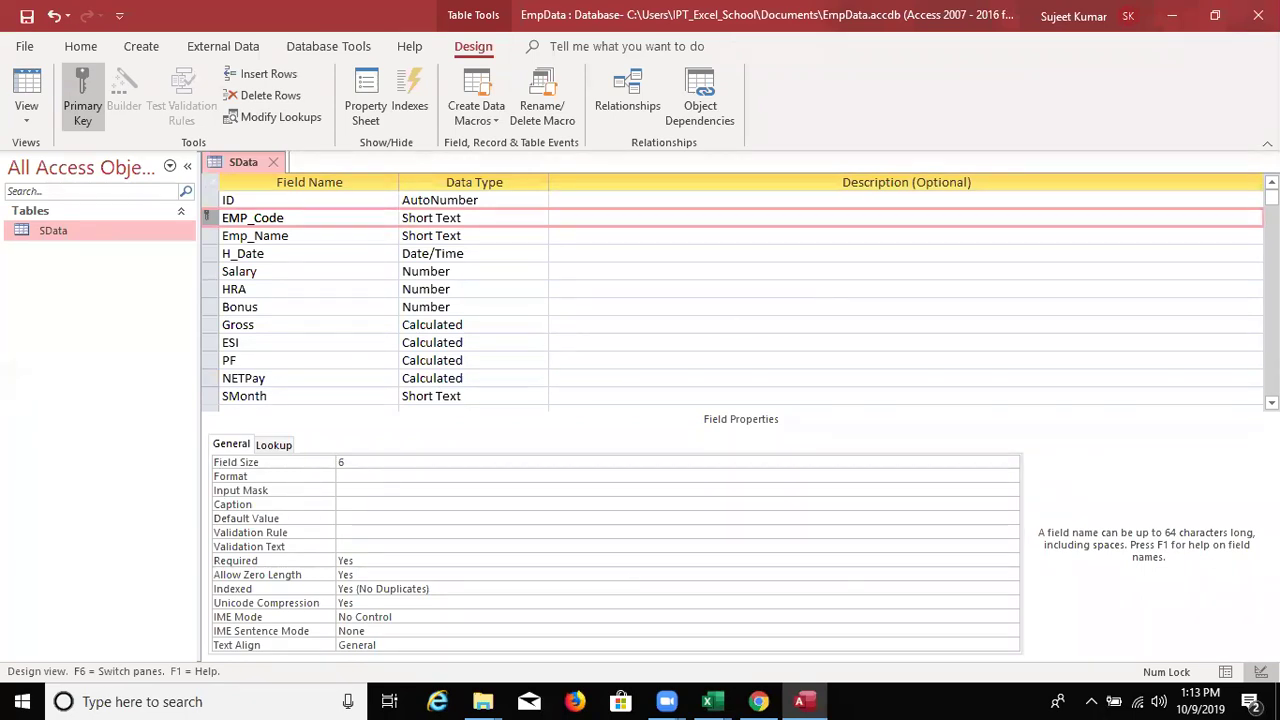
{"action": "left_click", "coordinate": [273, 162]}
- Save the design, open SData, and enter code F100, the employee's name and today's hire date
{"action": "left_click", "coordinate": [560, 408]}
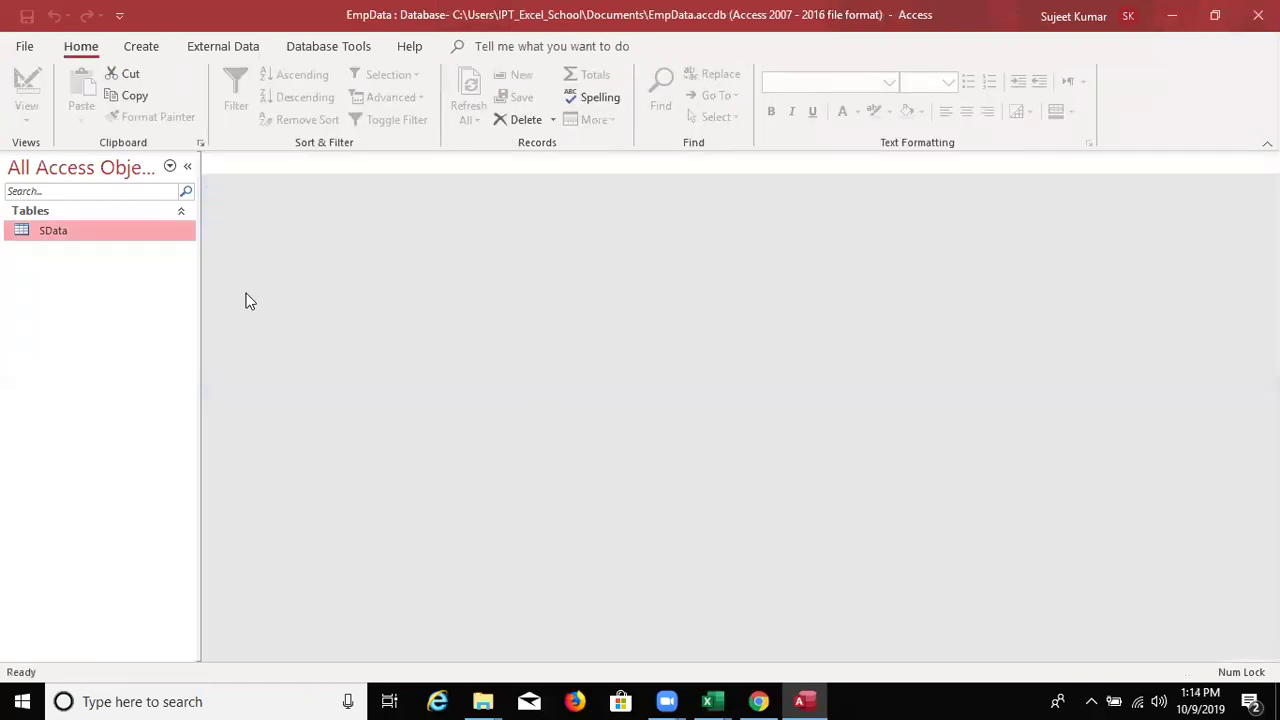
{"action": "double_click", "coordinate": [55, 232]}
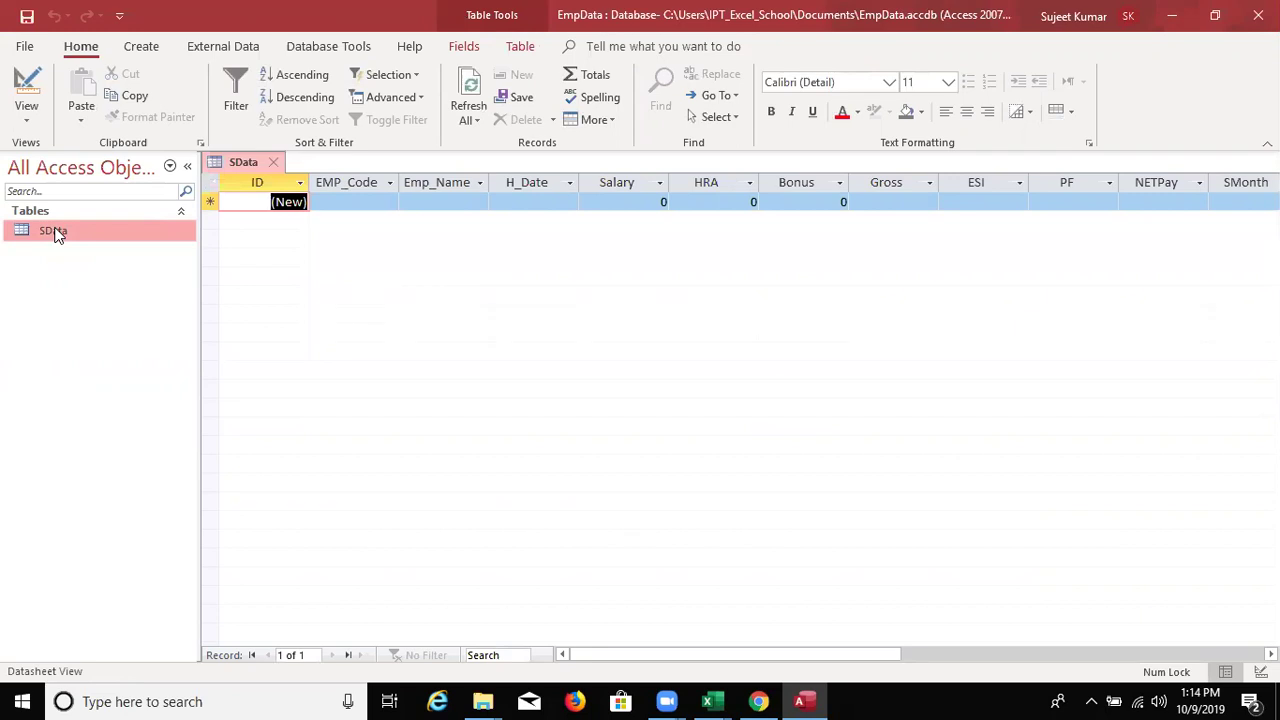
{"action": "key", "text": "Tab"}
{"action": "type", "text": "F100"}
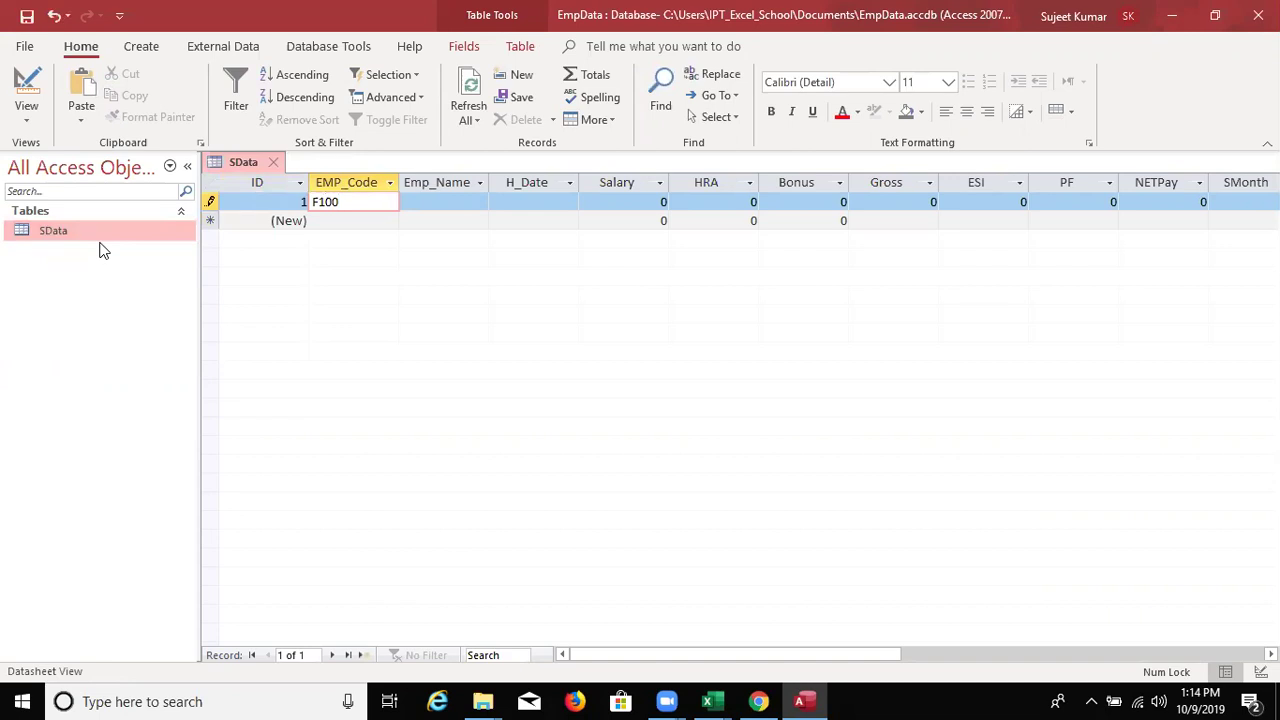
{"action": "key", "text": "Tab"}
{"action": "type", "text": "Puja"}
{"action": "key", "text": "Tab"}
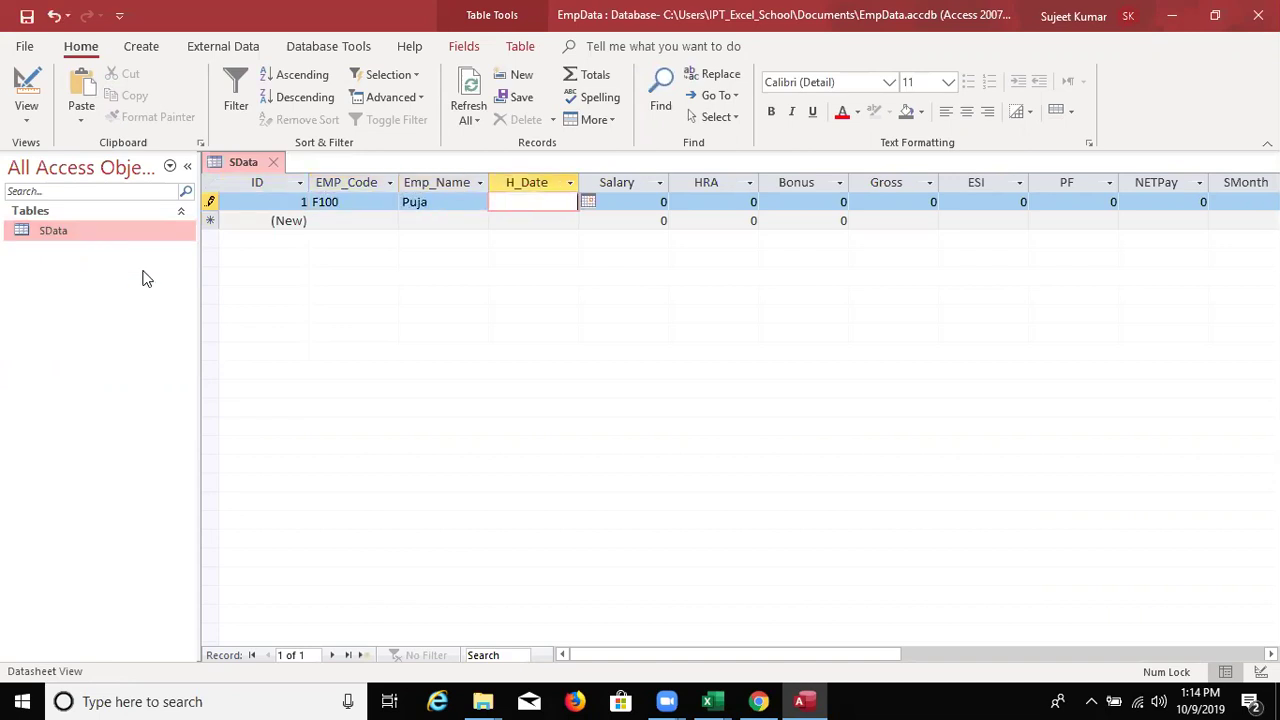
{"action": "left_click", "coordinate": [587, 201]}
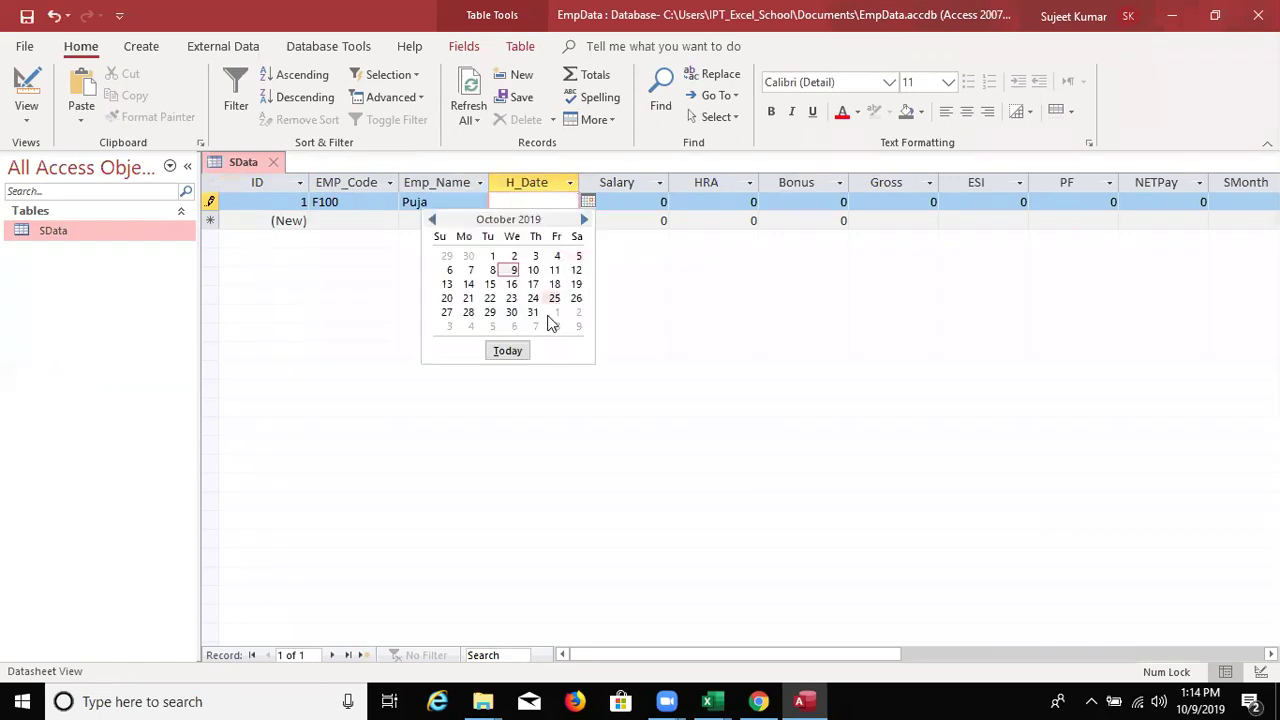
{"action": "left_click", "coordinate": [508, 350]}
- Enter Salary 30000, HRA 11000 and Bonus 6500 for the F100 record
{"action": "key", "text": "Tab"}
{"action": "type", "text": "30000"}
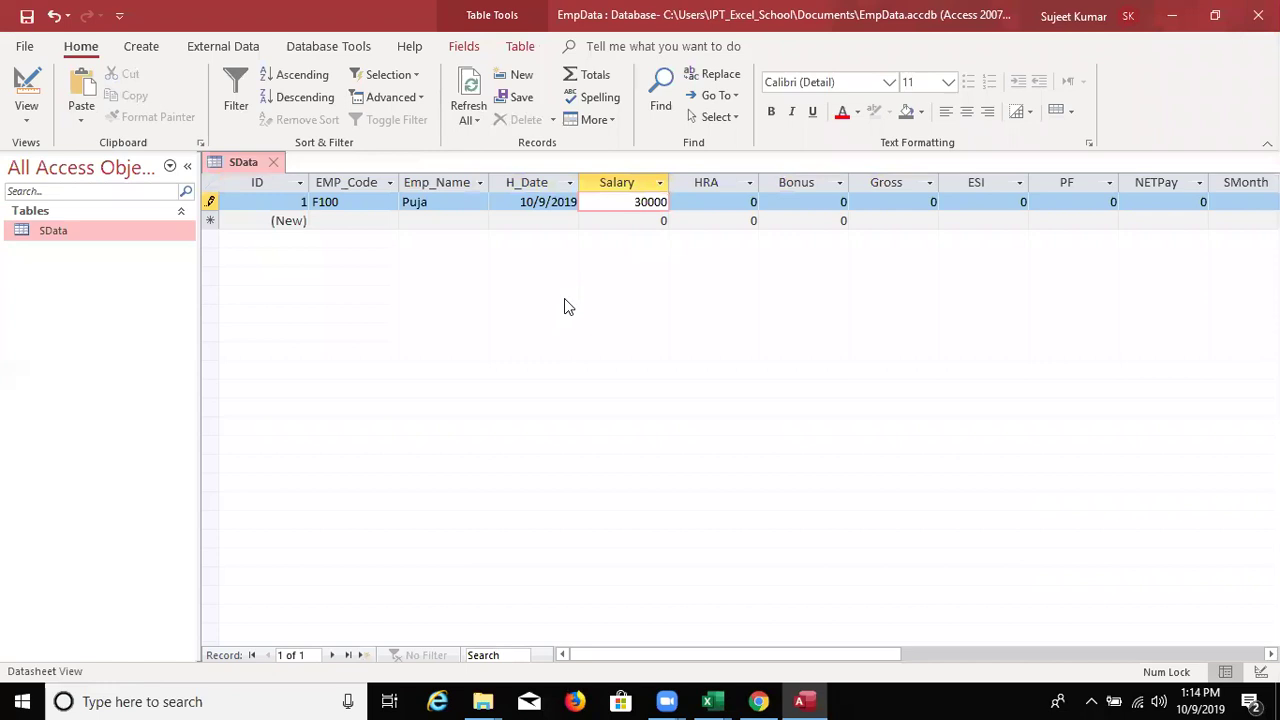
{"action": "key", "text": "Tab"}
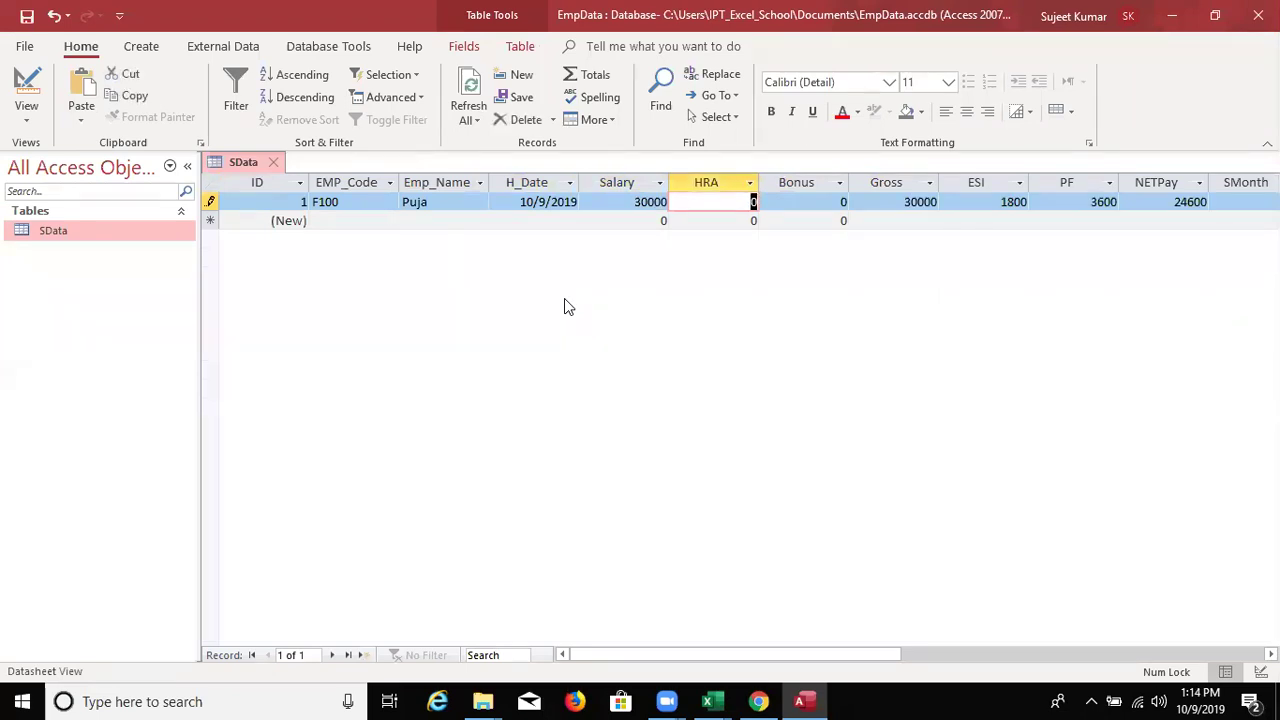
{"action": "type", "text": "1100"}
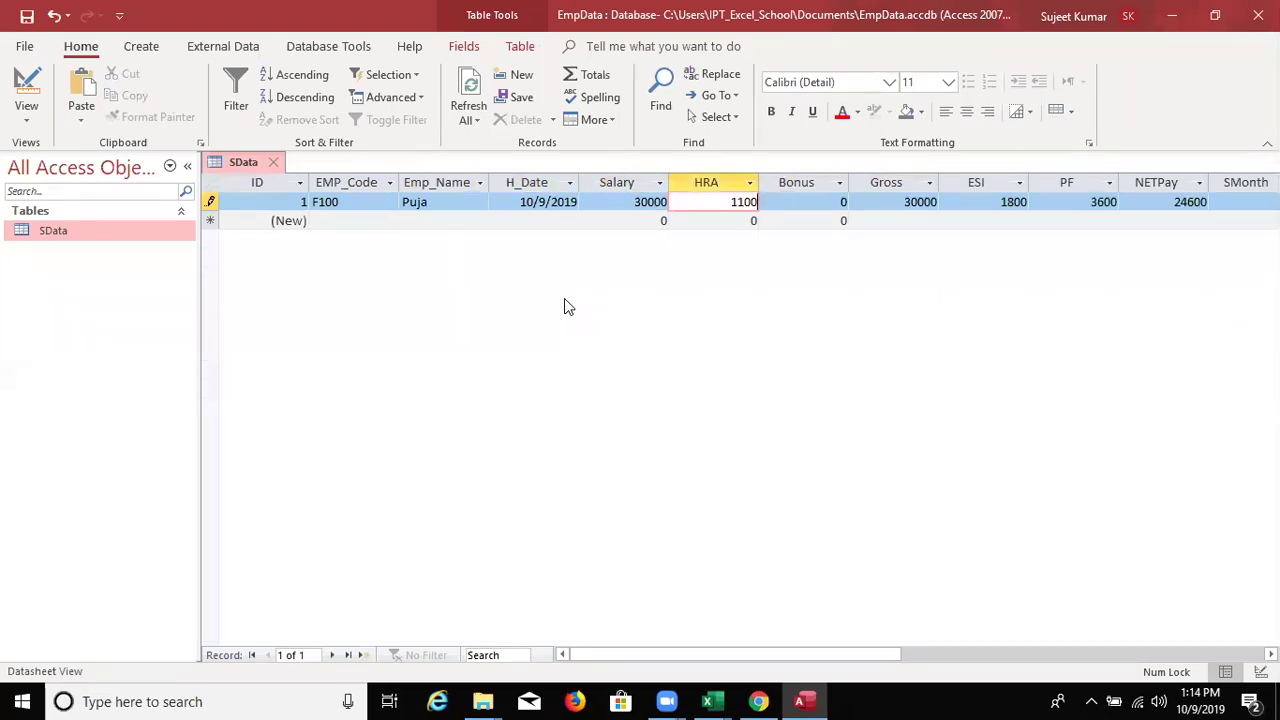
{"action": "type", "text": "0"}
{"action": "key", "text": "Tab"}
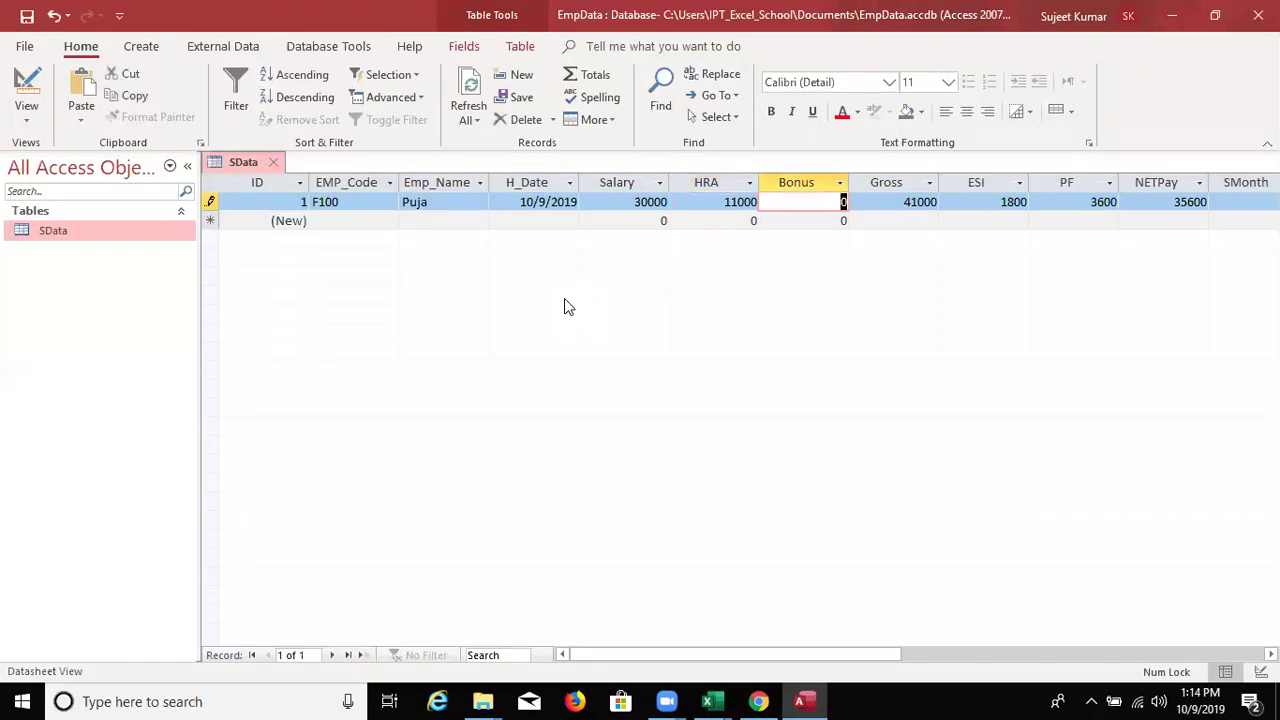
{"action": "type", "text": "6500"}
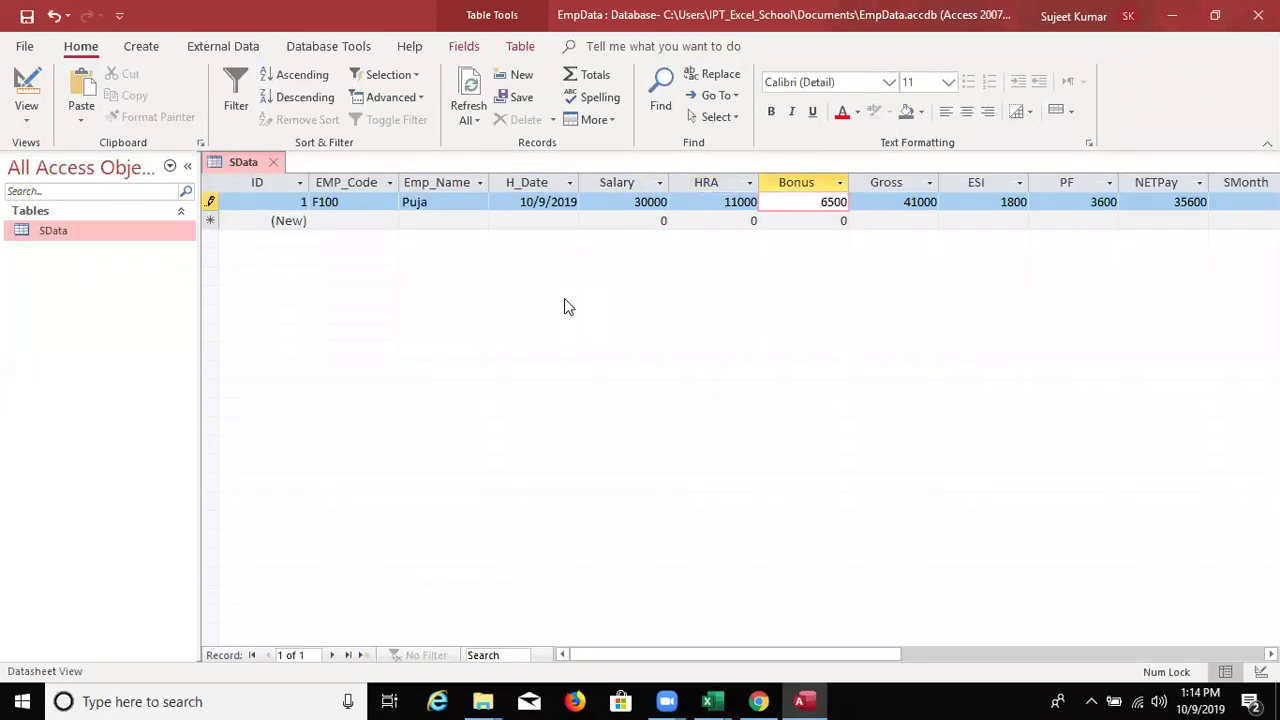
{"action": "key", "text": "Tab"}
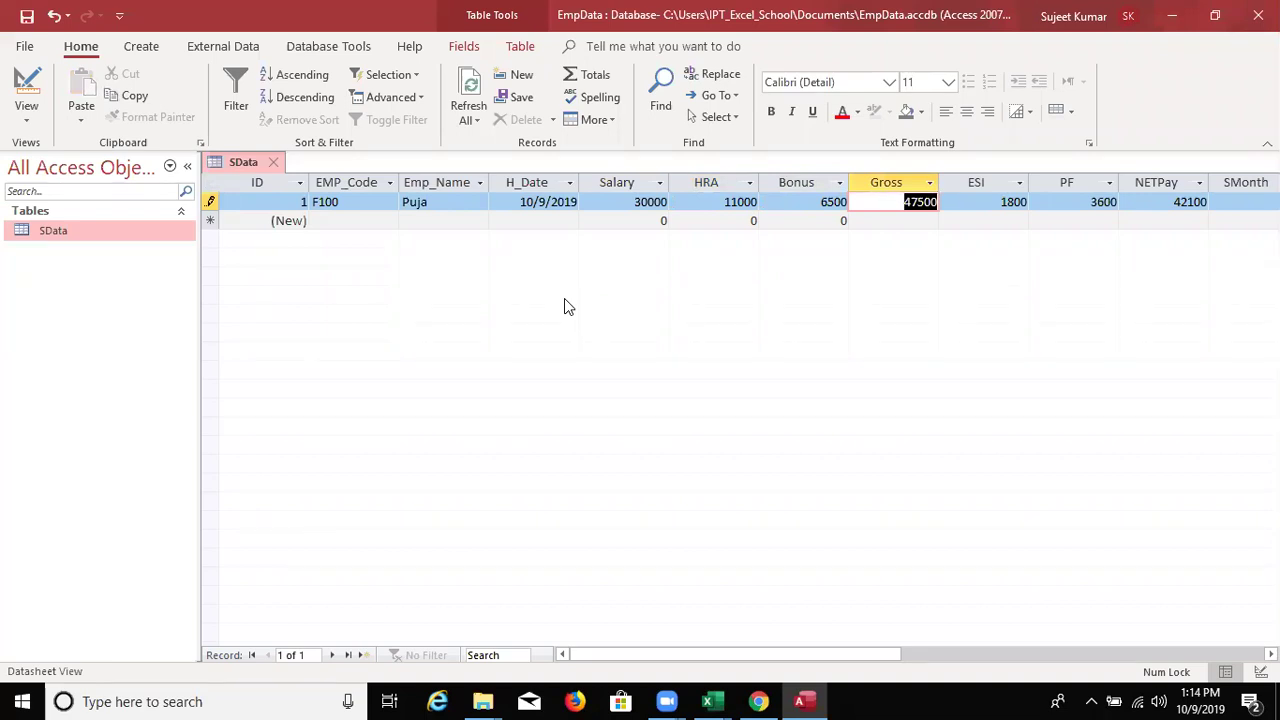
- Move past the calculated fields, set SMonth to Oct, and close the datasheet
{"action": "key", "text": "Tab"}
{"action": "key", "text": "Tab"}
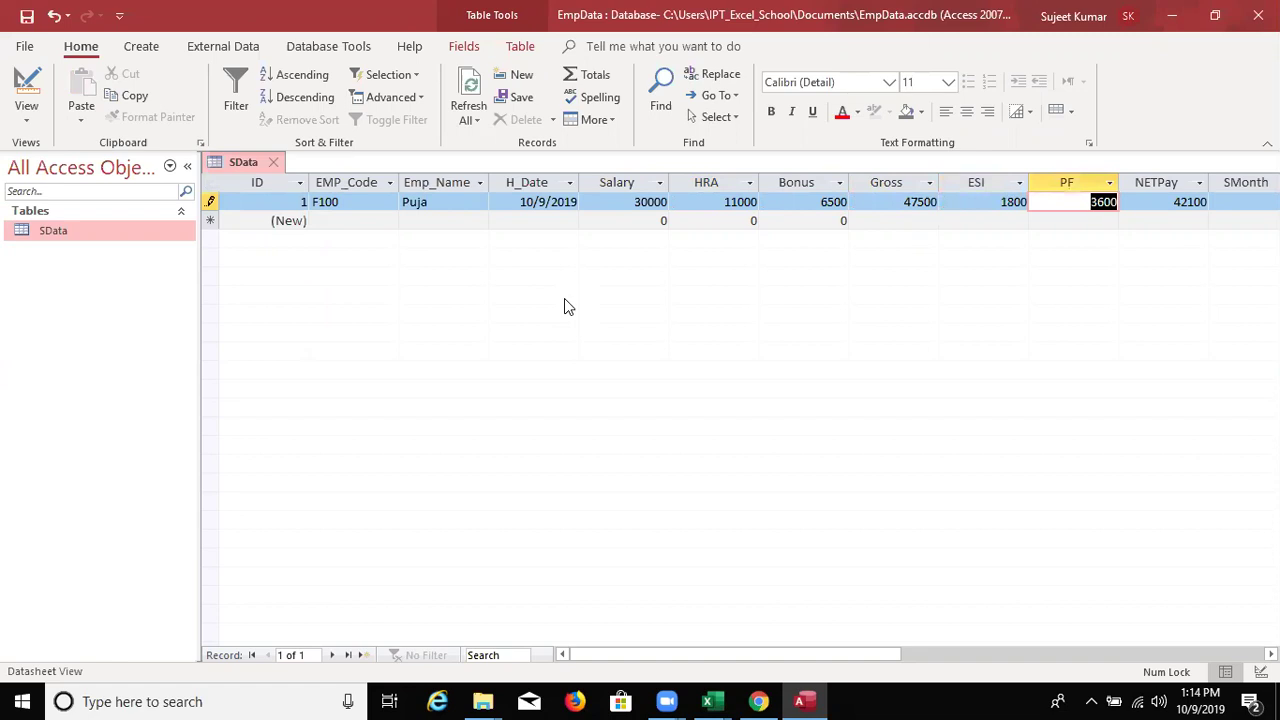
{"action": "key", "text": "Down"}
{"action": "key", "text": "shift+Tab"}
{"action": "key", "text": "Up"}
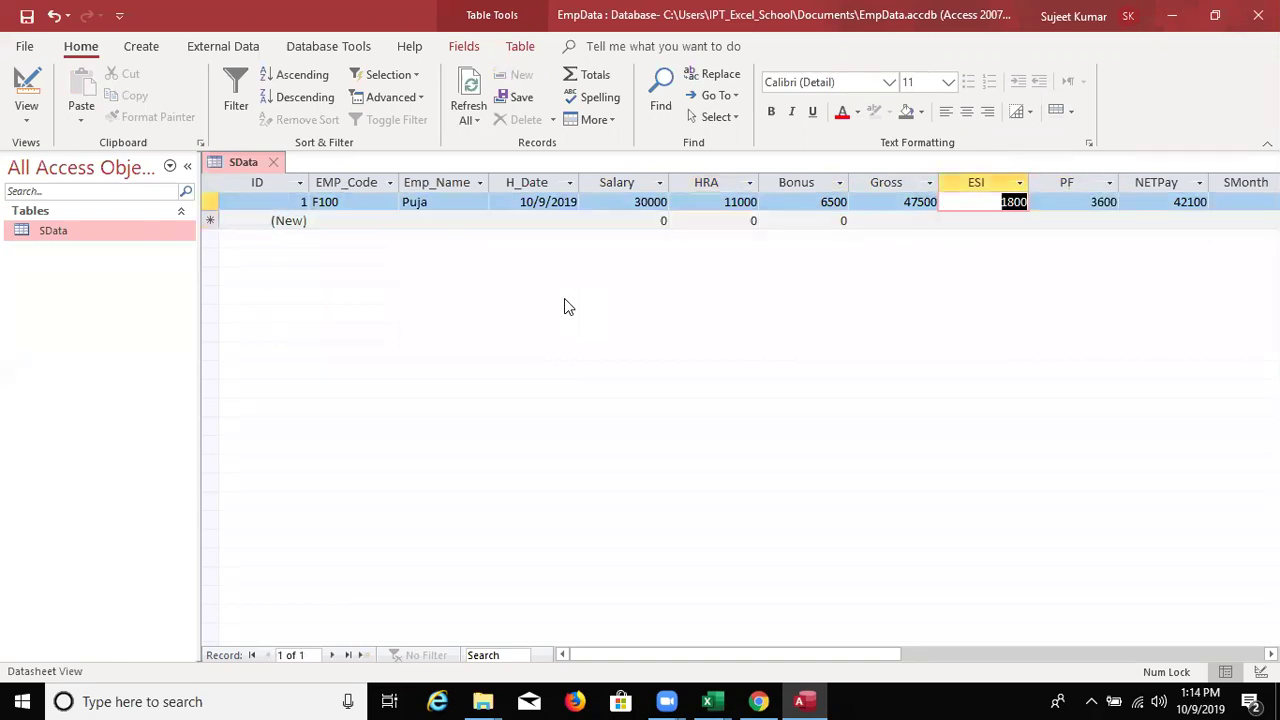
{"action": "key", "text": "Tab"}
{"action": "key", "text": "Tab"}
{"action": "key", "text": "Tab"}
{"action": "key", "text": "shift+Tab"}
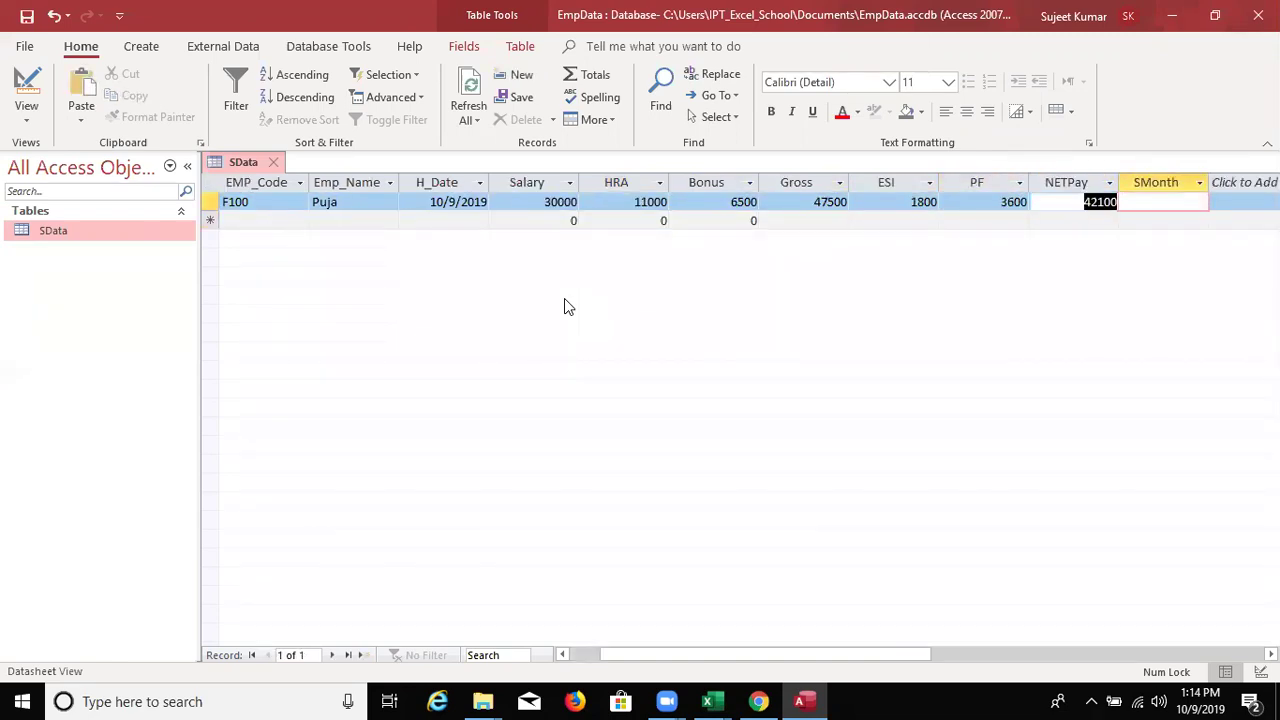
{"action": "key", "text": "Tab"}
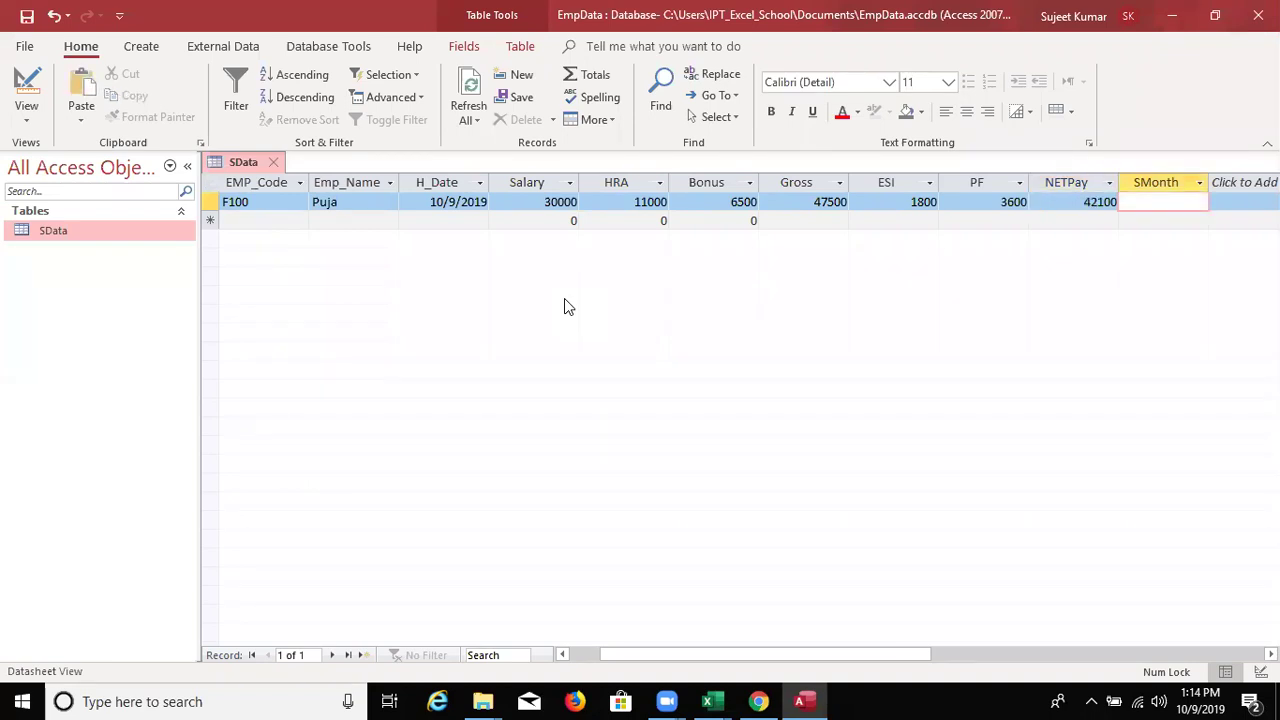
{"action": "type", "text": "Month"}
{"action": "key", "text": "BackSpace"}
{"action": "key", "text": "BackSpace"}
{"action": "key", "text": "BackSpace"}
{"action": "key", "text": "BackSpace"}
{"action": "key", "text": "BackSpace"}
{"action": "type", "text": "Oct"}
{"action": "key", "text": "Tab"}
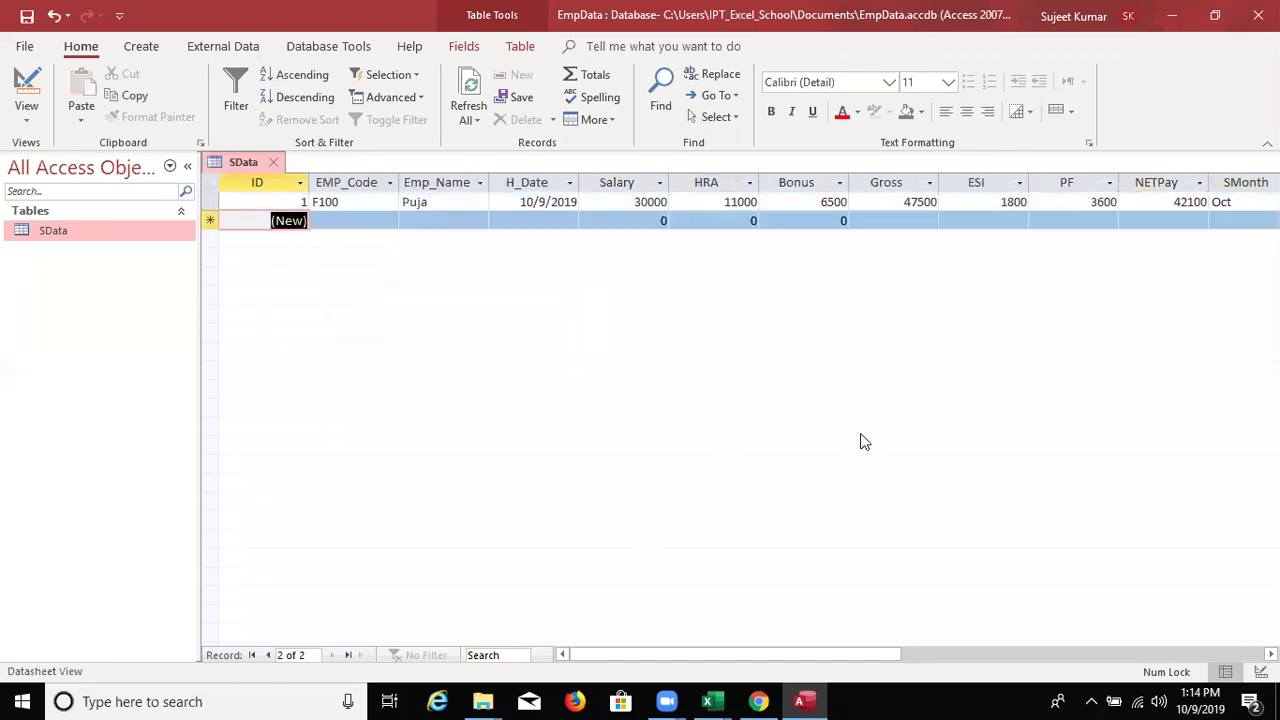
{"action": "left_click", "coordinate": [281, 161]}
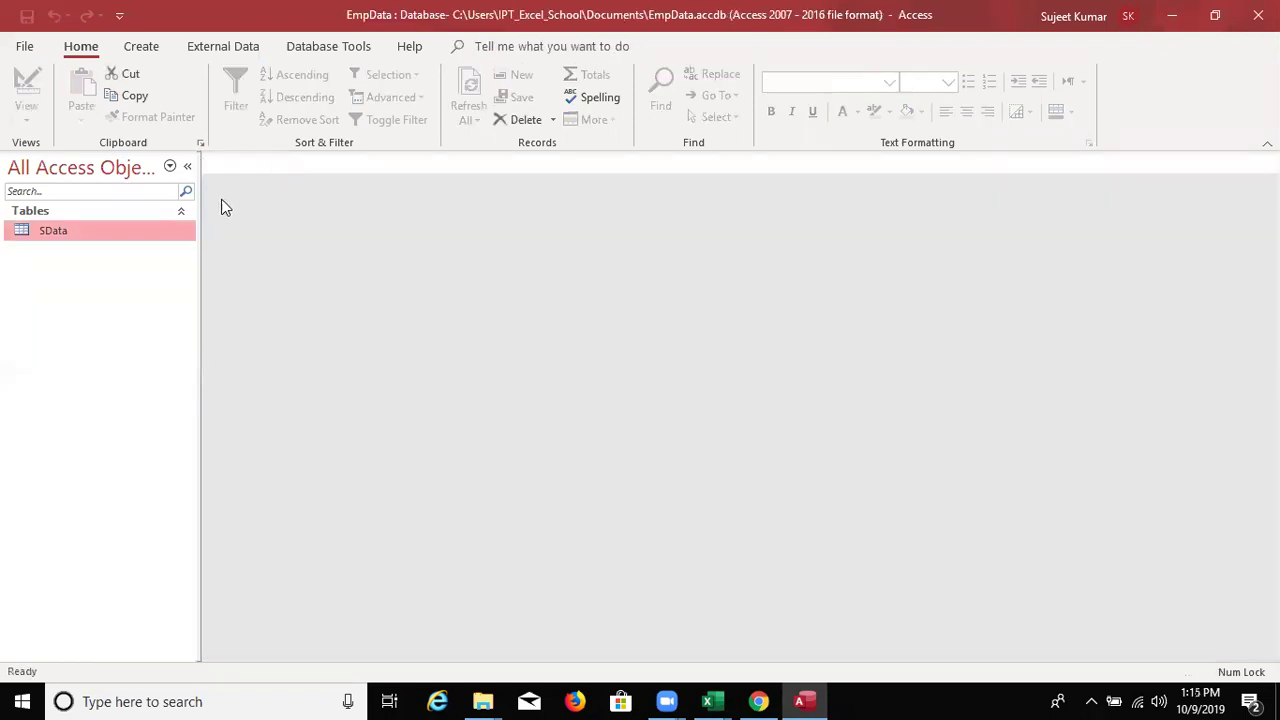
- Reopen SData and check F100's Gross 47500, ESI 1800, PF 3600 and NETPay 42100
{"action": "double_click", "coordinate": [172, 238]}
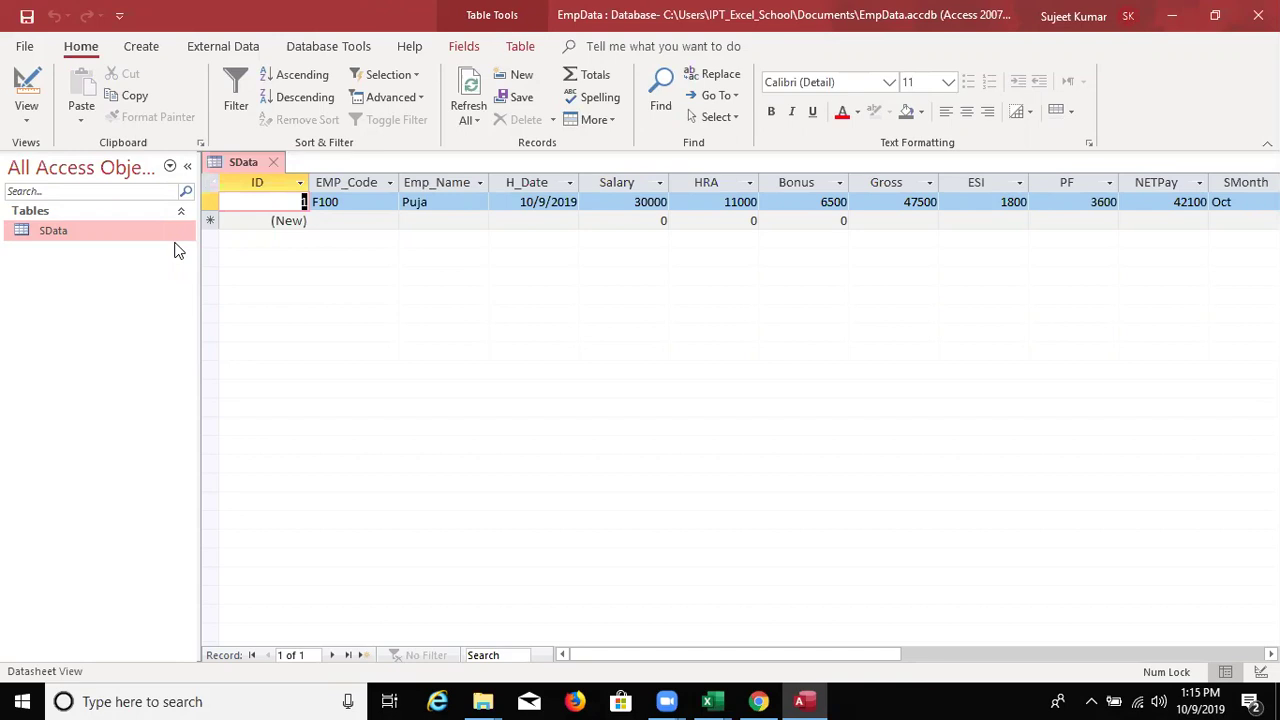
{"action": "key", "text": "Tab"}
{"action": "key", "text": "Tab"}
{"action": "key", "text": "Tab"}
{"action": "key", "text": "Tab"}
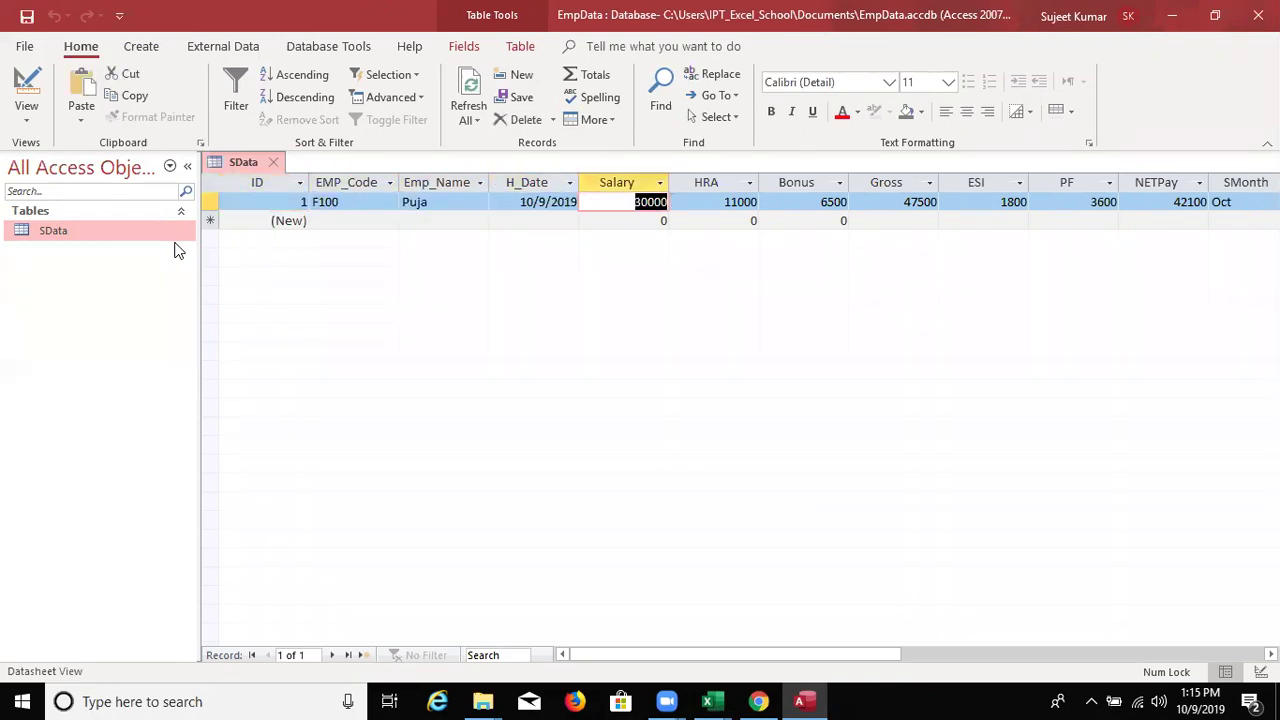
{"action": "key", "text": "Tab"}
{"action": "key", "text": "Tab"}
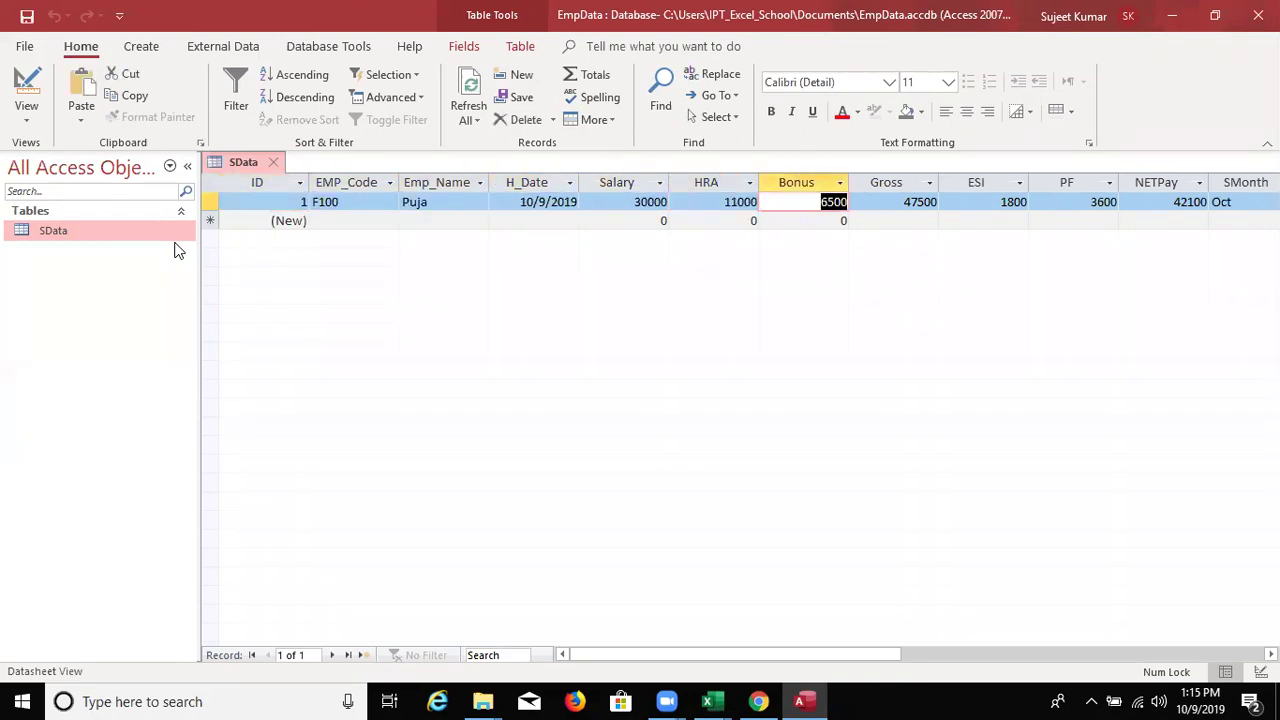
{"action": "key", "text": "Tab"}
{"action": "key", "text": "Tab"}
{"action": "key", "text": "Tab"}
{"action": "key", "text": "Tab"}
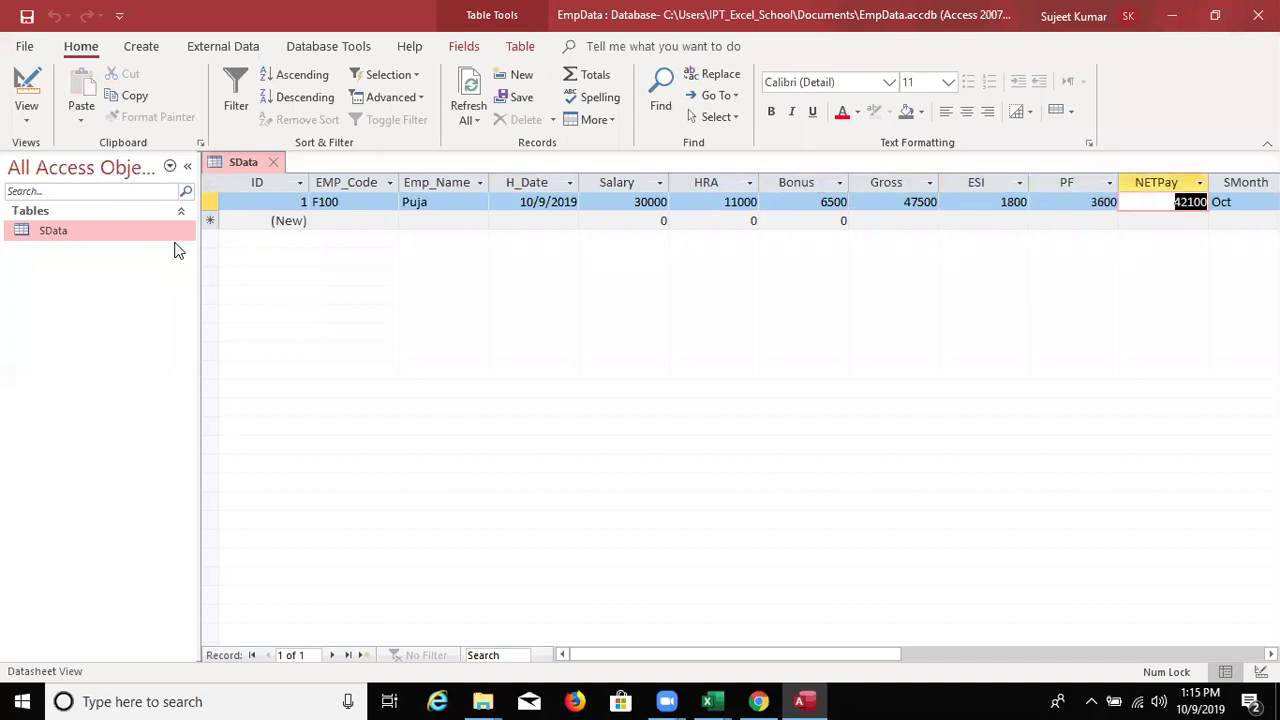
{"action": "key", "text": "Tab"}
{"action": "key", "text": "Tab"}
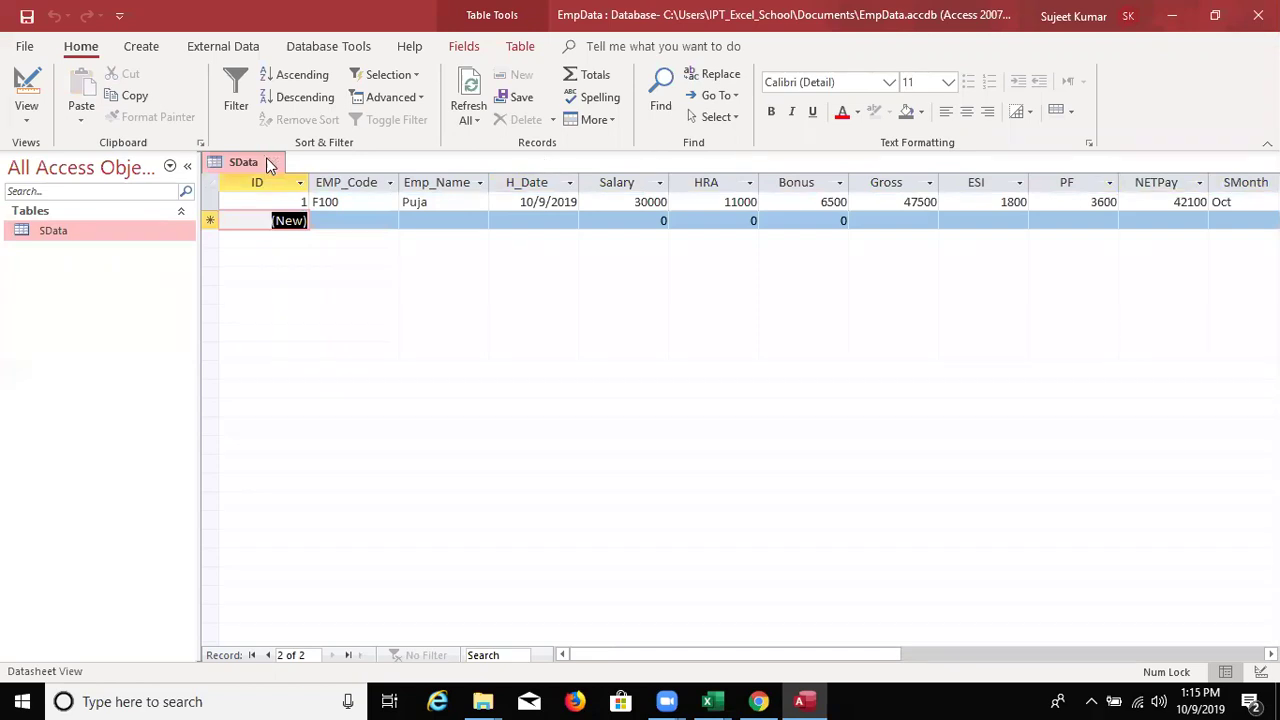
- Open SData in Design View, inspect the NETPay, Bonus and Gross field properties, then close it
{"action": "right_click", "coordinate": [143, 238]}
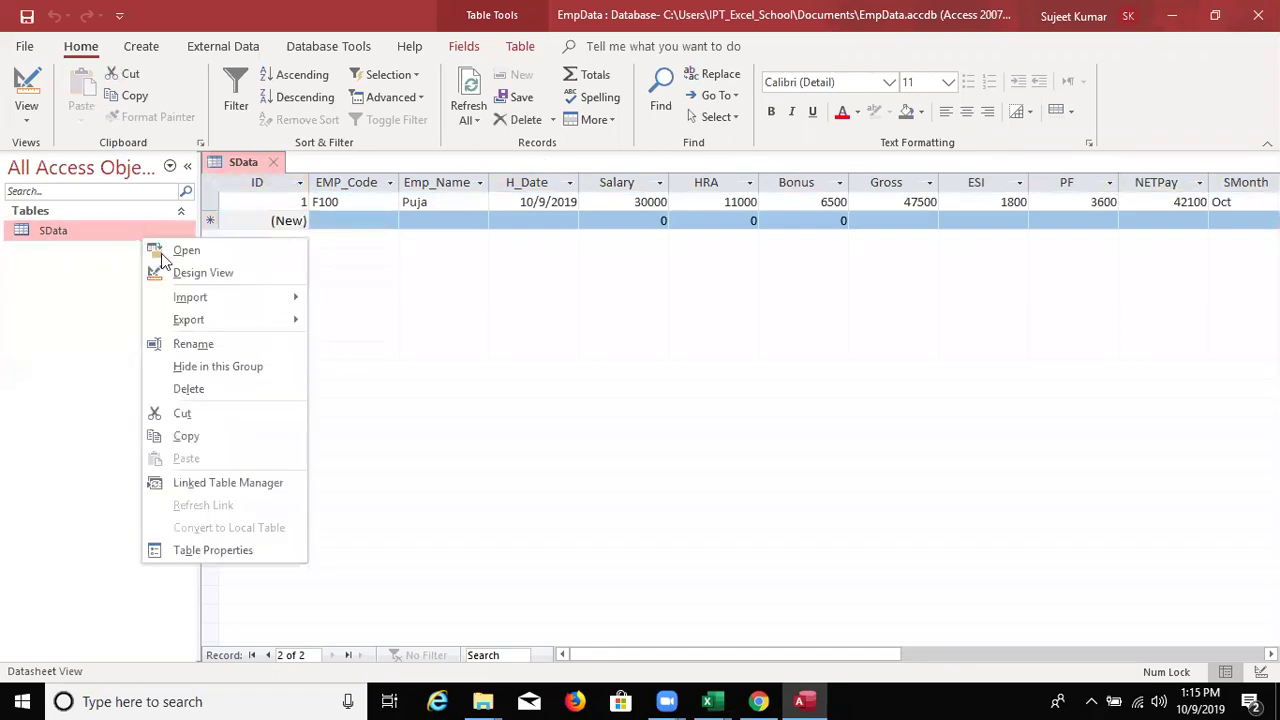
{"action": "left_click", "coordinate": [185, 272]}
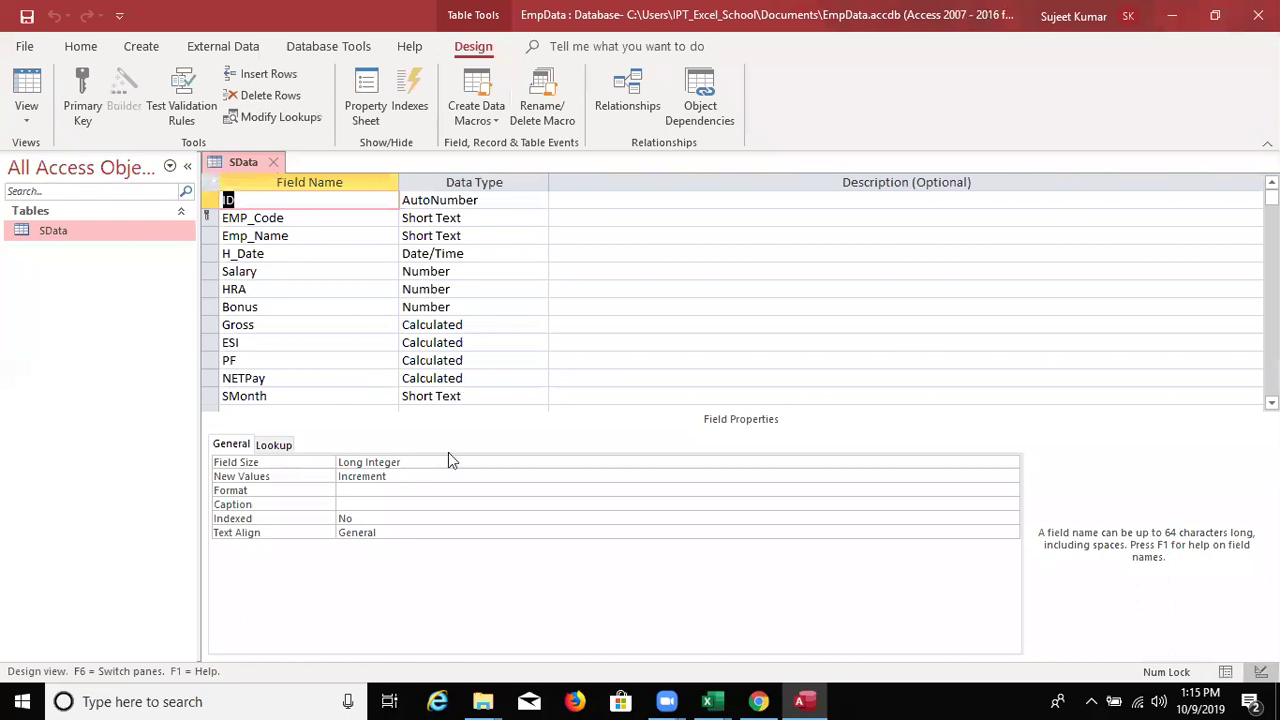
{"action": "left_click", "coordinate": [446, 377]}
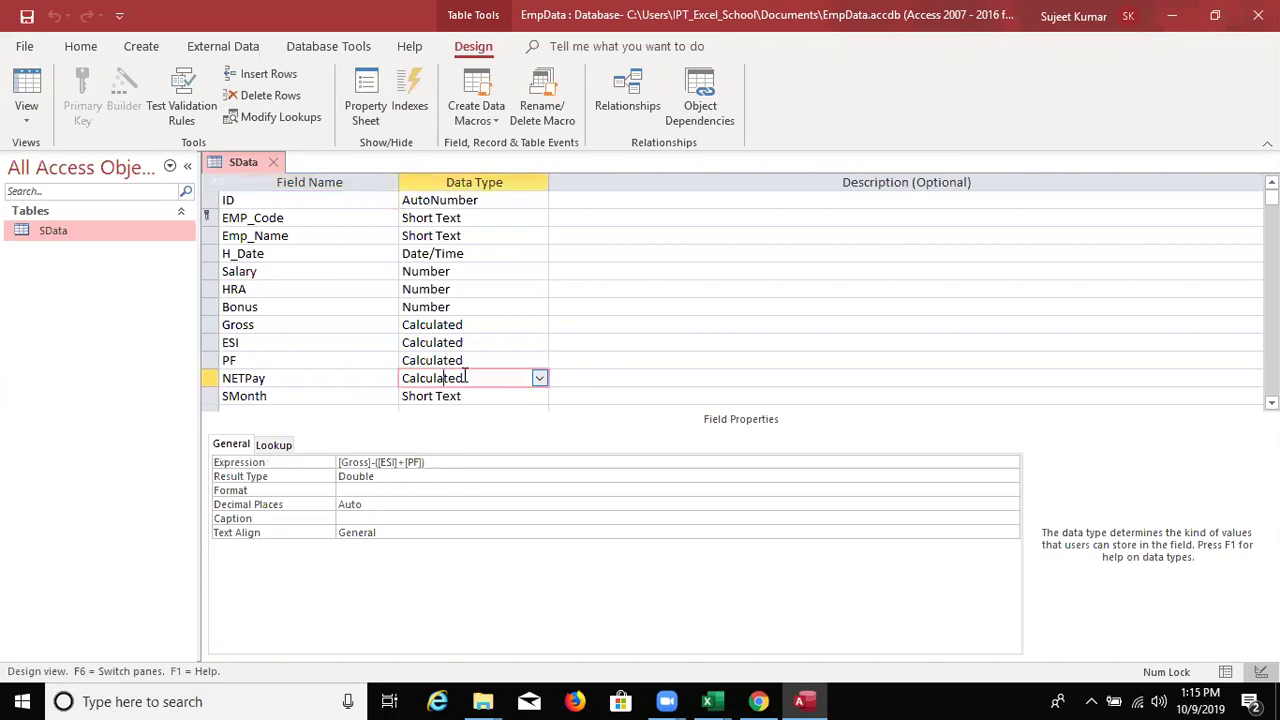
{"action": "left_click", "coordinate": [428, 310]}
{"action": "left_click", "coordinate": [430, 325]}
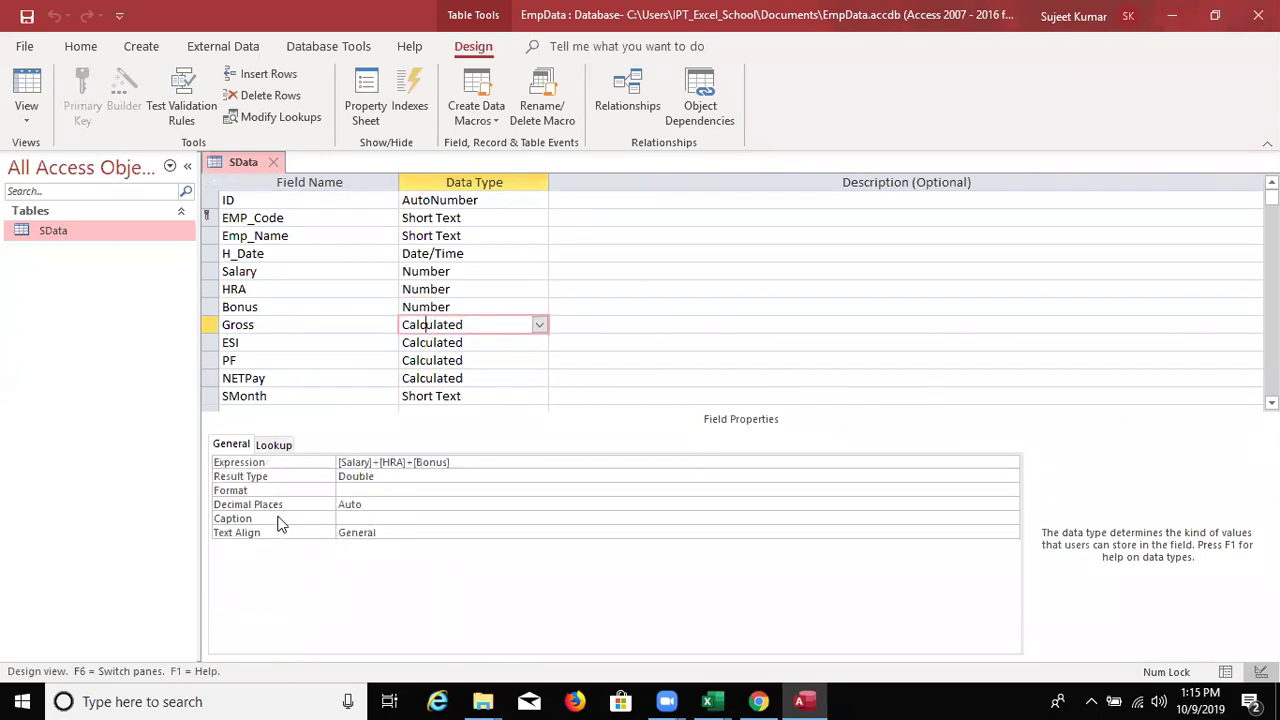
{"action": "left_click", "coordinate": [285, 450]}
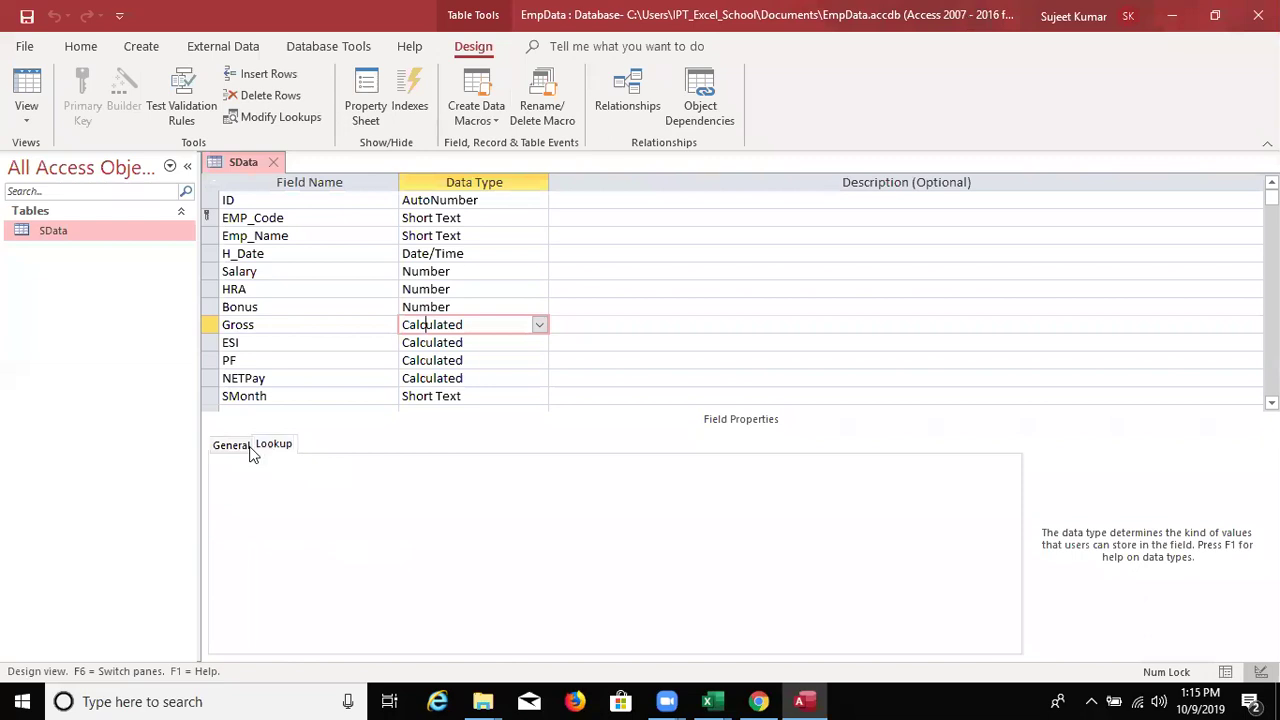
{"action": "left_click", "coordinate": [240, 450]}
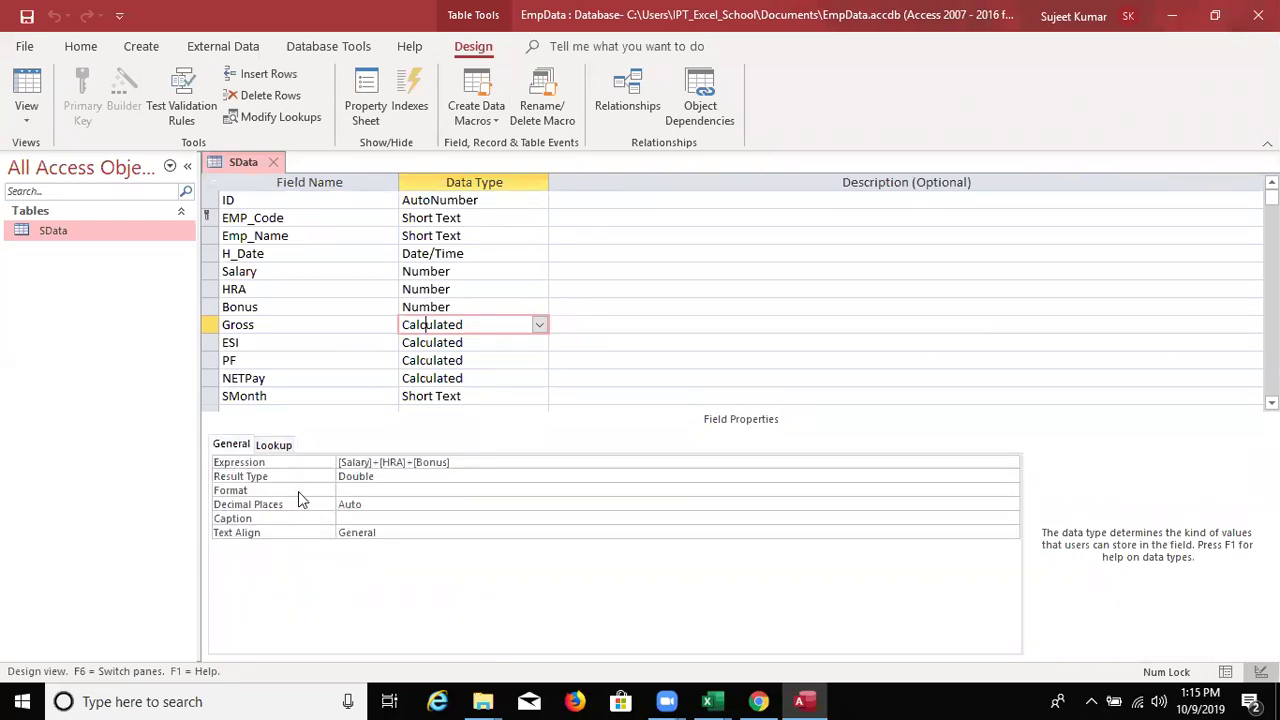
{"action": "left_click", "coordinate": [280, 163]}
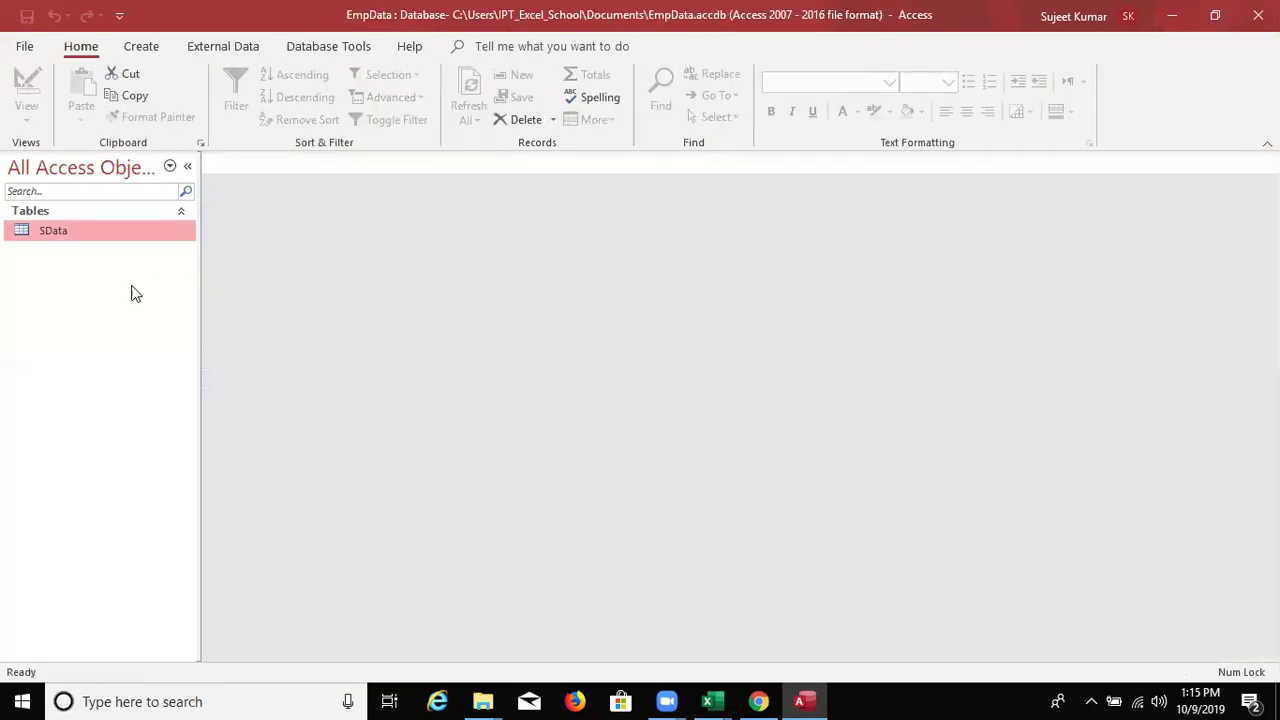
{"action": "right_click", "coordinate": [120, 238]}
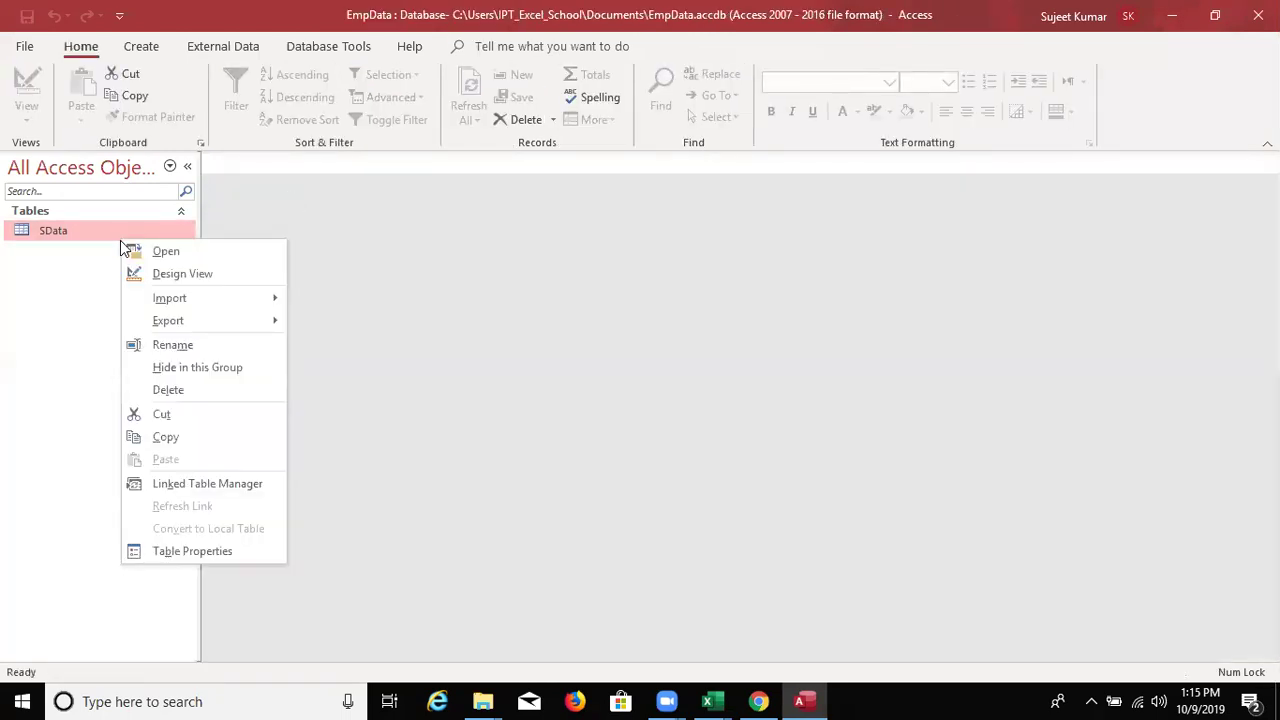
{"action": "key", "text": "Escape"}
- Create a form from SData, narrow its field boxes, and show the Gross box's property sheet
{"action": "left_click", "coordinate": [141, 46]}
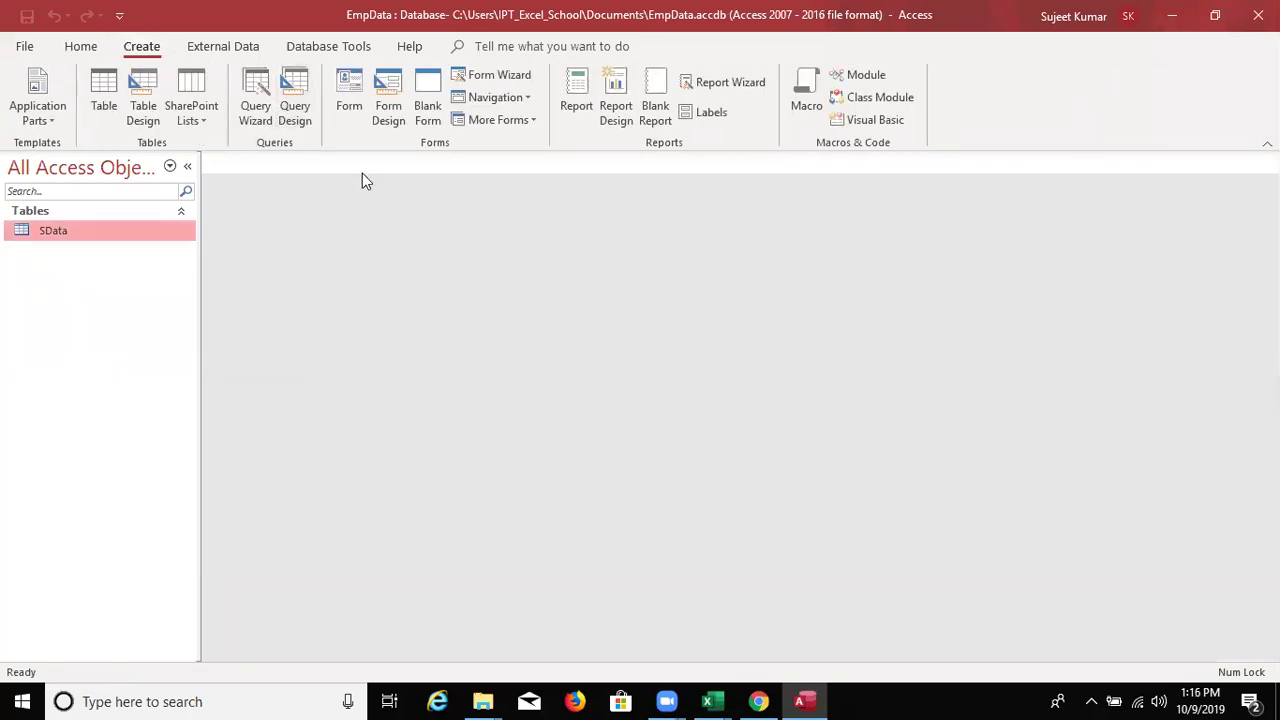
{"action": "left_click", "coordinate": [349, 105]}
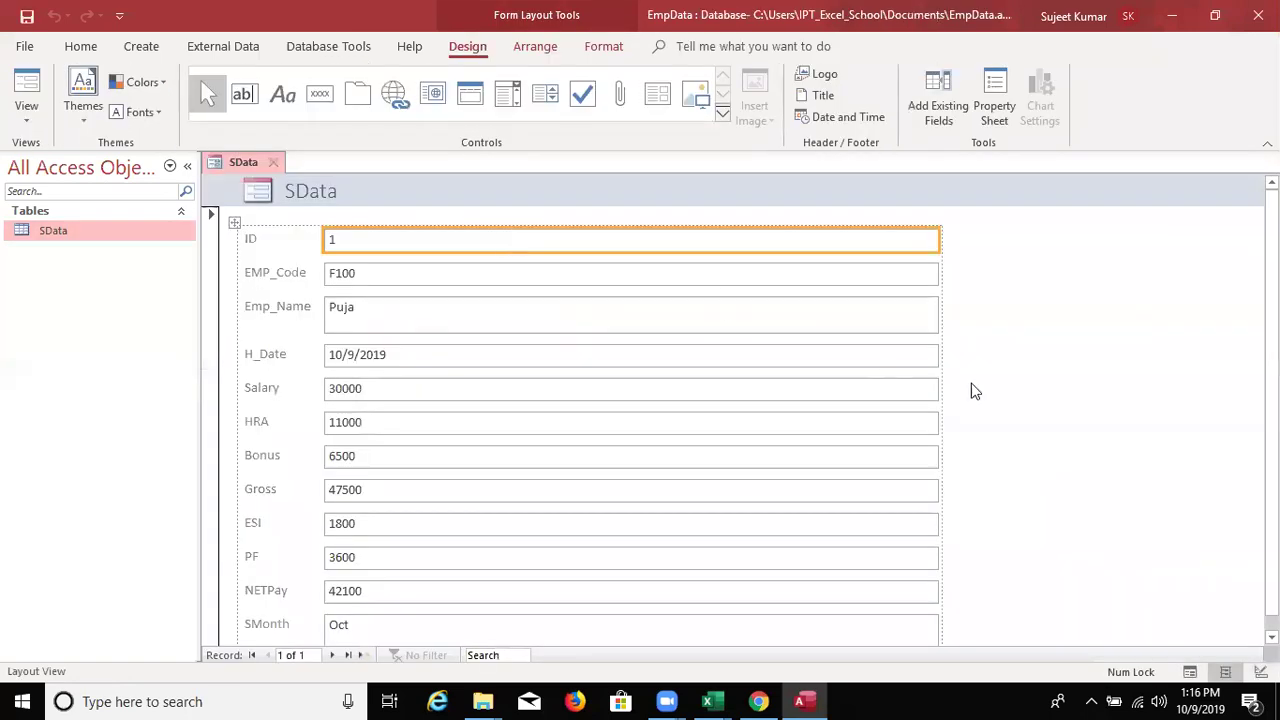
{"action": "left_click", "coordinate": [930, 358]}
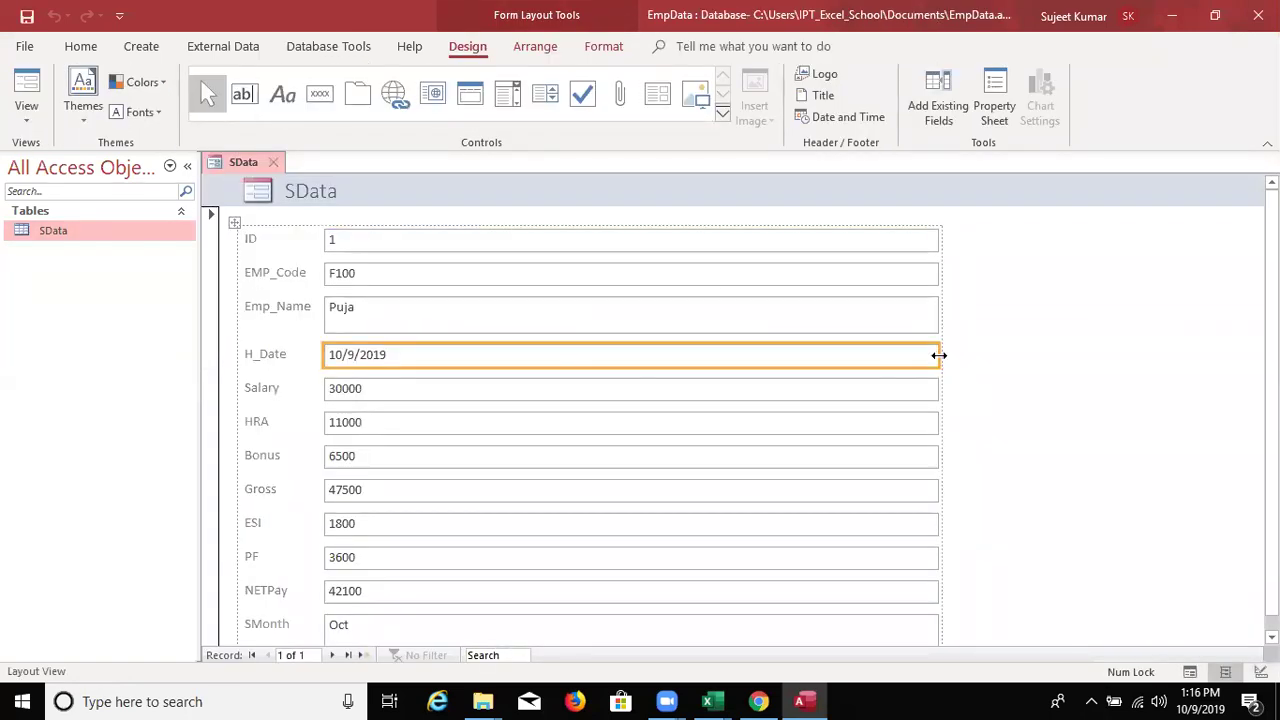
{"action": "left_click_drag", "start_coordinate": [937, 357], "coordinate": [585, 355]}
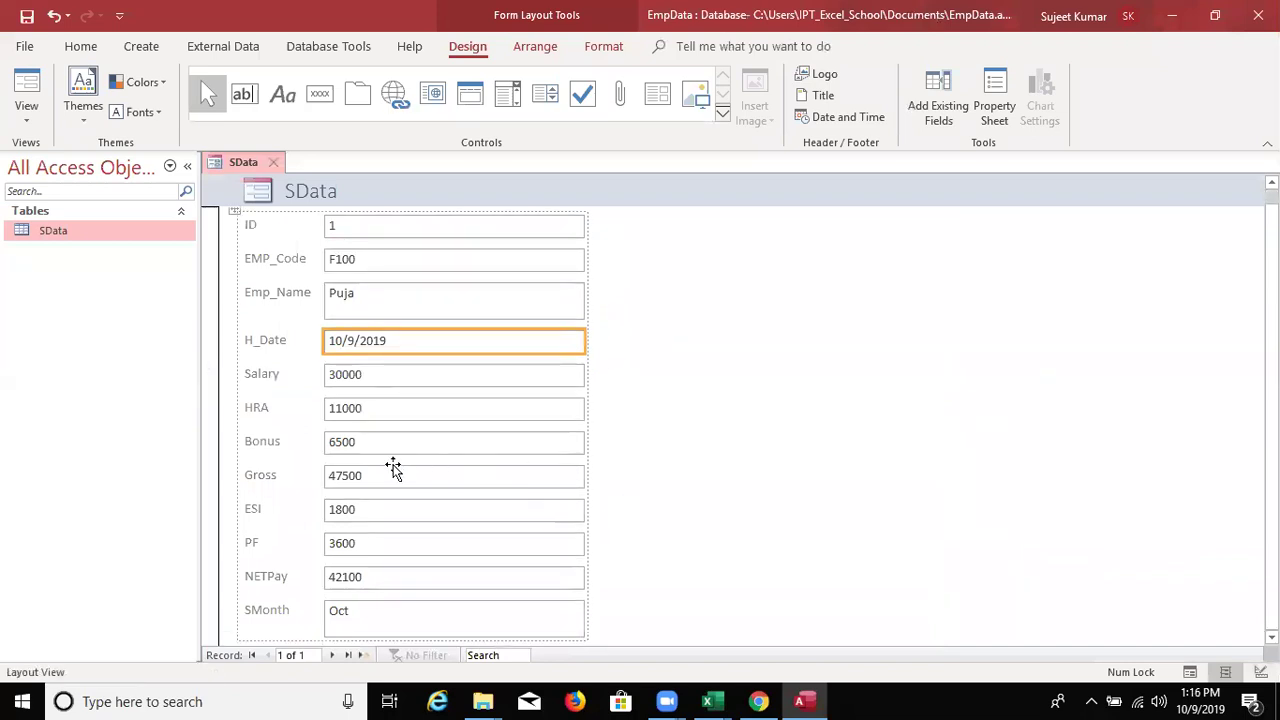
{"action": "left_click", "coordinate": [368, 478]}
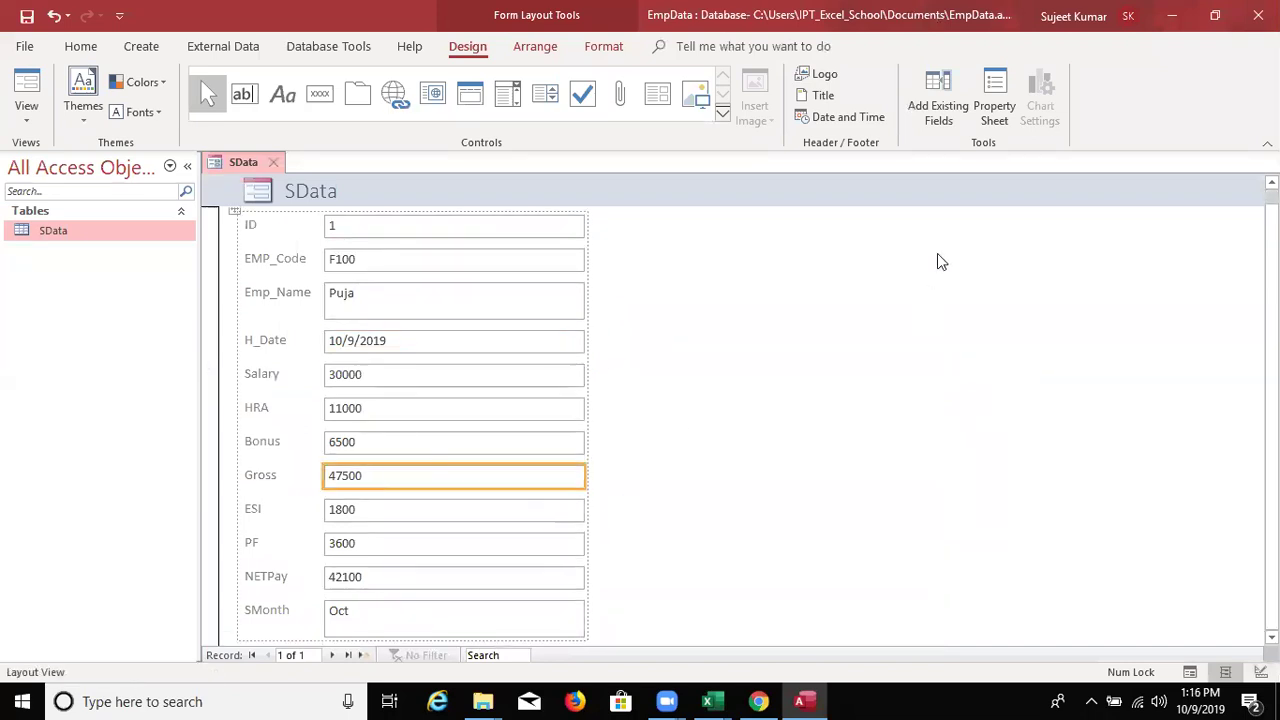
{"action": "left_click", "coordinate": [996, 112]}
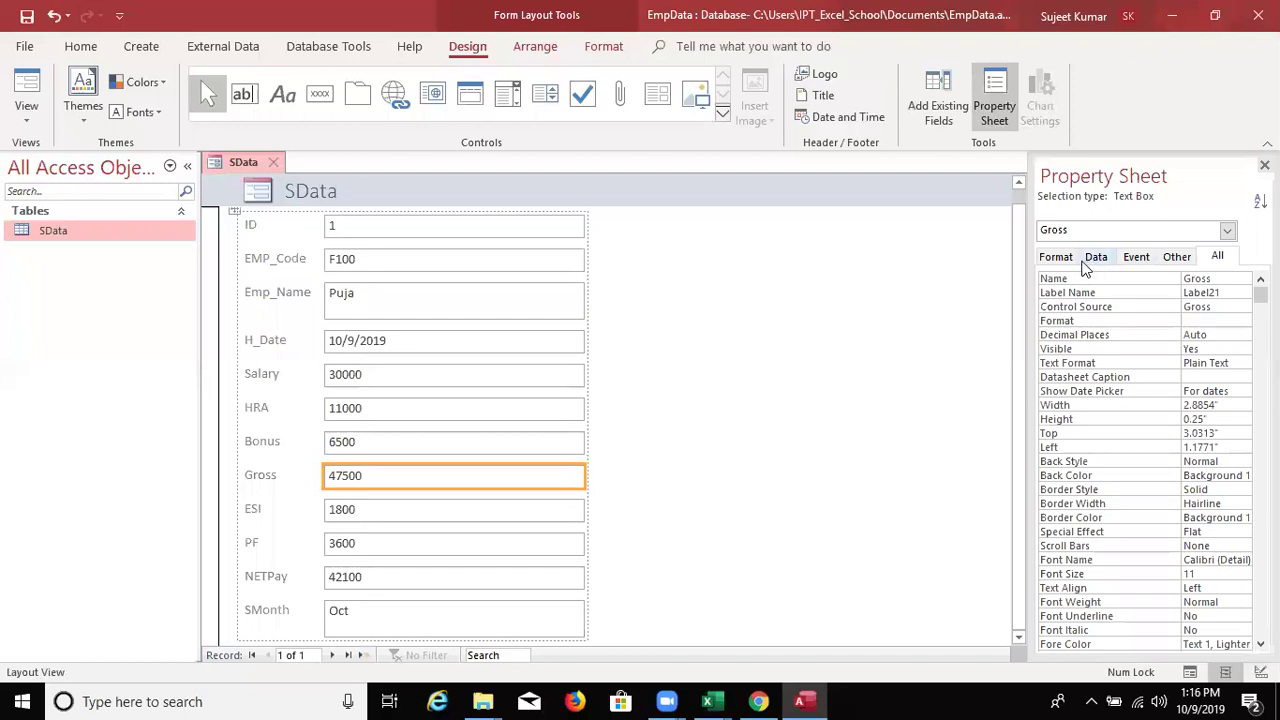
- Set Enabled to No for the Gross box on the Data tab
{"action": "left_click", "coordinate": [1080, 340]}
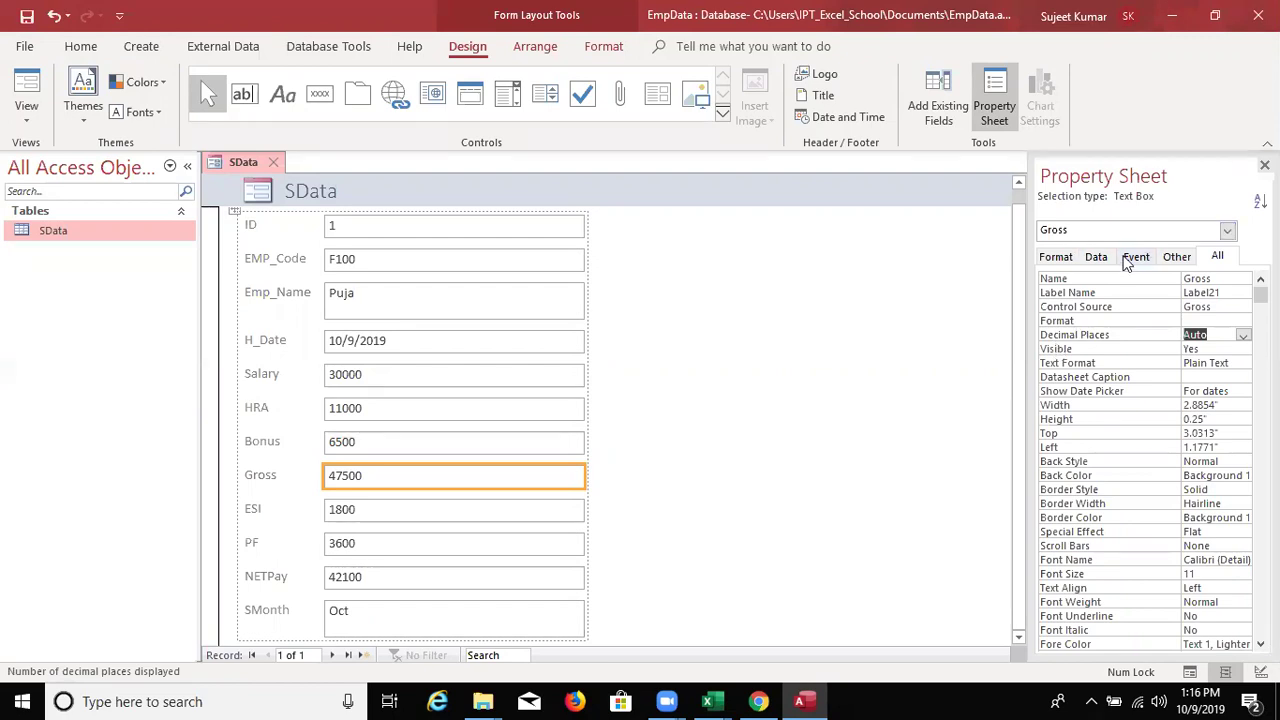
{"action": "left_click", "coordinate": [1134, 256]}
{"action": "left_click", "coordinate": [1100, 258]}
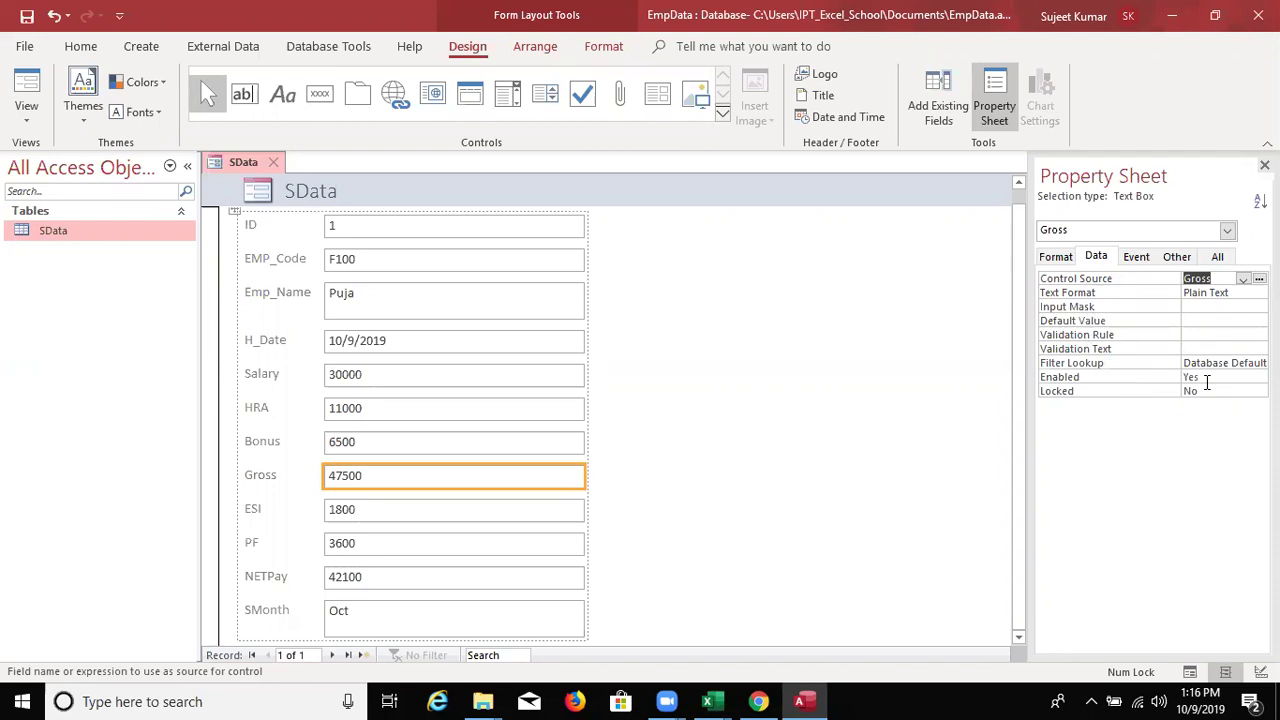
{"action": "left_click", "coordinate": [1207, 378]}
{"action": "left_click", "coordinate": [1259, 377]}
{"action": "left_click", "coordinate": [1200, 404]}
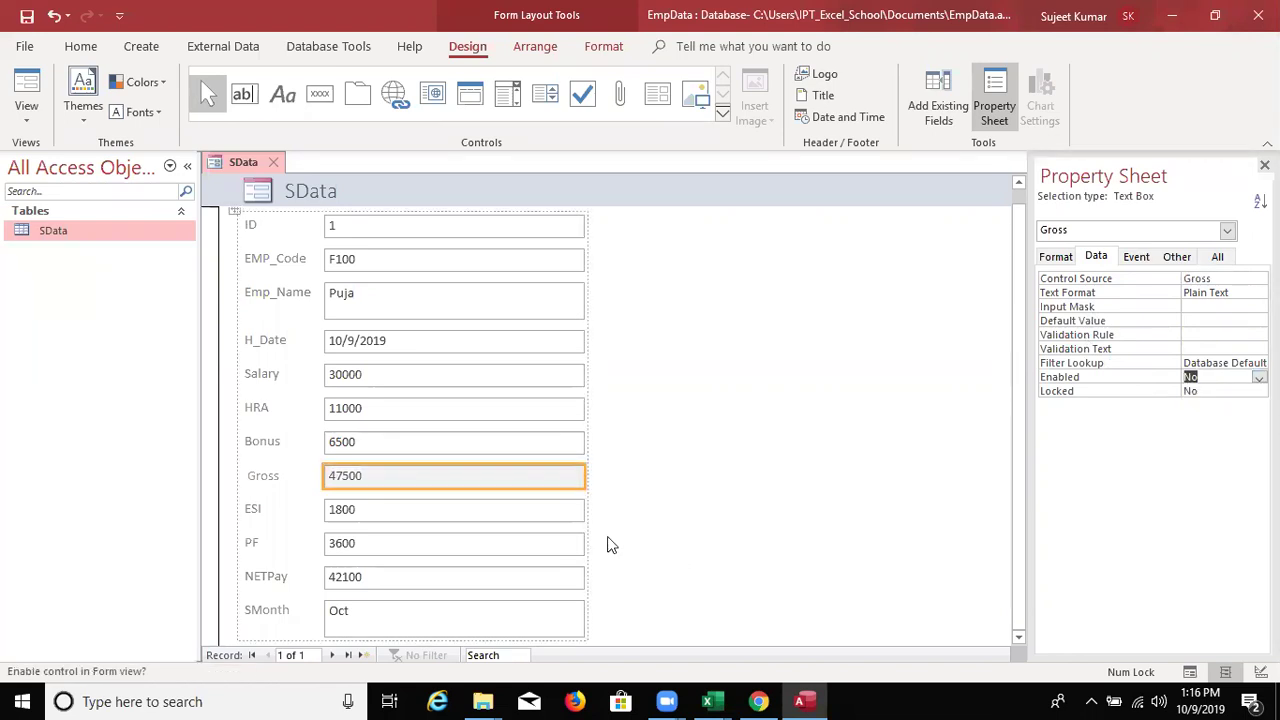
- Set Enabled to No for the ESI, PF and NETPay boxes
{"action": "left_click", "coordinate": [507, 520]}
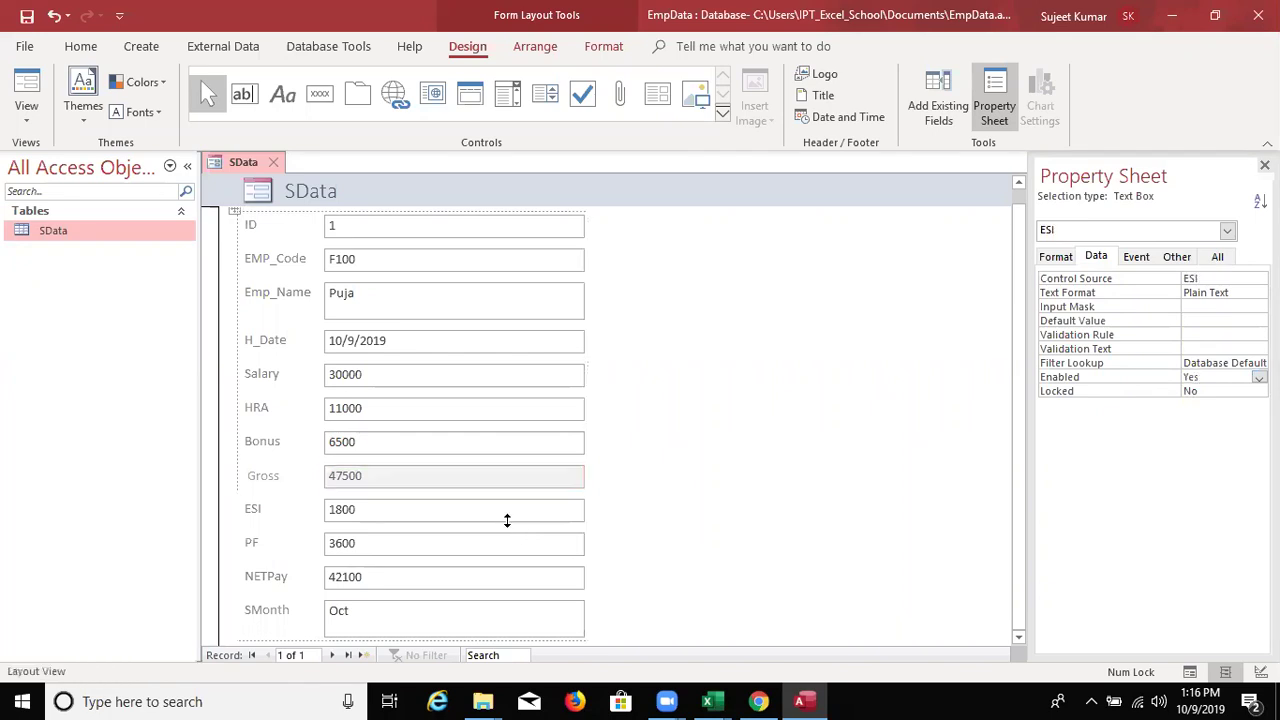
{"action": "left_click", "coordinate": [1259, 377]}
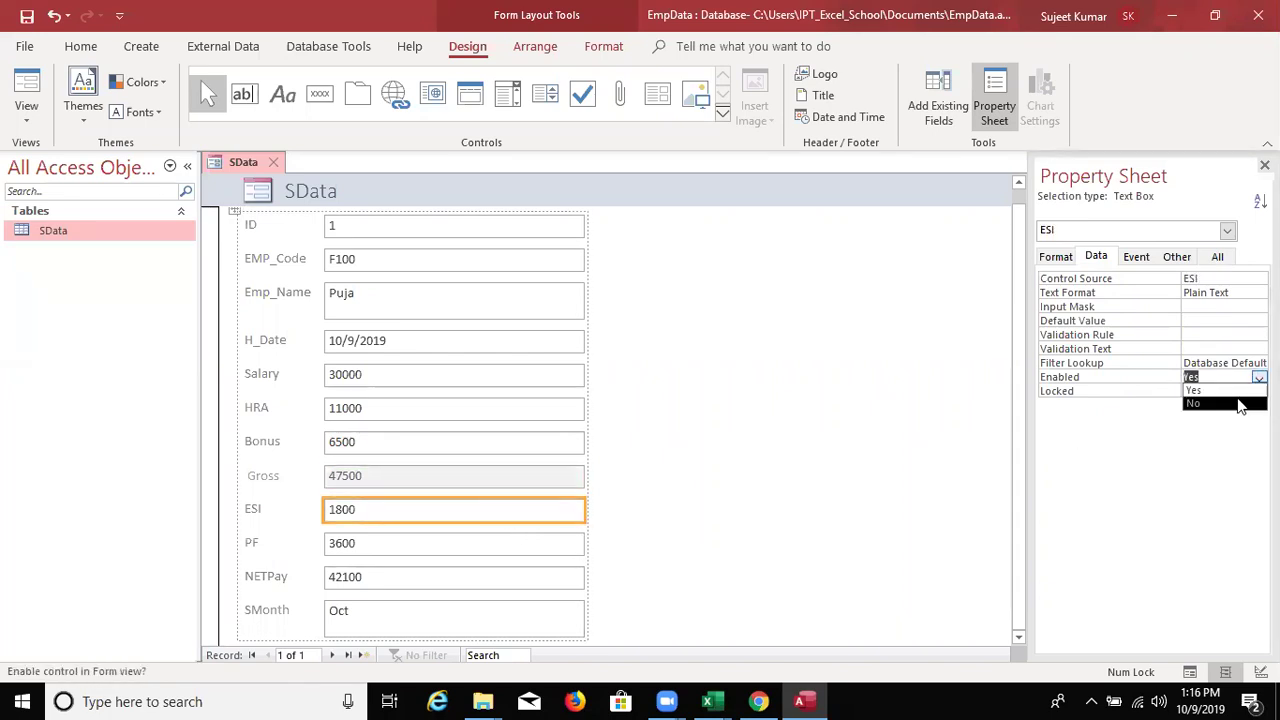
{"action": "left_click", "coordinate": [1200, 404]}
{"action": "left_click", "coordinate": [486, 552]}
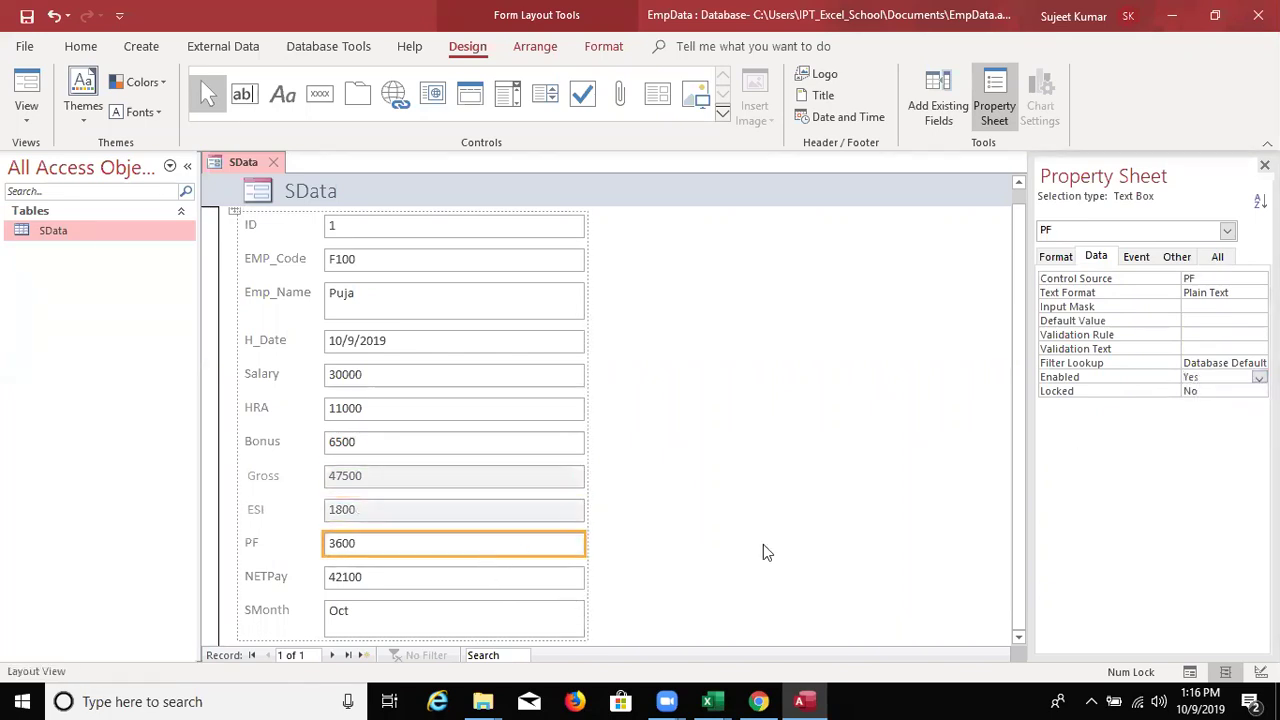
{"action": "left_click", "coordinate": [1259, 377]}
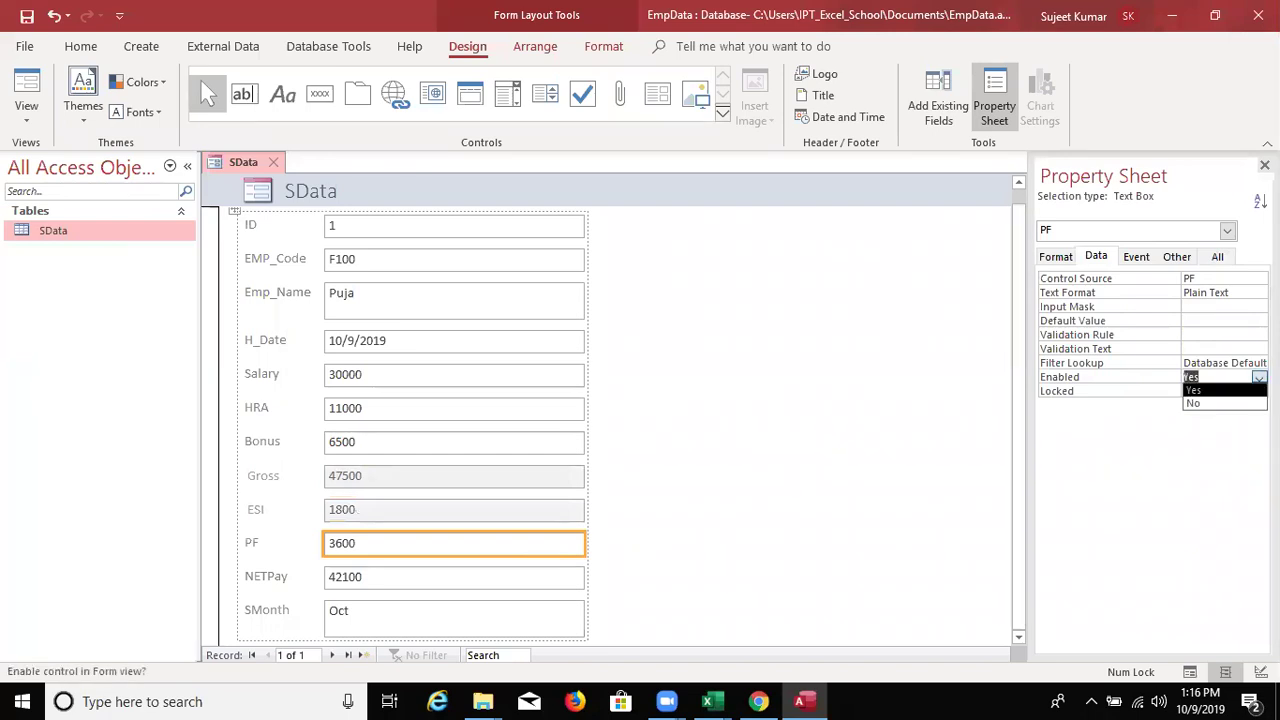
{"action": "left_click", "coordinate": [1234, 402]}
{"action": "left_click", "coordinate": [549, 586]}
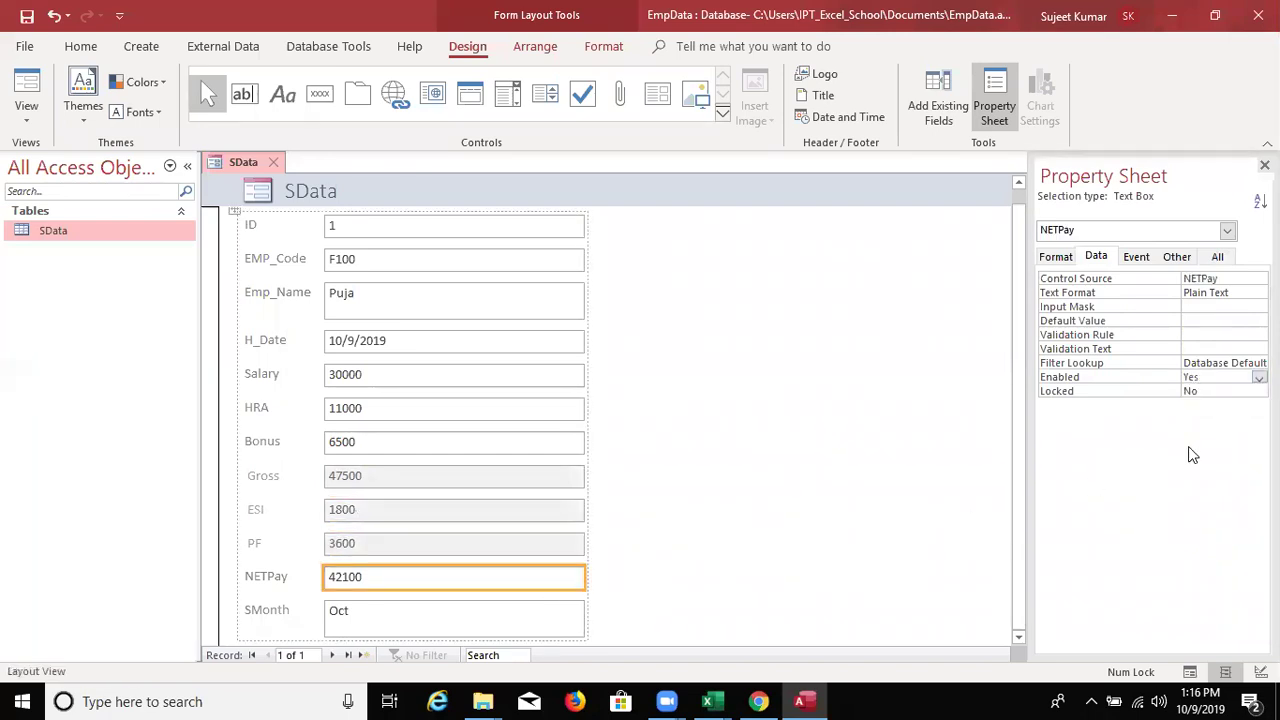
{"action": "left_click", "coordinate": [1259, 378]}
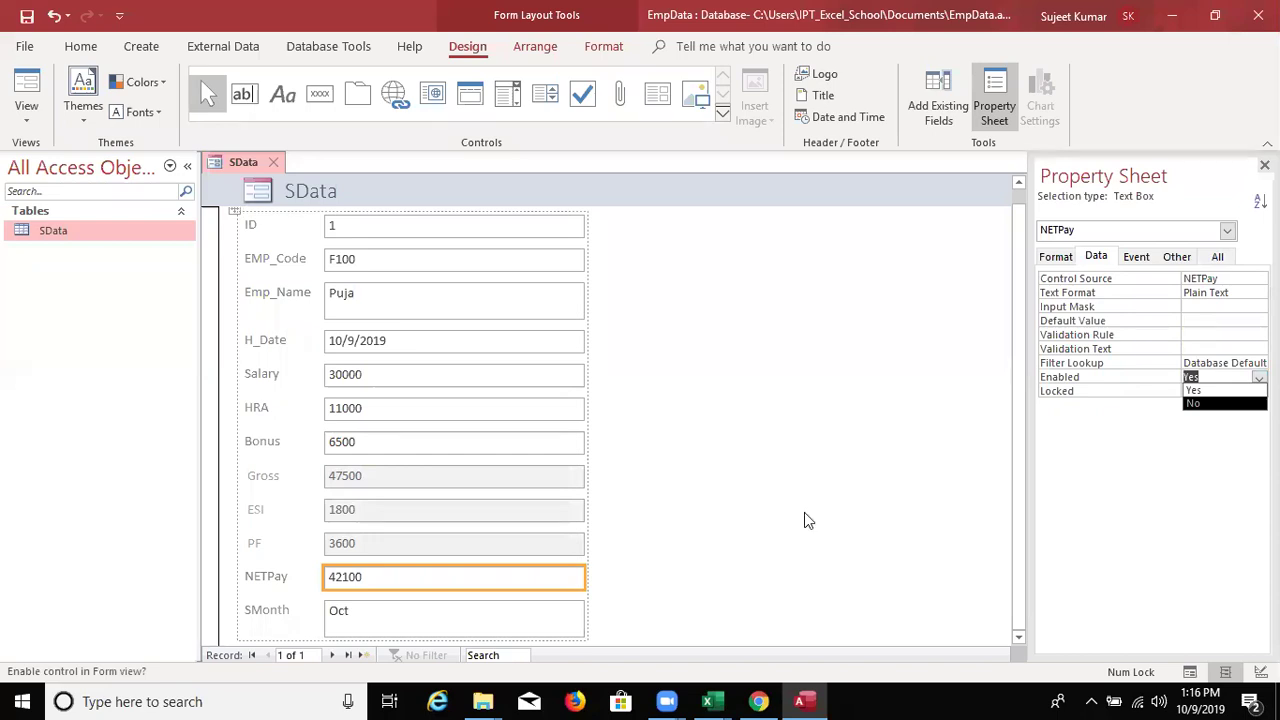
{"action": "left_click", "coordinate": [1232, 403]}
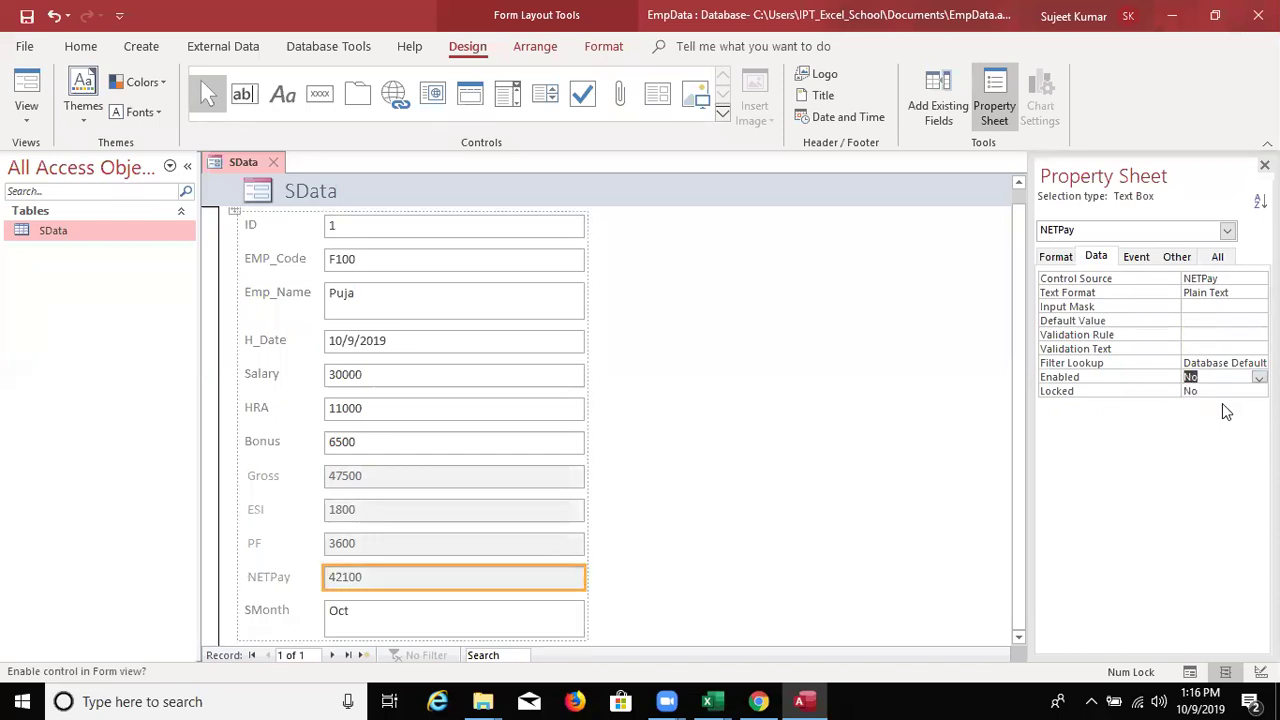
- Deselect the boxes and close the Property Sheet
{"action": "left_click", "coordinate": [752, 473]}
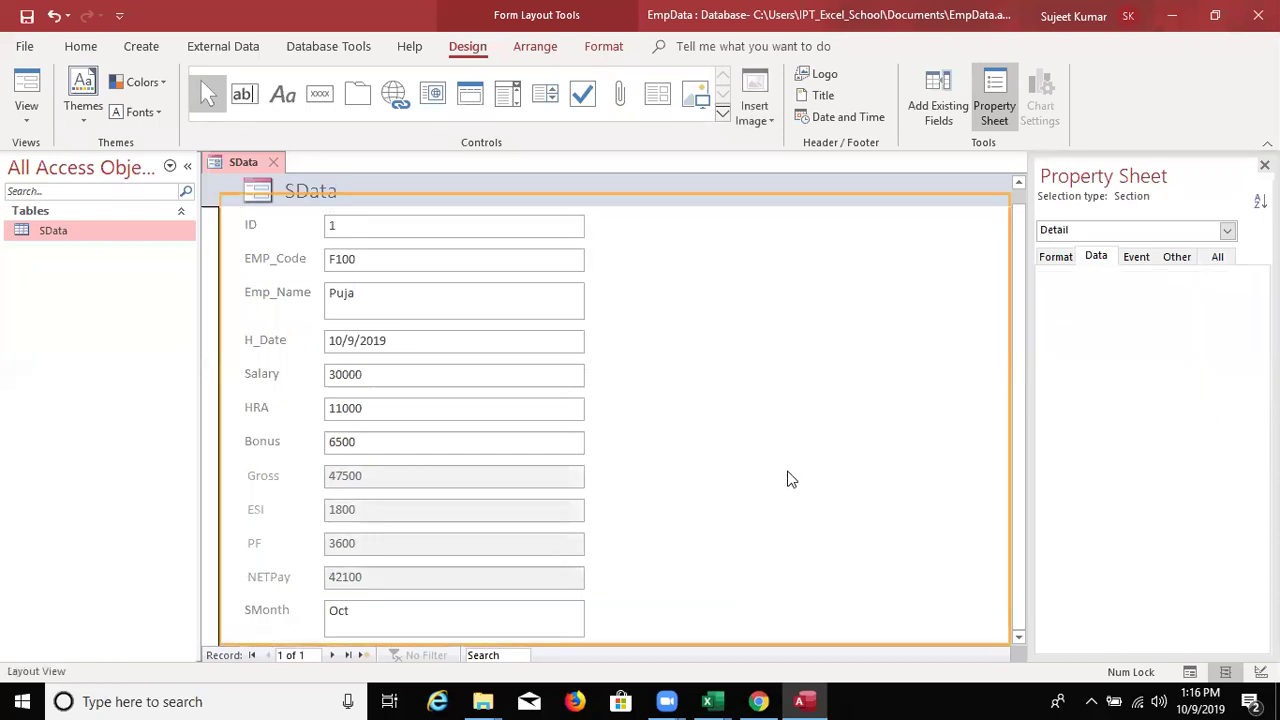
{"action": "left_click", "coordinate": [1264, 165]}
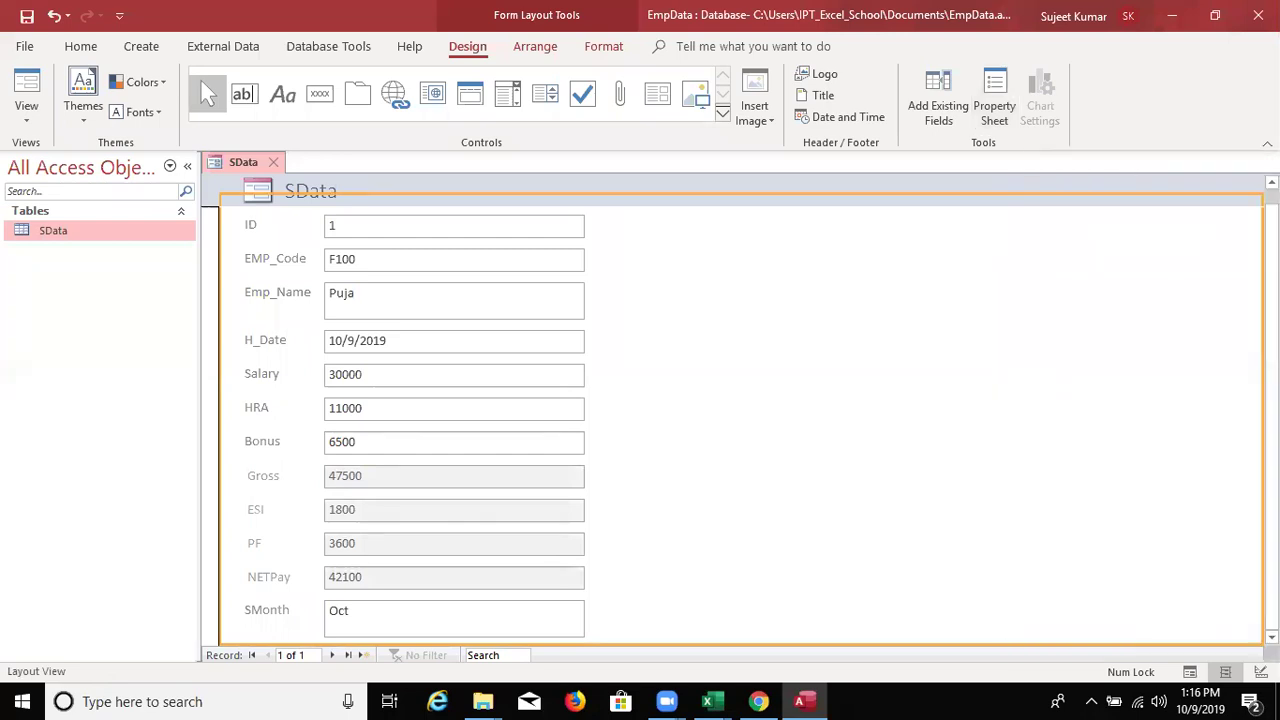
{"action": "left_click", "coordinate": [287, 191]}
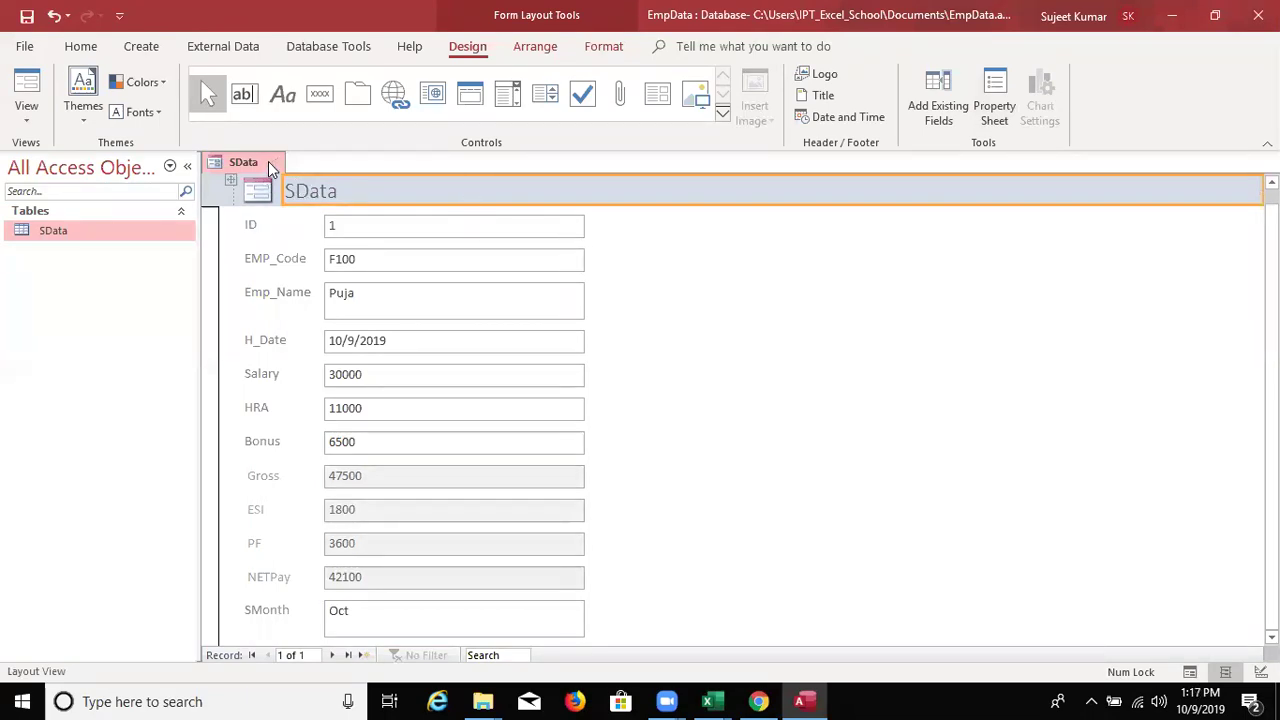
- Close the new form and save it as SData
{"action": "left_click", "coordinate": [273, 163]}
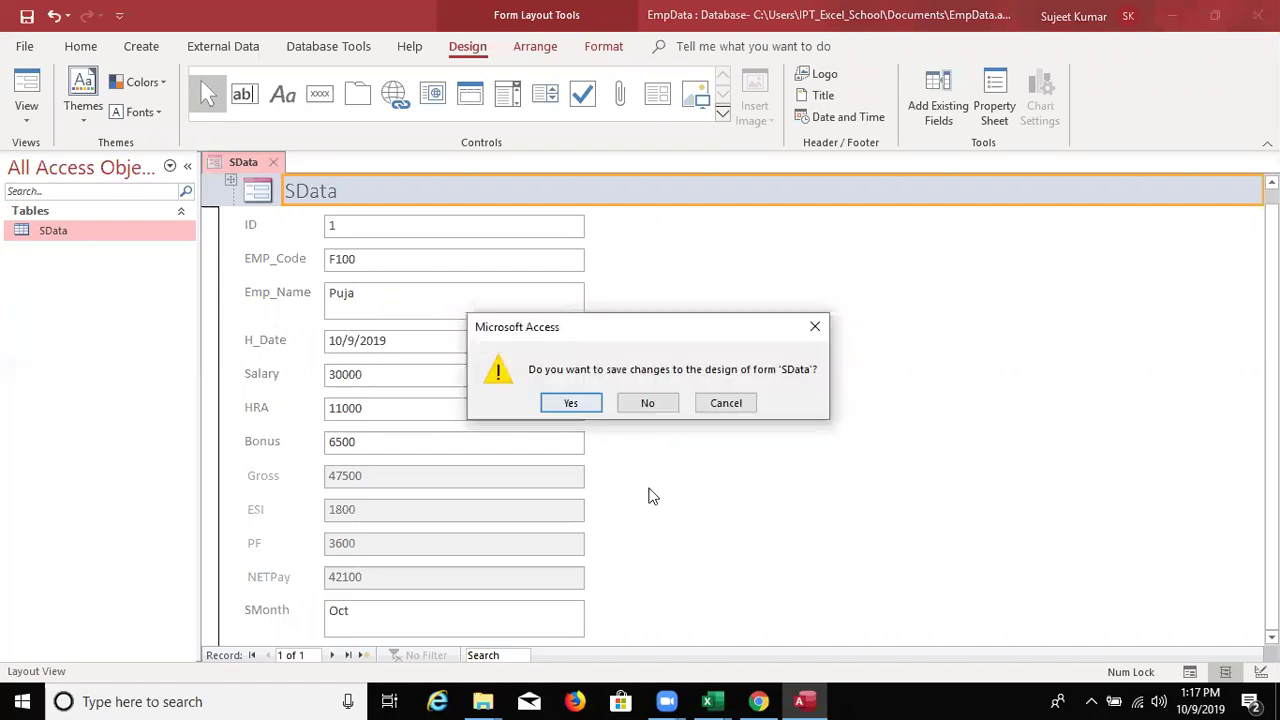
{"action": "left_click", "coordinate": [571, 403]}
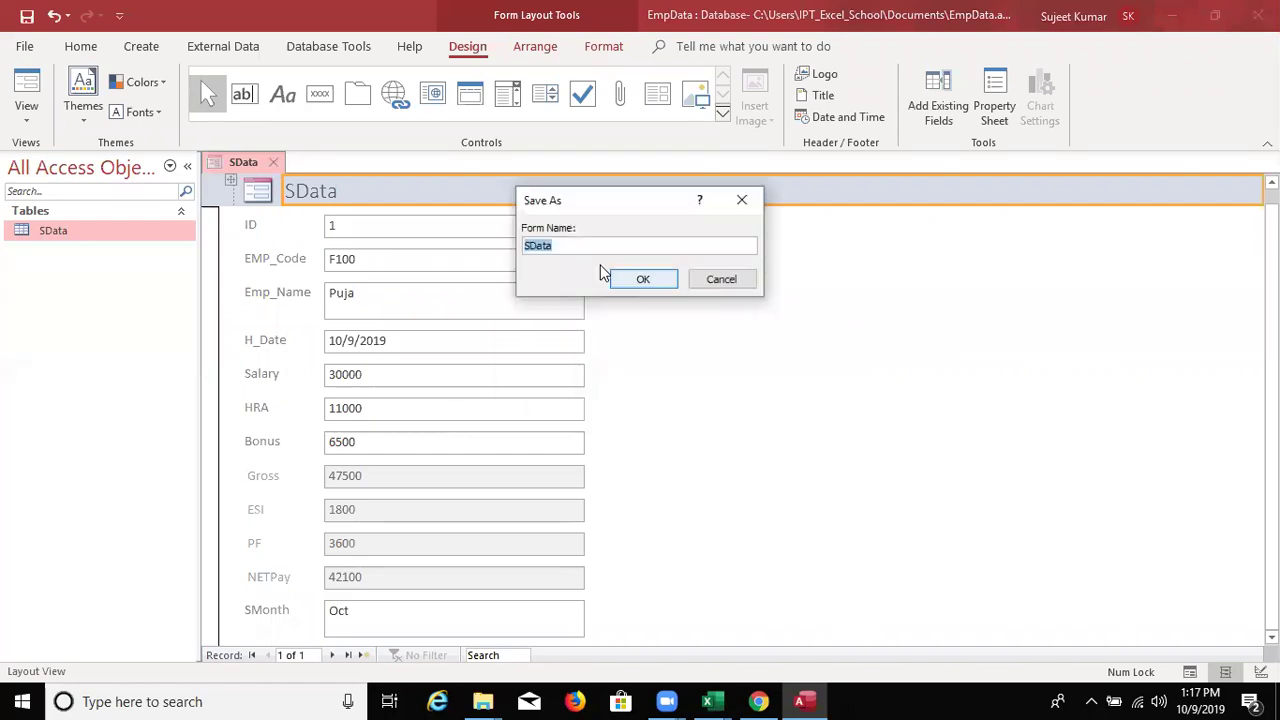
{"action": "left_click", "coordinate": [630, 277]}
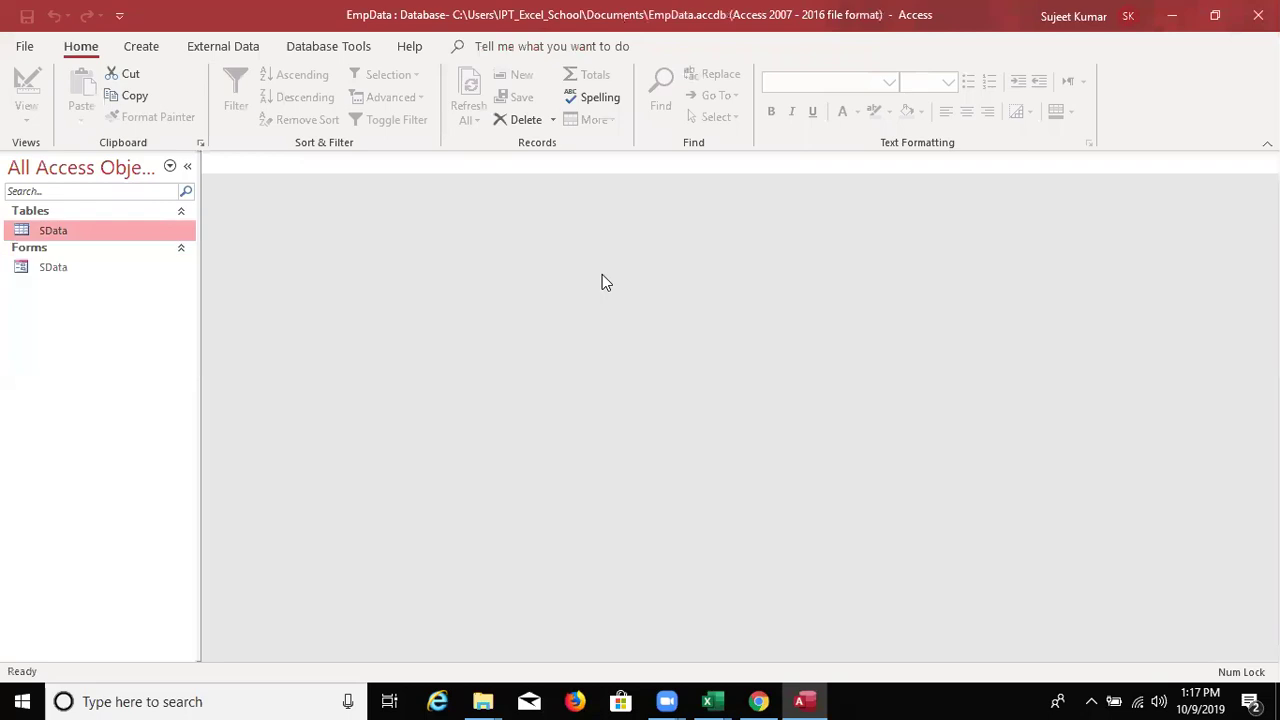
- Check the saved SData form's properties from its right-click menu
{"action": "left_click", "coordinate": [47, 270]}
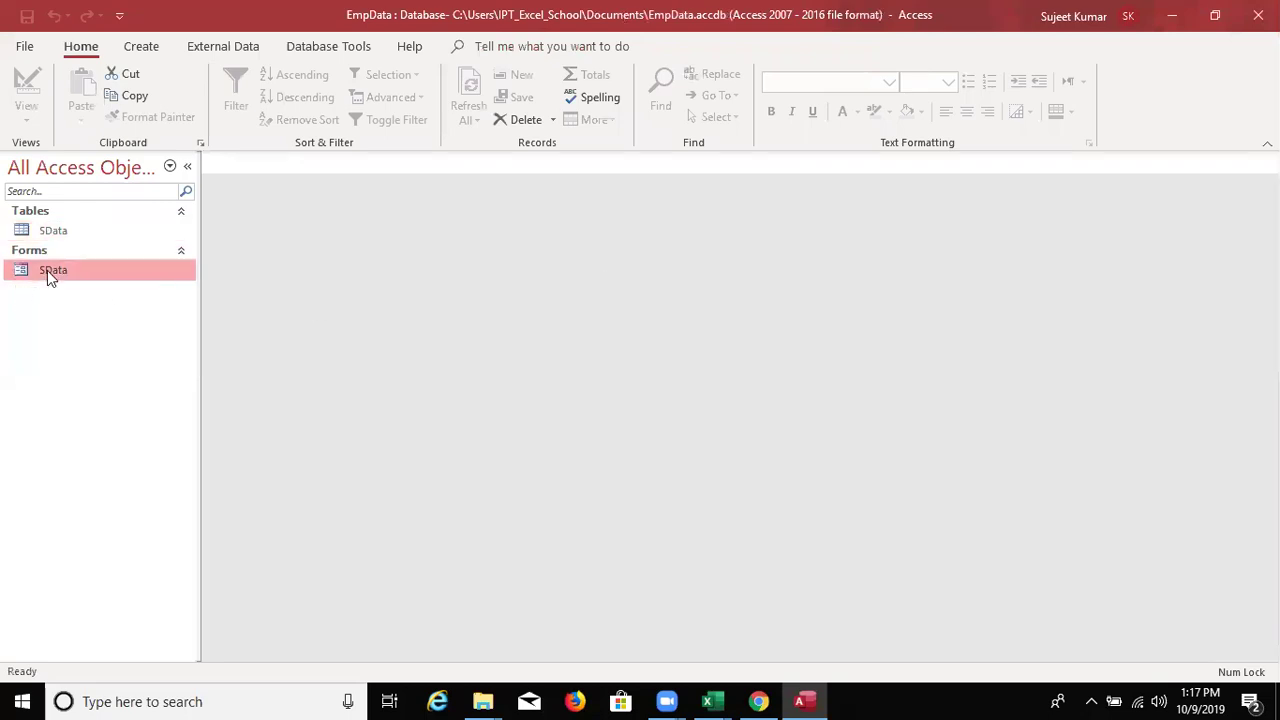
{"action": "right_click", "coordinate": [47, 268]}
{"action": "left_click", "coordinate": [126, 513]}
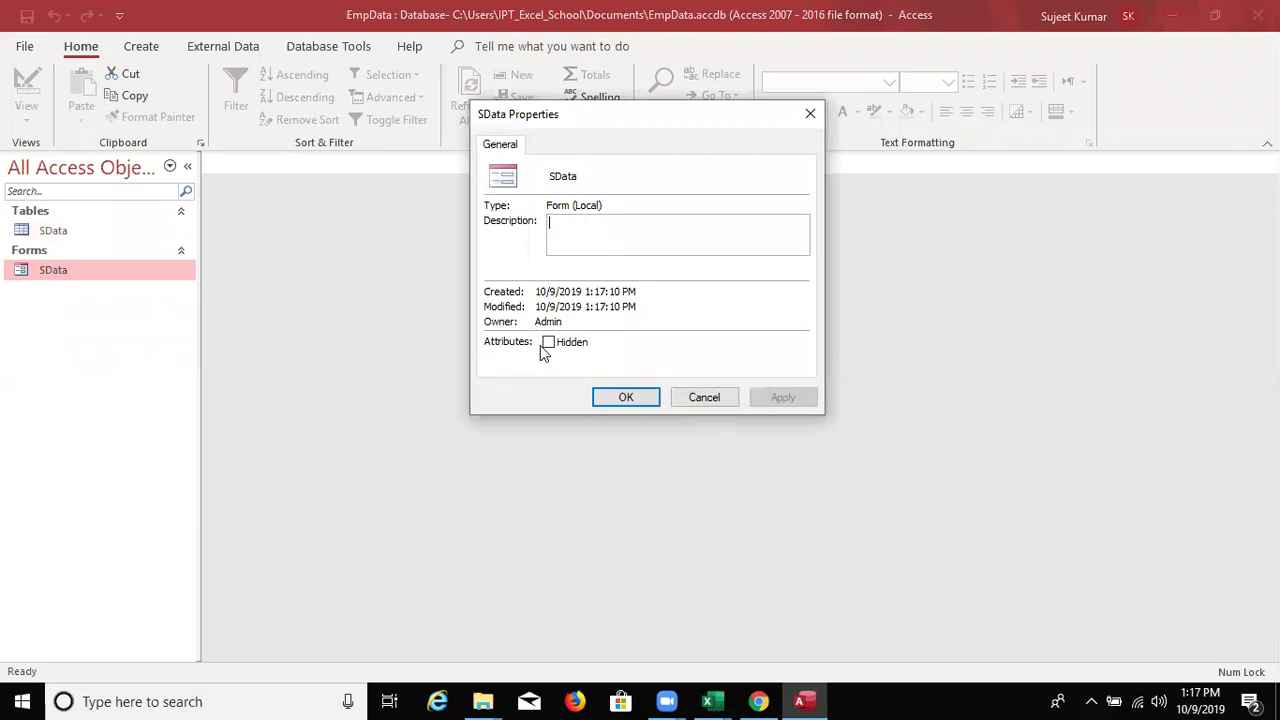
{"action": "left_click", "coordinate": [624, 398]}
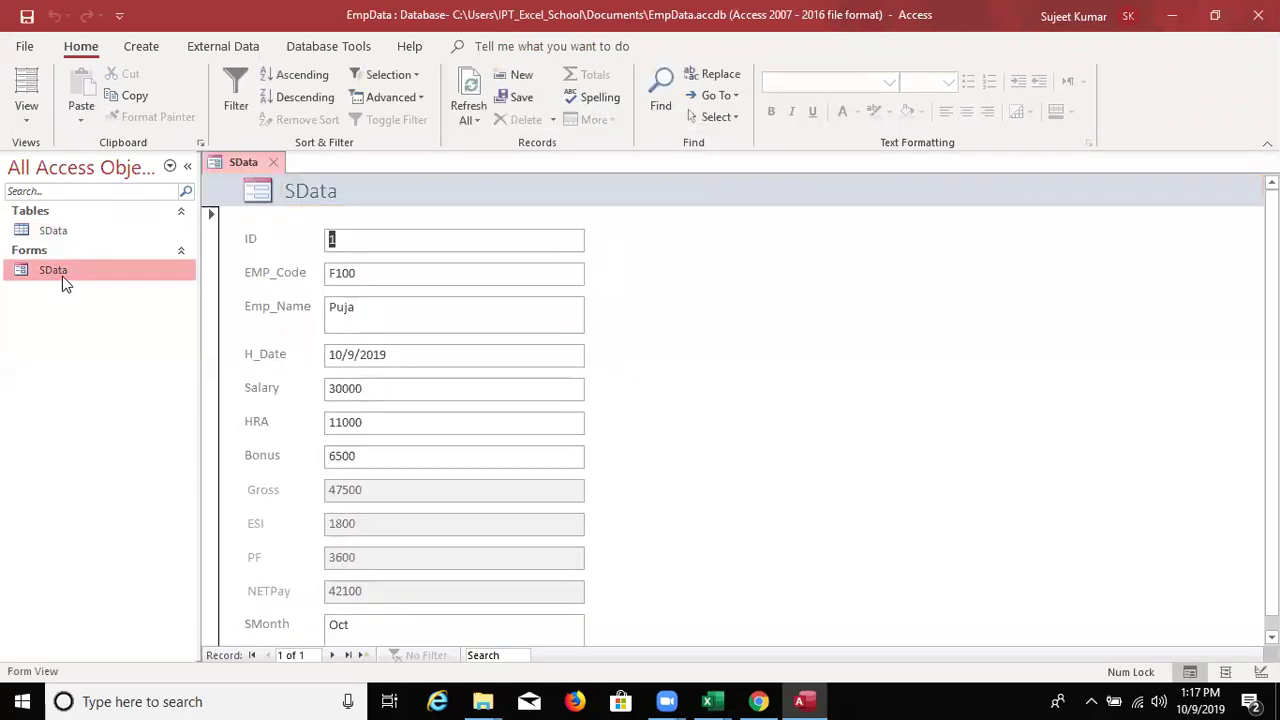
{"action": "right_click", "coordinate": [60, 274]}
{"action": "left_click", "coordinate": [136, 522]}
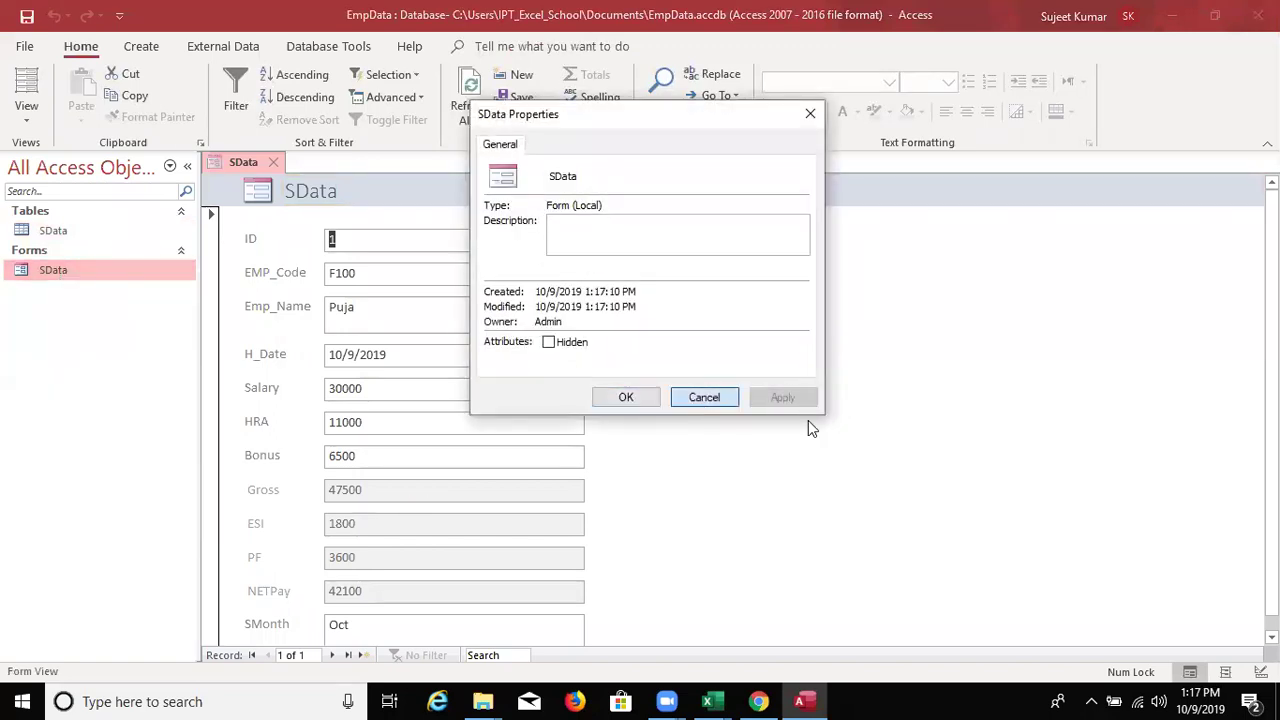
{"action": "key", "text": "Escape"}
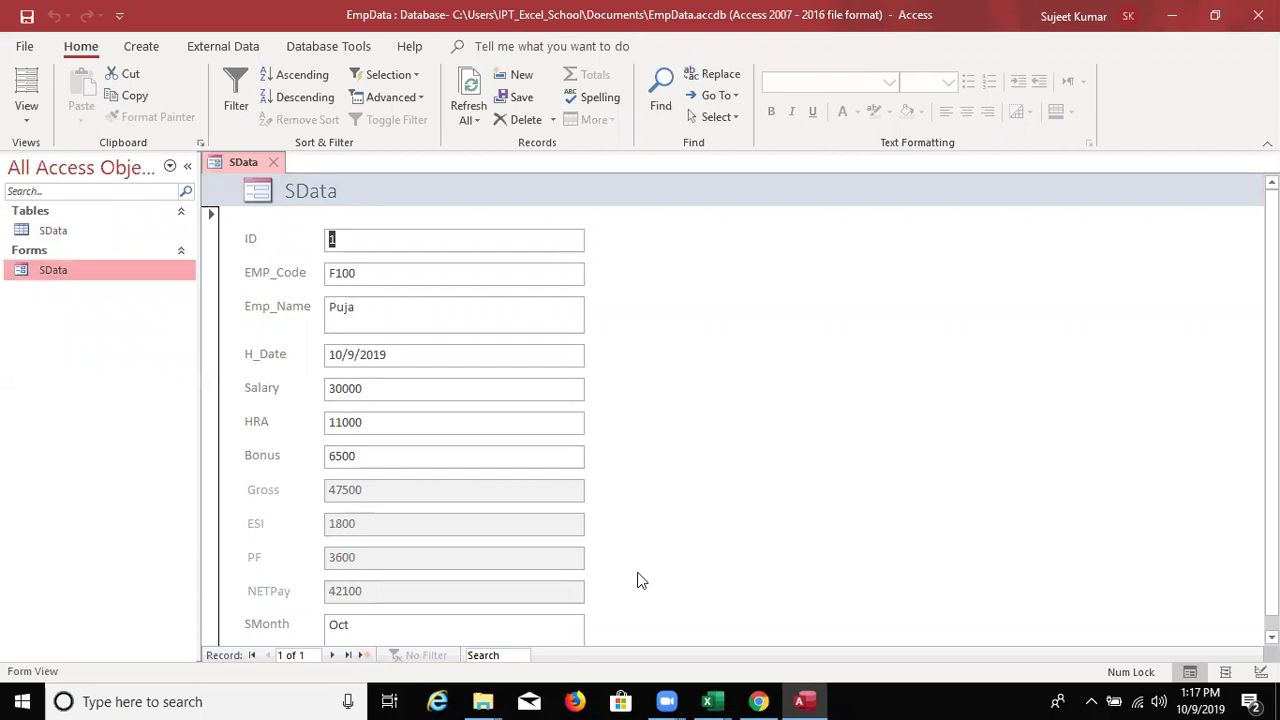
- Start a new record, fill in the first field and pick today's date (10/9/2019) as H_Date
{"action": "left_click", "coordinate": [363, 655]}
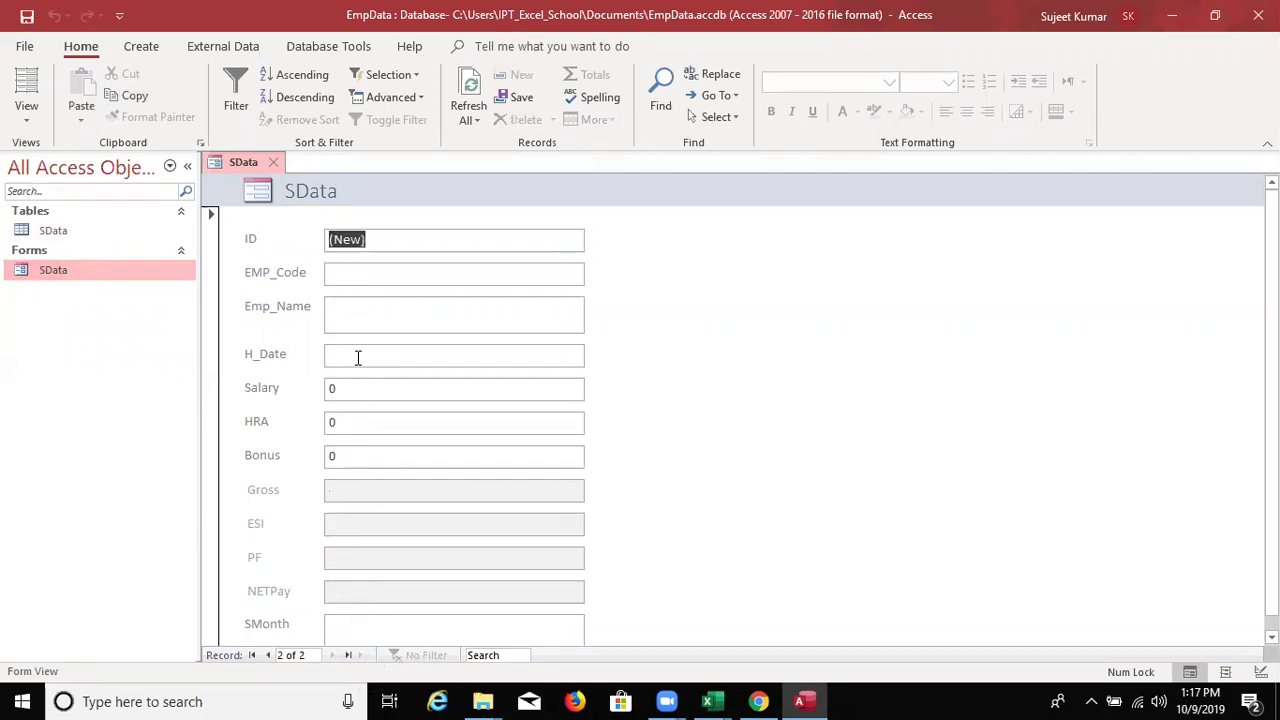
{"action": "left_click", "coordinate": [354, 271]}
{"action": "type", "text": "R"}
{"action": "type", "text": "F101"}
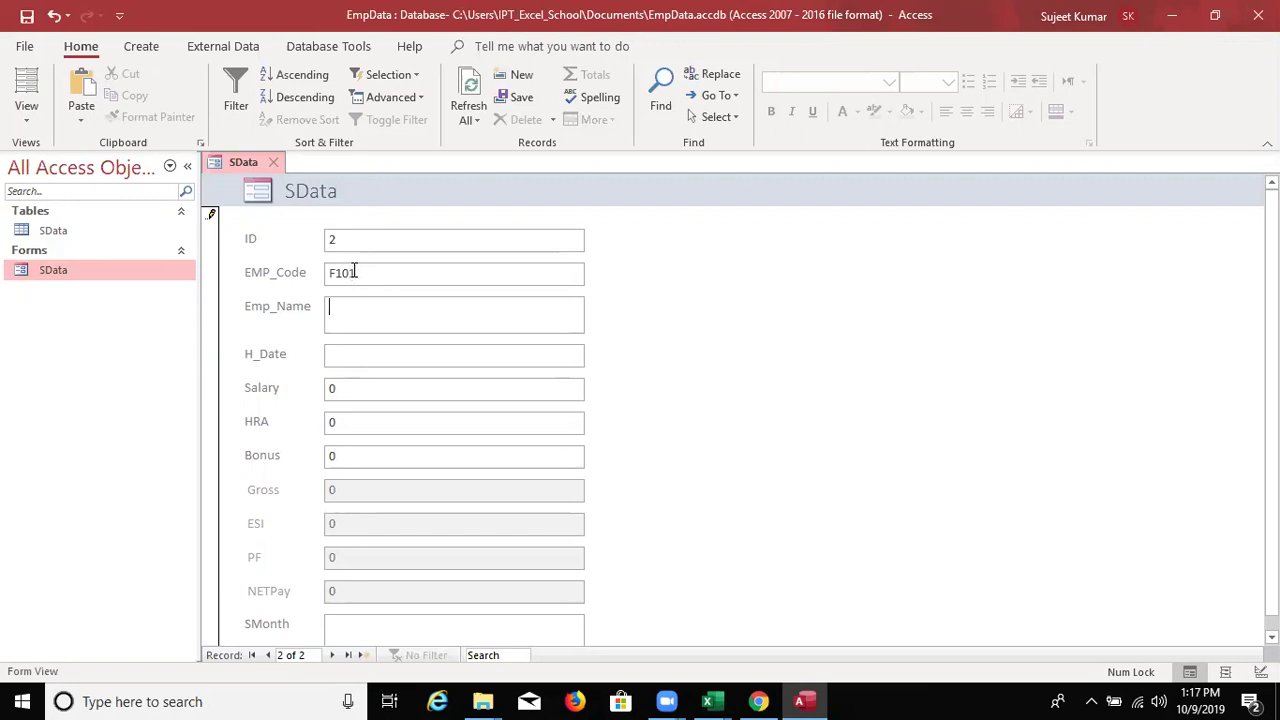
{"action": "type", "text": "P"}
{"action": "key", "text": "Tab"}
{"action": "left_click", "coordinate": [594, 352]}
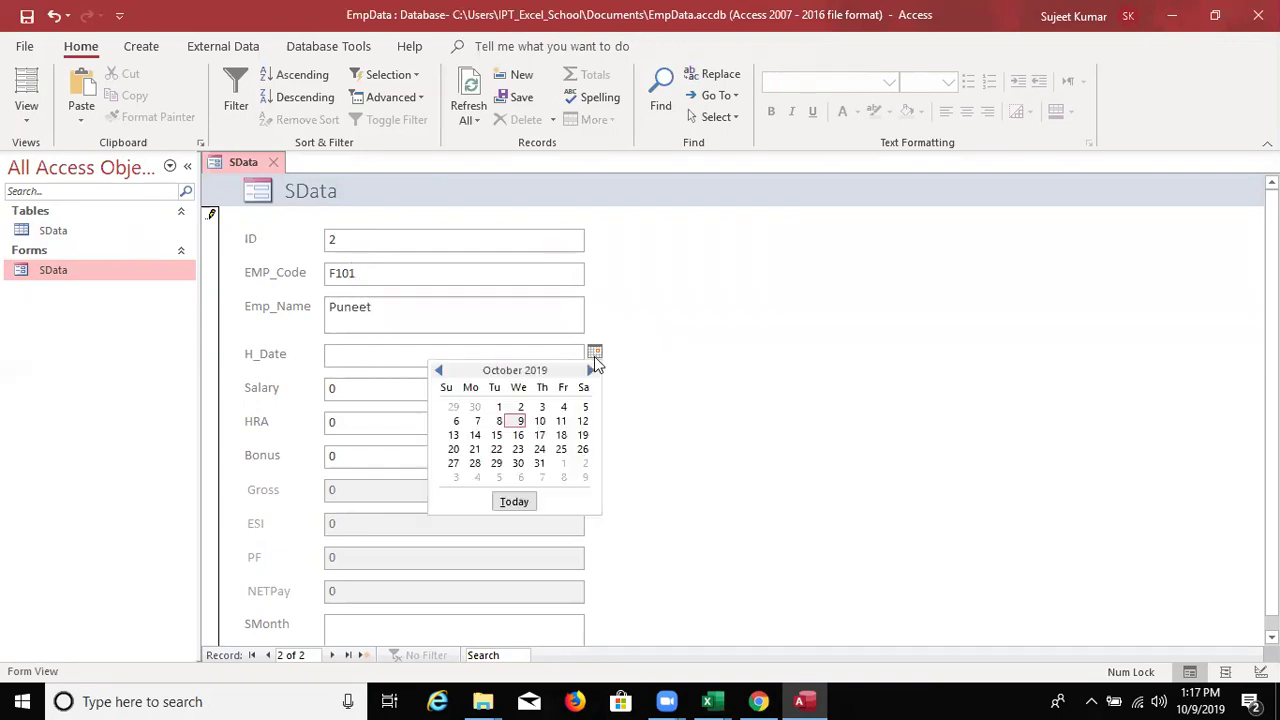
{"action": "left_click", "coordinate": [512, 501]}
- Enter Salary 65000, HRA 4200 and Bonus 1200, then tab on to a blank record
{"action": "left_click", "coordinate": [412, 387]}
{"action": "double_click", "coordinate": [412, 387]}
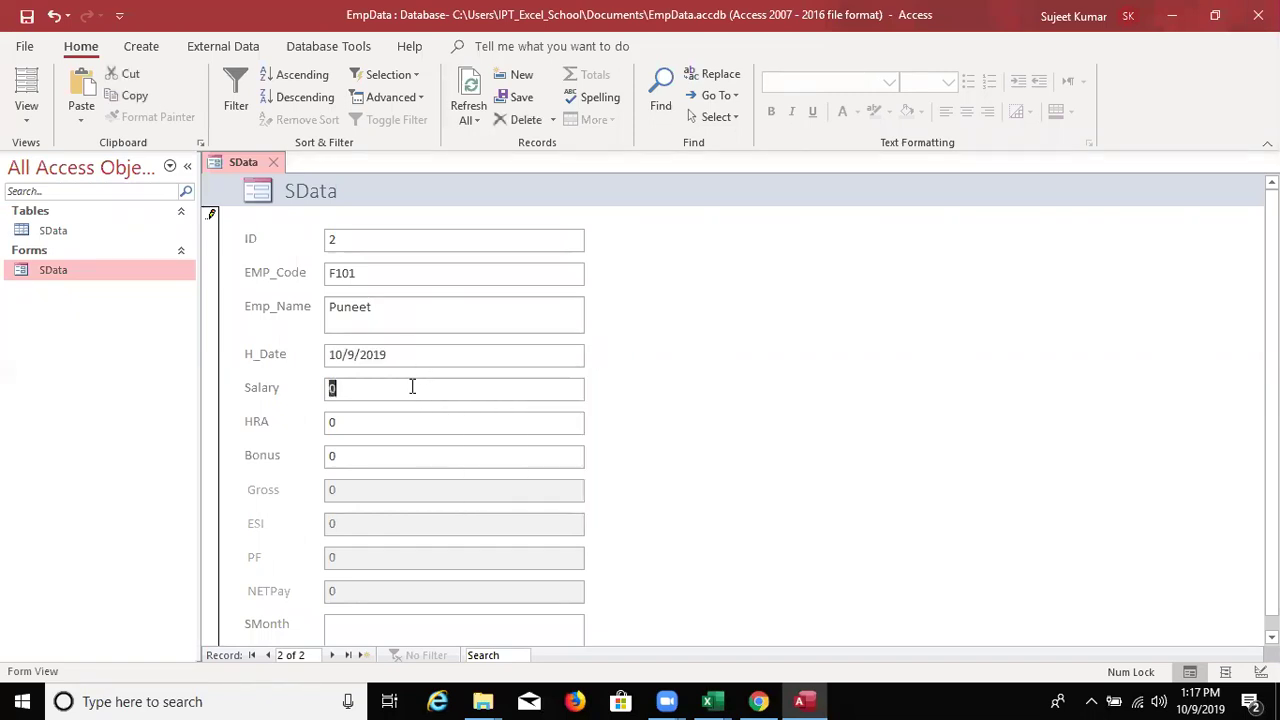
{"action": "type", "text": "65000"}
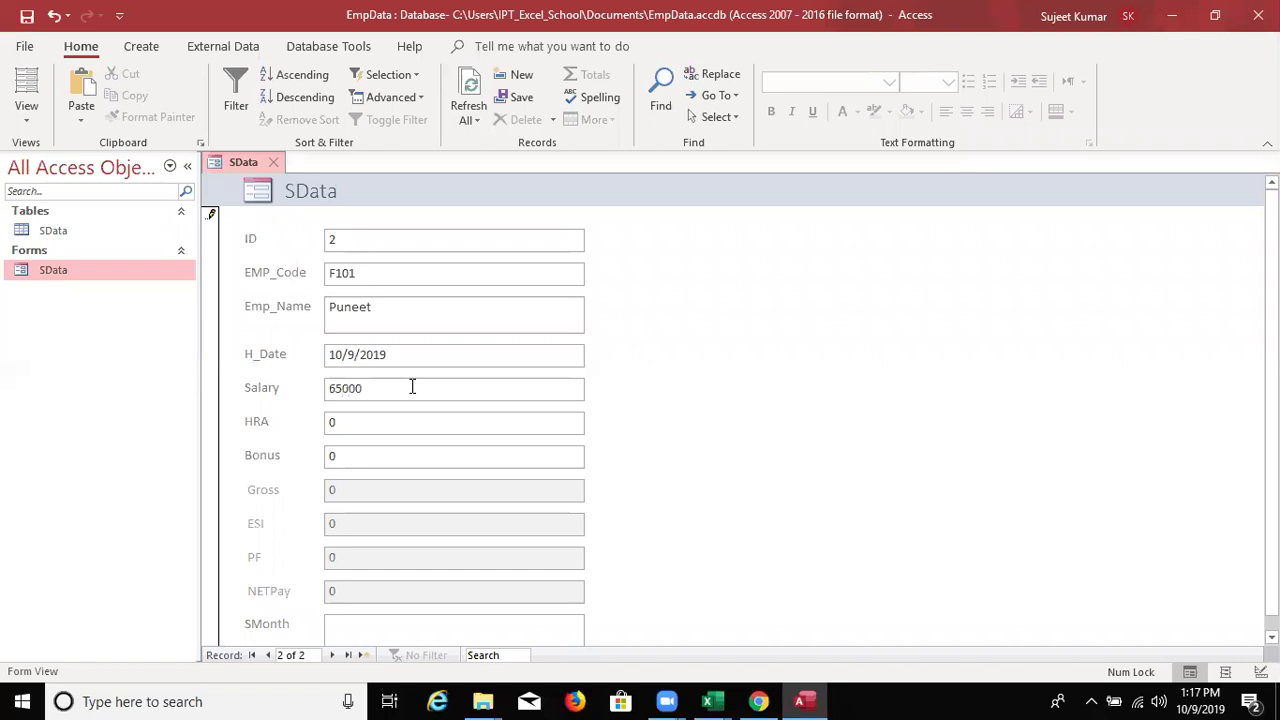
{"action": "key", "text": "Tab"}
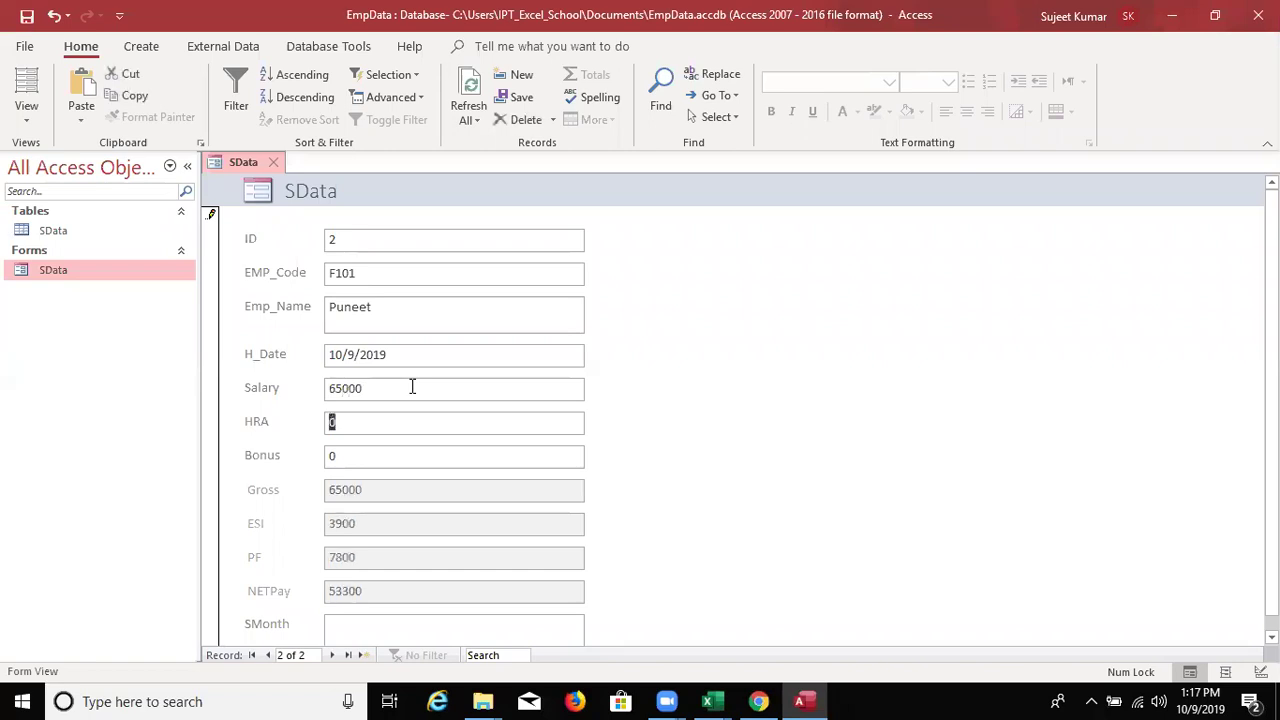
{"action": "type", "text": "4200"}
{"action": "key", "text": "Tab"}
{"action": "type", "text": "12"}
{"action": "key", "text": "Tab"}
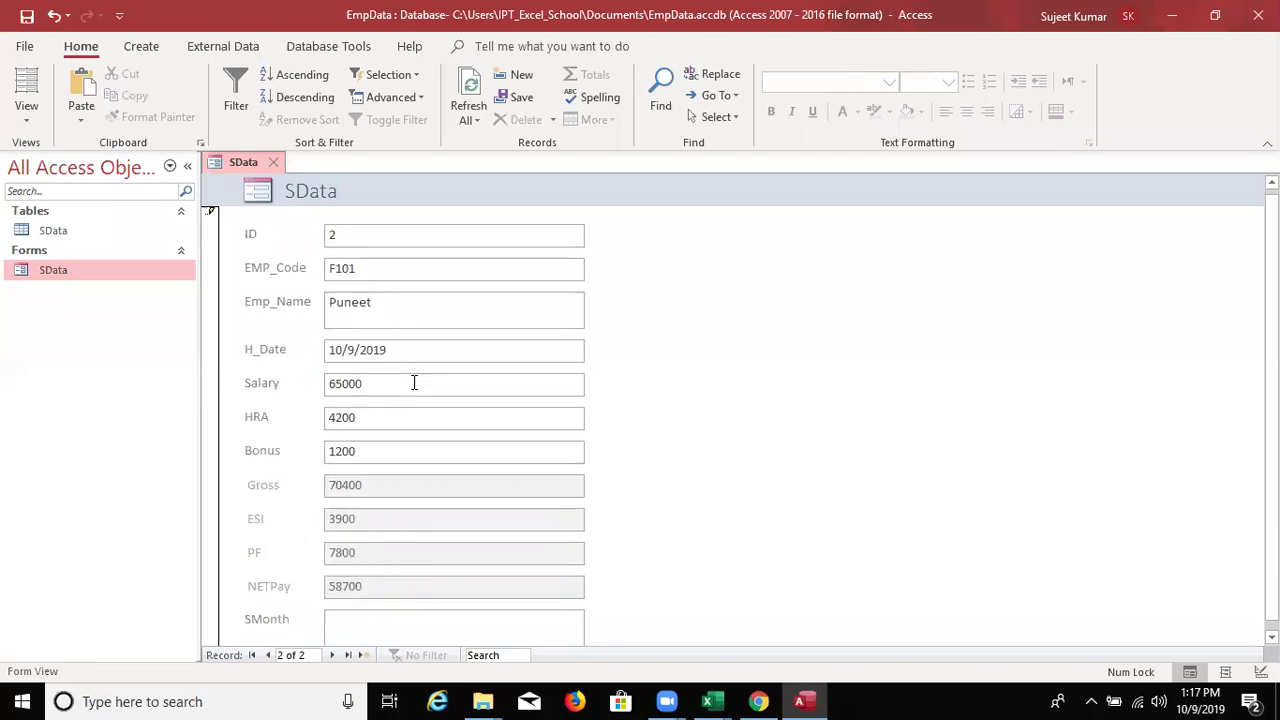
{"action": "key", "text": "shift+Tab"}
{"action": "key", "text": "Tab"}
{"action": "key", "text": "Tab"}
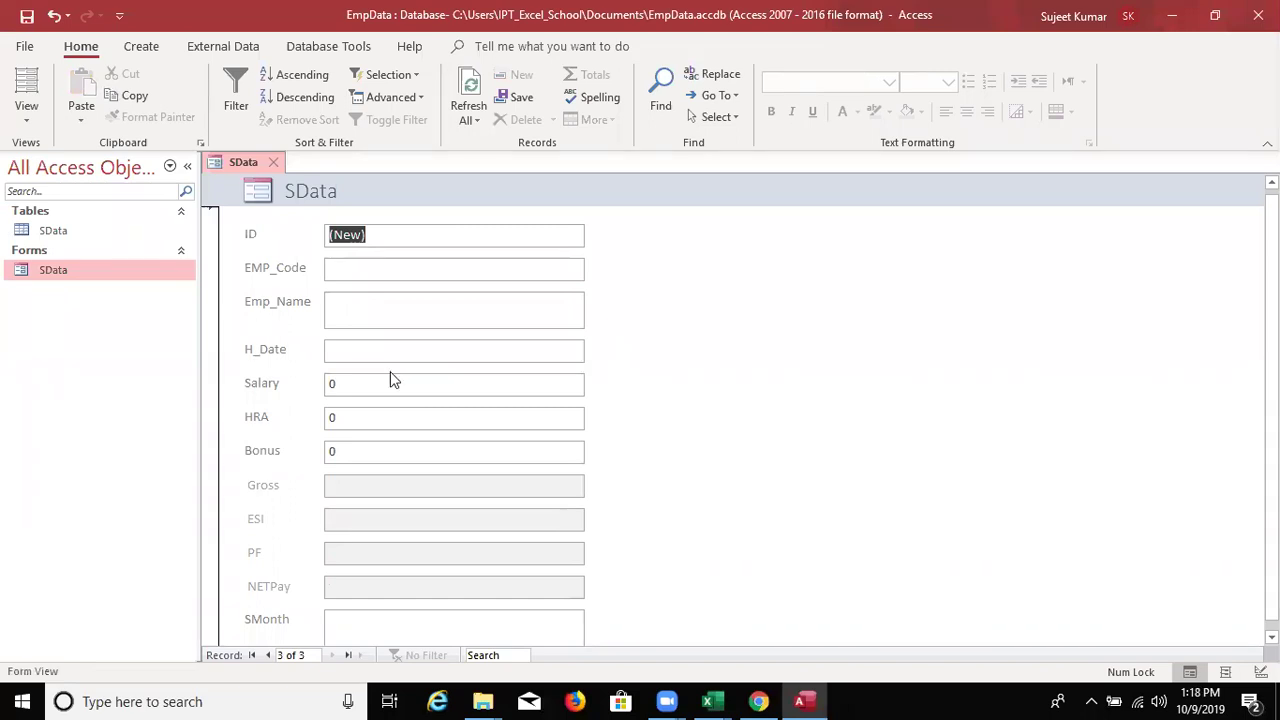
{"action": "scroll", "coordinate": [480, 465], "scroll_direction": "down", "scroll_amount": 1}
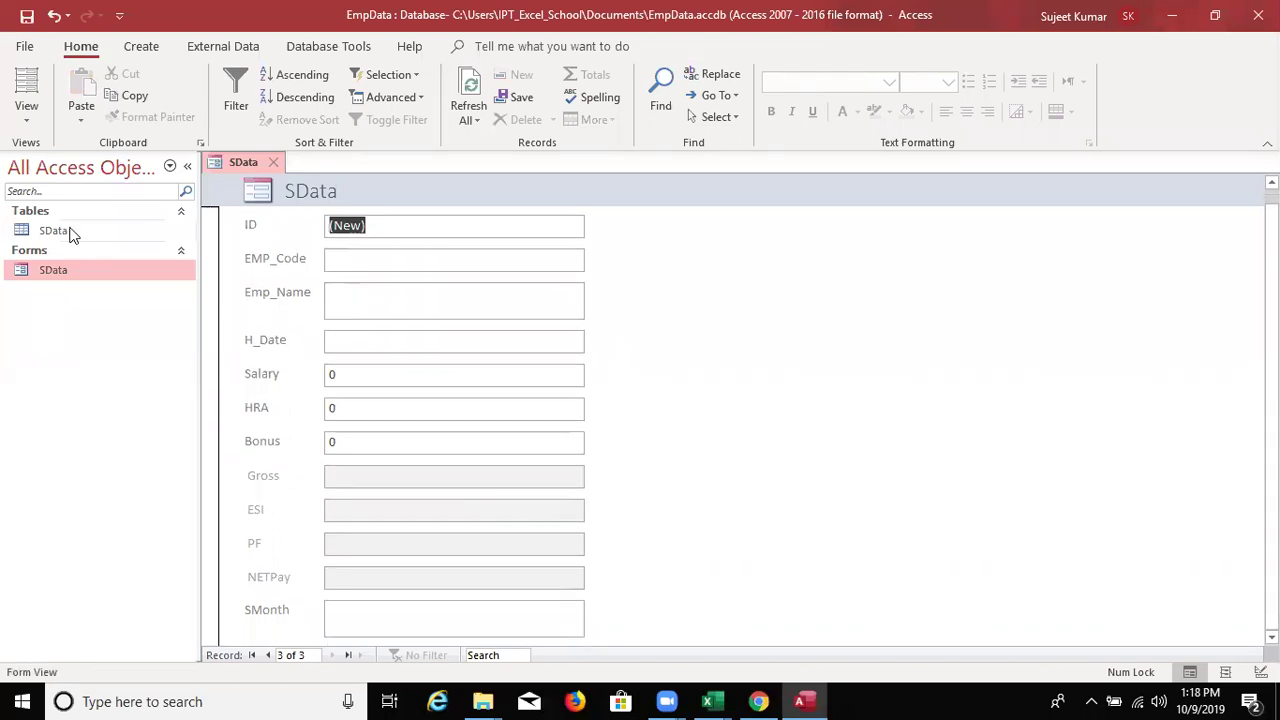
- Open the SData table to review the two records, then close the table and the SData form
{"action": "double_click", "coordinate": [70, 231]}
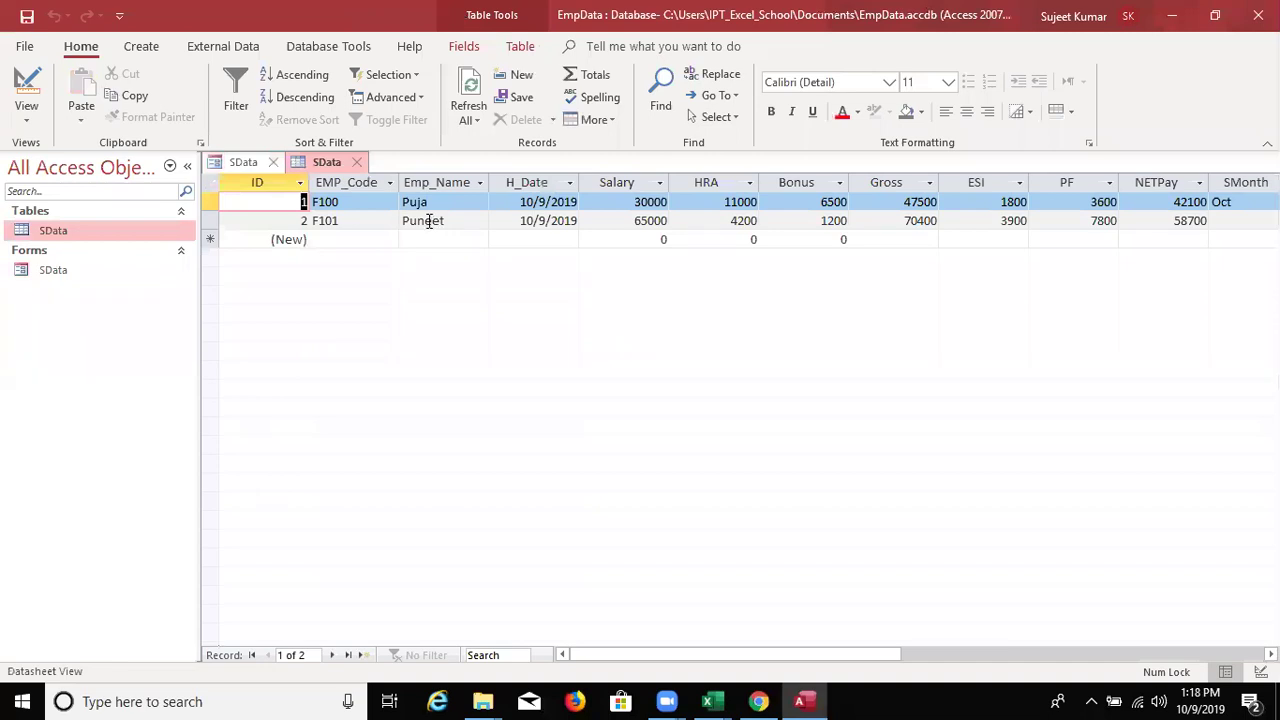
{"action": "left_click", "coordinate": [356, 161]}
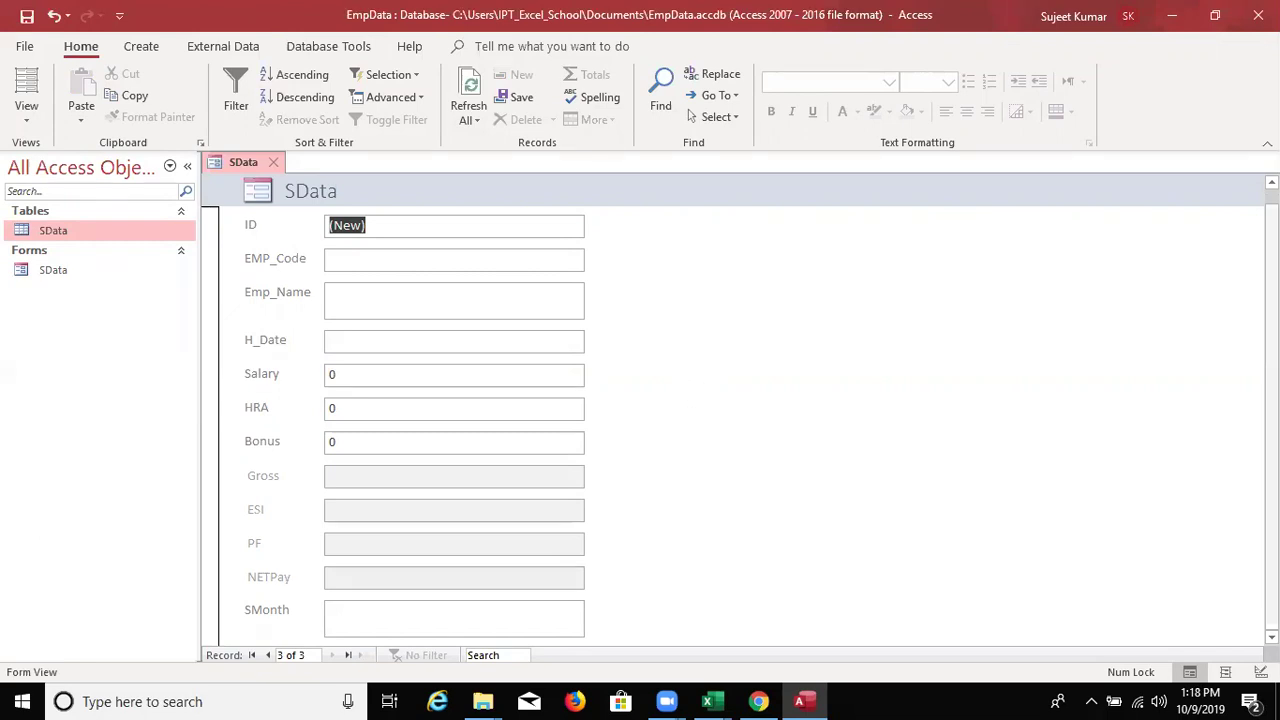
{"action": "left_click", "coordinate": [274, 163]}
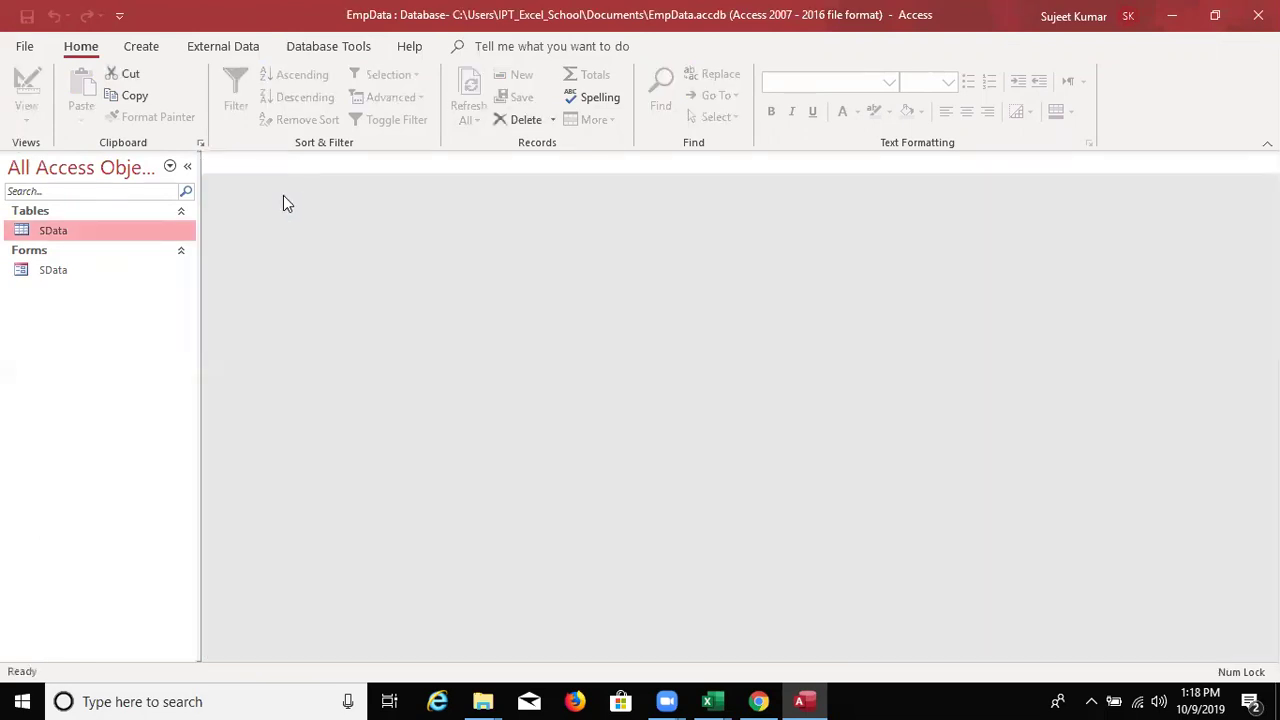
{"action": "left_click", "coordinate": [72, 268]}
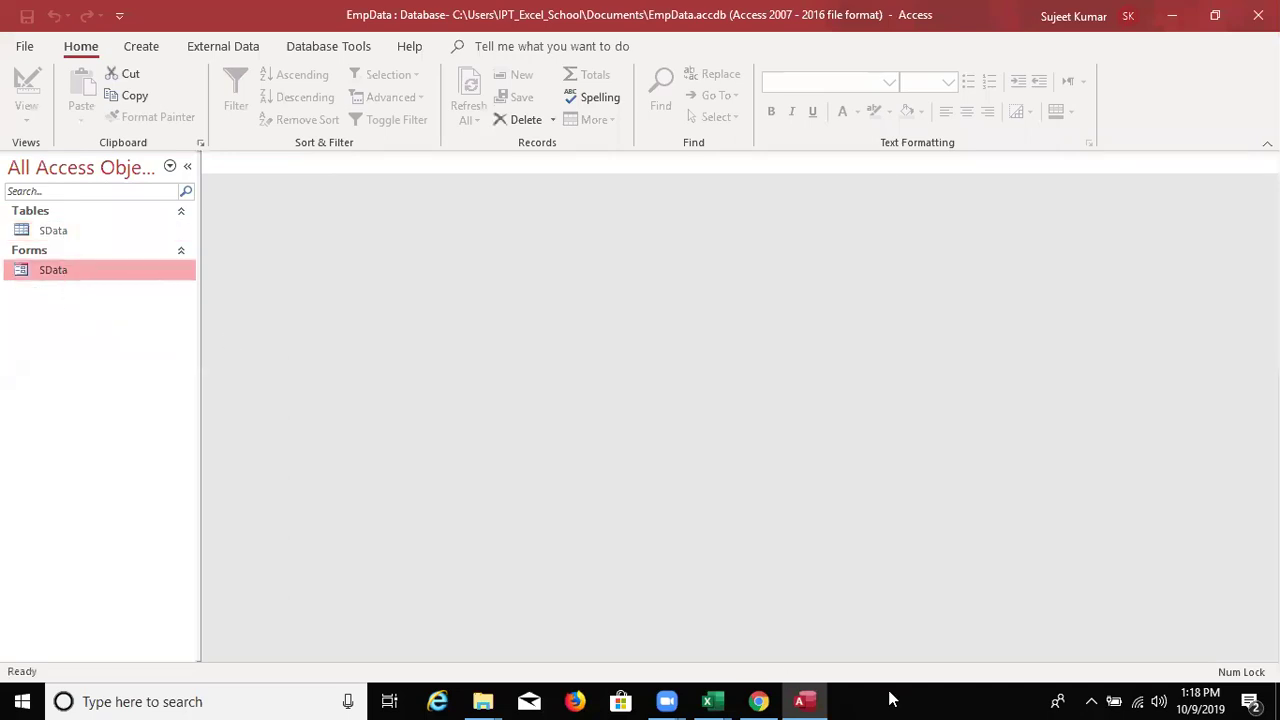
- In Book4, fill employee codes down column A and delete the F101 and F102 rows
{"action": "left_click", "coordinate": [718, 699]}
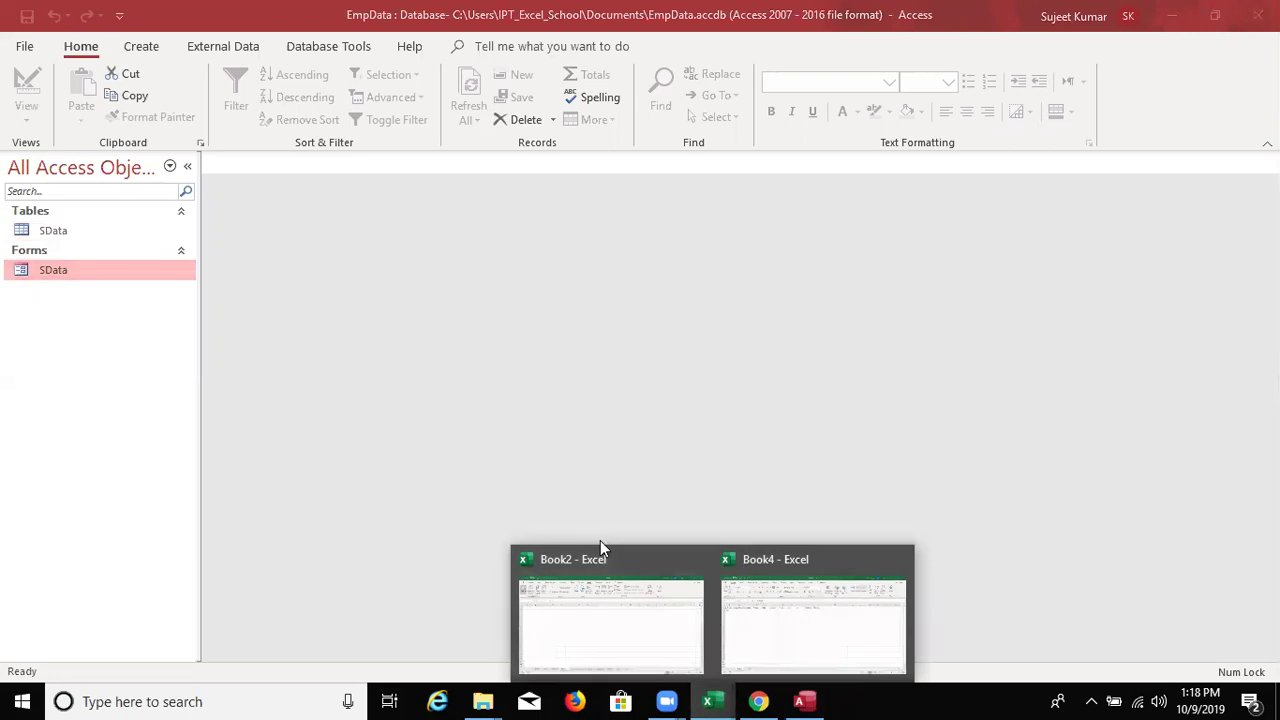
{"action": "left_click", "coordinate": [759, 643]}
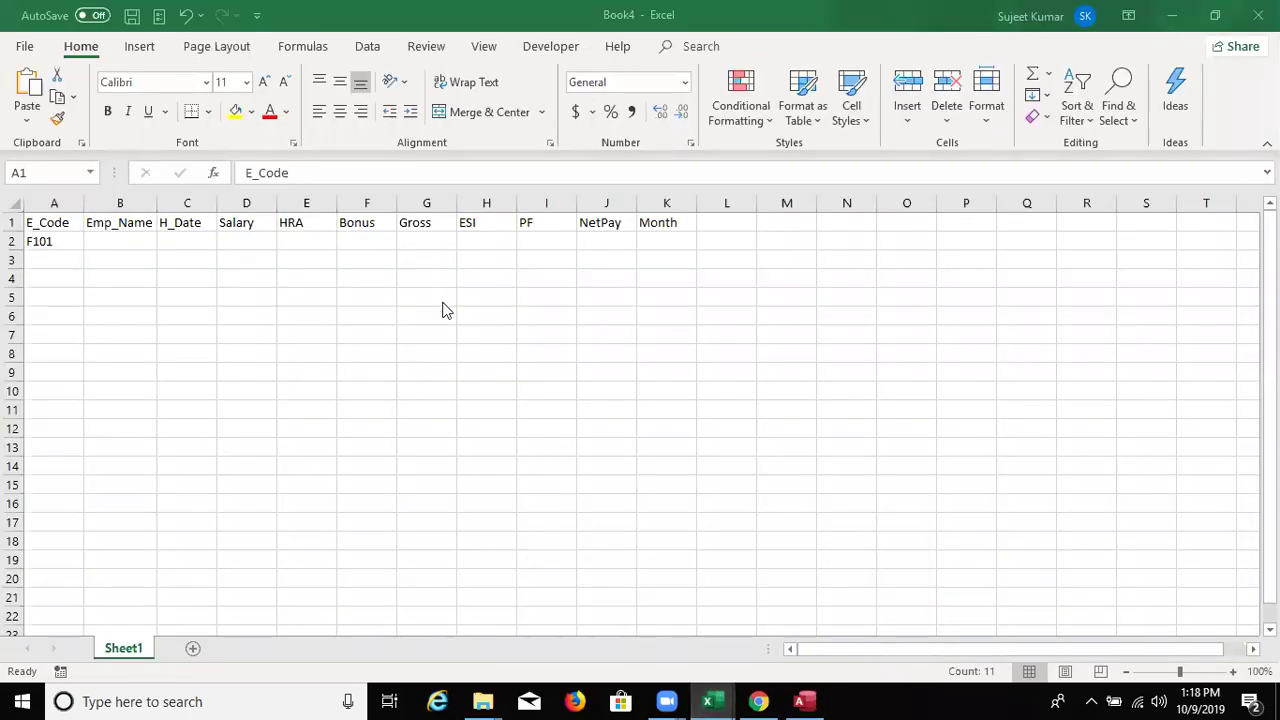
{"action": "left_click", "coordinate": [77, 241]}
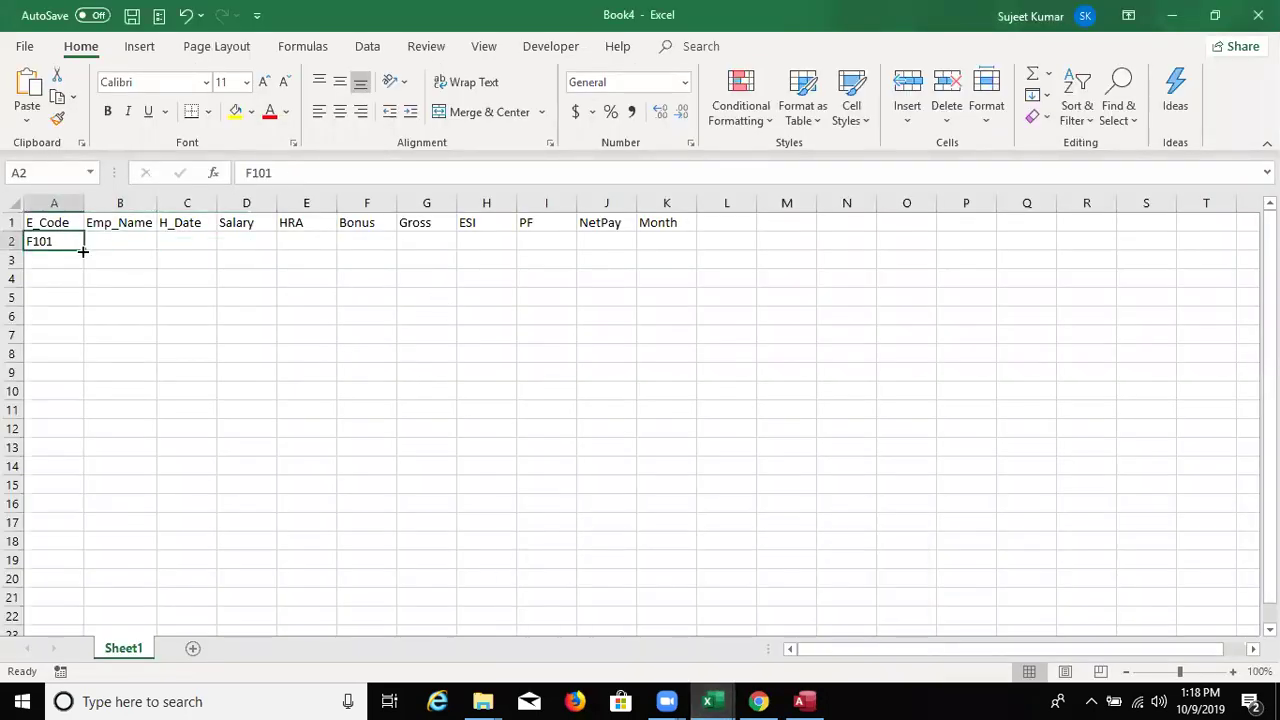
{"action": "left_click_drag", "start_coordinate": [84, 250], "coordinate": [88, 548]}
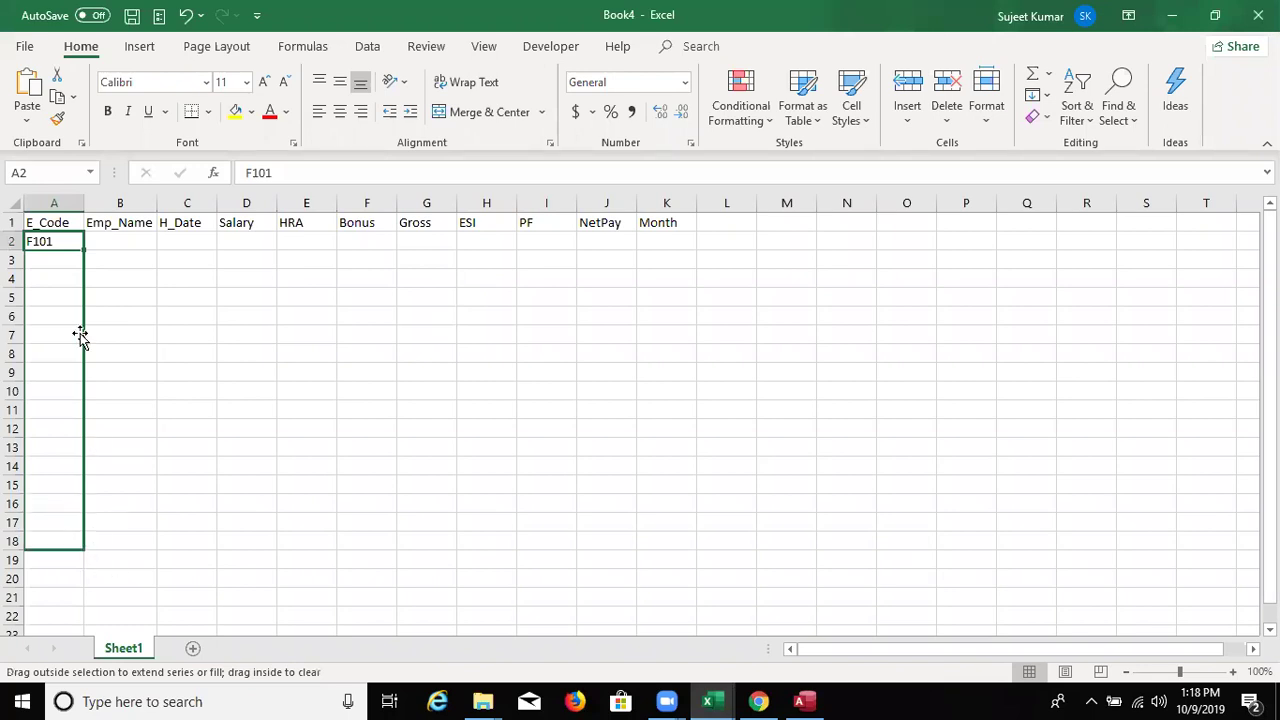
{"action": "left_click_drag", "start_coordinate": [7, 240], "coordinate": [7, 258]}
{"action": "key", "text": "ctrl+minus"}
- Enter Puja, Neeraj, Kavita and Mohan in B2:B5 and repeat them down to row 16
{"action": "left_click", "coordinate": [136, 245]}
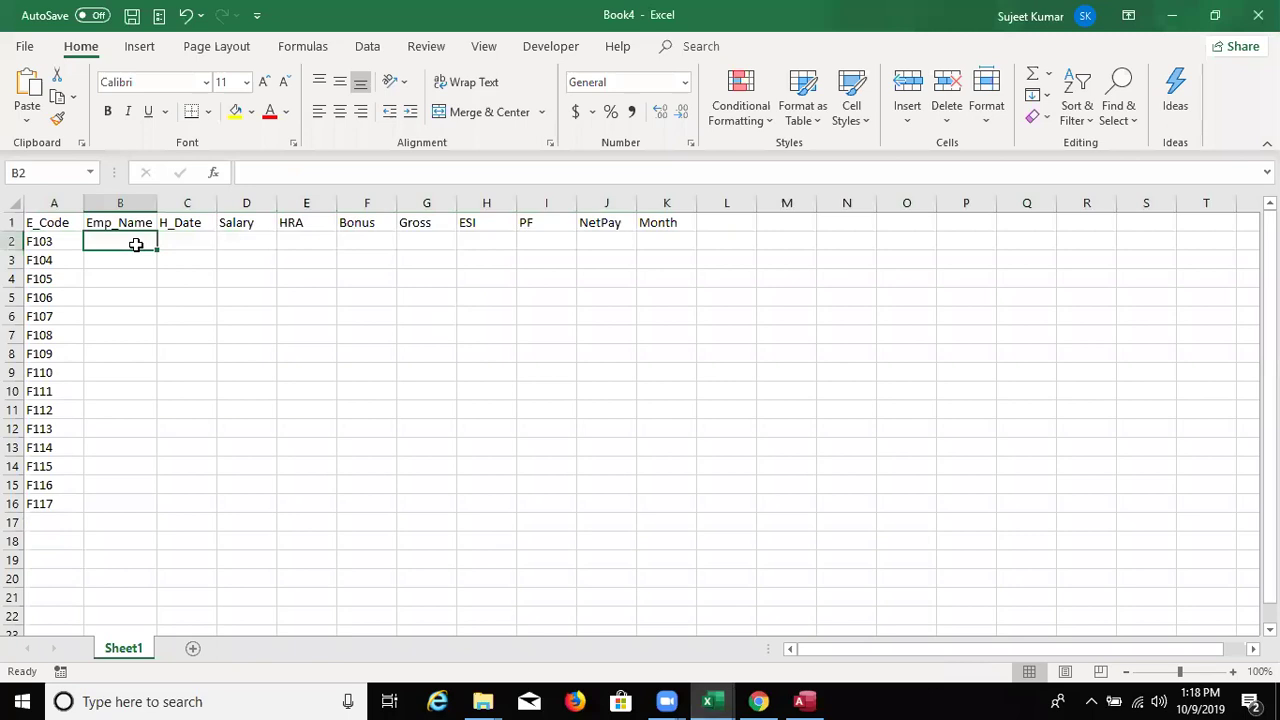
{"action": "type", "text": "Pra"}
{"action": "key", "text": "BackSpace"}
{"action": "key", "text": "BackSpace"}
{"action": "key", "text": "BackSpace"}
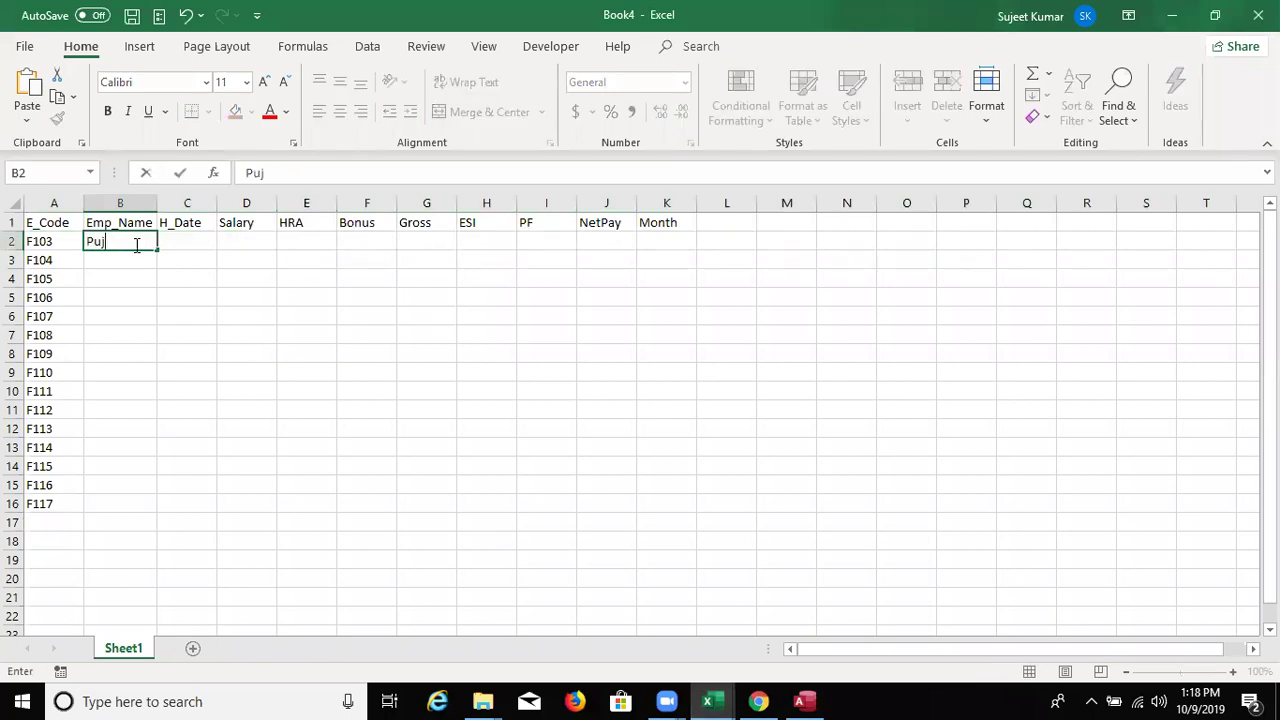
{"action": "type", "text": "a"}
{"action": "key", "text": "Return"}
{"action": "type", "text": "Nee"}
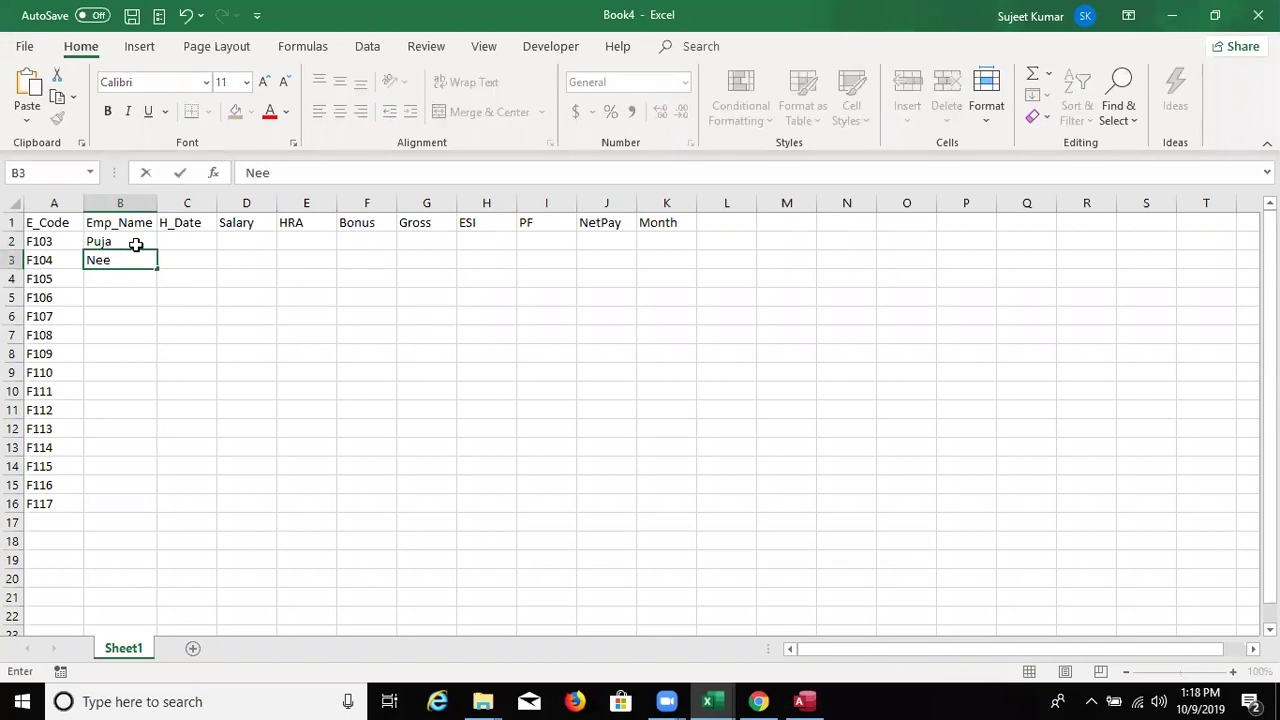
{"action": "type", "text": "raj"}
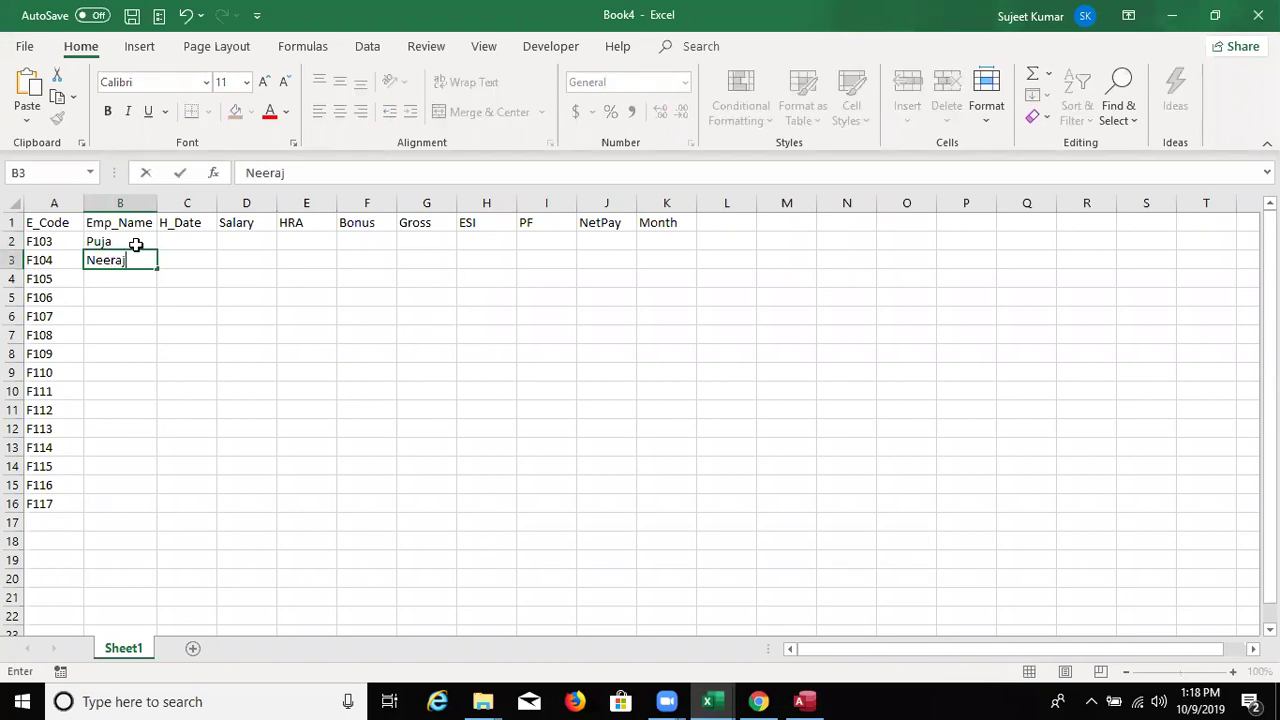
{"action": "key", "text": "Return"}
{"action": "type", "text": "Kavita"}
{"action": "key", "text": "Return"}
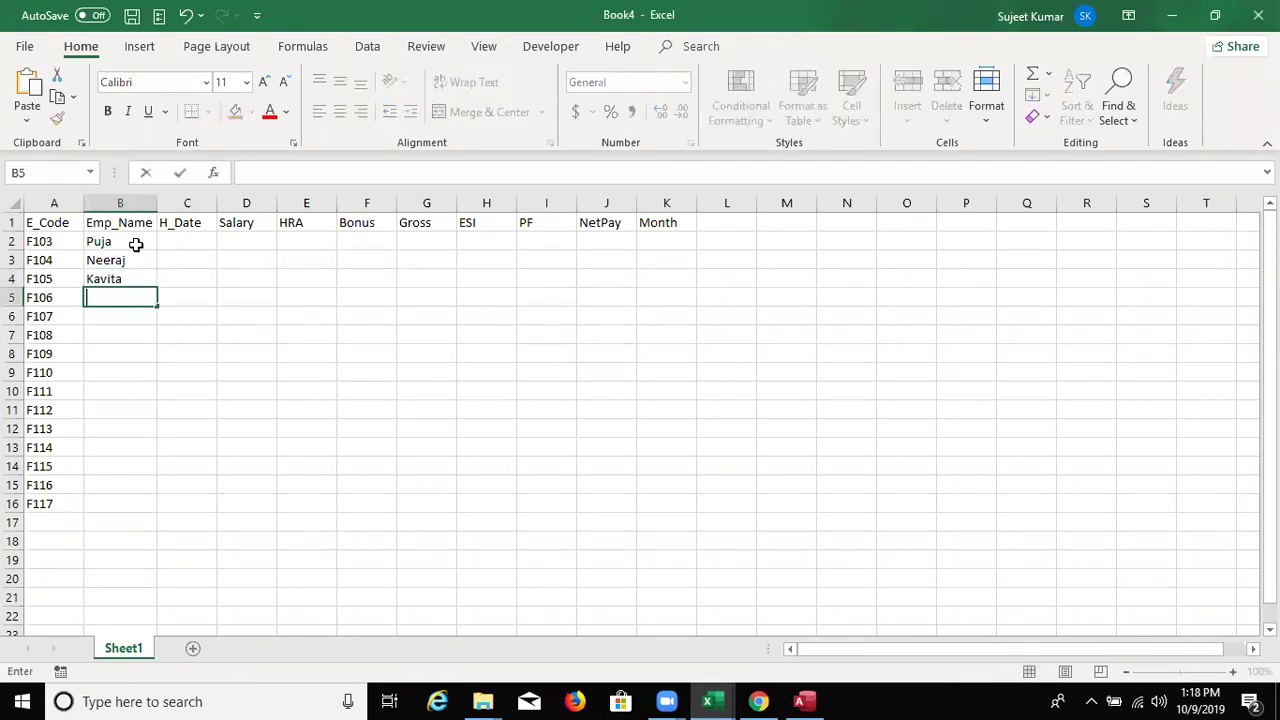
{"action": "type", "text": "Mohan"}
{"action": "key", "text": "Return"}
{"action": "left_click", "coordinate": [143, 241]}
{"action": "left_click_drag", "start_coordinate": [143, 241], "coordinate": [136, 295]}
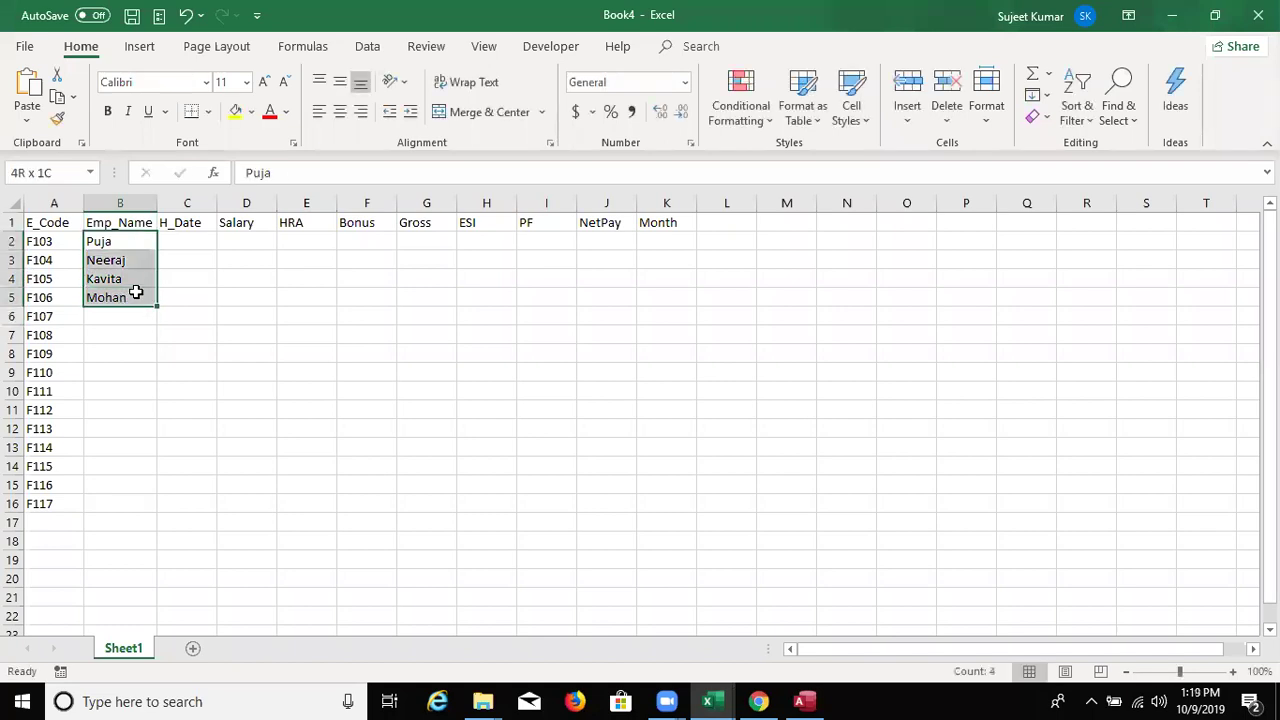
{"action": "double_click", "coordinate": [157, 306]}
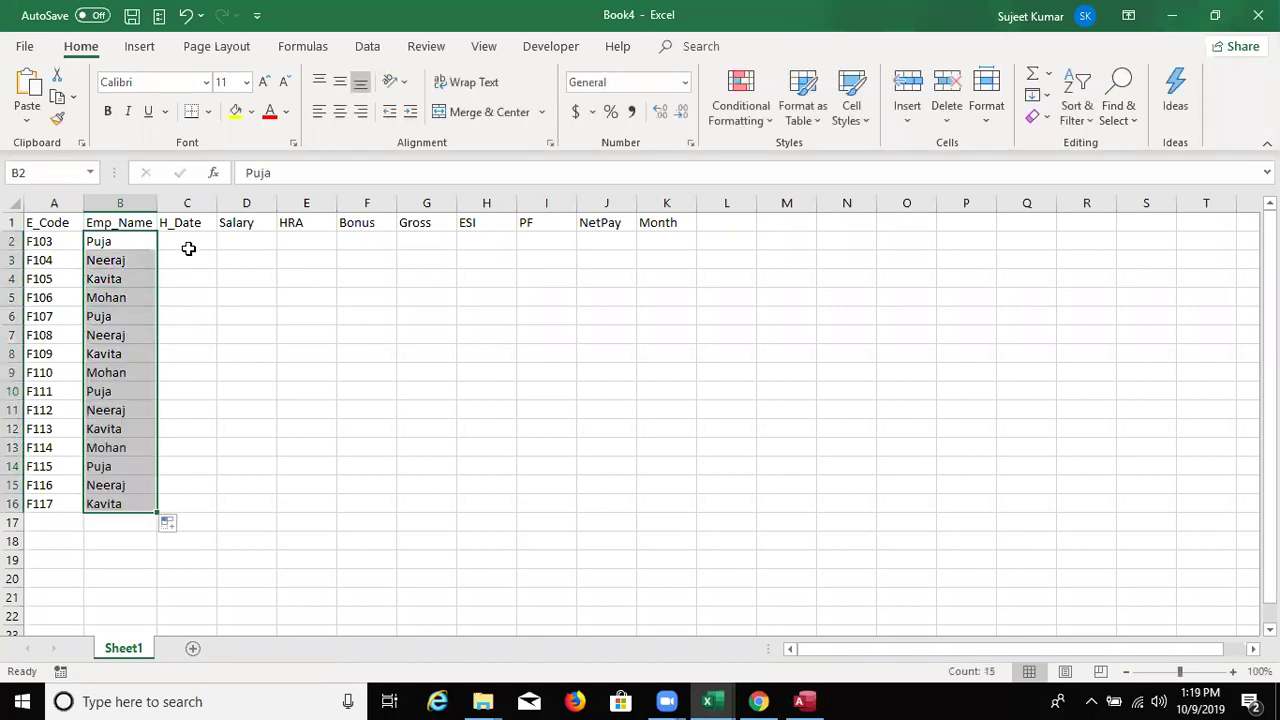
- Enter 1/1 in C2 and fill the hire dates through 15-Jan
{"action": "left_click", "coordinate": [190, 247]}
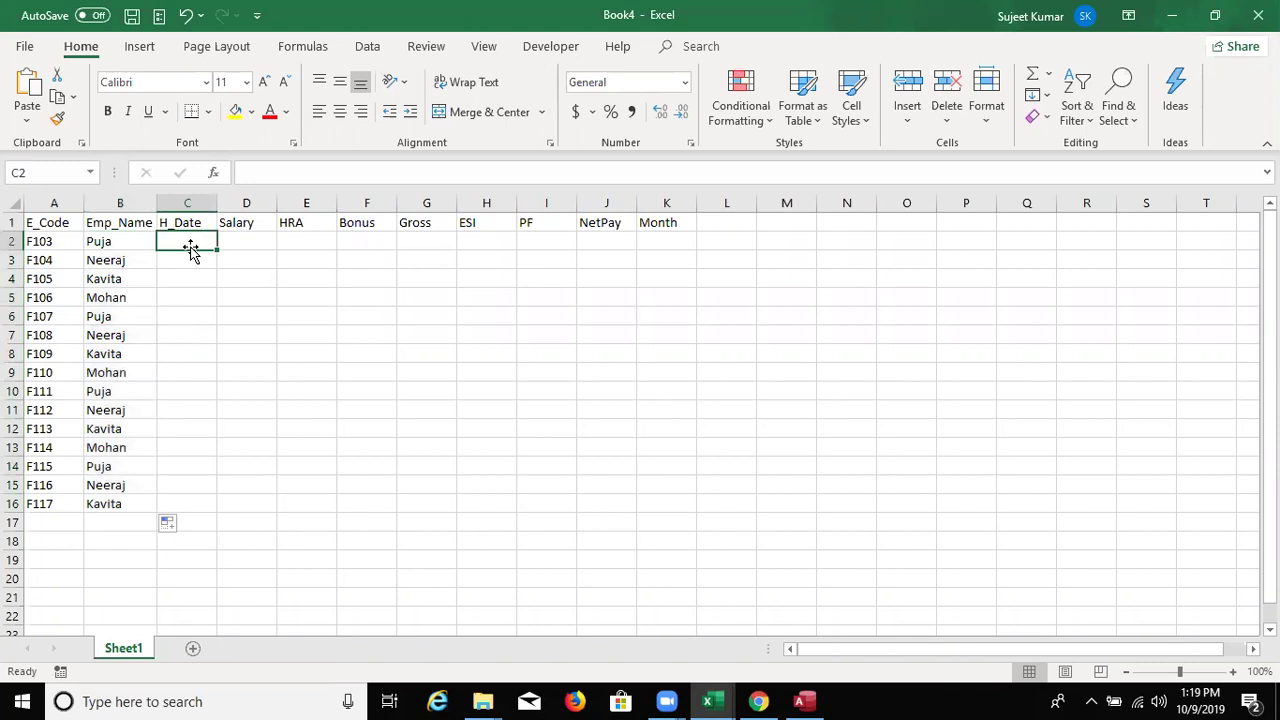
{"action": "type", "text": "1/1"}
{"action": "key", "text": "Return"}
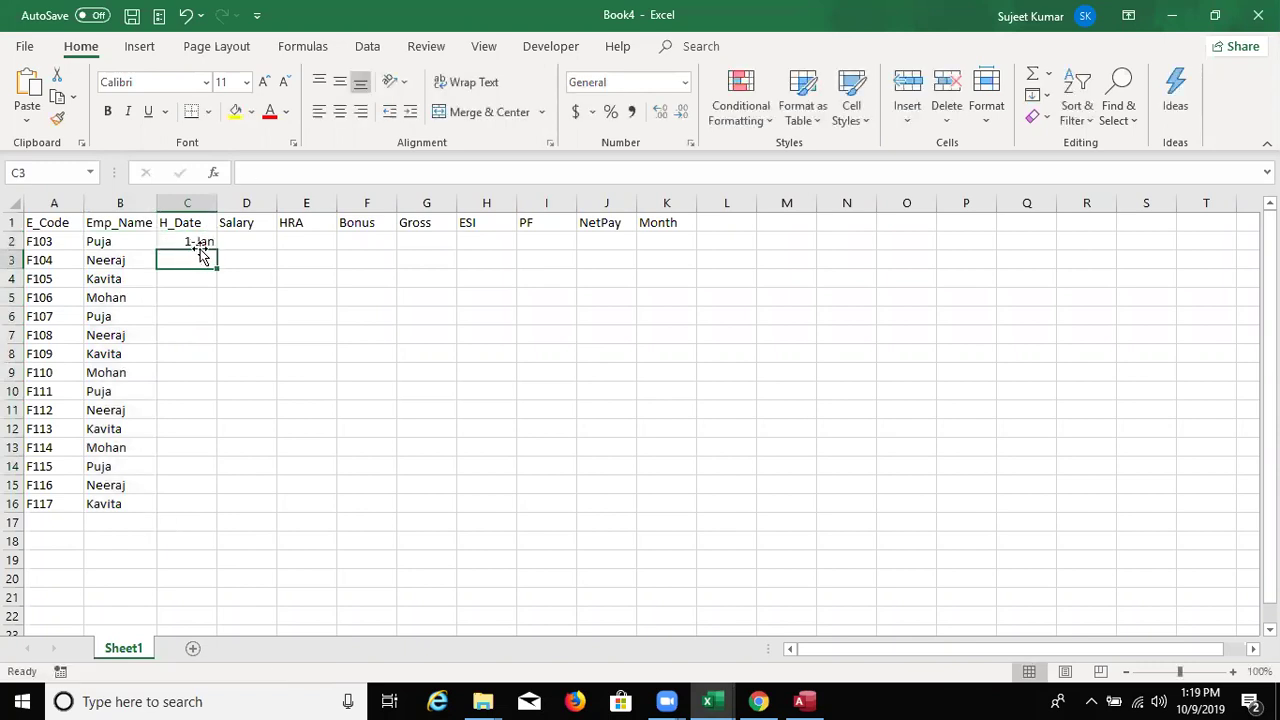
{"action": "left_click", "coordinate": [206, 241]}
{"action": "double_click", "coordinate": [216, 250]}
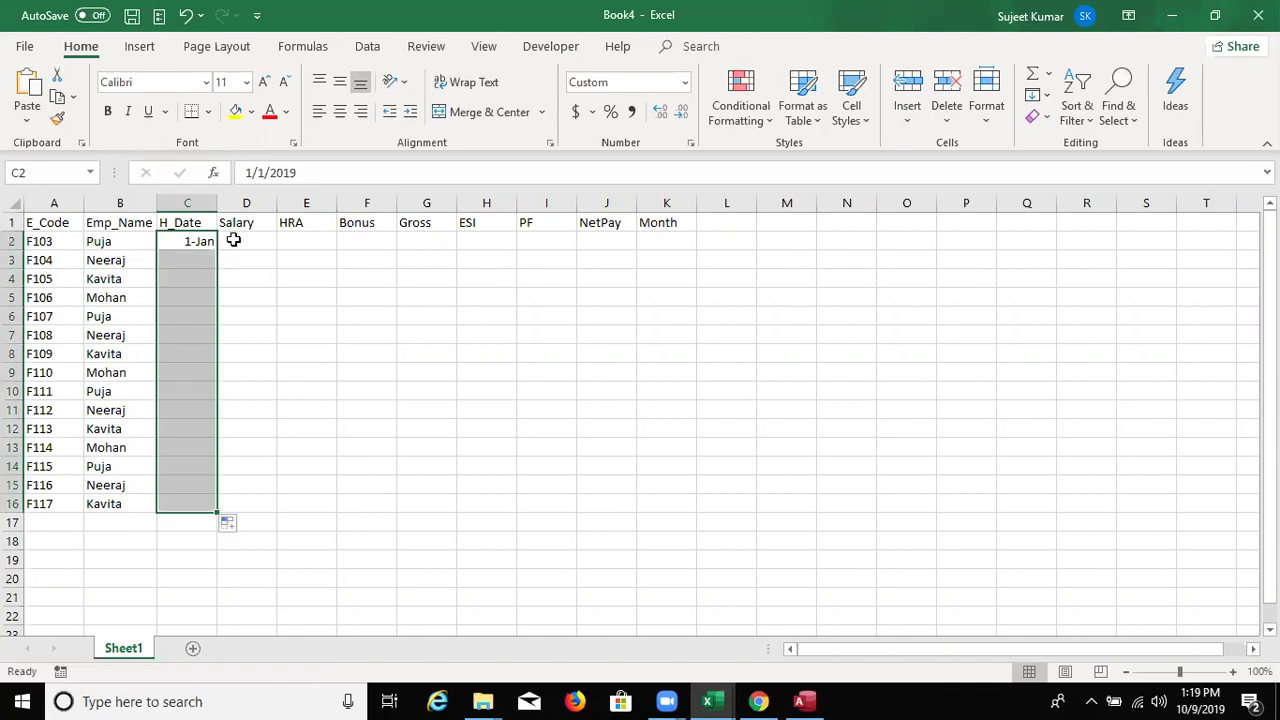
{"action": "left_click", "coordinate": [233, 241]}
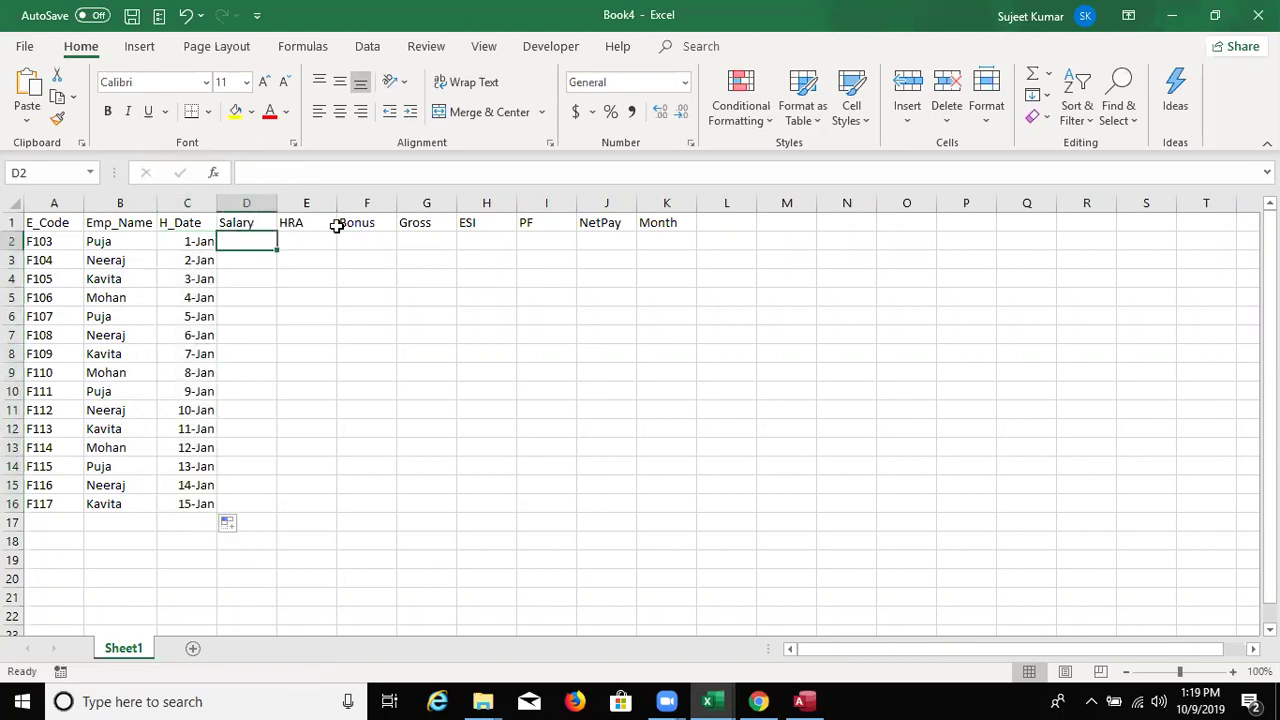
- Fill Salary, HRA and Bonus with =RANDBETWEEN(1000,50000) for every row
{"action": "type", "text": "=ra"}
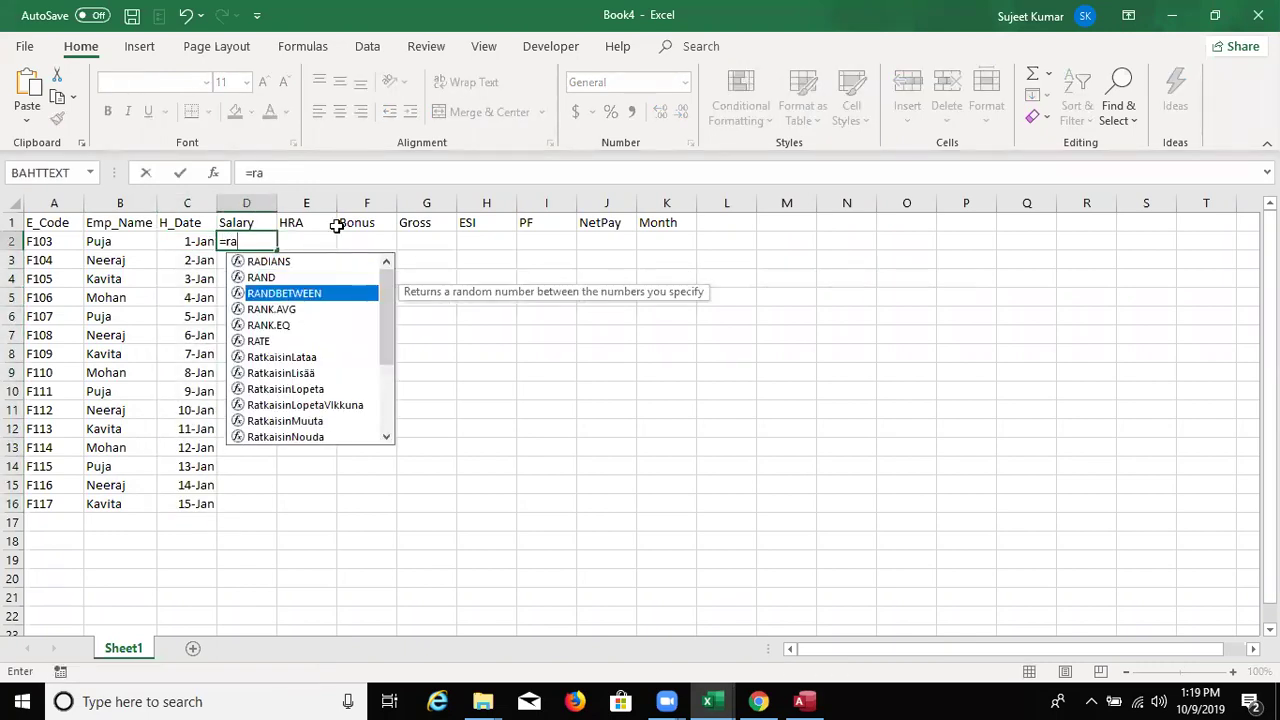
{"action": "key", "text": "Tab"}
{"action": "type", "text": "1000"}
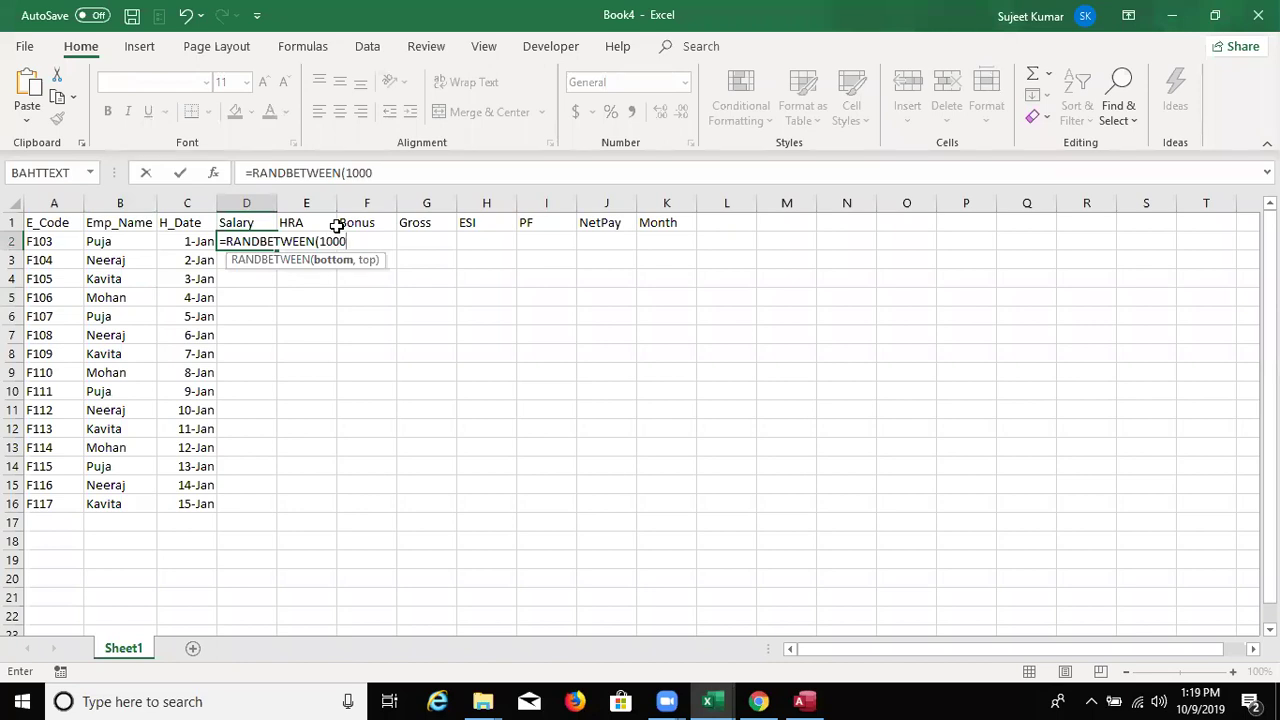
{"action": "type", "text": ",50000"}
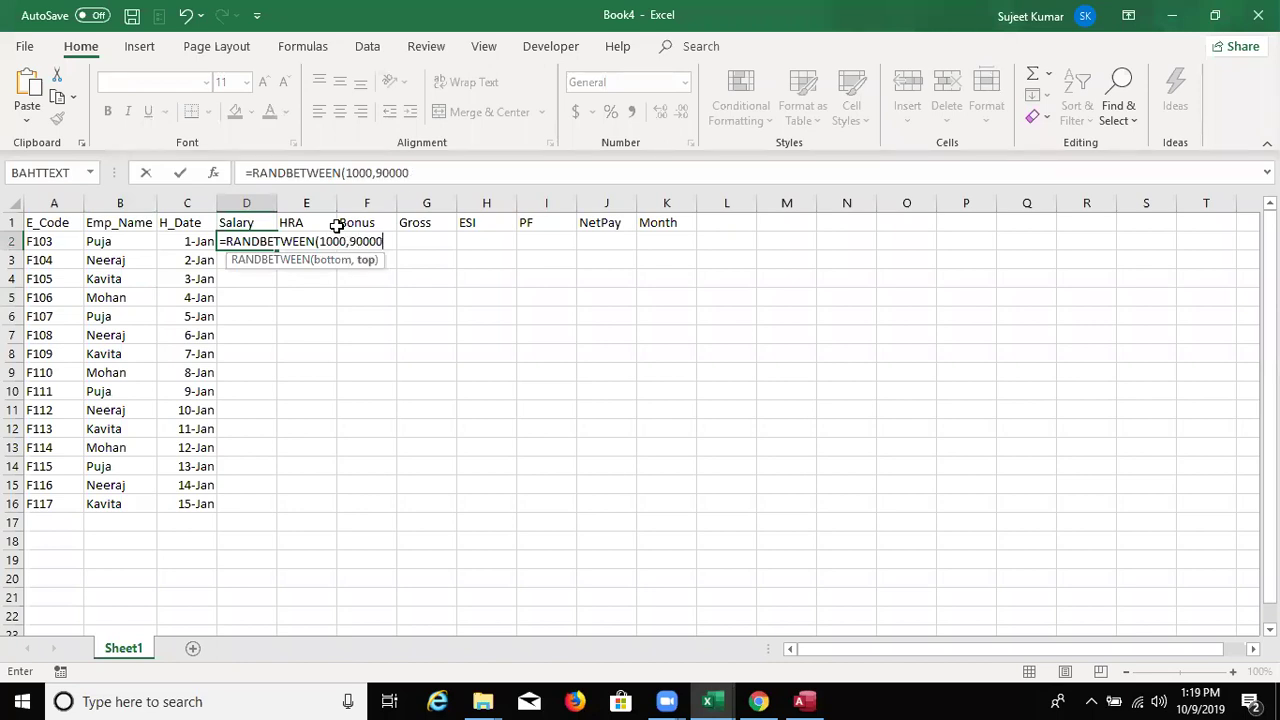
{"action": "key", "text": "Return"}
{"action": "key", "text": "Up"}
{"action": "key", "text": "shift+Right"}
{"action": "key", "text": "shift+Right"}
{"action": "key", "text": "shift+Down"}
{"action": "key", "text": "shift+Down"}
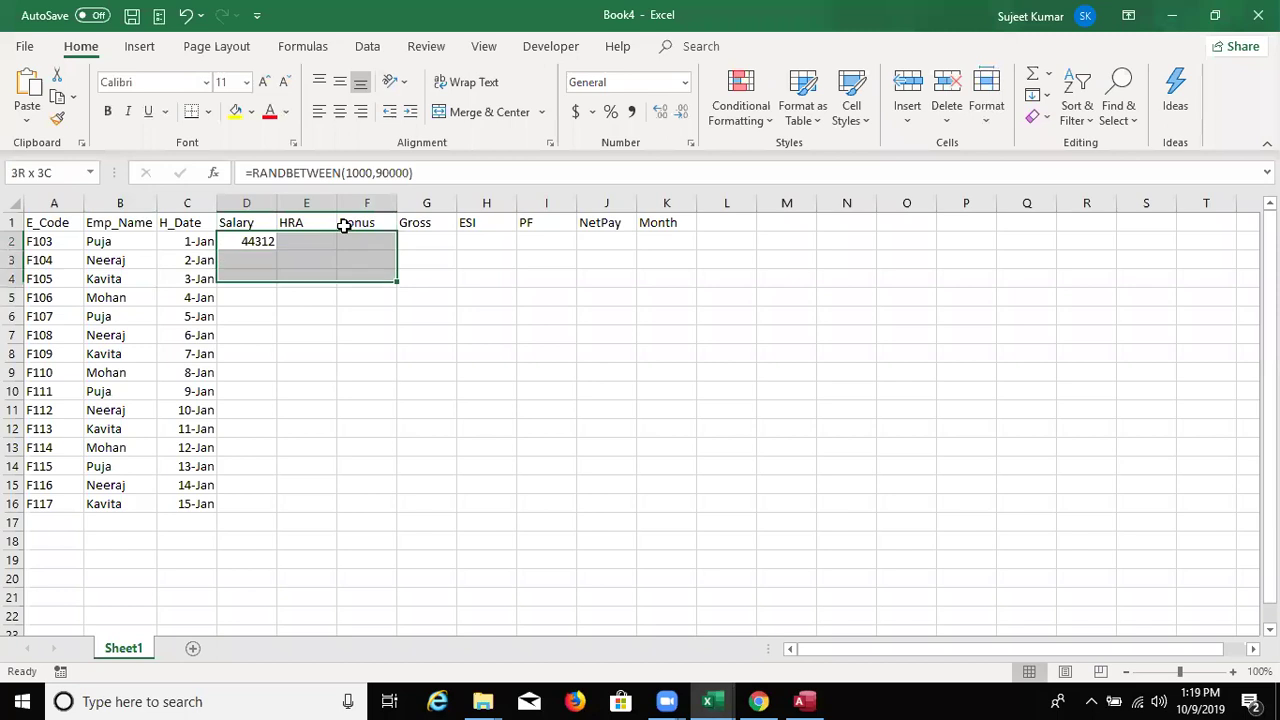
{"action": "key", "text": "shift+Down"}
{"action": "key", "text": "shift+Down"}
{"action": "key", "text": "shift+Down"}
{"action": "key", "text": "shift+Down"}
{"action": "key", "text": "shift+Down"}
{"action": "key", "text": "shift+Down"}
{"action": "key", "text": "shift+Down"}
{"action": "key", "text": "shift+Down"}
{"action": "key", "text": "shift+Down"}
{"action": "key", "text": "shift+Down"}
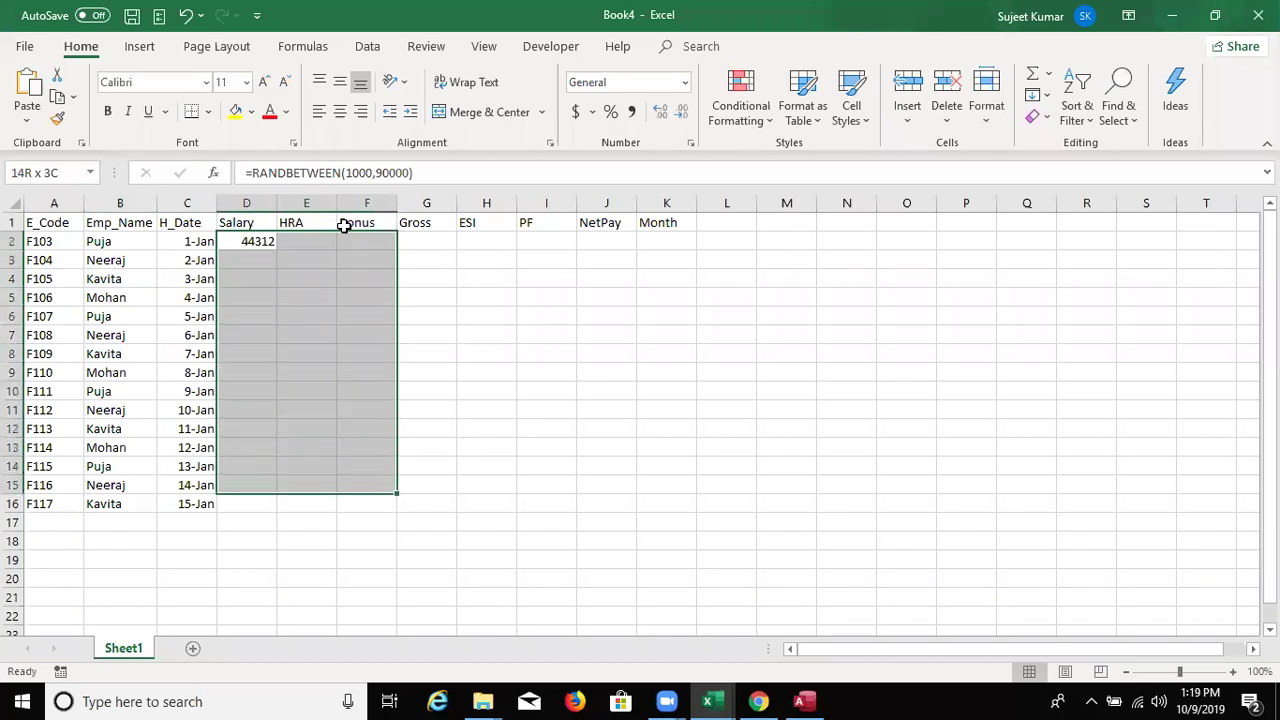
{"action": "key", "text": "shift+Down"}
{"action": "key", "text": "ctrl+d"}
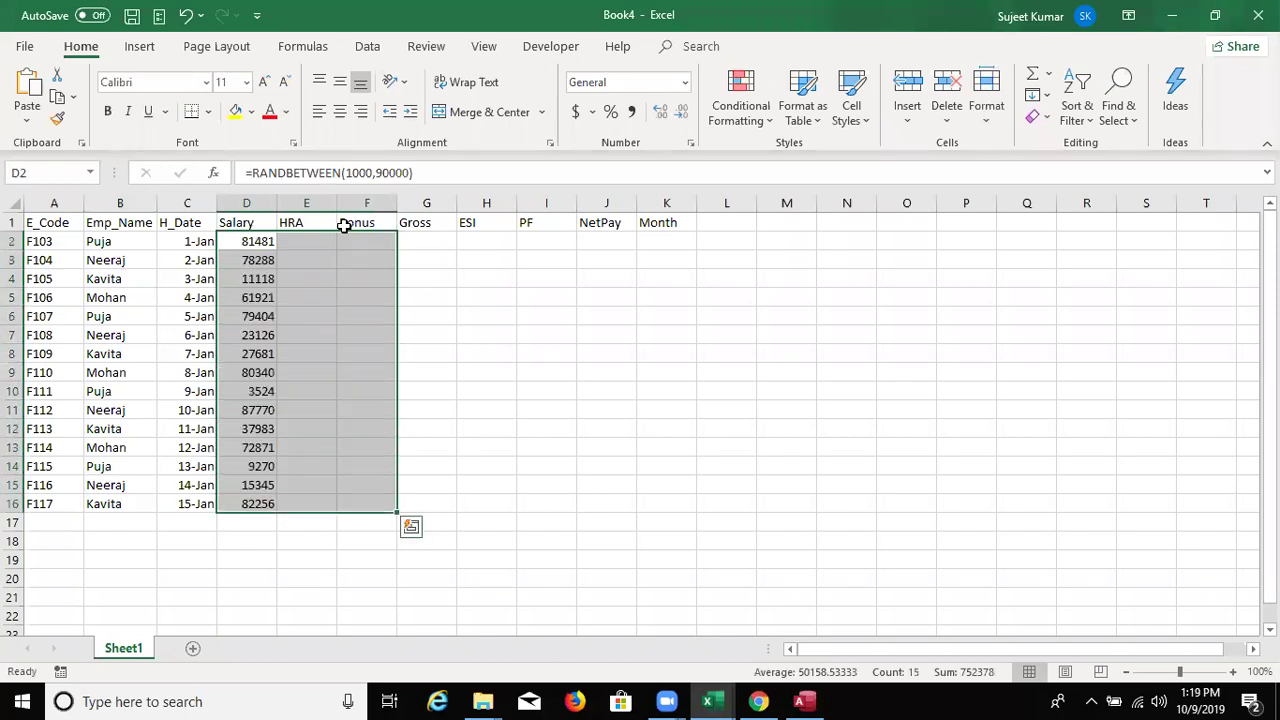
{"action": "key", "text": "ctrl+r"}
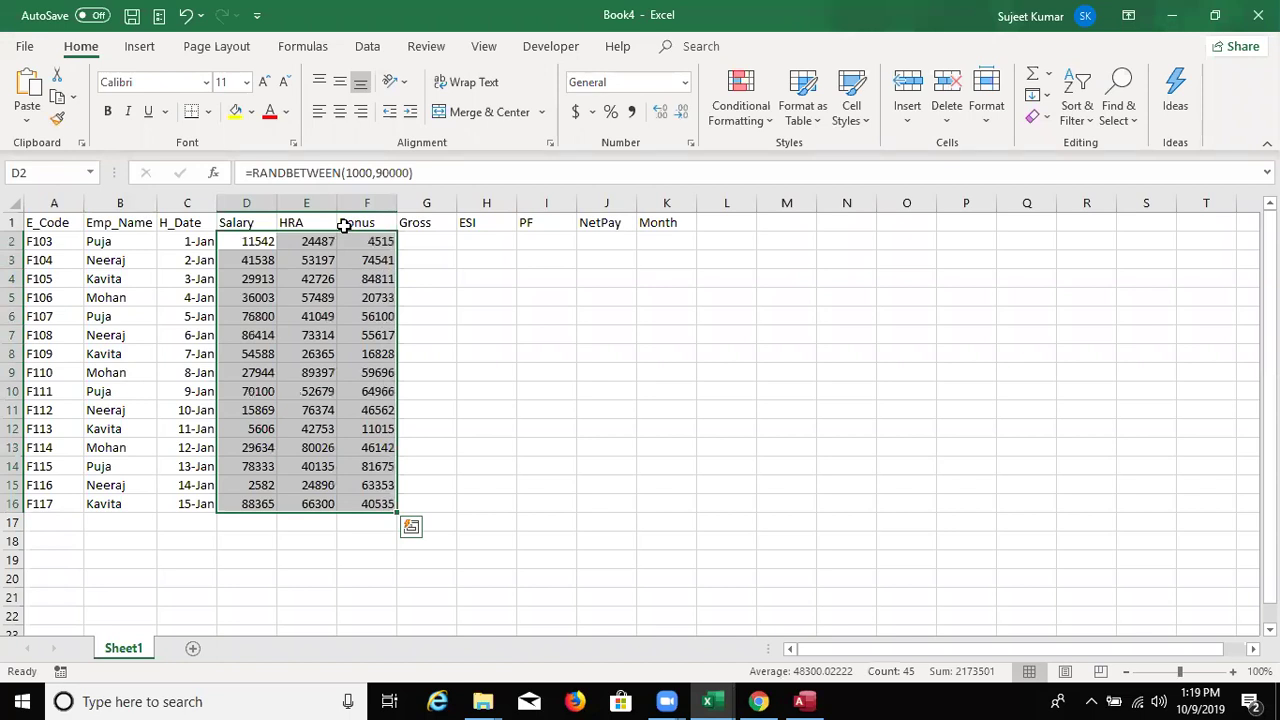
{"action": "key", "text": "Right"}
{"action": "key", "text": "Right"}
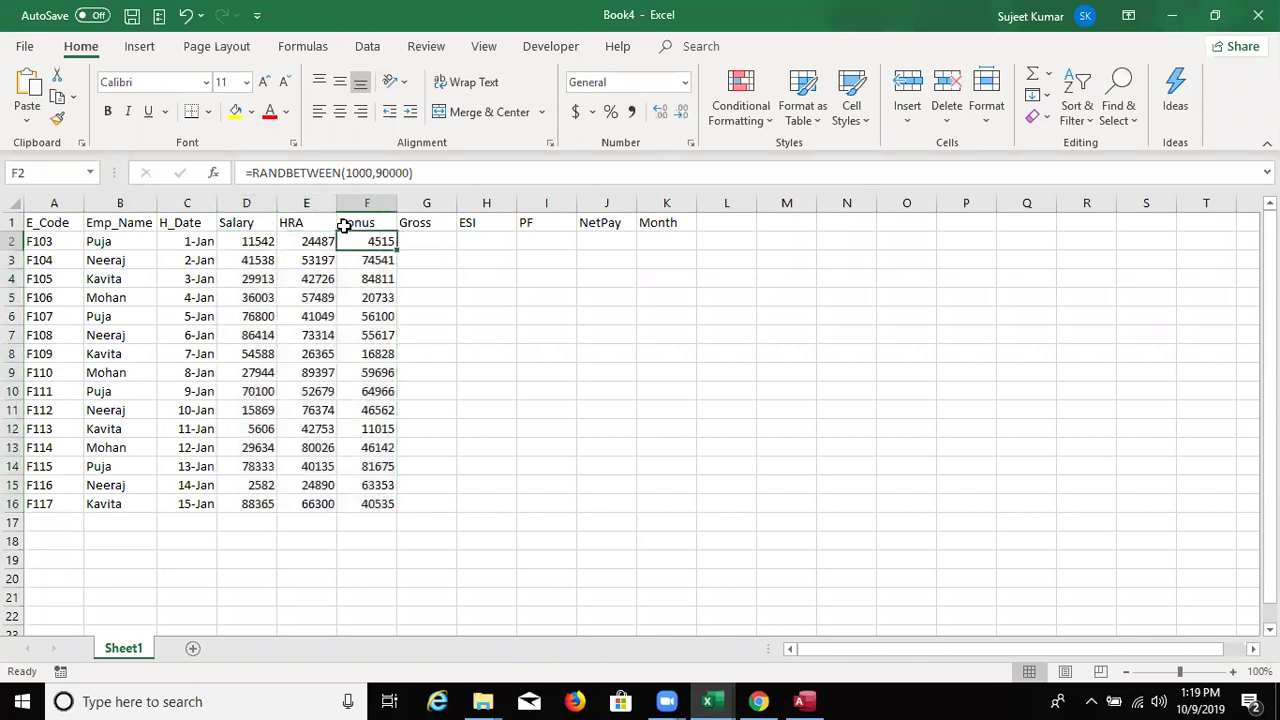
{"action": "key", "text": "Right"}
- Delete the Gross, ESI, PF and NetPay columns and paste Salary–Bonus back as fixed values
{"action": "key", "text": "ctrl+shift+Down"}
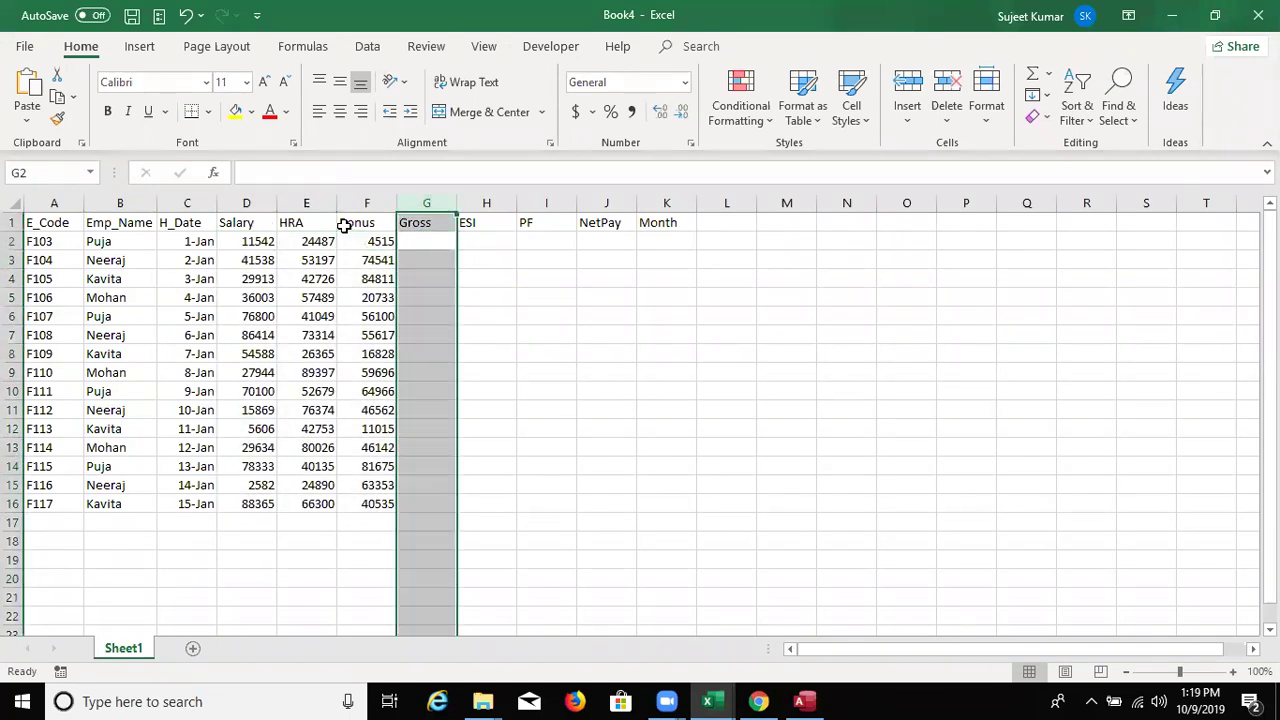
{"action": "key", "text": "shift+Right"}
{"action": "key", "text": "shift+Right"}
{"action": "key", "text": "shift+Right"}
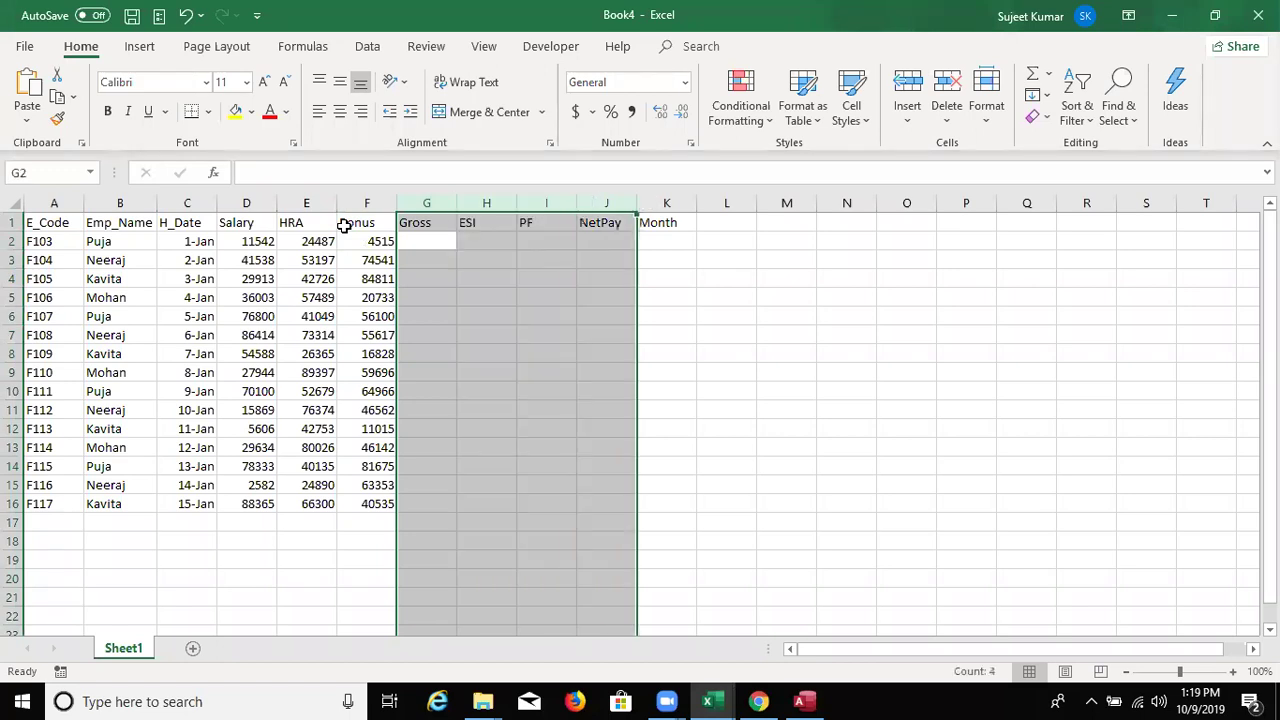
{"action": "key", "text": "ctrl+minus"}
{"action": "key", "text": "Left"}
{"action": "key", "text": "Left"}
{"action": "key", "text": "Left"}
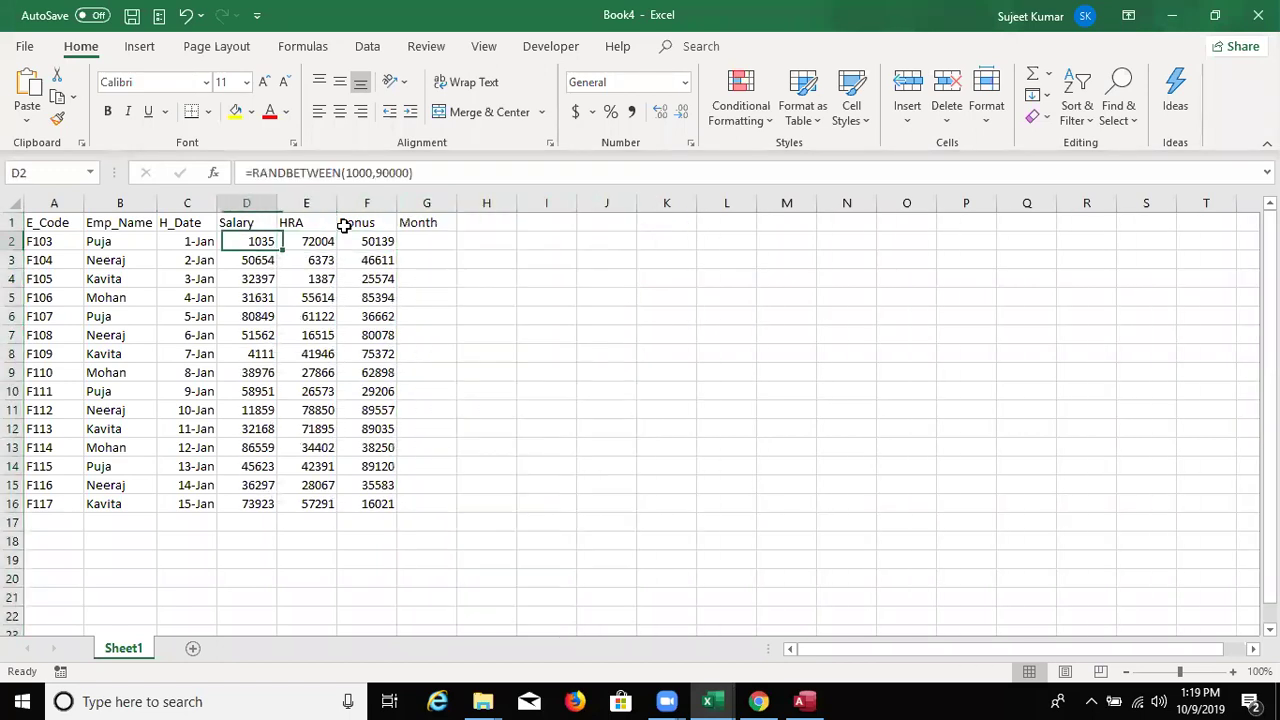
{"action": "key", "text": "shift+Right"}
{"action": "key", "text": "shift+Right"}
{"action": "key", "text": "ctrl+shift+Down"}
{"action": "key", "text": "ctrl+c"}
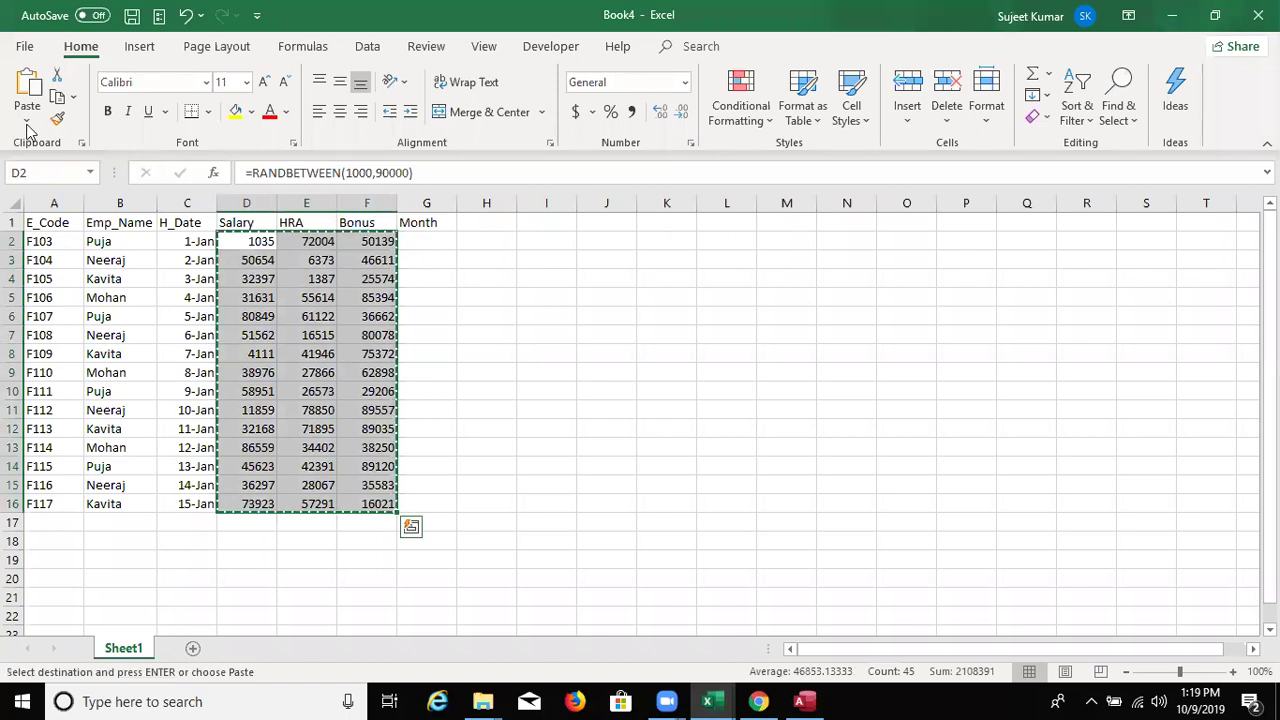
{"action": "left_click", "coordinate": [27, 118]}
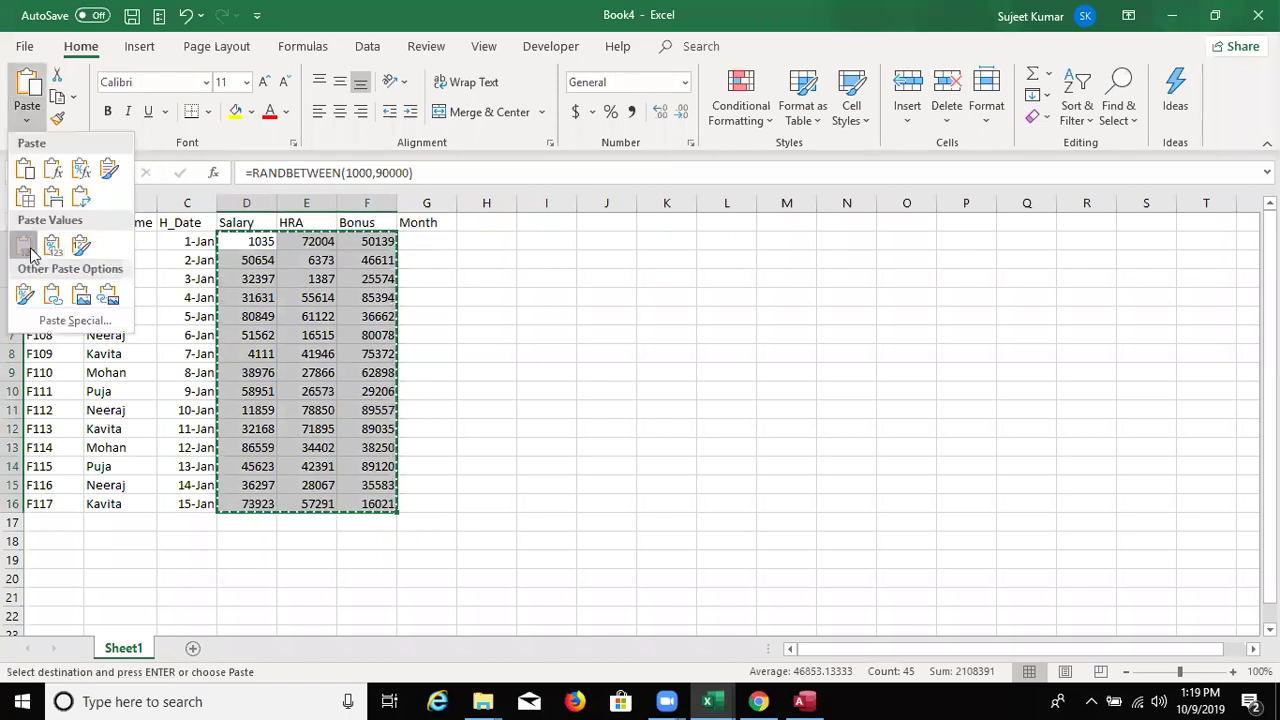
{"action": "left_click", "coordinate": [25, 245]}
- Enter Jan in the first Month cell and fill it down all 15 rows
{"action": "left_click", "coordinate": [432, 241]}
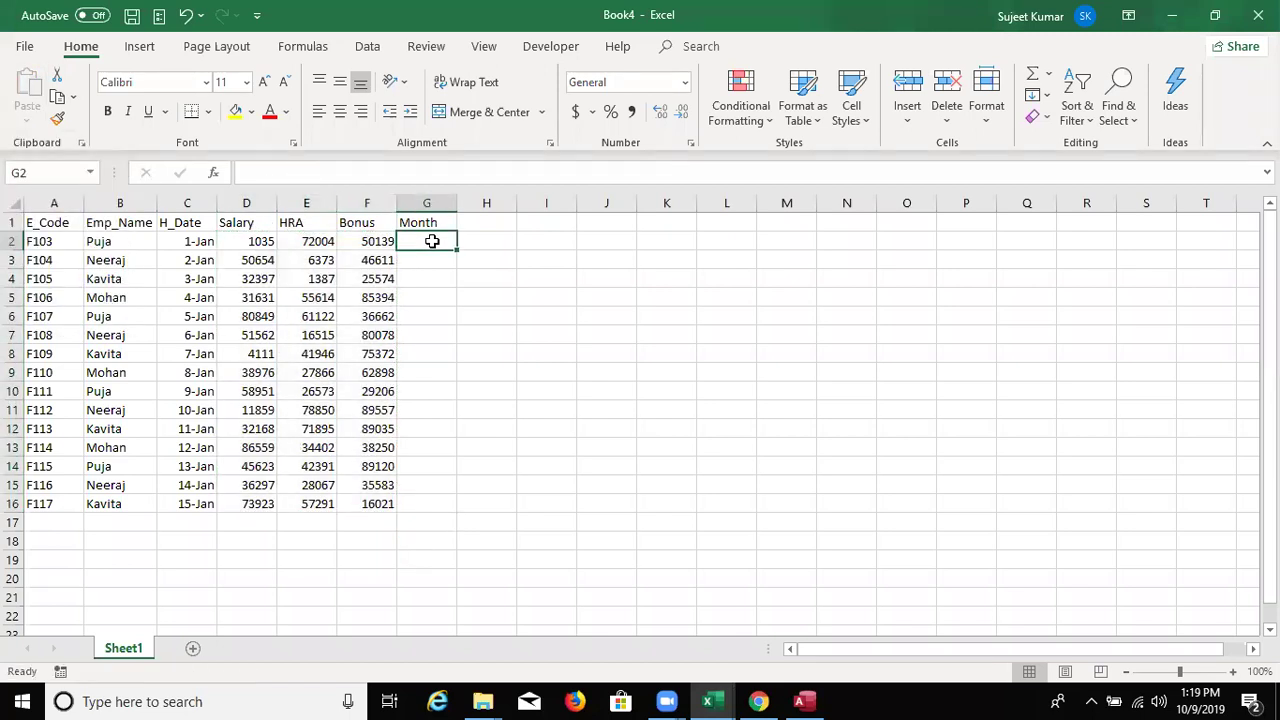
{"action": "type", "text": "Puja"}
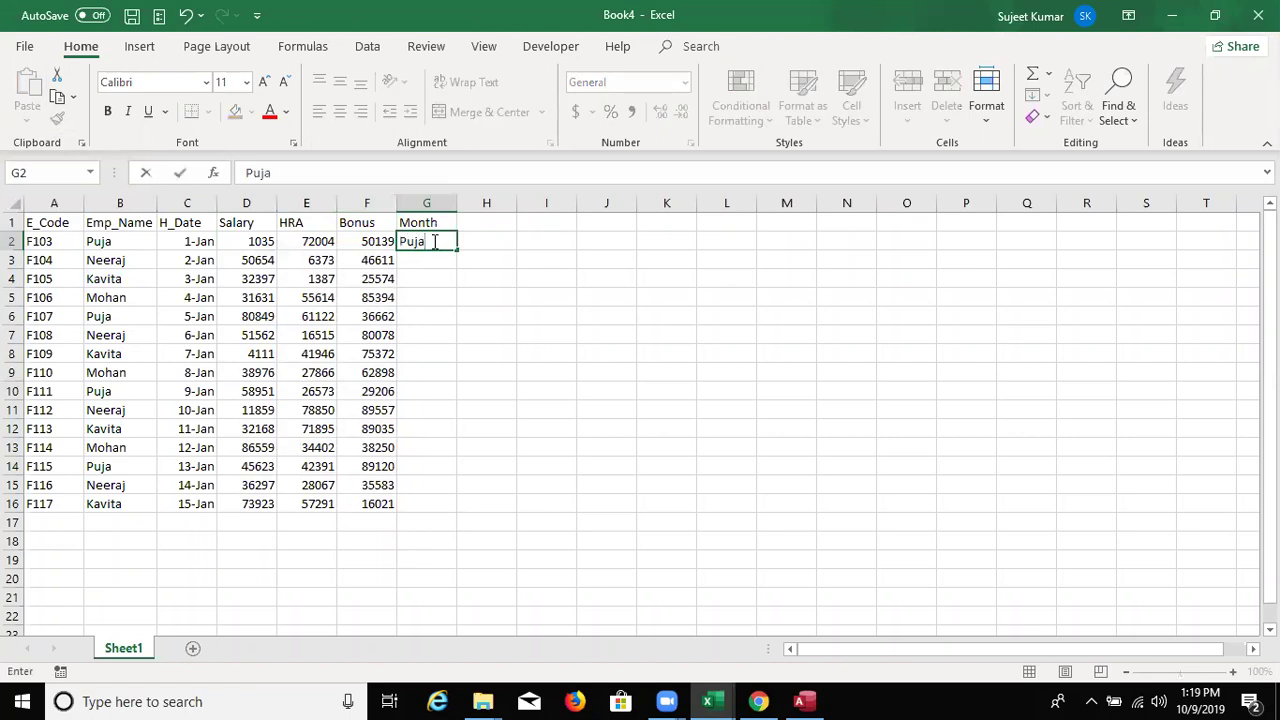
{"action": "key", "text": "Escape"}
{"action": "type", "text": "JAn"}
{"action": "left_click", "coordinate": [507, 283]}
{"action": "left_click", "coordinate": [428, 240]}
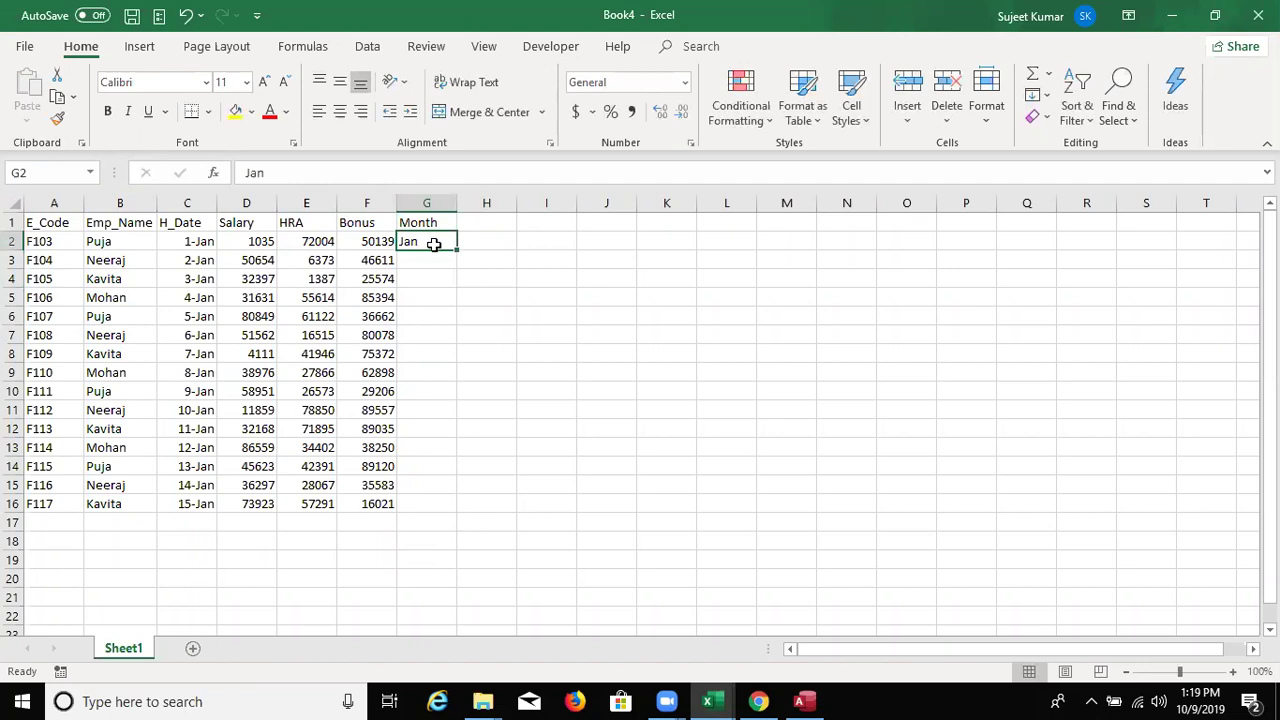
{"action": "left_click", "coordinate": [347, 404]}
{"action": "key", "text": "ctrl+Down"}
{"action": "key", "text": "Right"}
{"action": "key", "text": "ctrl+shift+Up"}
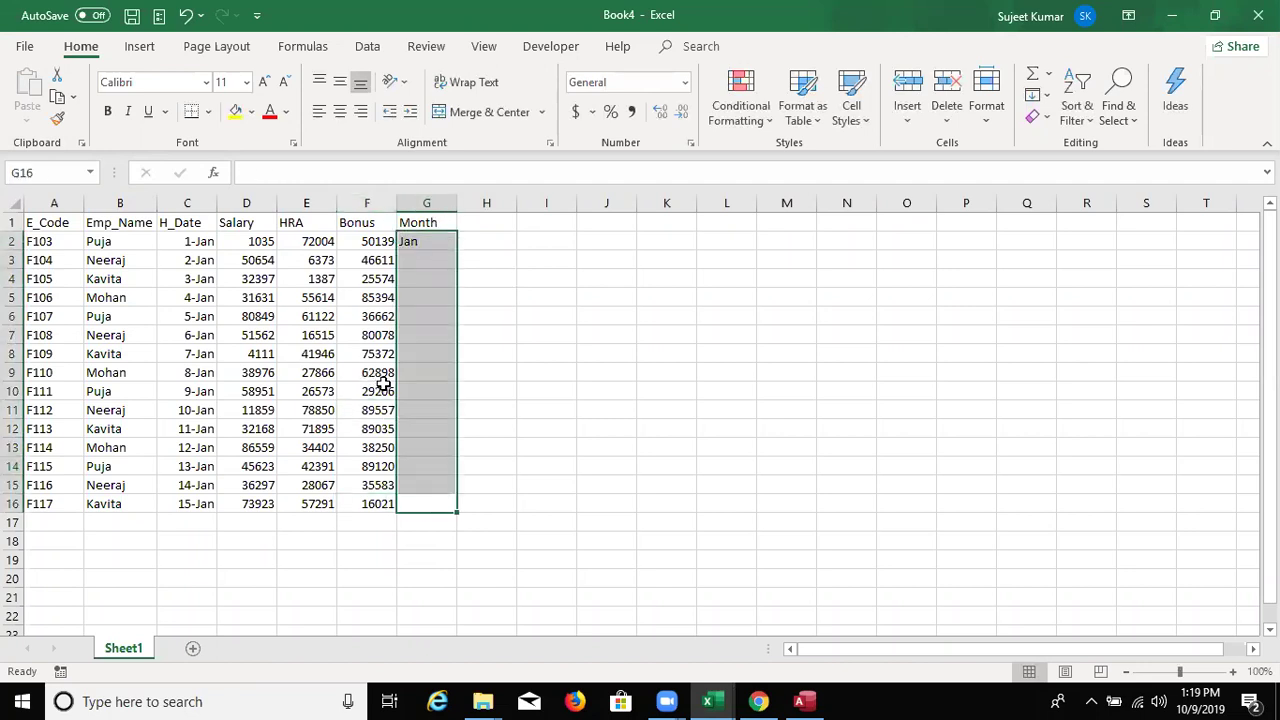
{"action": "key", "text": "ctrl+e"}
{"action": "left_click", "coordinate": [385, 355]}
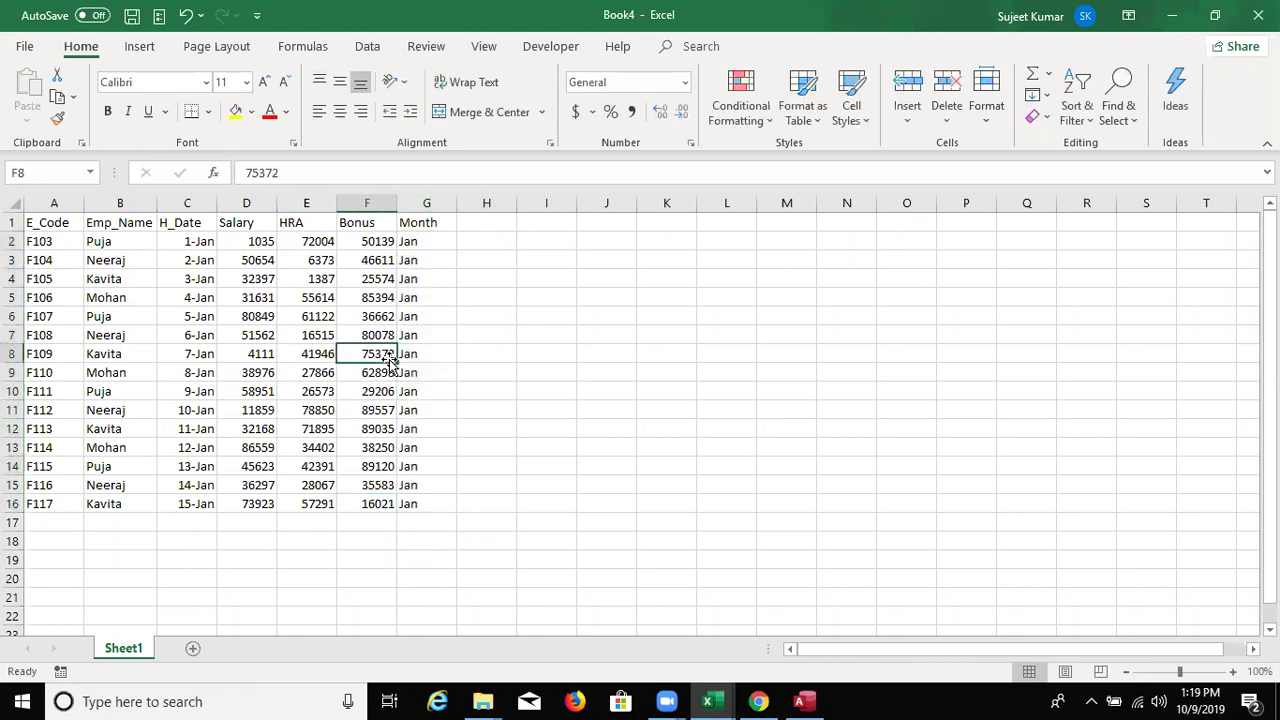
{"action": "left_click_drag", "start_coordinate": [355, 309], "coordinate": [358, 297]}
{"action": "left_click", "coordinate": [254, 291]}
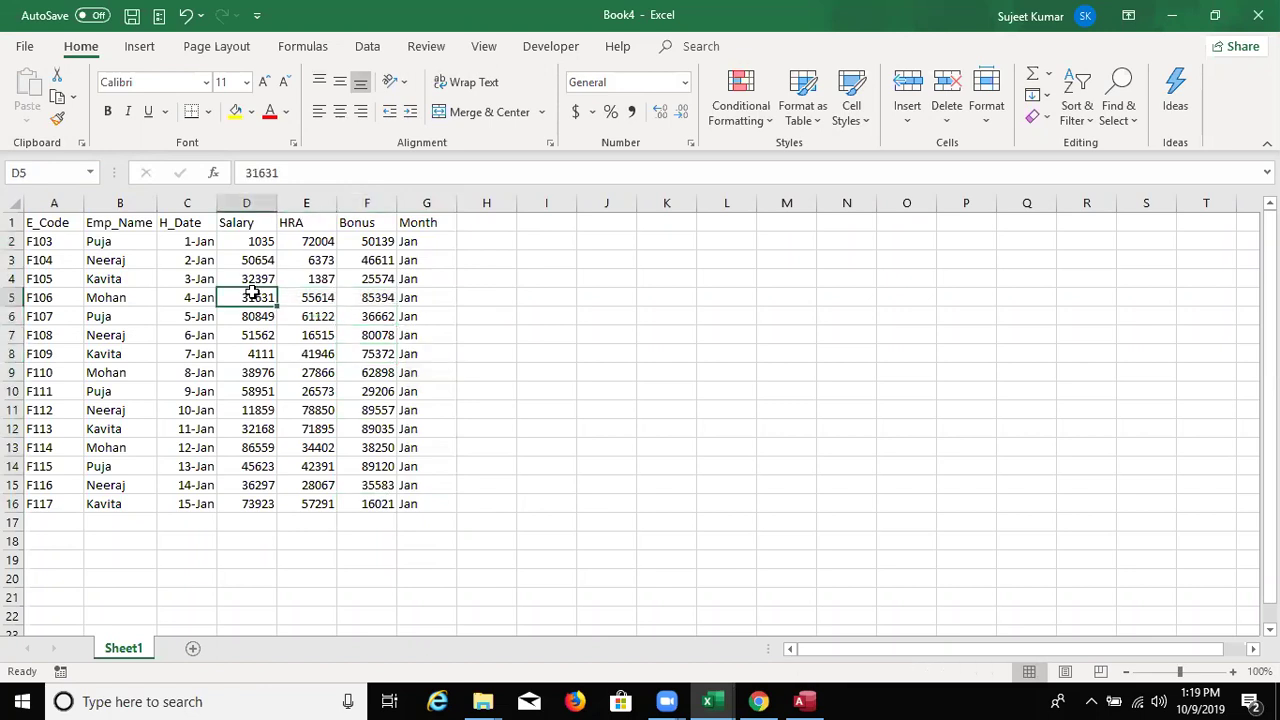
{"action": "key", "text": "ctrl+s"}
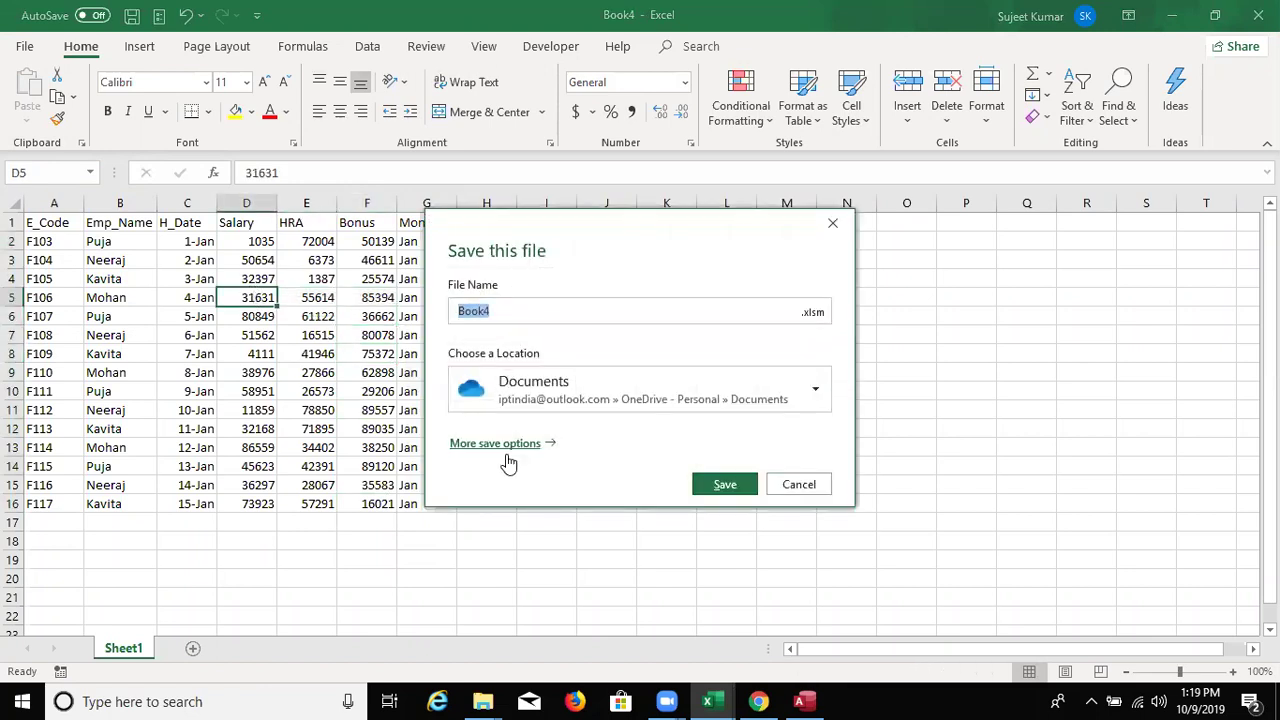
- Save the Book4 workbook to the Desktop as JAN.xlsm
{"action": "left_click", "coordinate": [506, 448]}
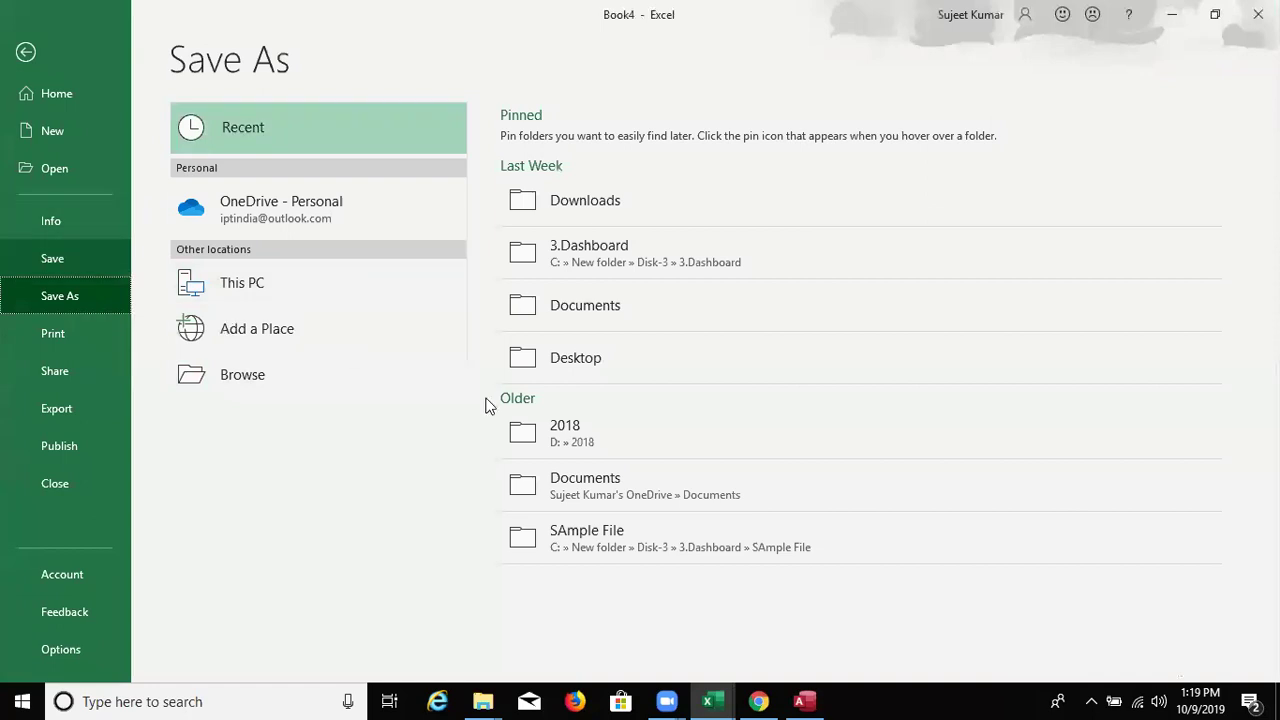
{"action": "left_click", "coordinate": [536, 358]}
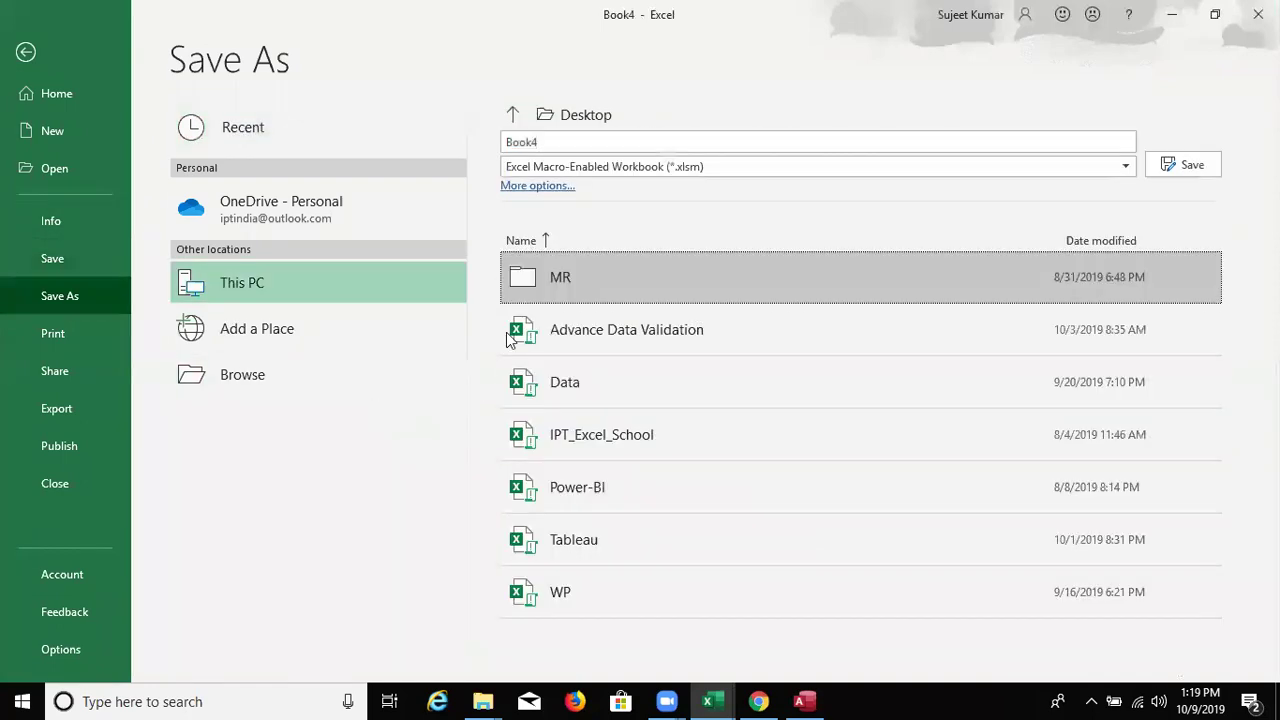
{"action": "left_click", "coordinate": [548, 138]}
{"action": "left_click_drag", "start_coordinate": [548, 138], "coordinate": [470, 152]}
{"action": "type", "text": "JAN"}
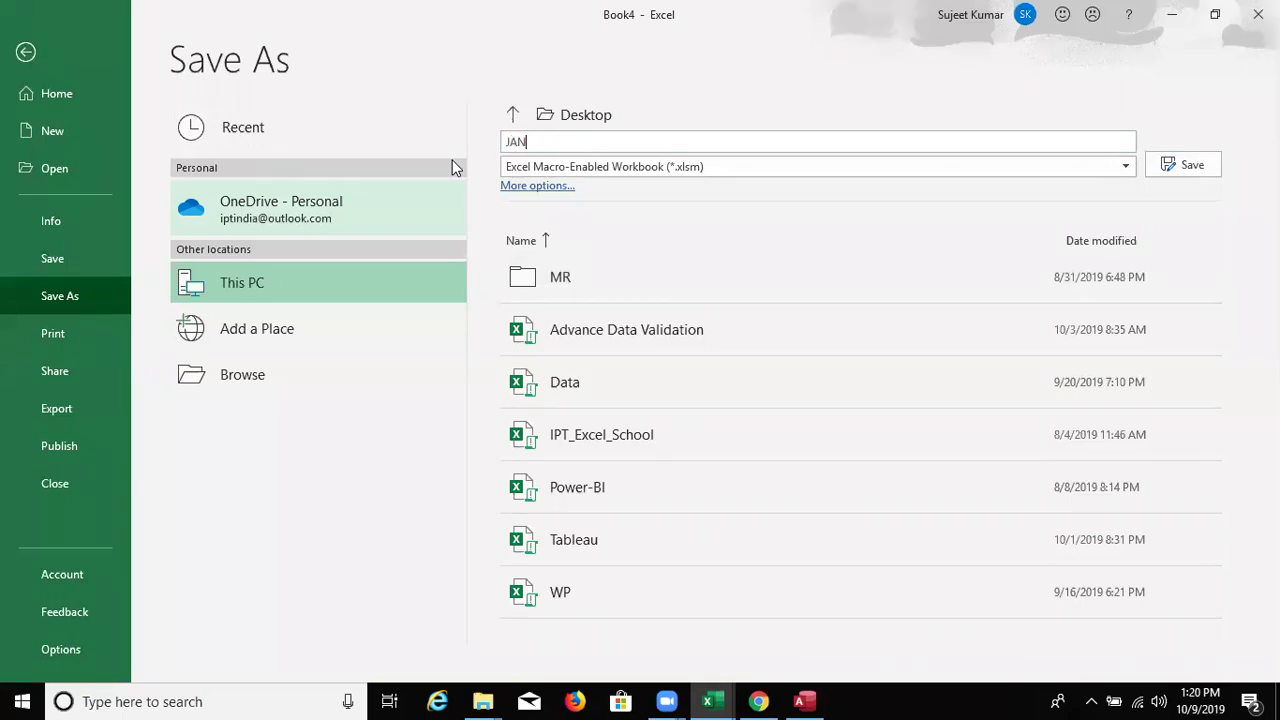
{"action": "left_click", "coordinate": [1180, 168]}
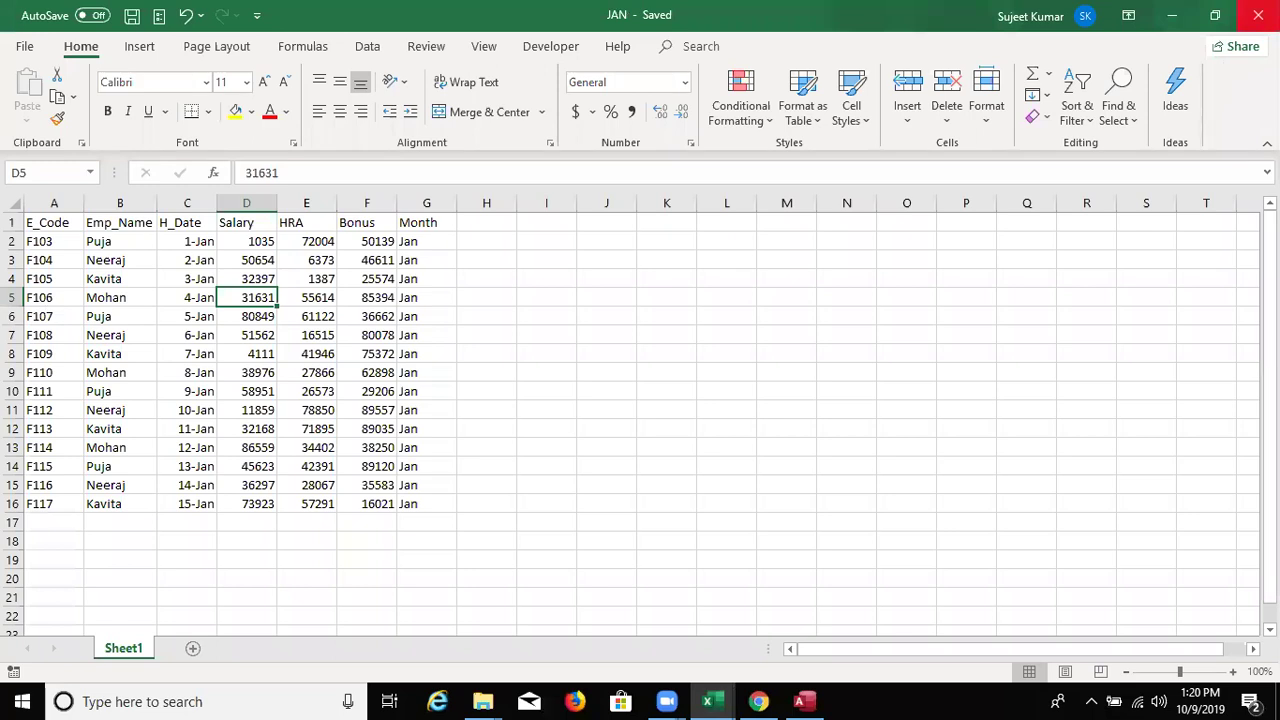
- Close the JAN workbook and start an Excel import from Access's External Data commands
{"action": "left_click", "coordinate": [1258, 15]}
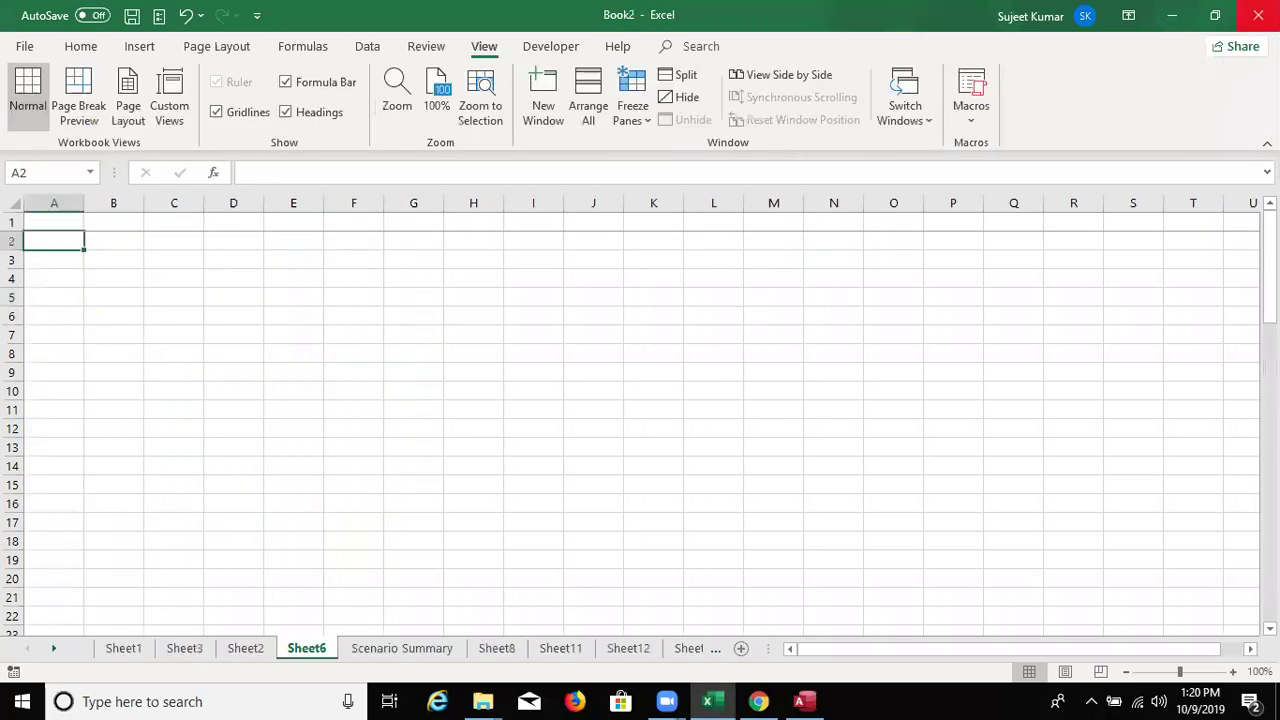
{"action": "left_click", "coordinate": [800, 701]}
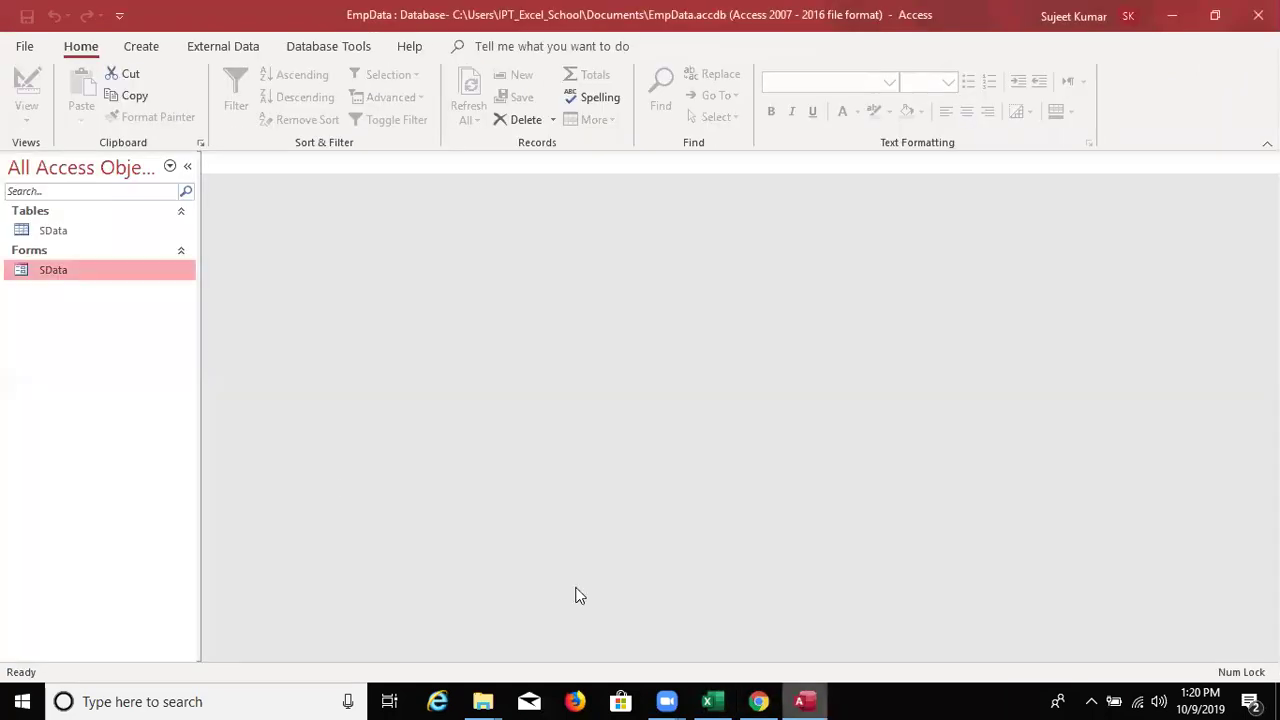
{"action": "left_click", "coordinate": [205, 50]}
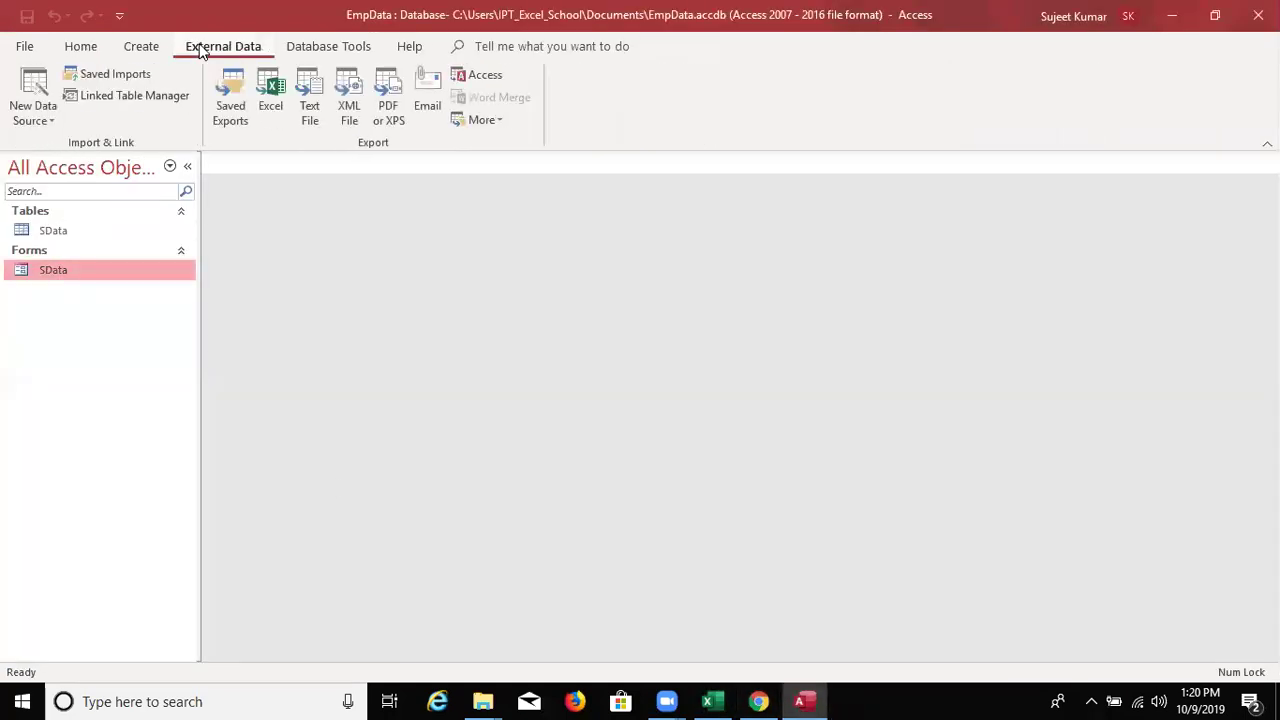
{"action": "left_click", "coordinate": [45, 120]}
{"action": "mouse_move", "coordinate": [75, 156]}
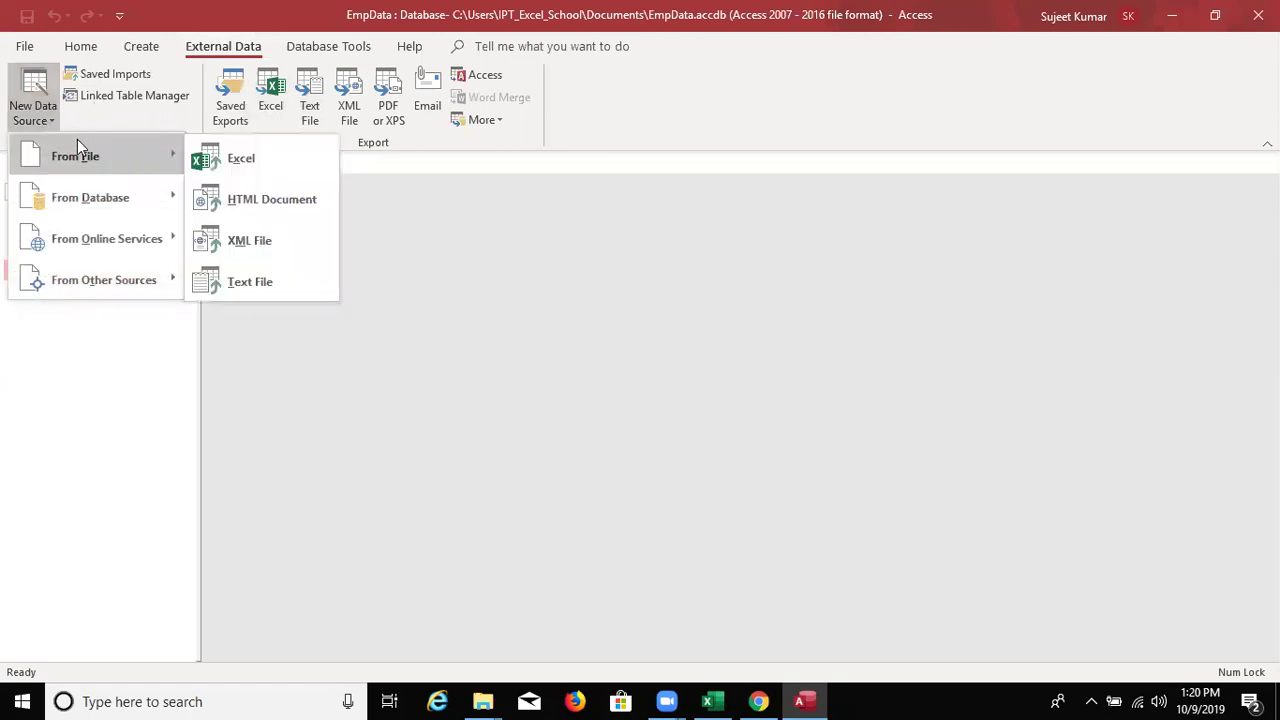
{"action": "left_click", "coordinate": [238, 162]}
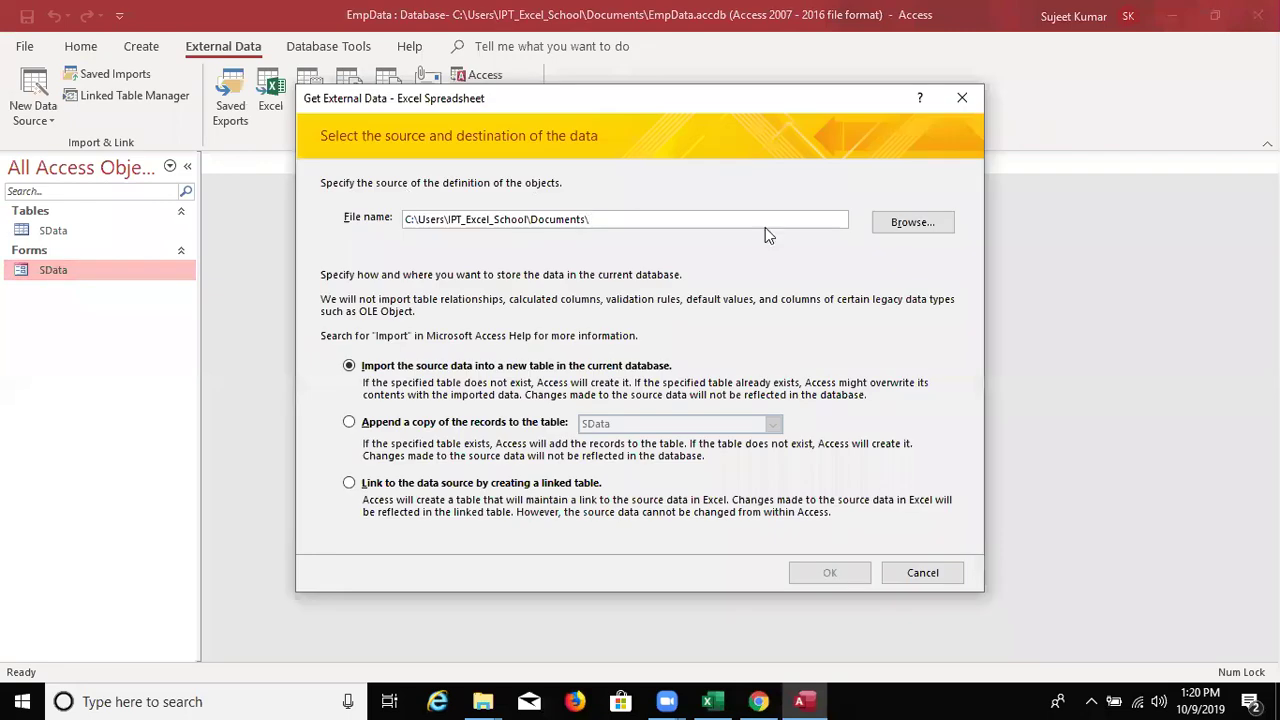
- Browse to the Desktop and select JAN.xlsm as the source file
{"action": "left_click", "coordinate": [893, 224]}
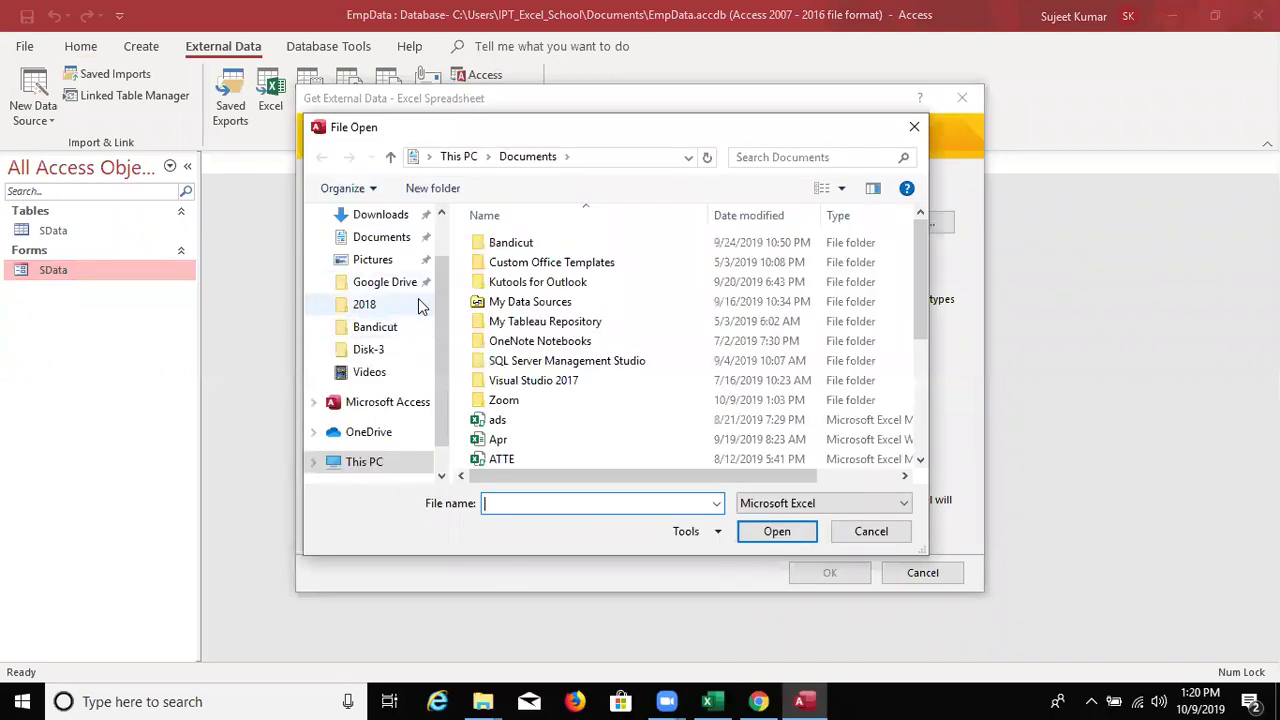
{"action": "scroll", "coordinate": [443, 271], "scroll_direction": "up", "scroll_amount": 1}
{"action": "left_click", "coordinate": [384, 252]}
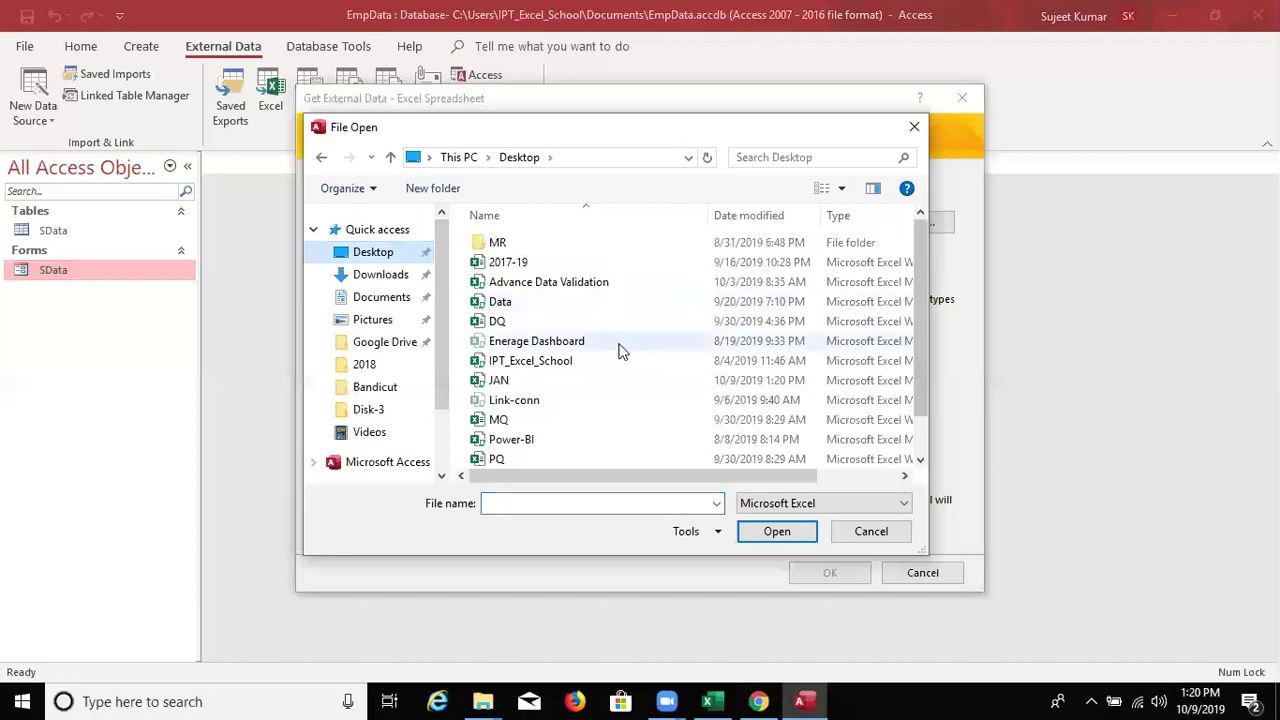
{"action": "left_click", "coordinate": [551, 386]}
{"action": "left_click", "coordinate": [776, 532]}
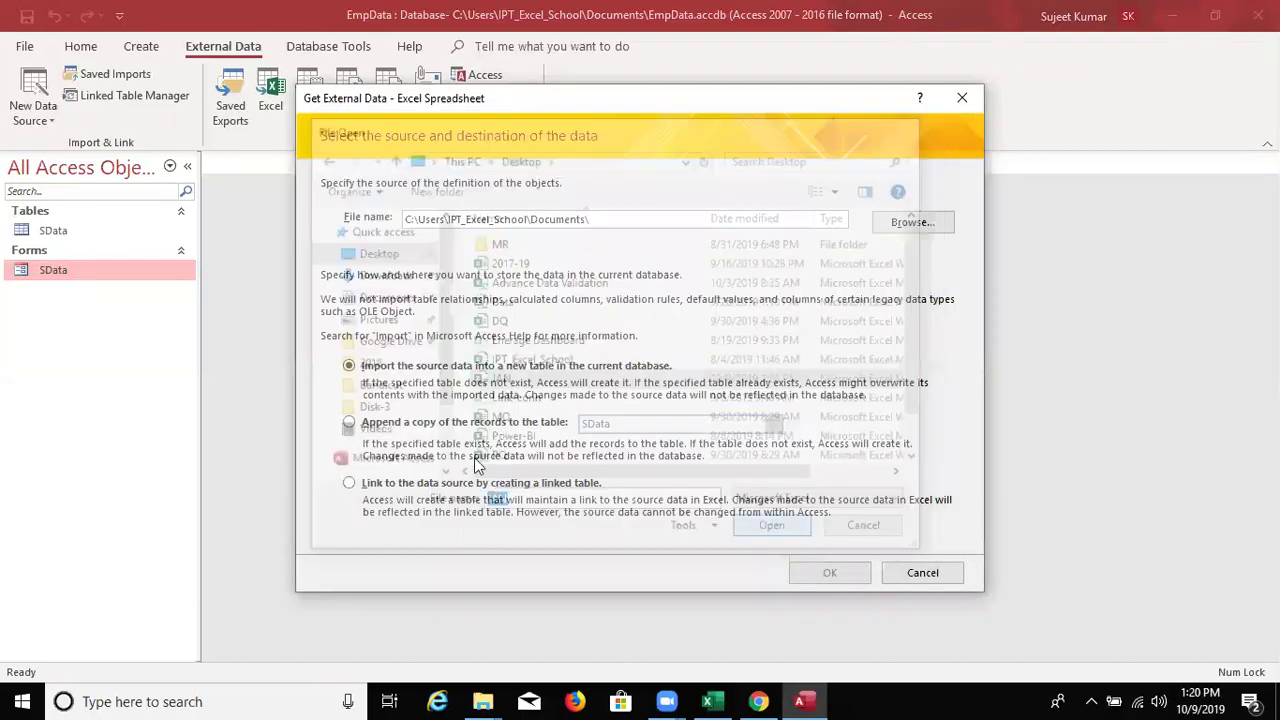
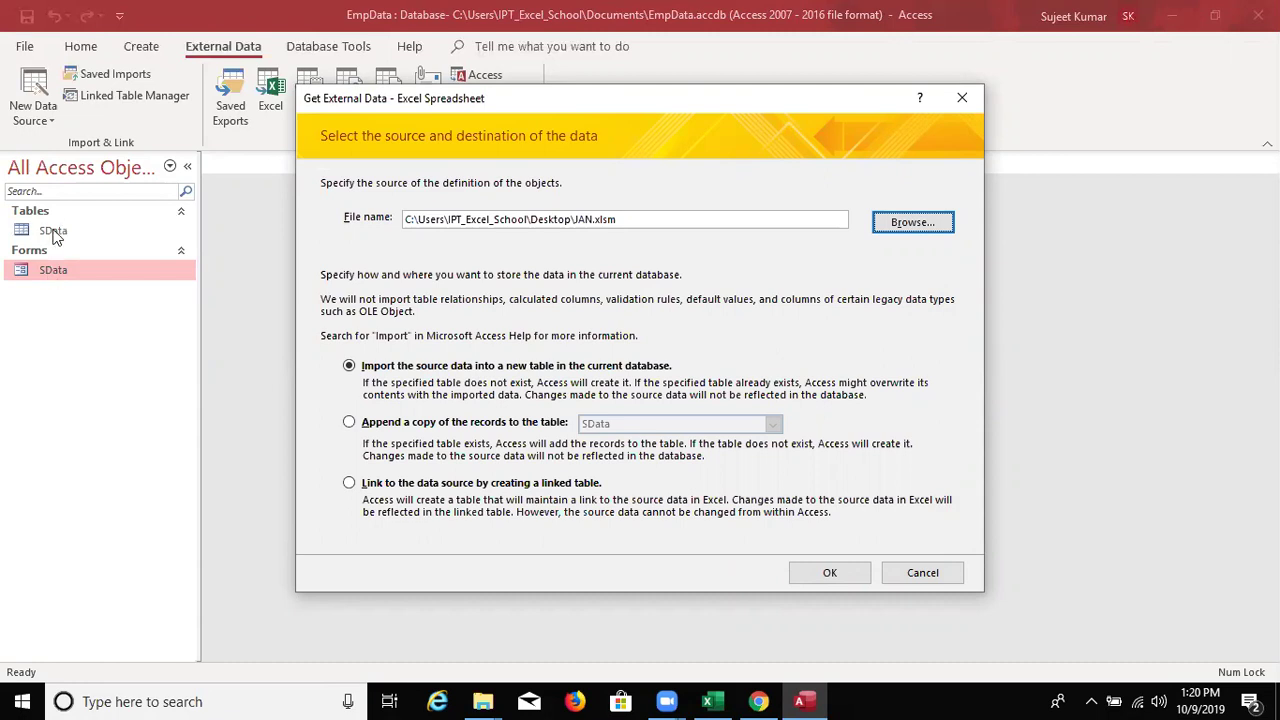
- Run the import wizard to append the JAN.xlsm records to the SData table
{"action": "left_click", "coordinate": [349, 422]}
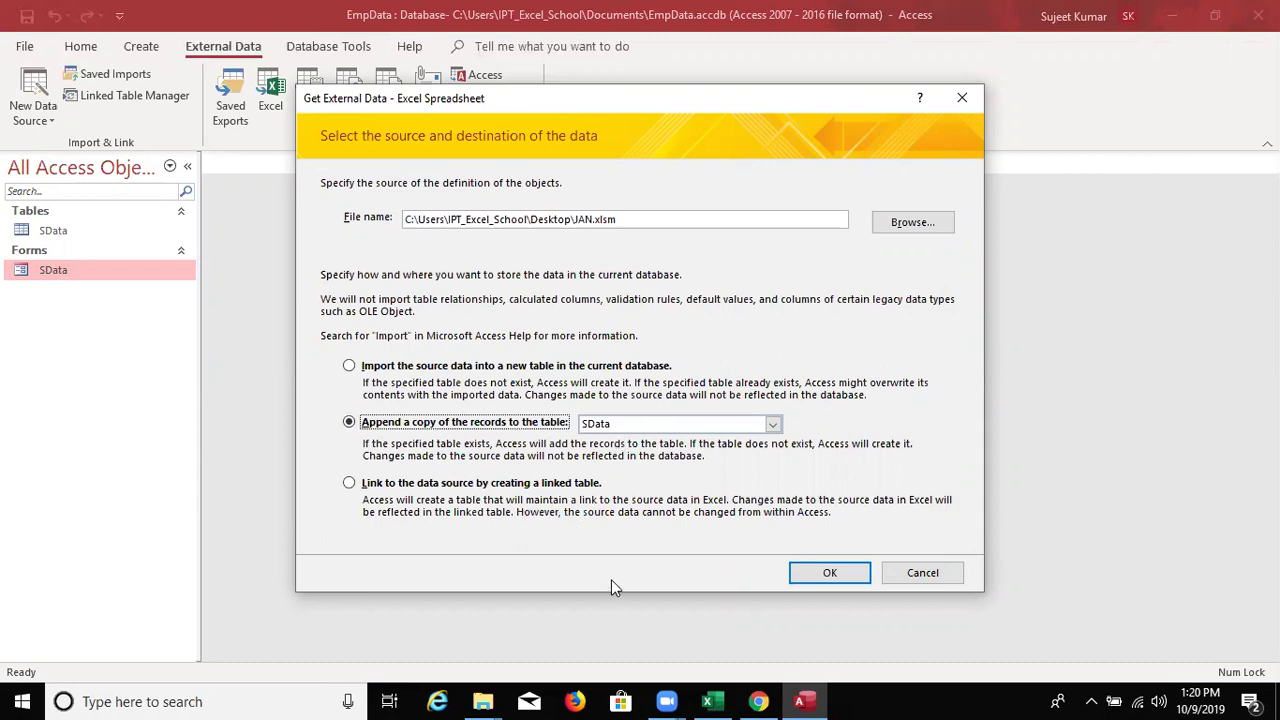
{"action": "left_click", "coordinate": [815, 577]}
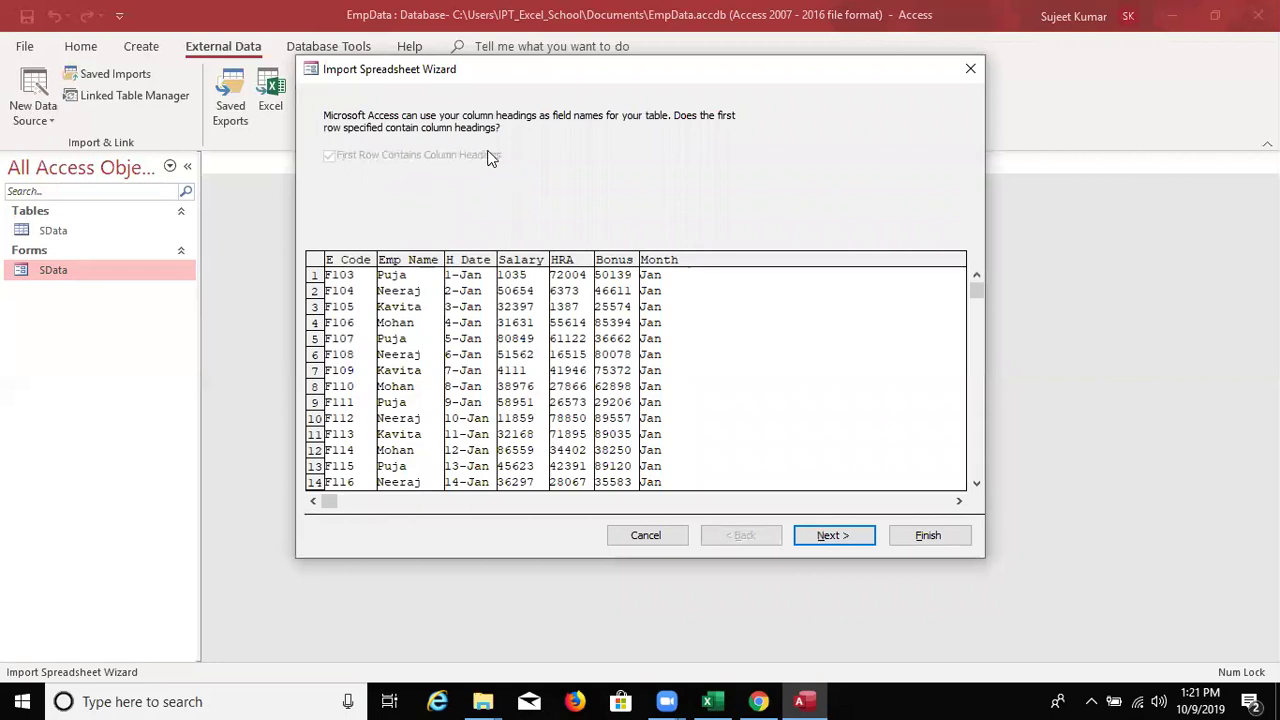
{"action": "left_click", "coordinate": [843, 533]}
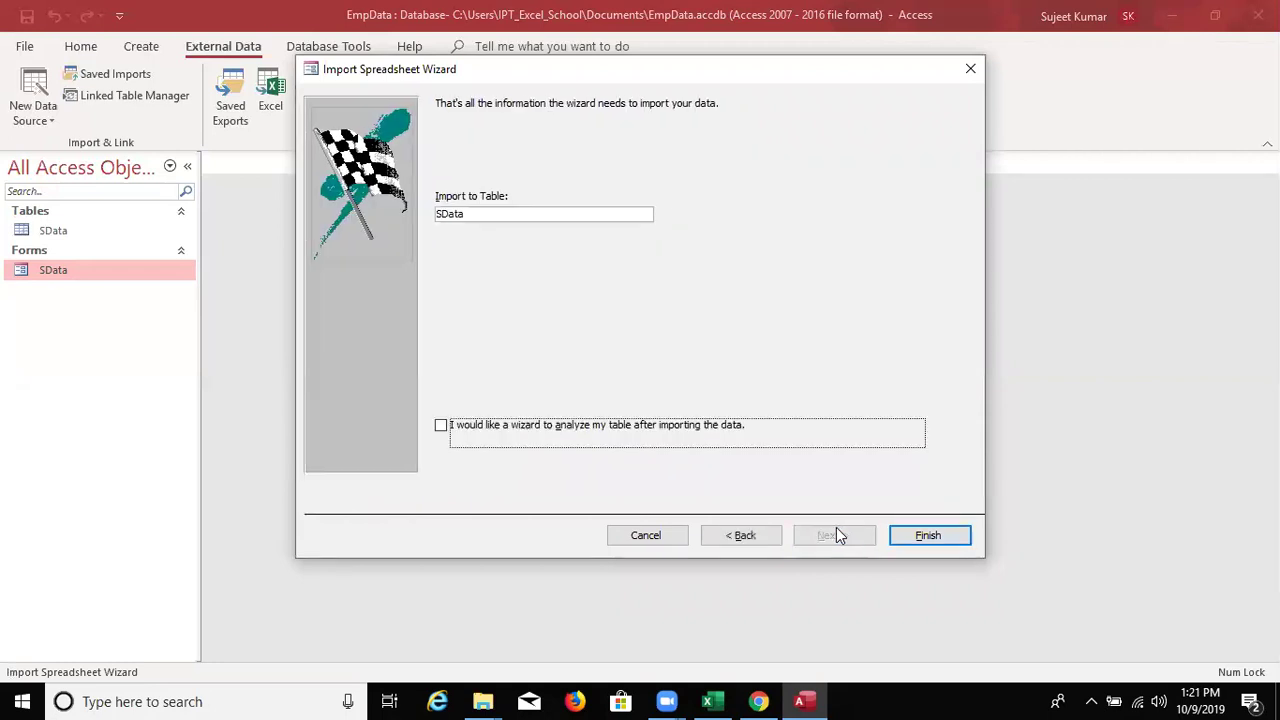
{"action": "left_click", "coordinate": [912, 540]}
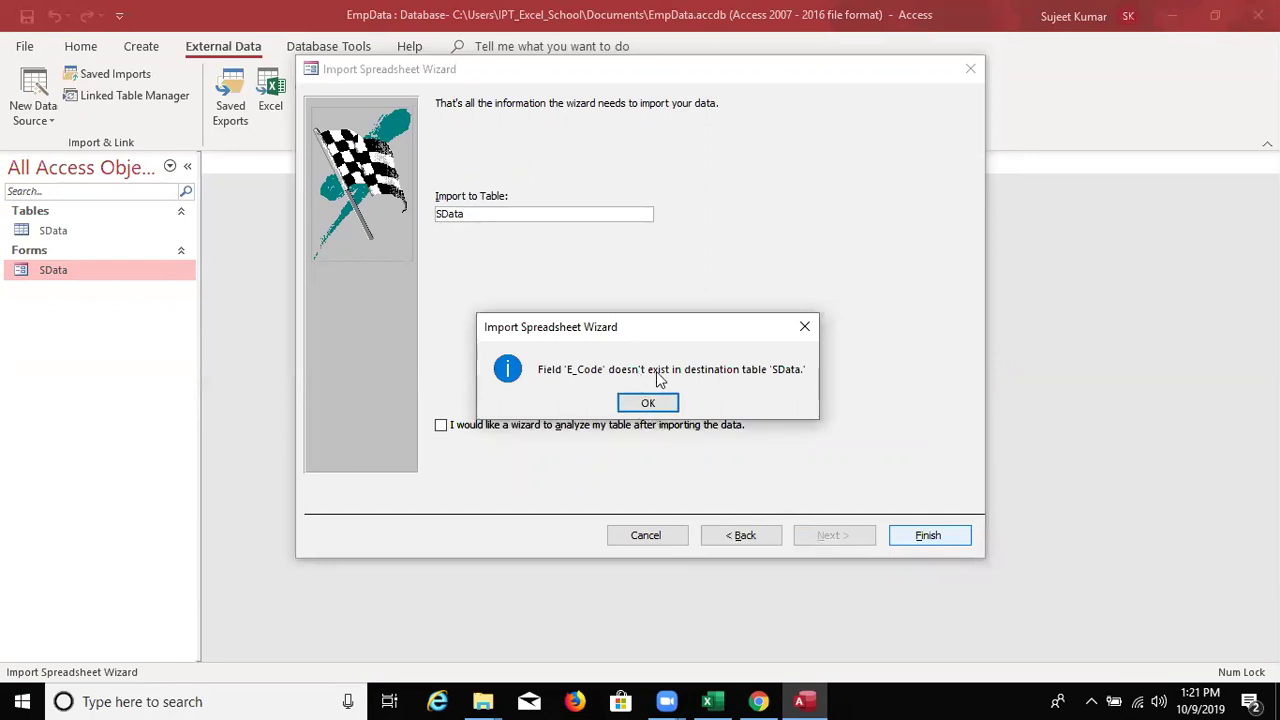
- Dismiss the missing E_Code field and file-not-imported errors, then cancel the wizard
{"action": "left_click", "coordinate": [662, 406]}
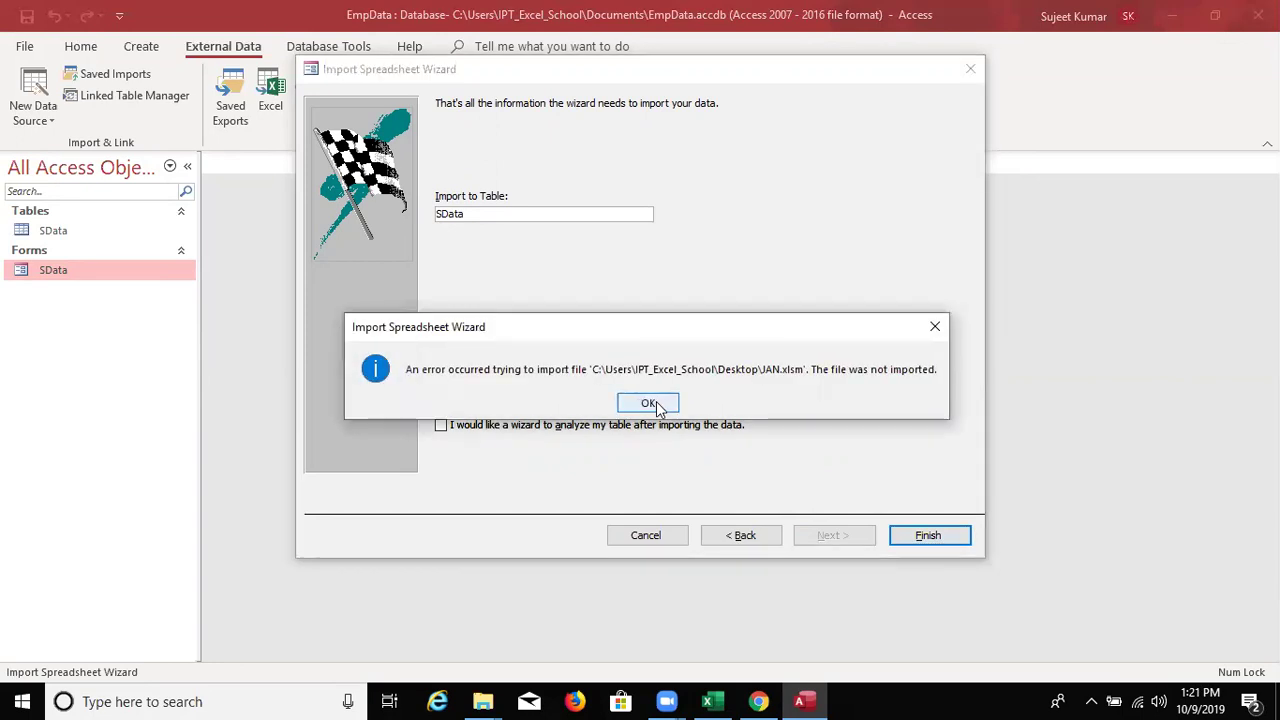
{"action": "left_click", "coordinate": [652, 403]}
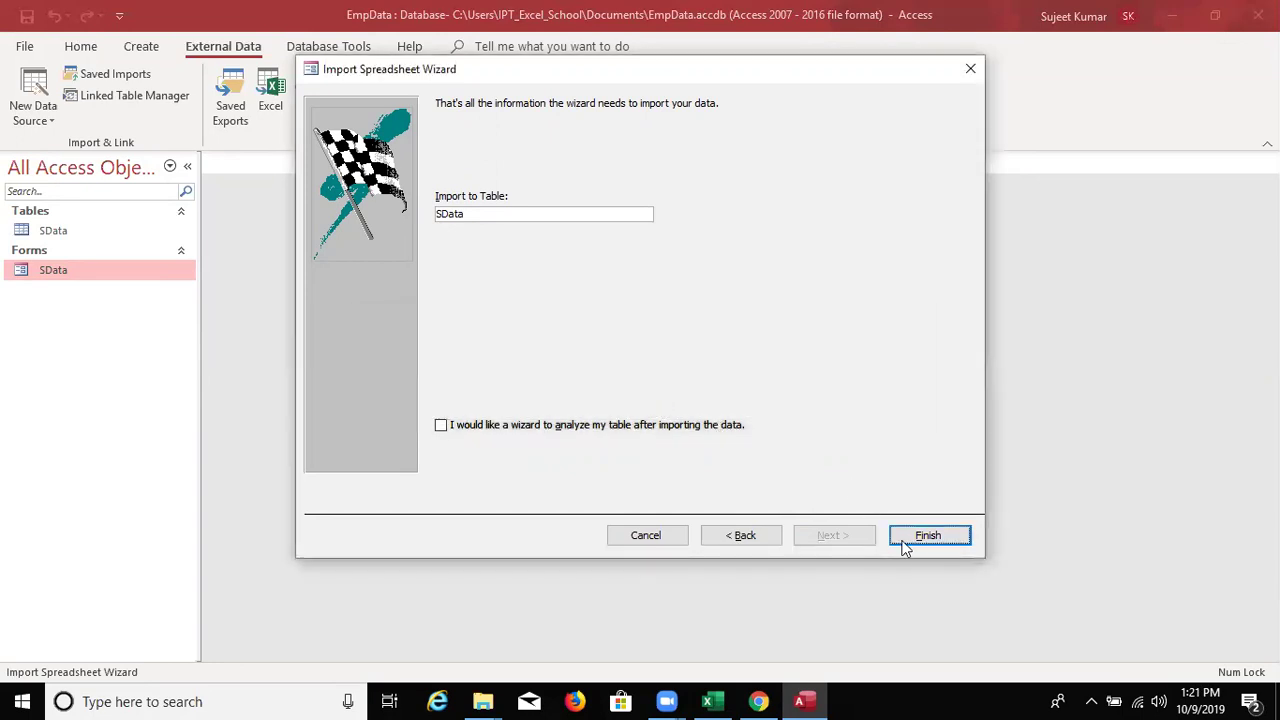
{"action": "left_click", "coordinate": [655, 537]}
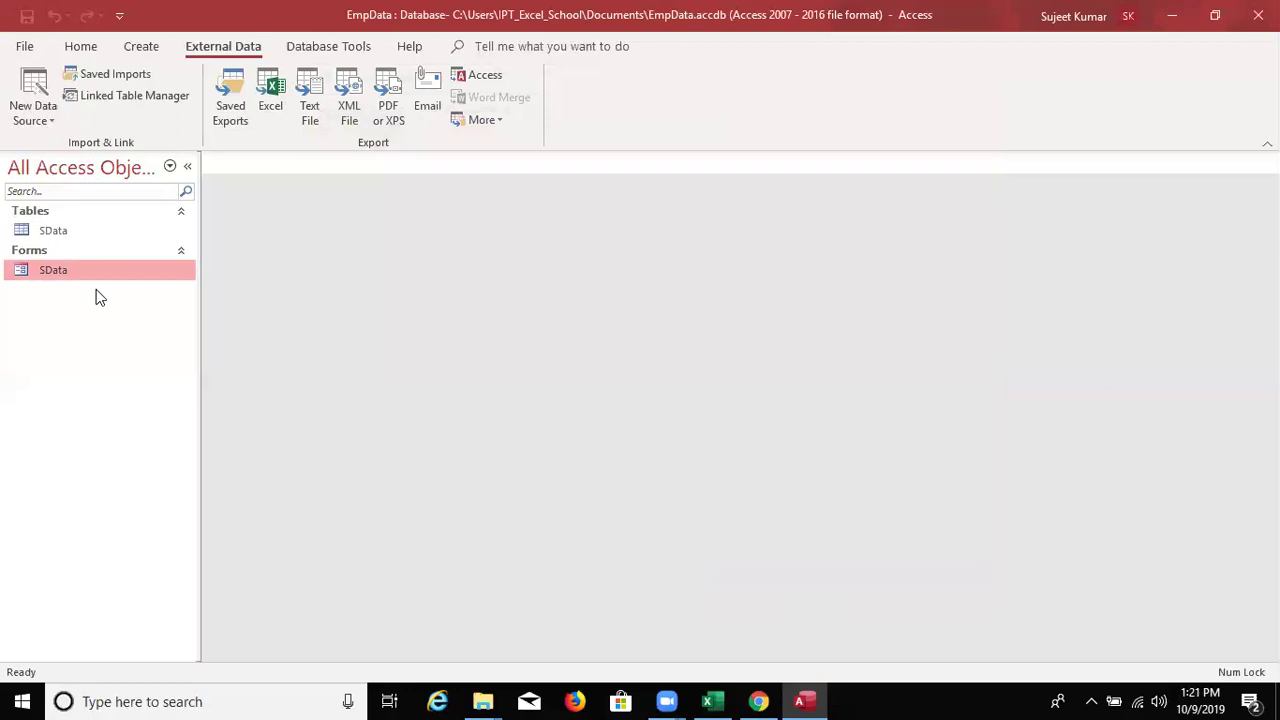
- Open the SData table and copy its EMP_Code field name for use in Excel
{"action": "double_click", "coordinate": [65, 231]}
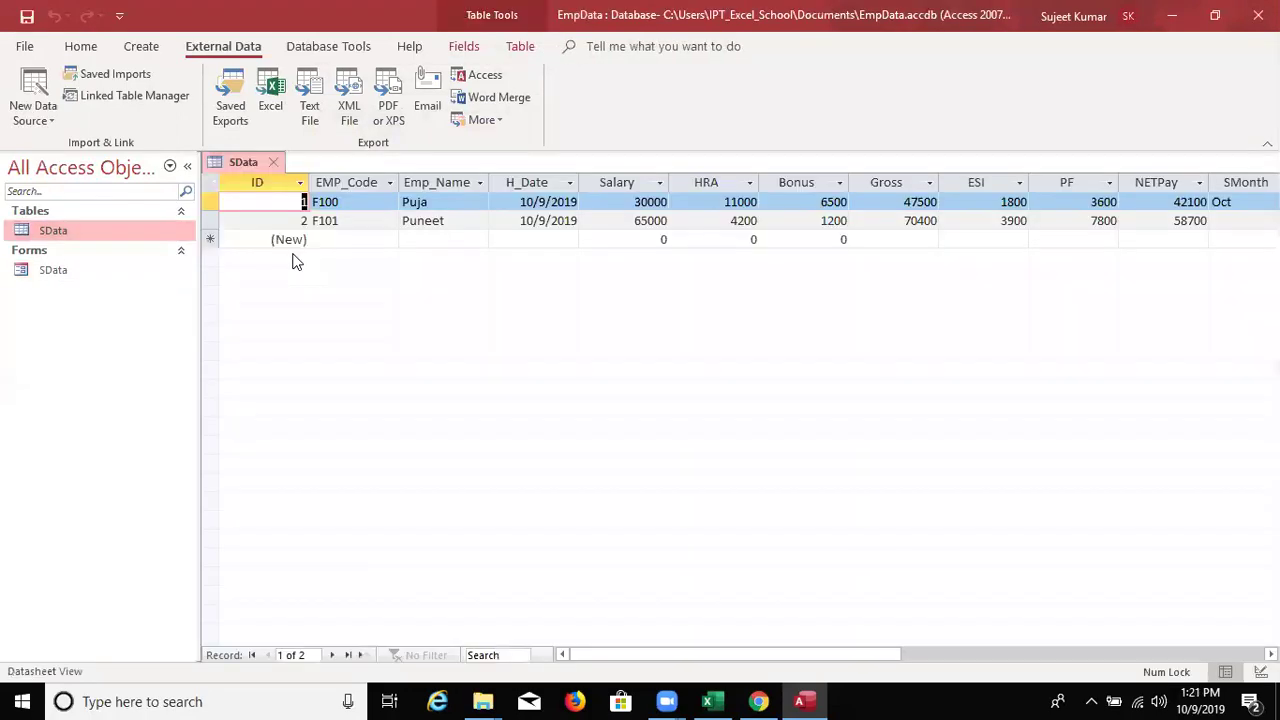
{"action": "double_click", "coordinate": [329, 180]}
{"action": "key", "text": "ctrl+c"}
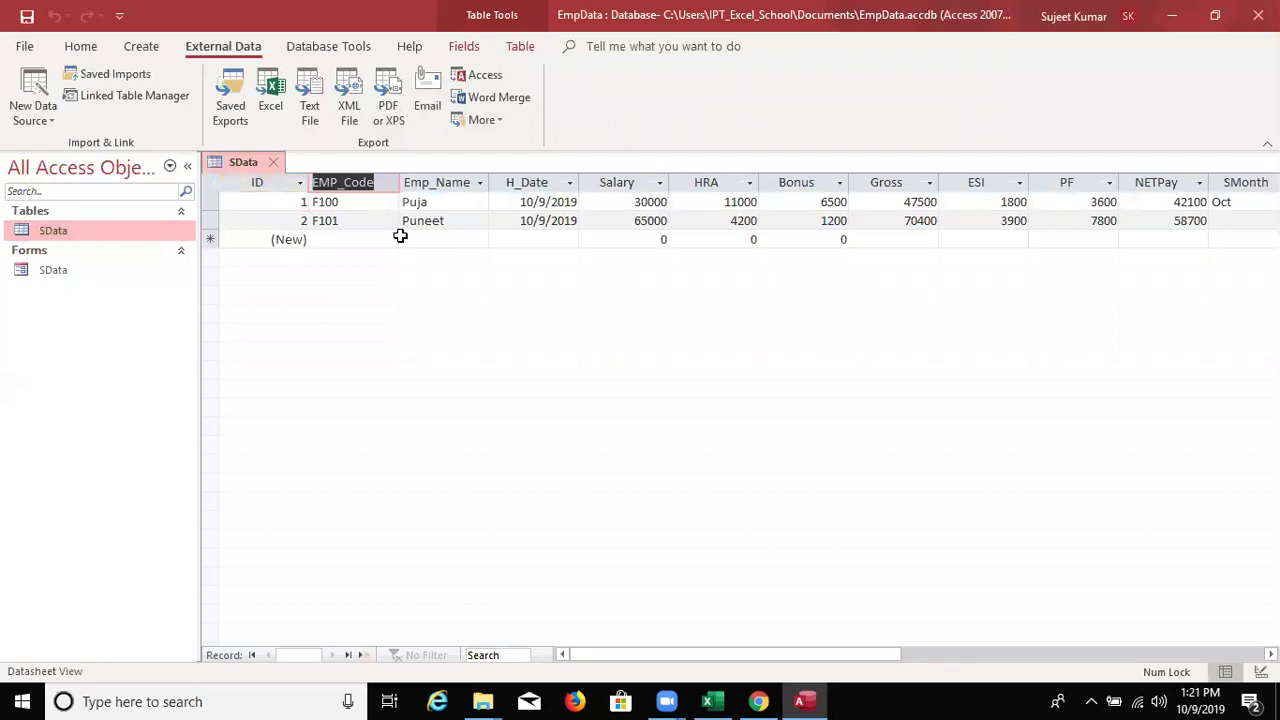
{"action": "left_click", "coordinate": [443, 221]}
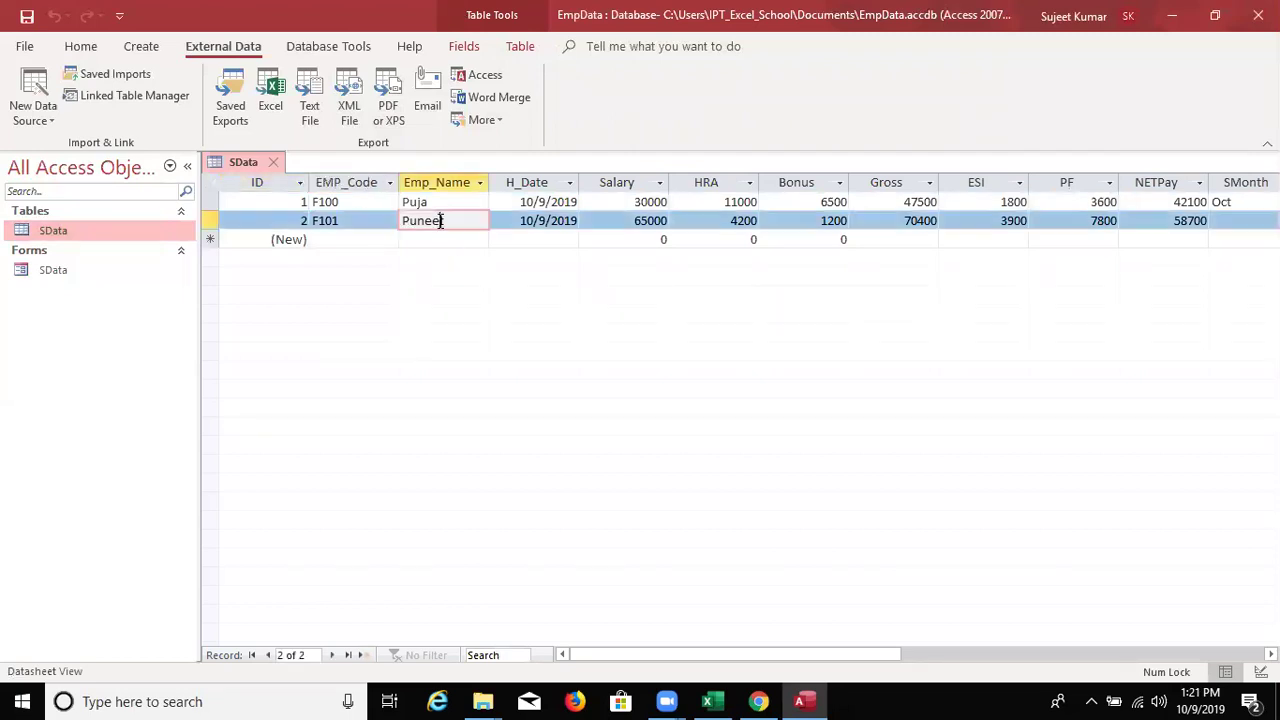
{"action": "left_click", "coordinate": [712, 701]}
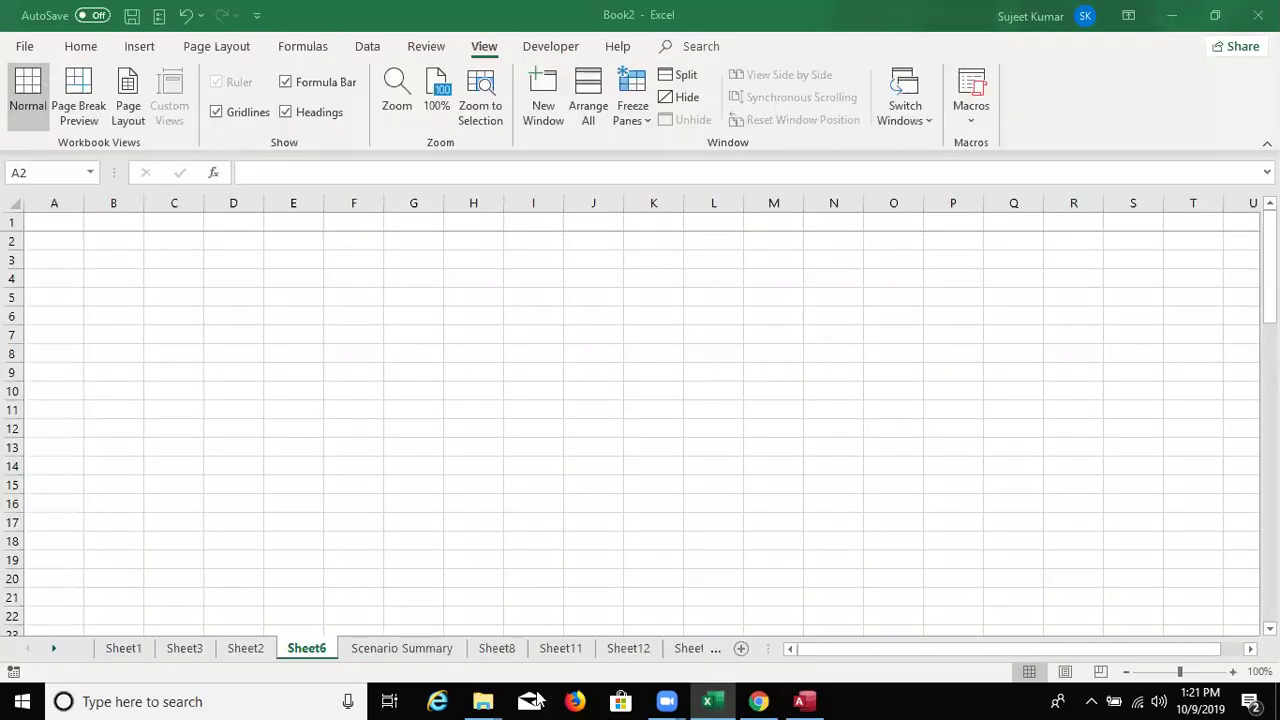
- Open the JAN workbook and replace the E_Code header in A1 with EMP_Code
{"action": "left_click", "coordinate": [28, 52]}
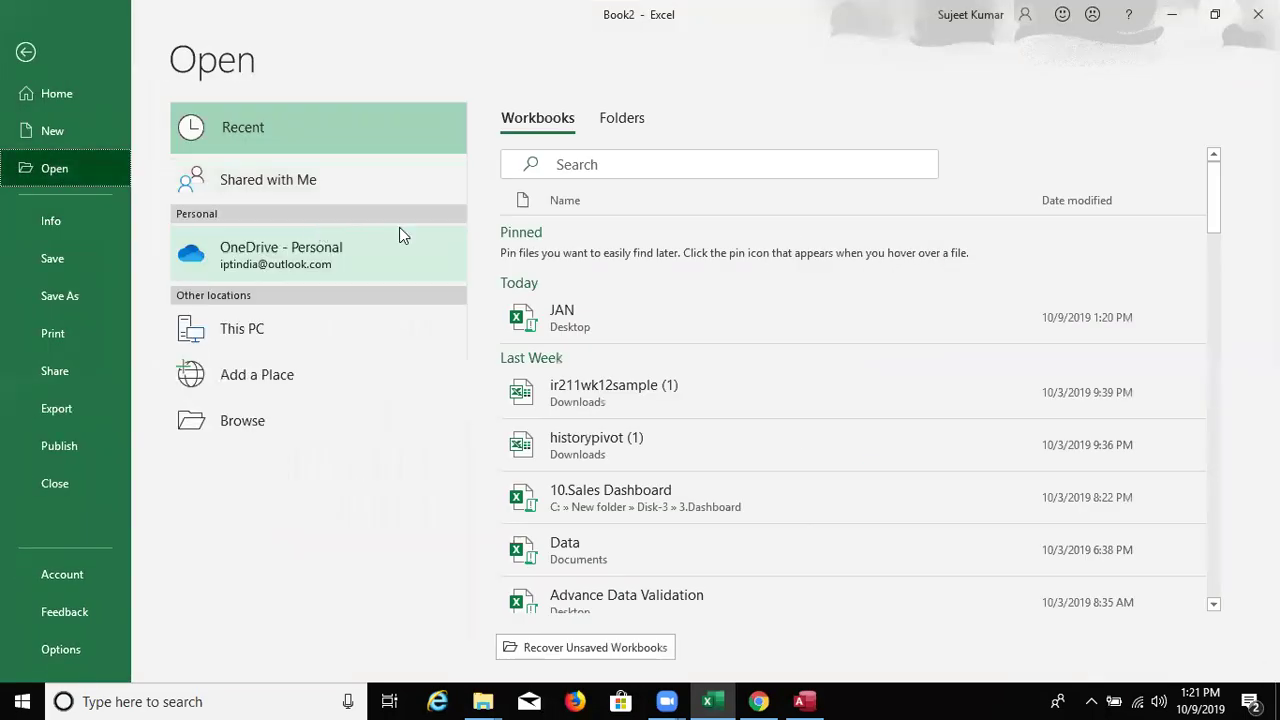
{"action": "key", "text": "Escape"}
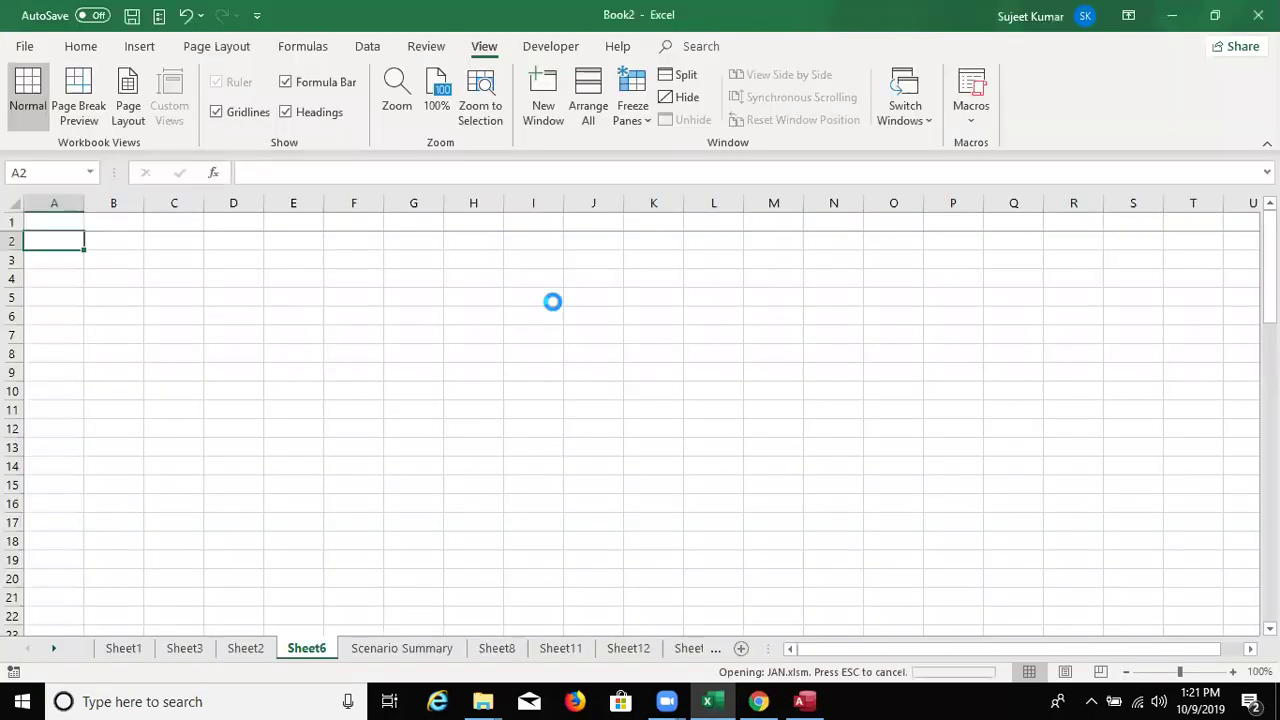
{"action": "key", "text": "ctrl+Home"}
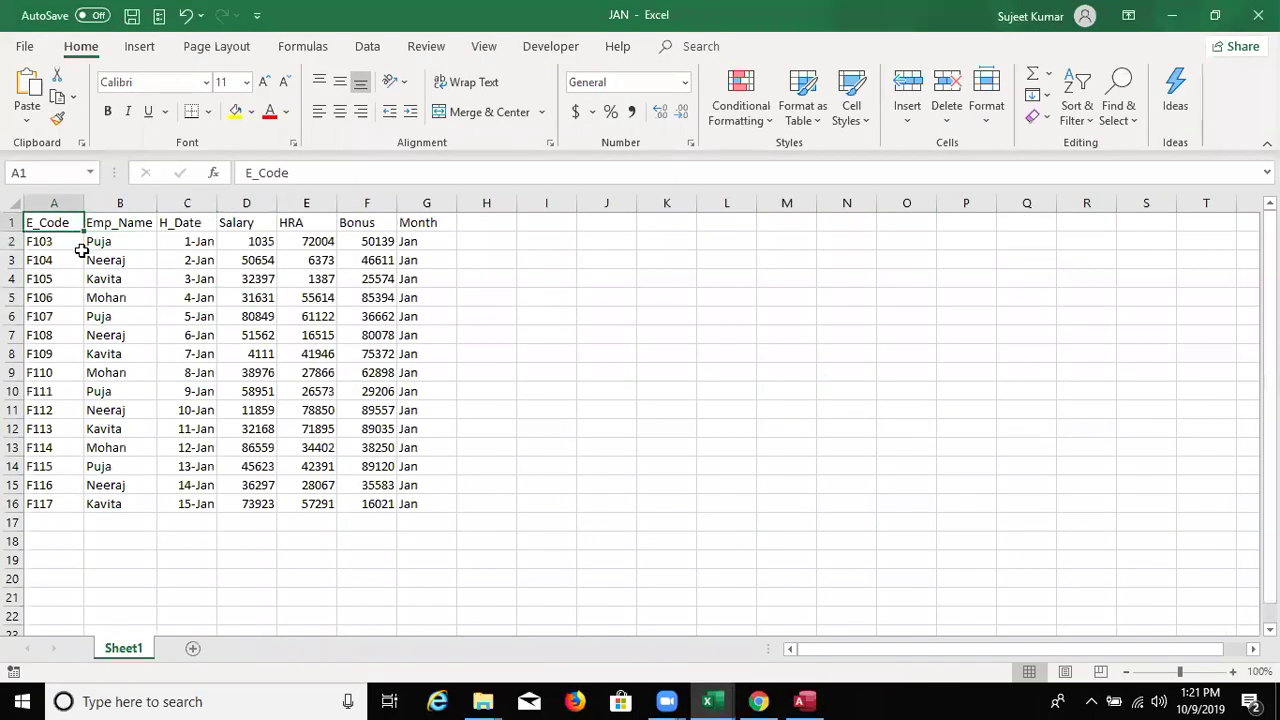
{"action": "key", "text": "ctrl+v"}
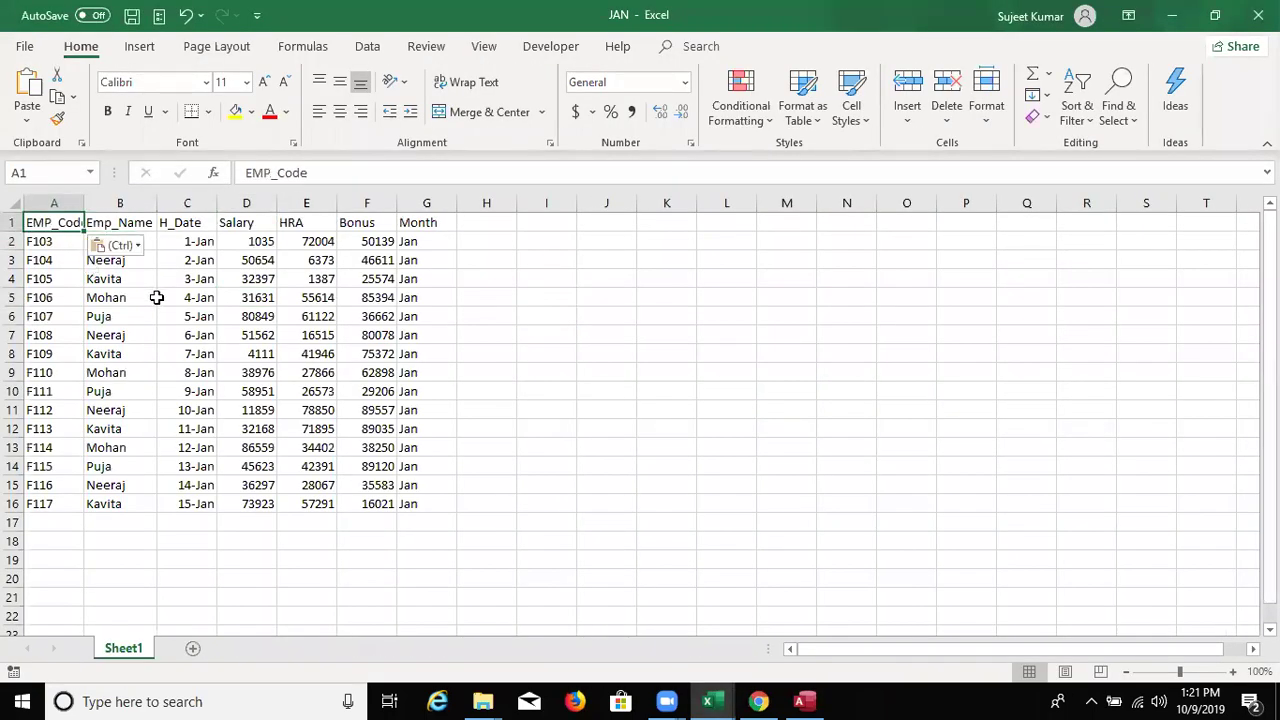
- Compare JAN's header cells B1 through F1 against the SData field names in Access
{"action": "key", "text": "alt+Tab"}
{"action": "key", "text": "alt+Tab"}
{"action": "key", "text": "Tab"}
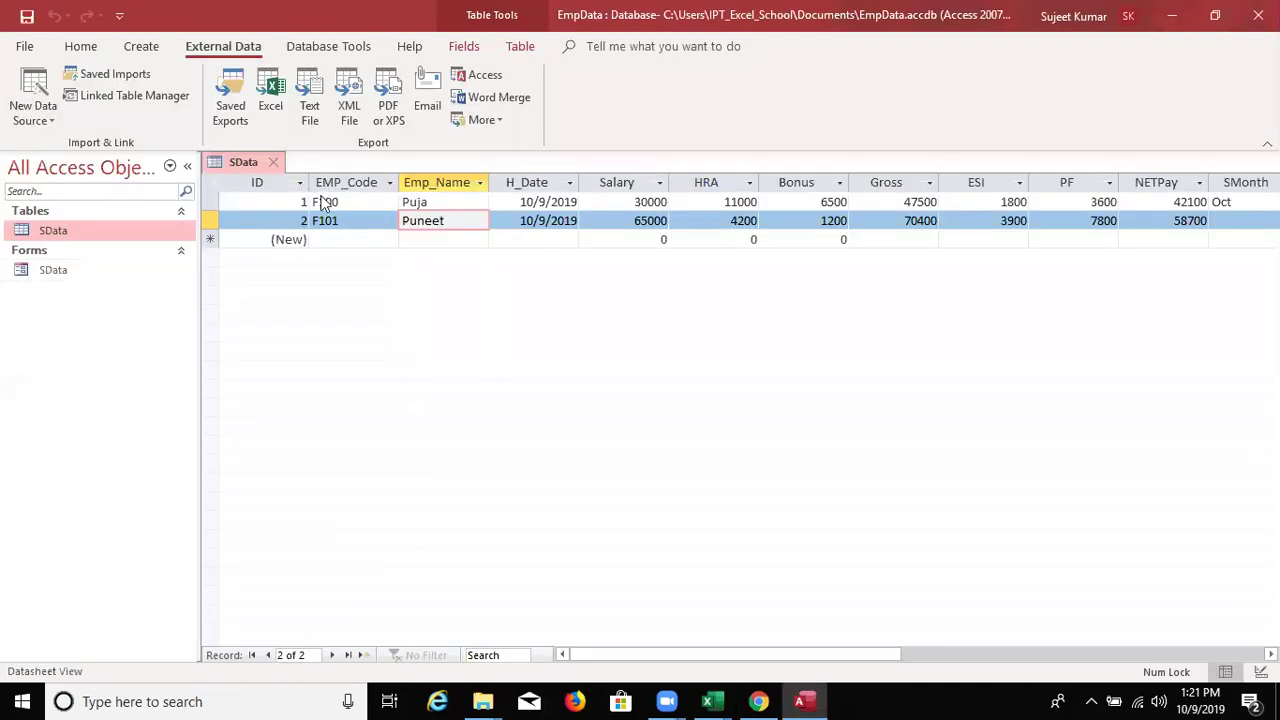
{"action": "key", "text": "alt+Tab"}
{"action": "key", "text": "alt+Tab"}
{"action": "key", "text": "alt+Tab"}
{"action": "key", "text": "Tab"}
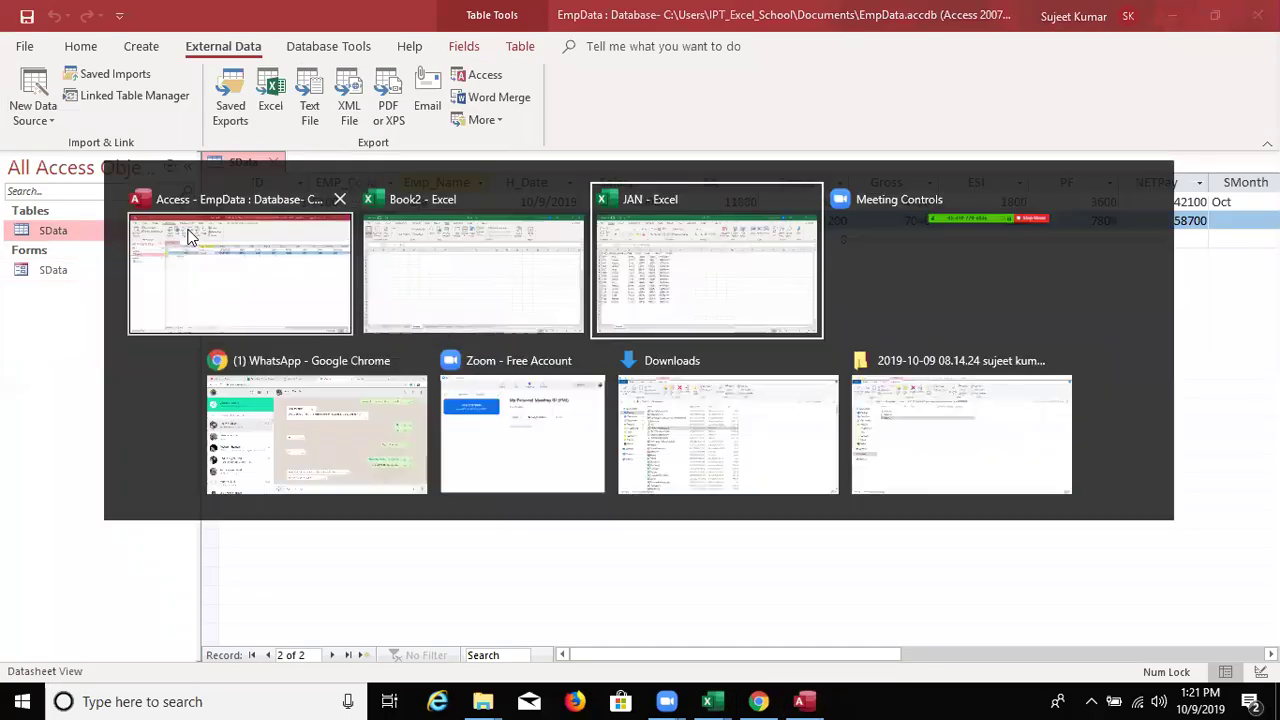
{"action": "left_click", "coordinate": [142, 220]}
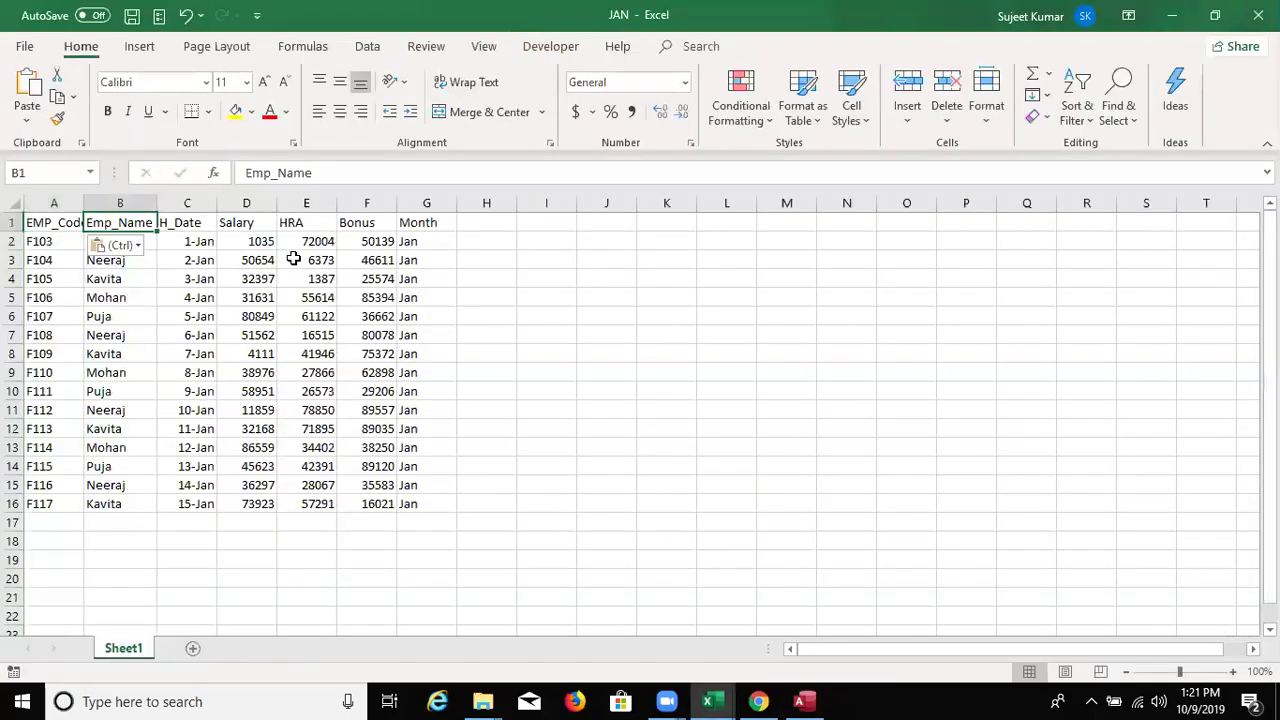
{"action": "key", "text": "alt+Tab"}
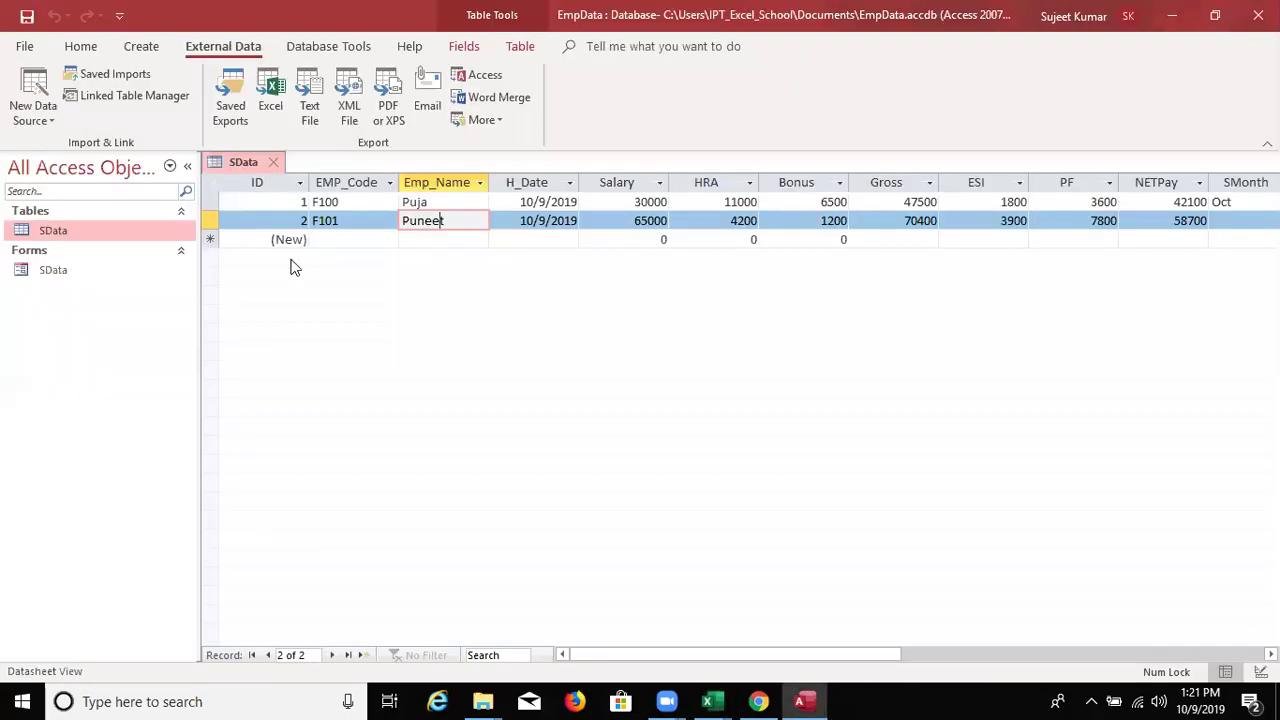
{"action": "key", "text": "alt+Tab"}
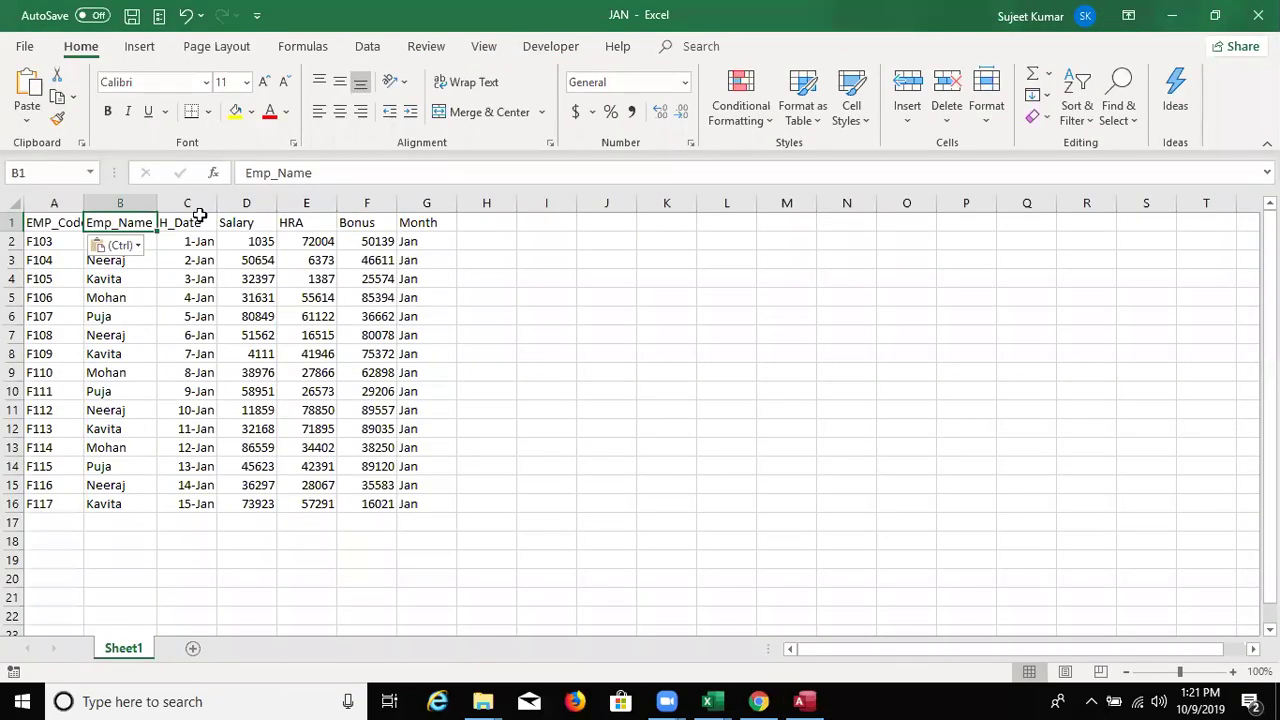
{"action": "key", "text": "Right"}
{"action": "key", "text": "alt+Tab"}
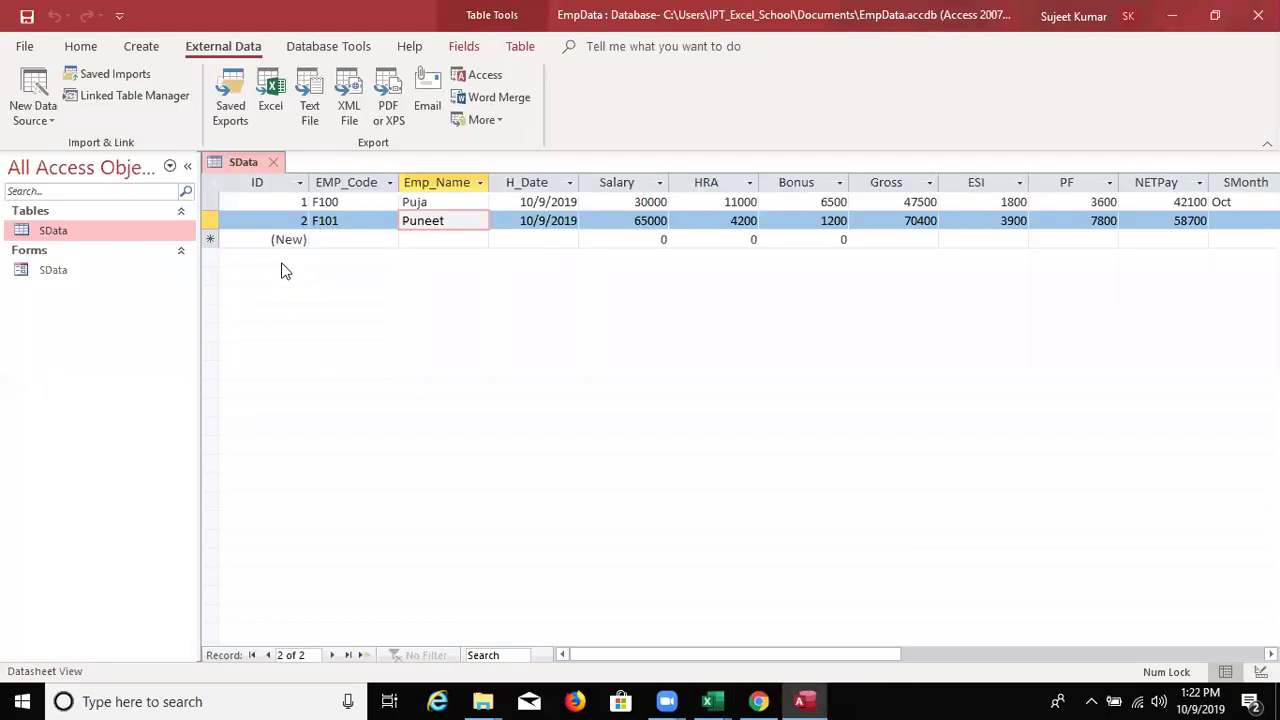
{"action": "key", "text": "alt+Tab"}
{"action": "left_click", "coordinate": [356, 220]}
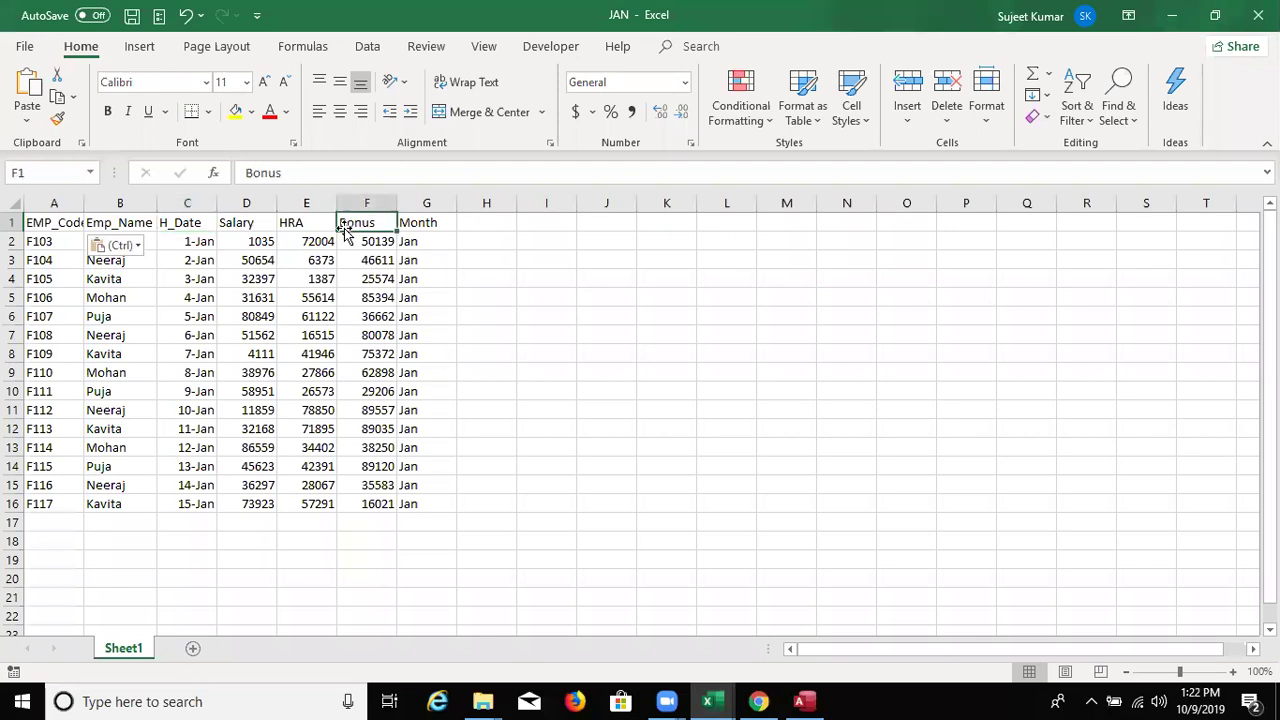
- Copy SData's SMonth field name into G1 in place of Month, then save and close JAN
{"action": "key", "text": "alt+Tab"}
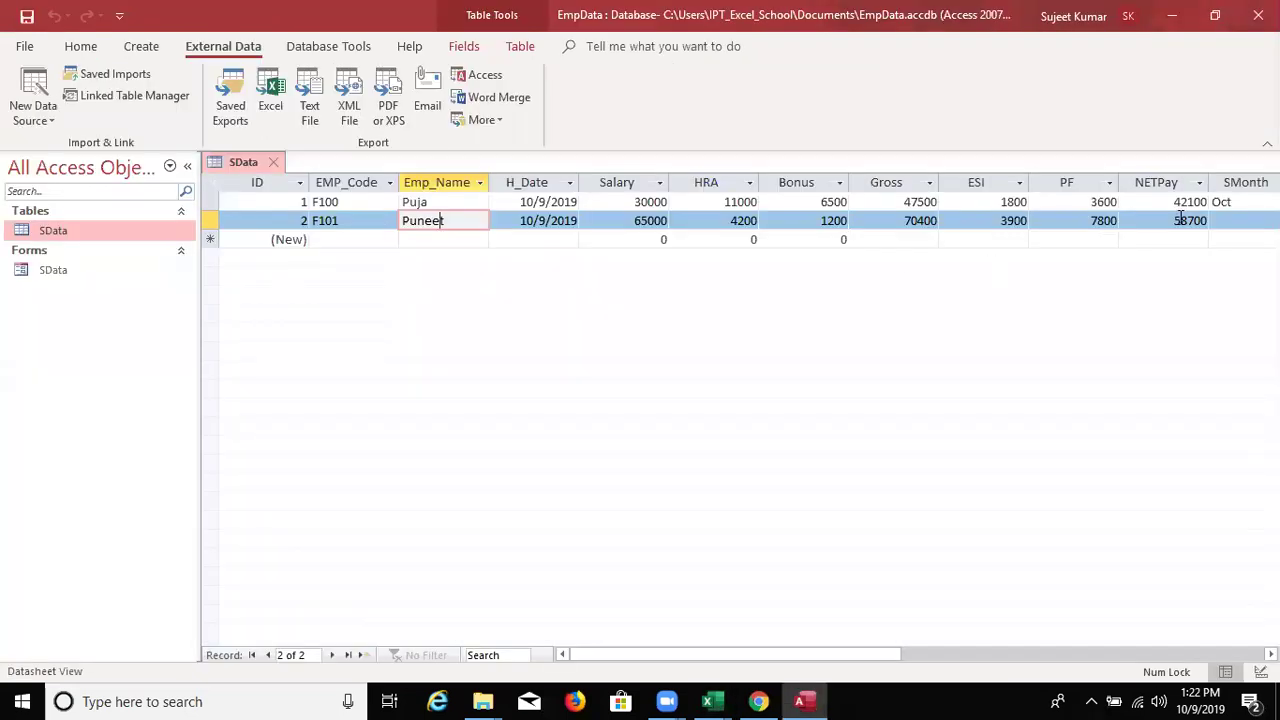
{"action": "left_click", "coordinate": [1240, 180]}
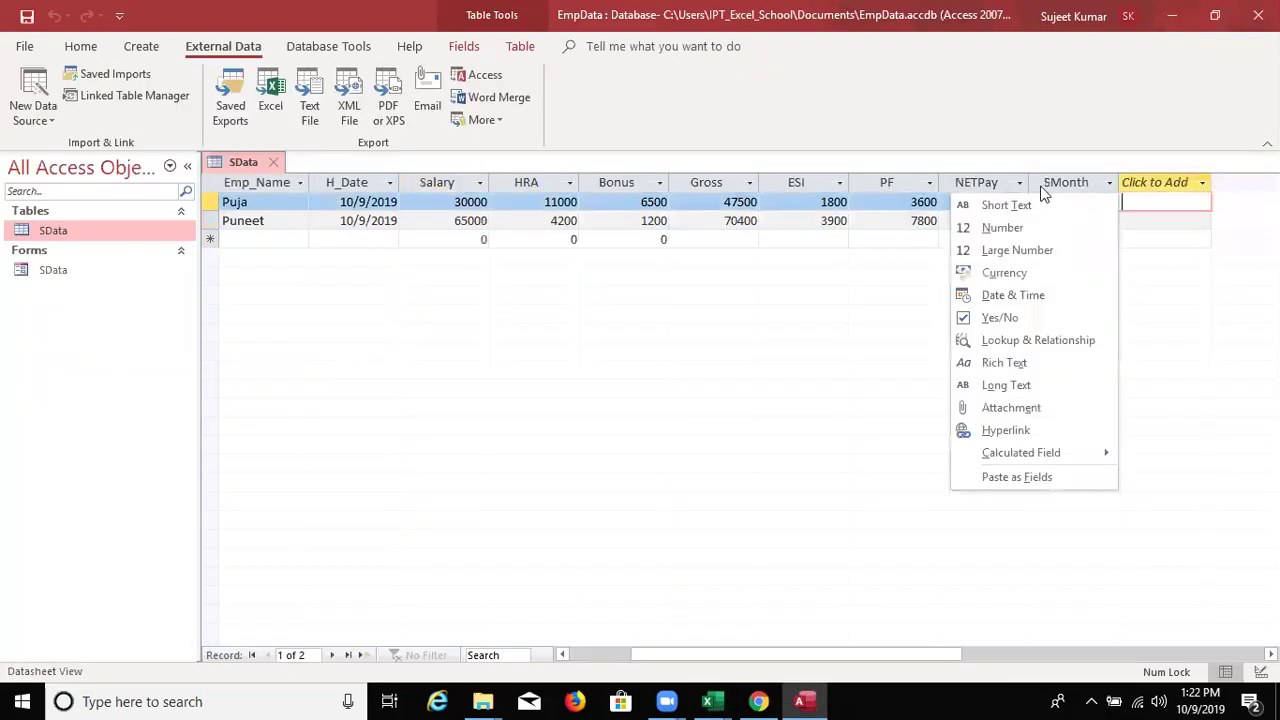
{"action": "left_click", "coordinate": [1052, 185]}
{"action": "double_click", "coordinate": [1058, 180]}
{"action": "key", "text": "ctrl+c"}
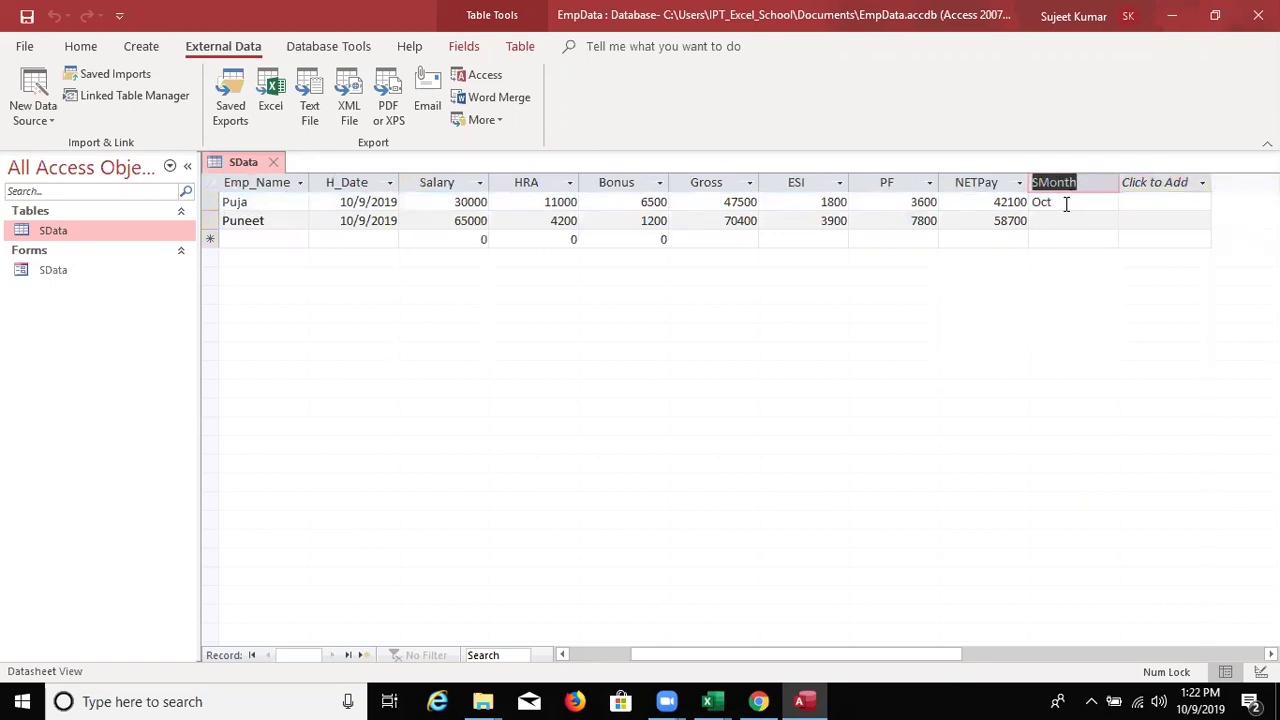
{"action": "left_click", "coordinate": [1054, 240]}
{"action": "key", "text": "alt+Tab"}
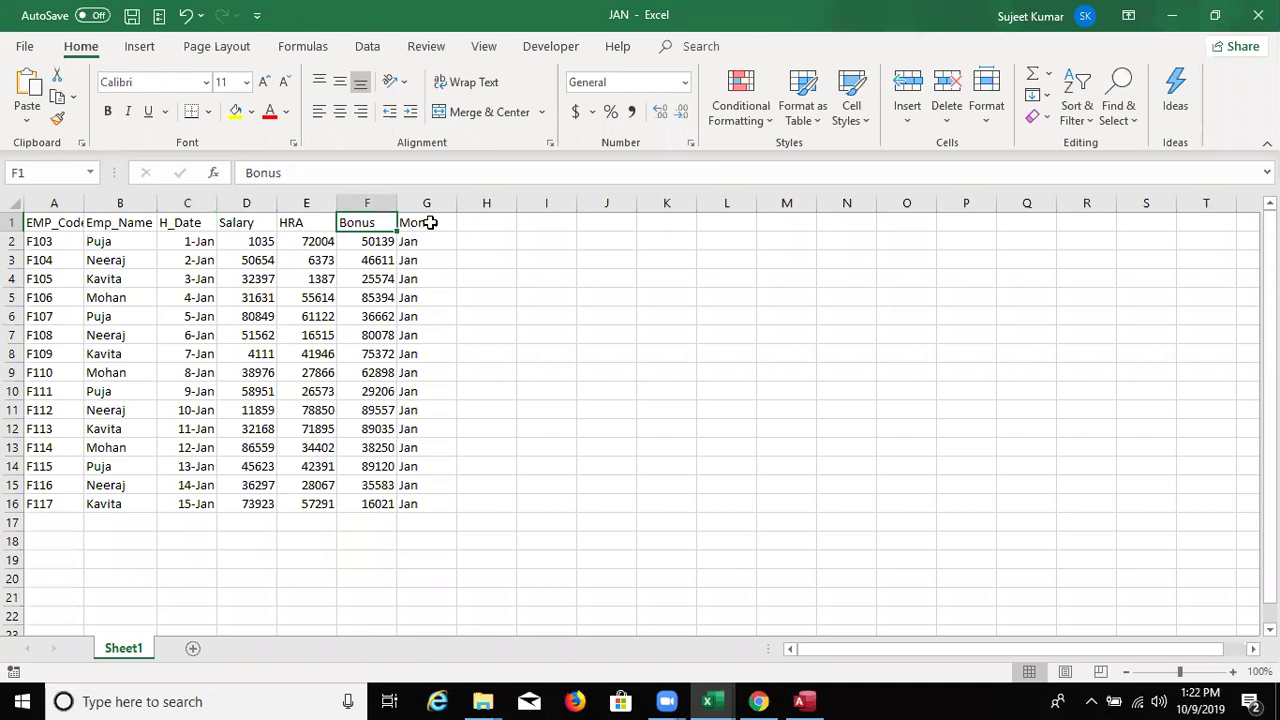
{"action": "left_click", "coordinate": [428, 222]}
{"action": "key", "text": "ctrl+v"}
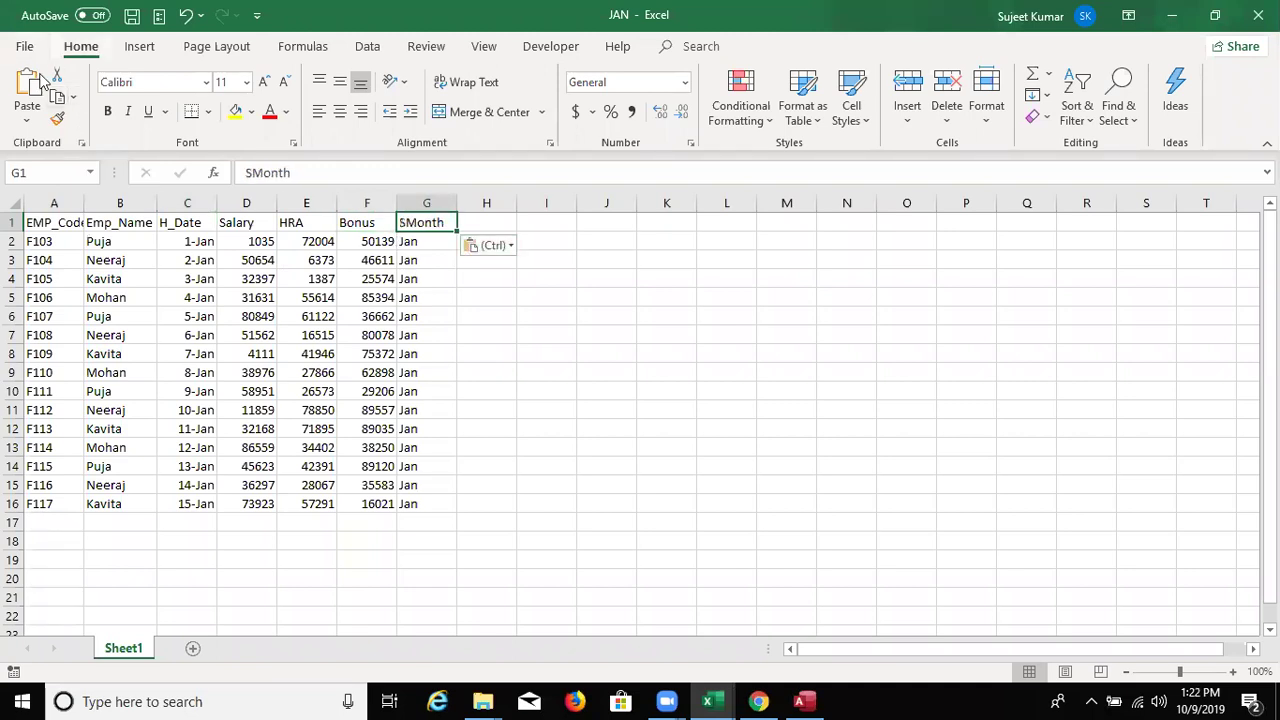
{"action": "left_click", "coordinate": [131, 15]}
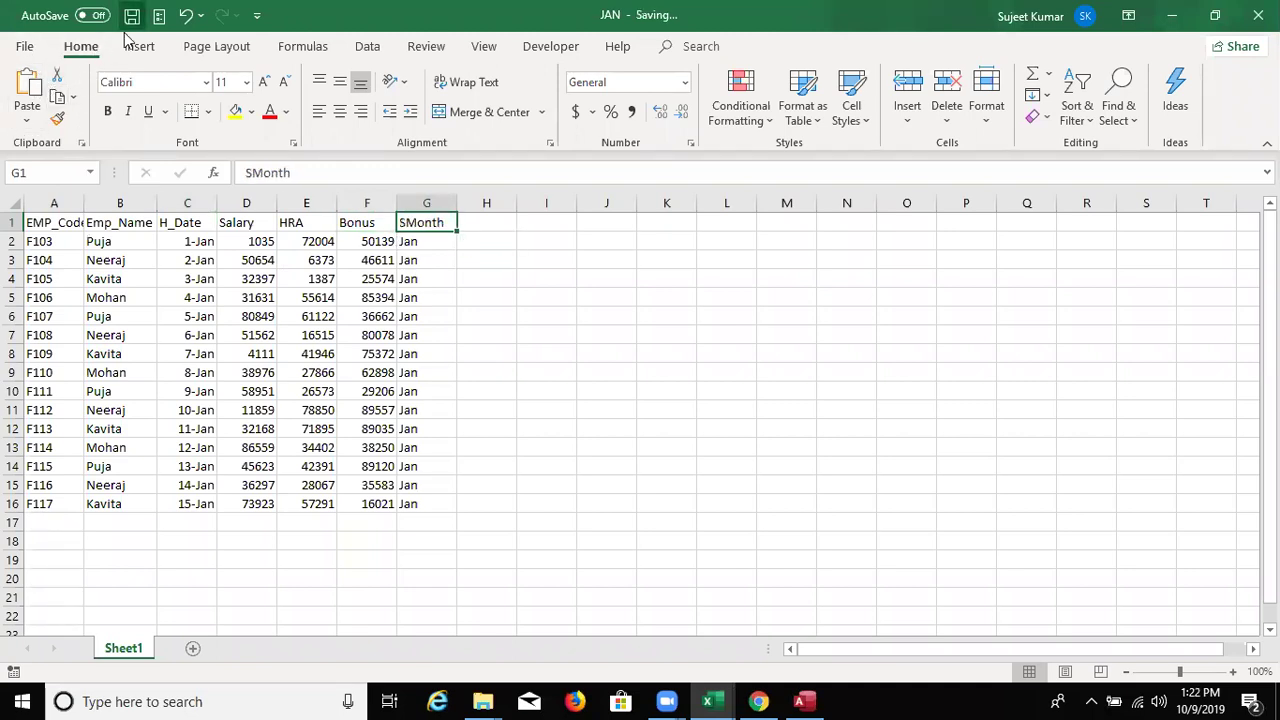
{"action": "left_click", "coordinate": [1258, 15]}
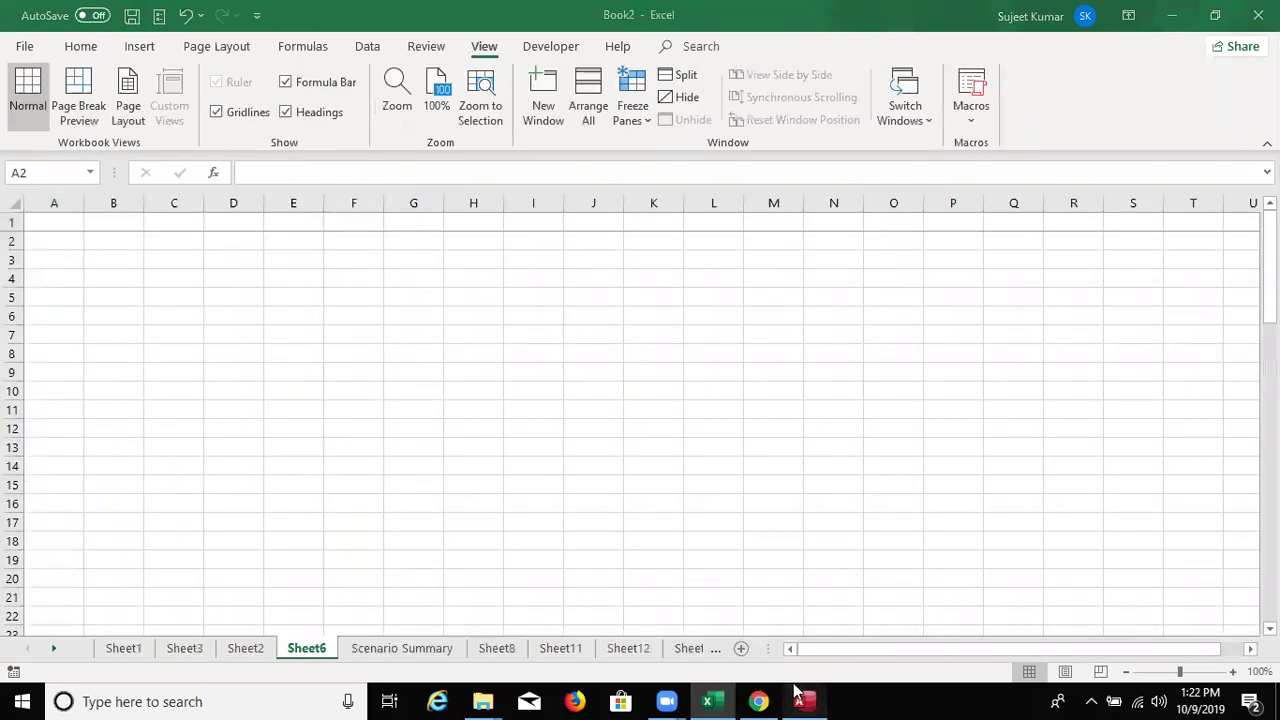
- Close SData and choose JAN.xlsm as the source for a new Excel import
{"action": "left_click", "coordinate": [800, 701]}
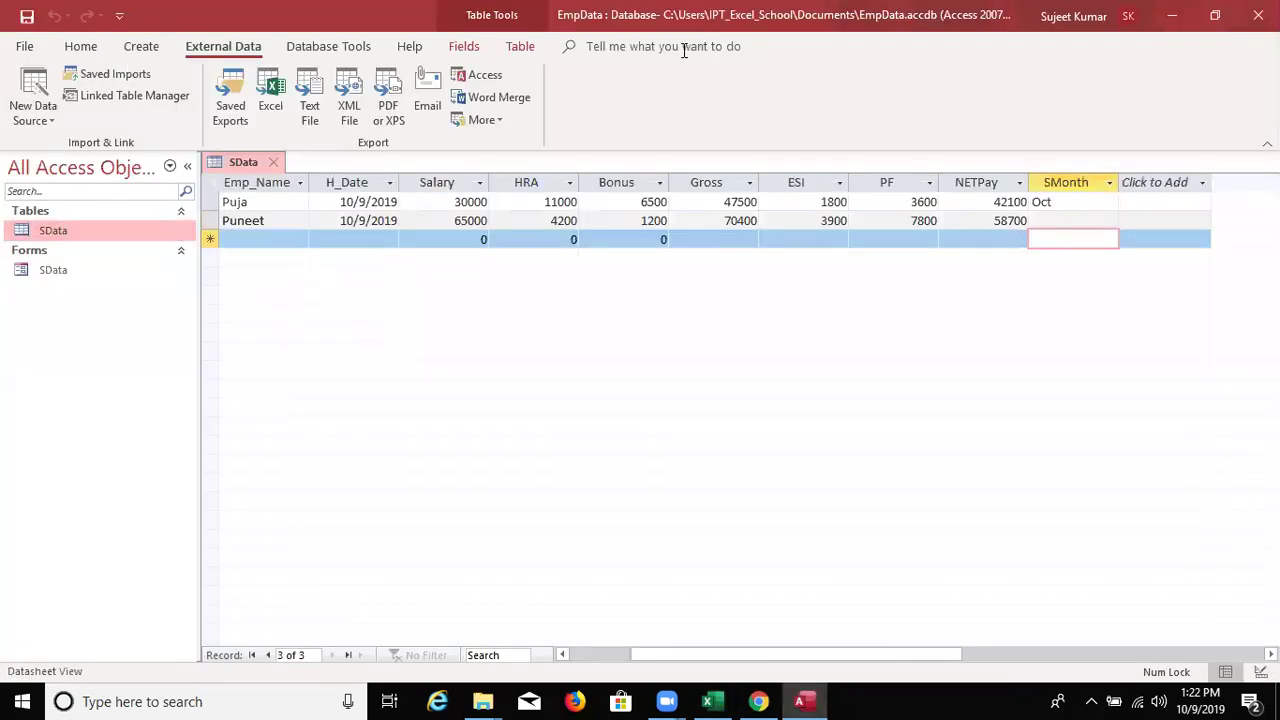
{"action": "left_click", "coordinate": [274, 161]}
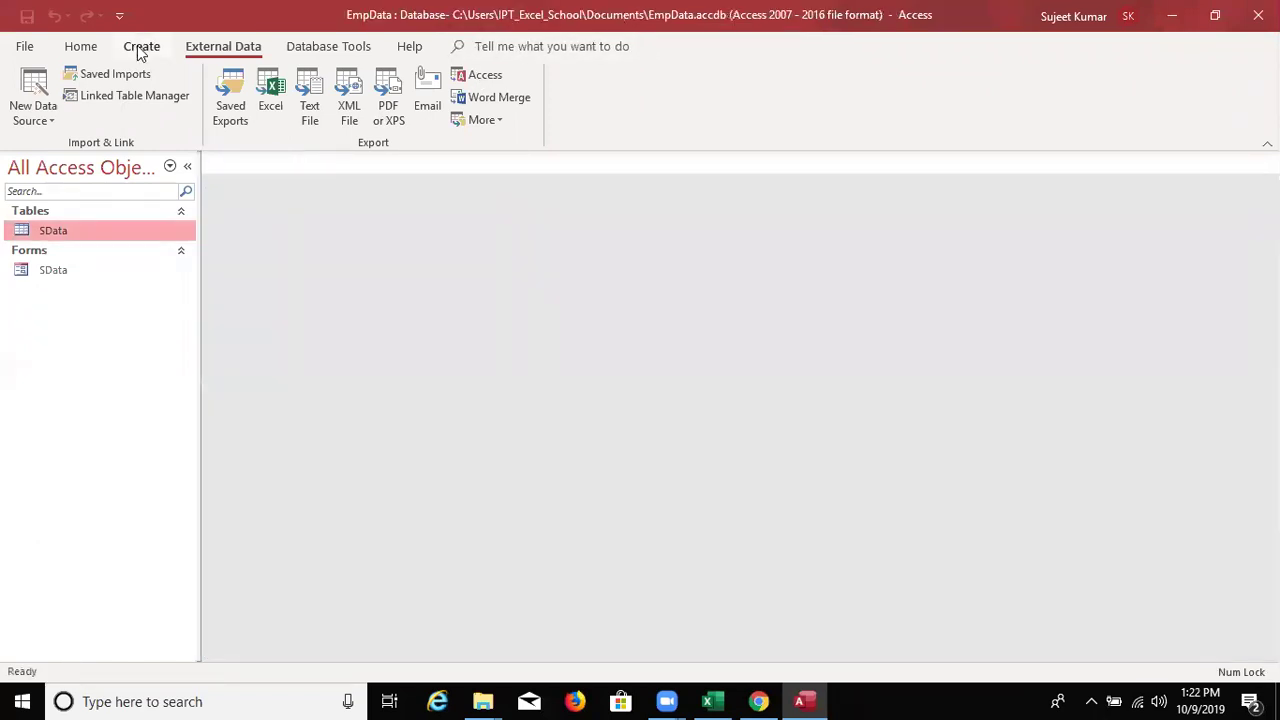
{"action": "left_click", "coordinate": [38, 112]}
{"action": "mouse_move", "coordinate": [75, 156]}
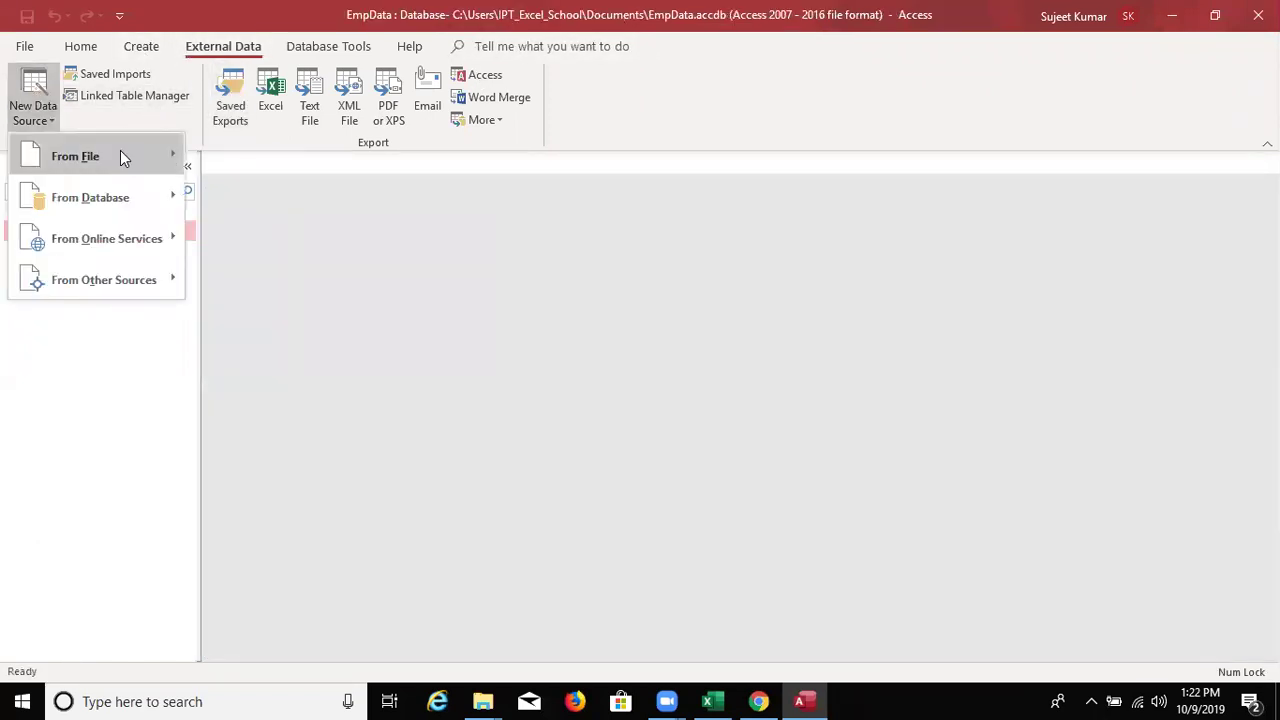
{"action": "left_click", "coordinate": [276, 170]}
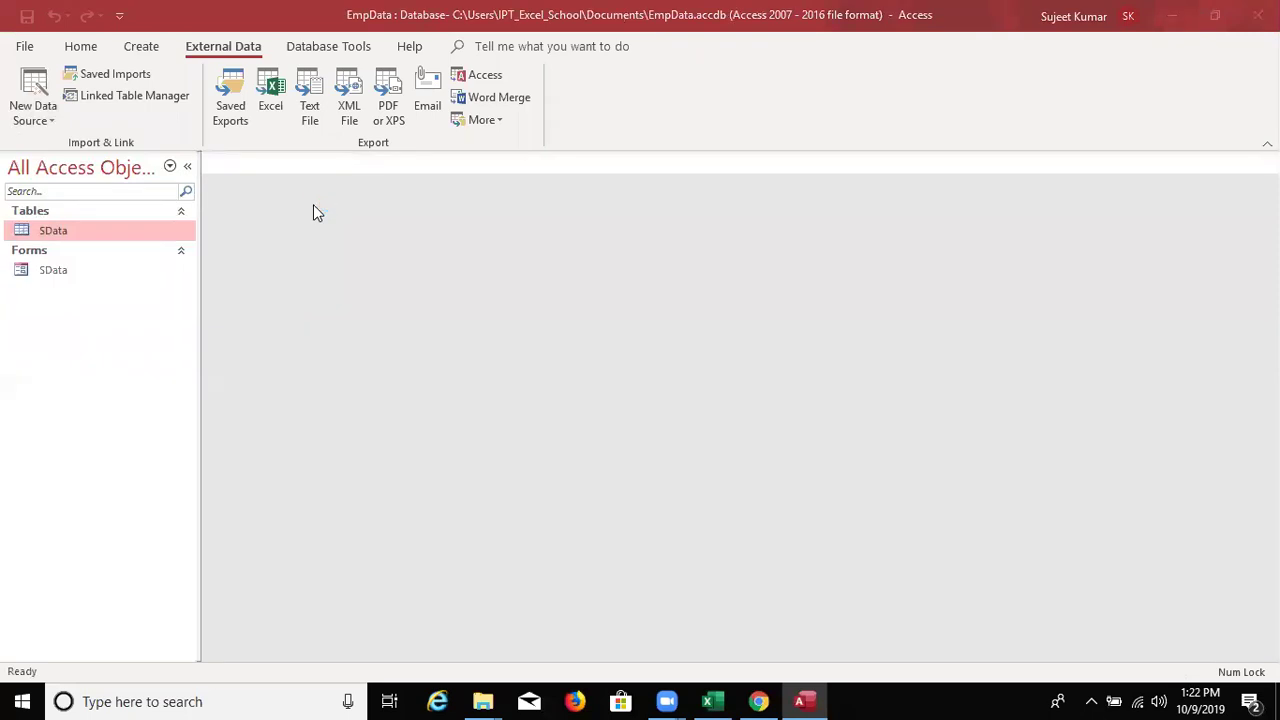
{"action": "left_click", "coordinate": [911, 225]}
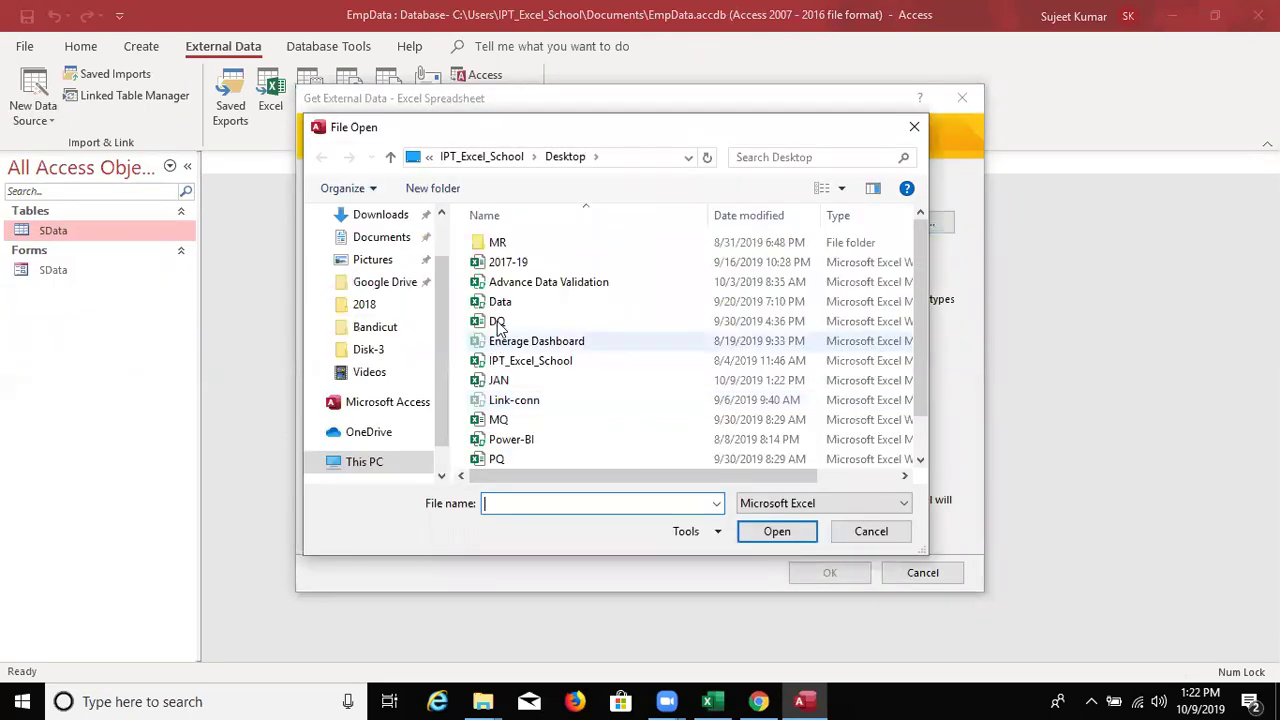
{"action": "left_click", "coordinate": [502, 380]}
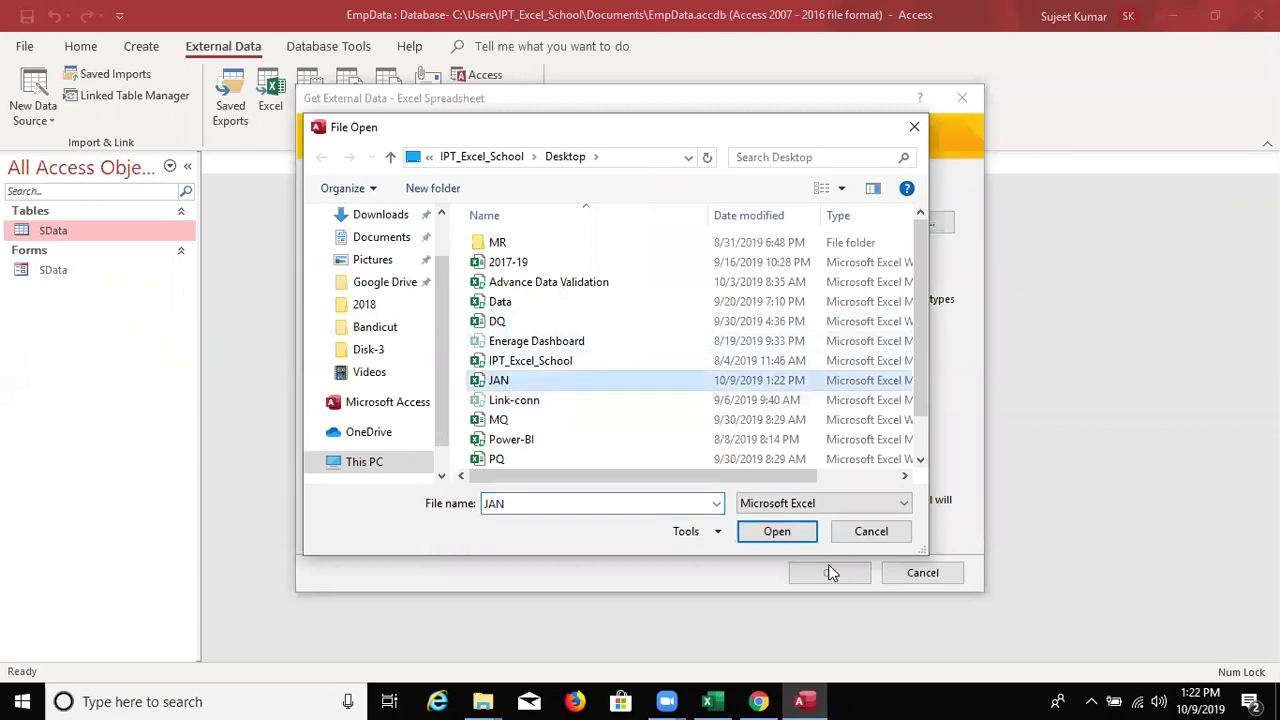
{"action": "left_click", "coordinate": [765, 531]}
- Append the records to SData and save the import steps as Import-JAN
{"action": "left_click", "coordinate": [363, 422]}
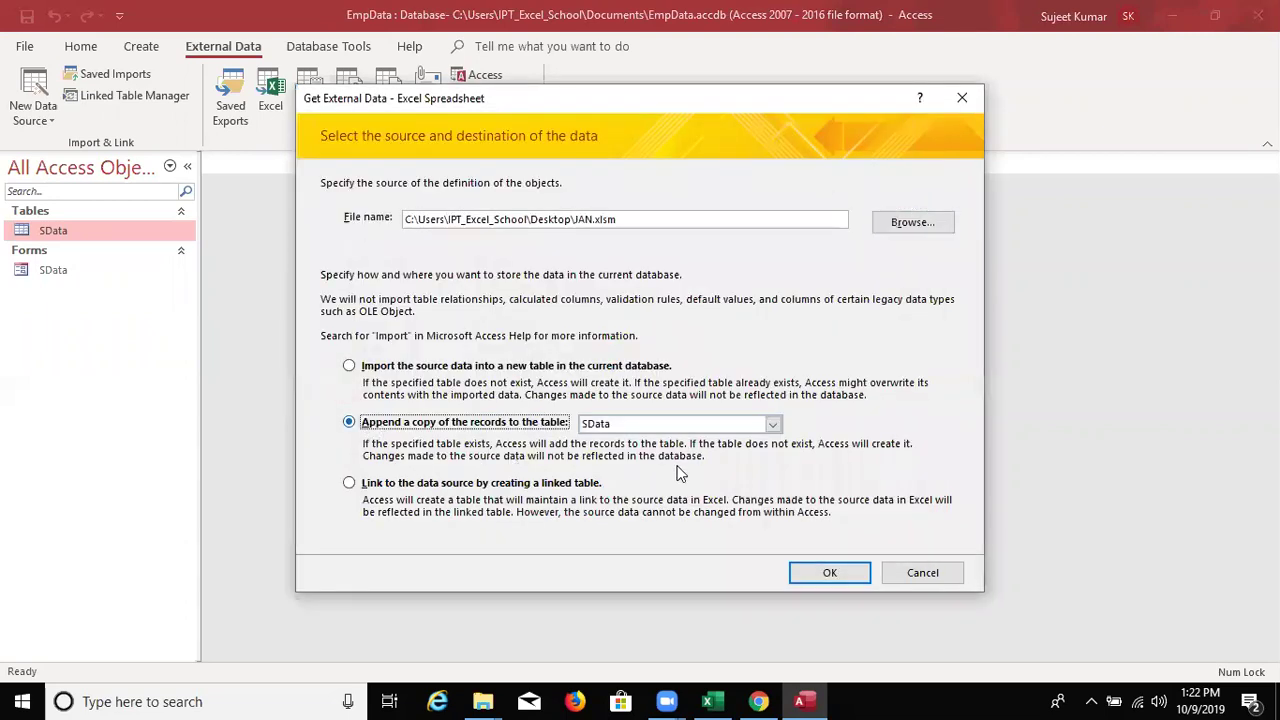
{"action": "left_click", "coordinate": [828, 571]}
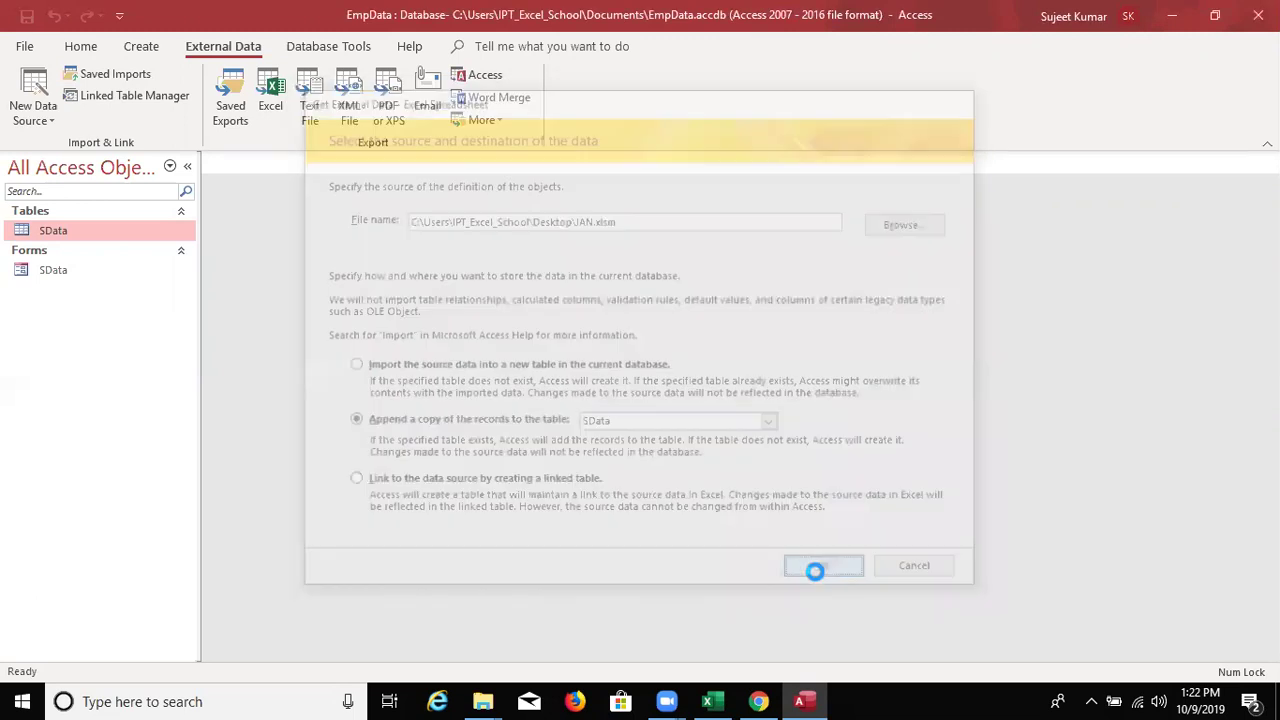
{"action": "left_click", "coordinate": [853, 535]}
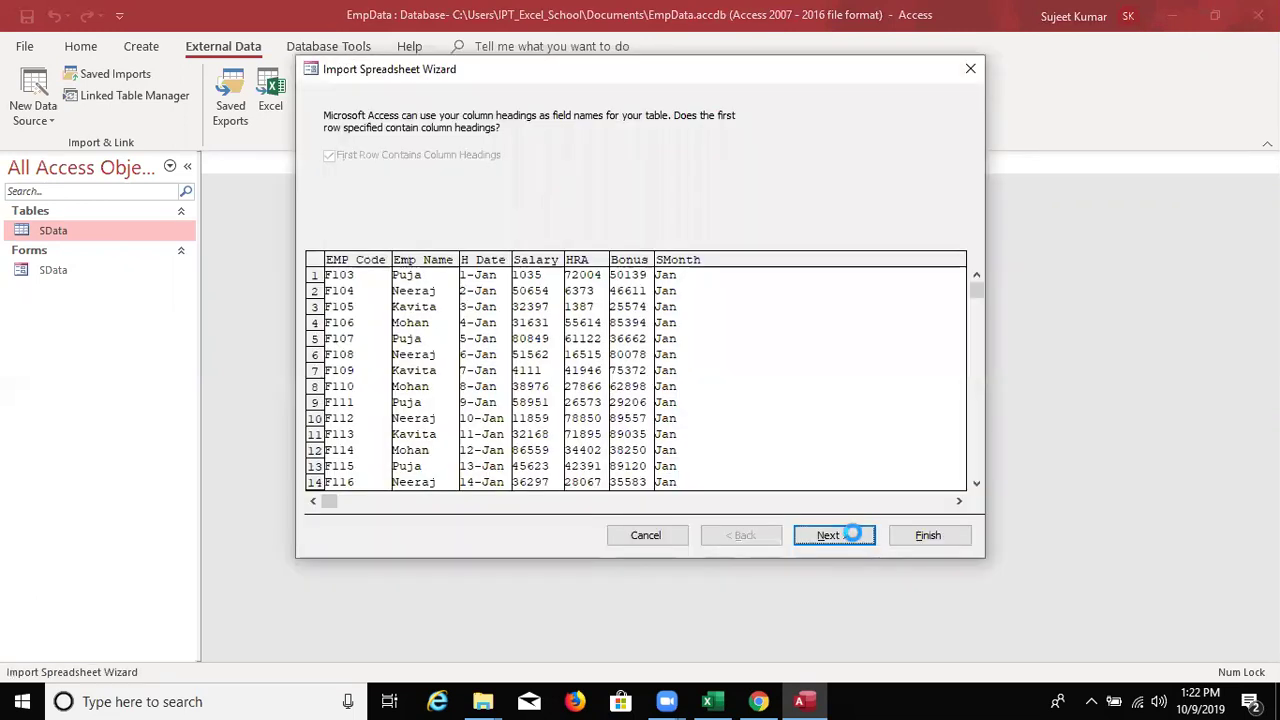
{"action": "left_click", "coordinate": [918, 540]}
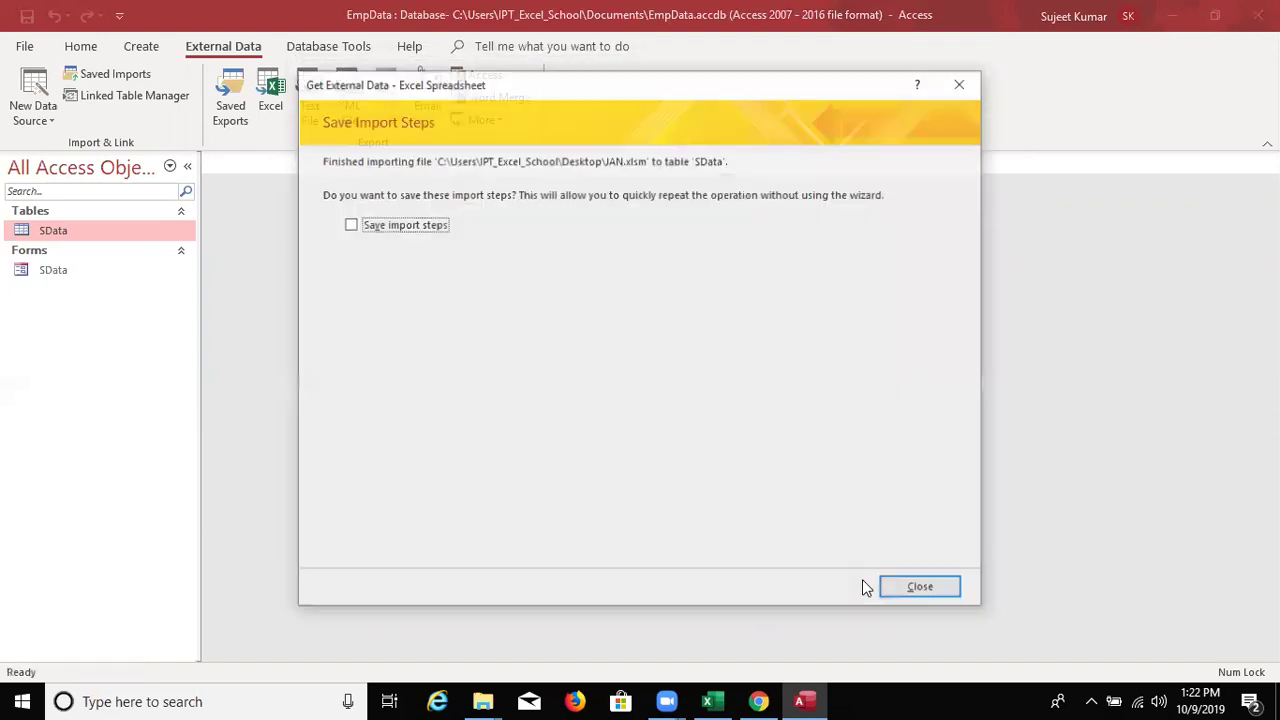
{"action": "left_click", "coordinate": [431, 229]}
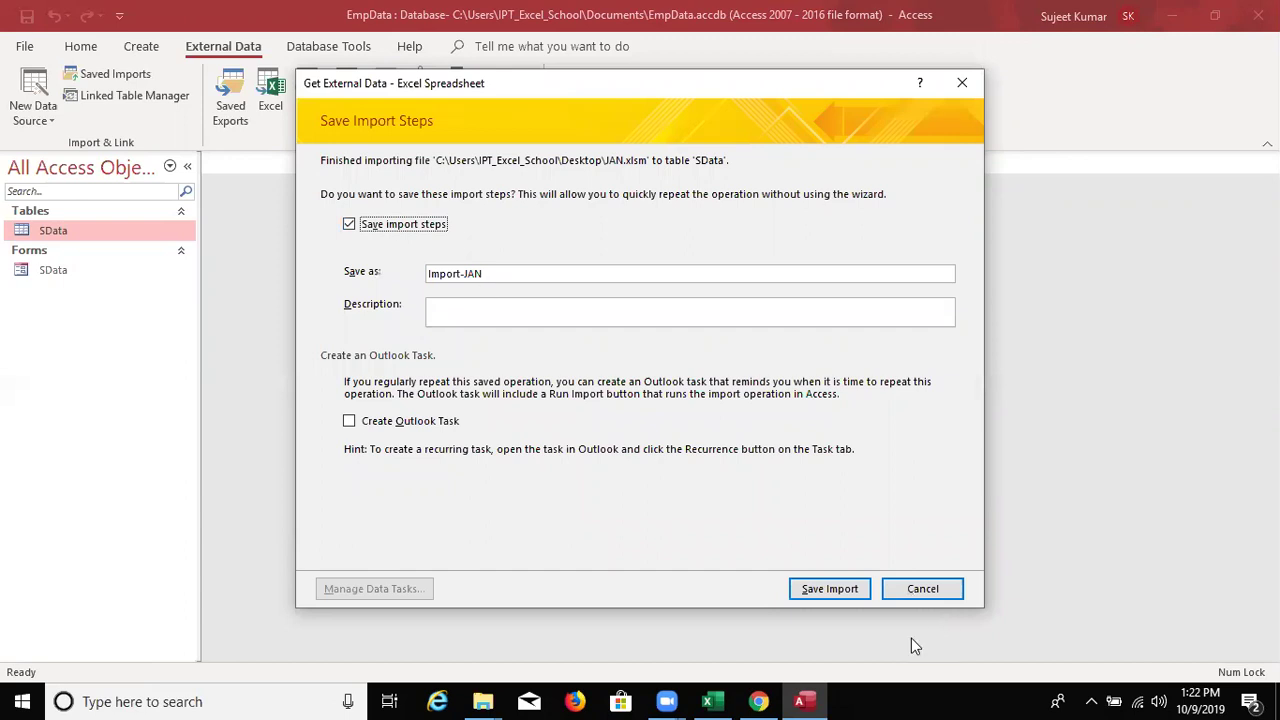
{"action": "left_click", "coordinate": [830, 589]}
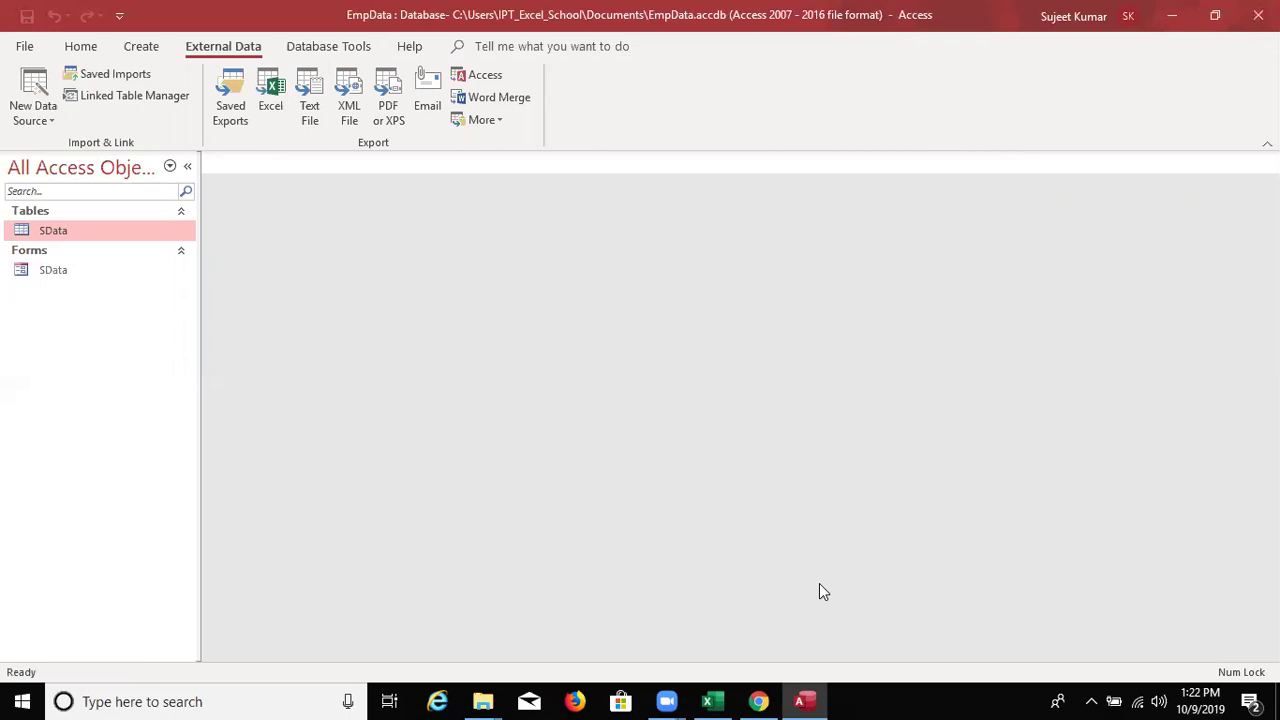
{"action": "double_click", "coordinate": [47, 228]}
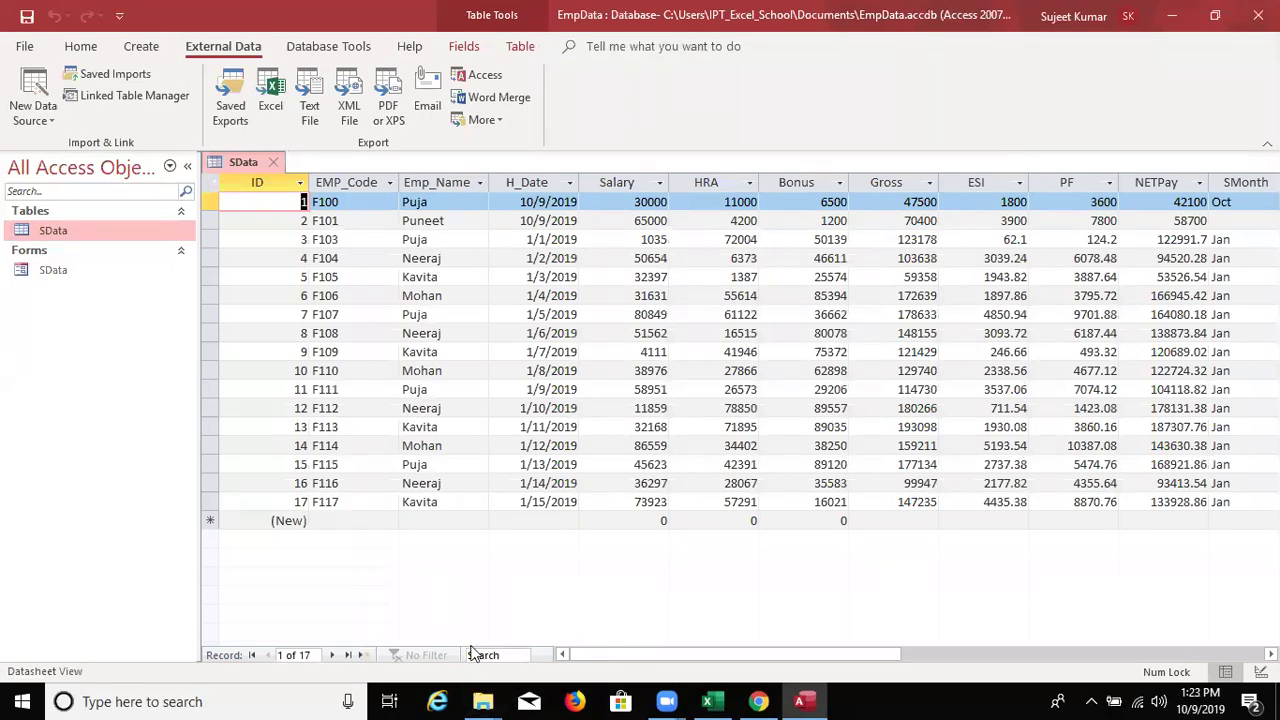
{"action": "left_click", "coordinate": [268, 162]}
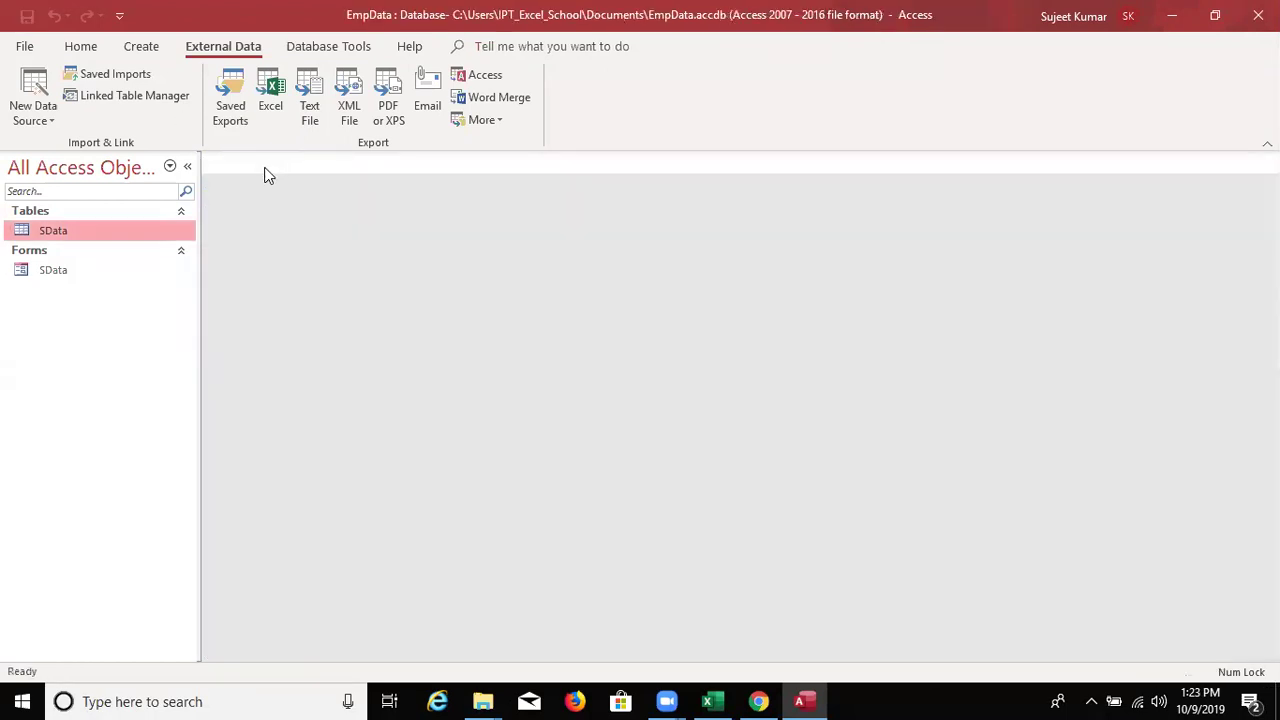
- Rerun the saved Import-JAN despite key violations, then reopen SData showing 17 records
{"action": "left_click", "coordinate": [107, 79]}
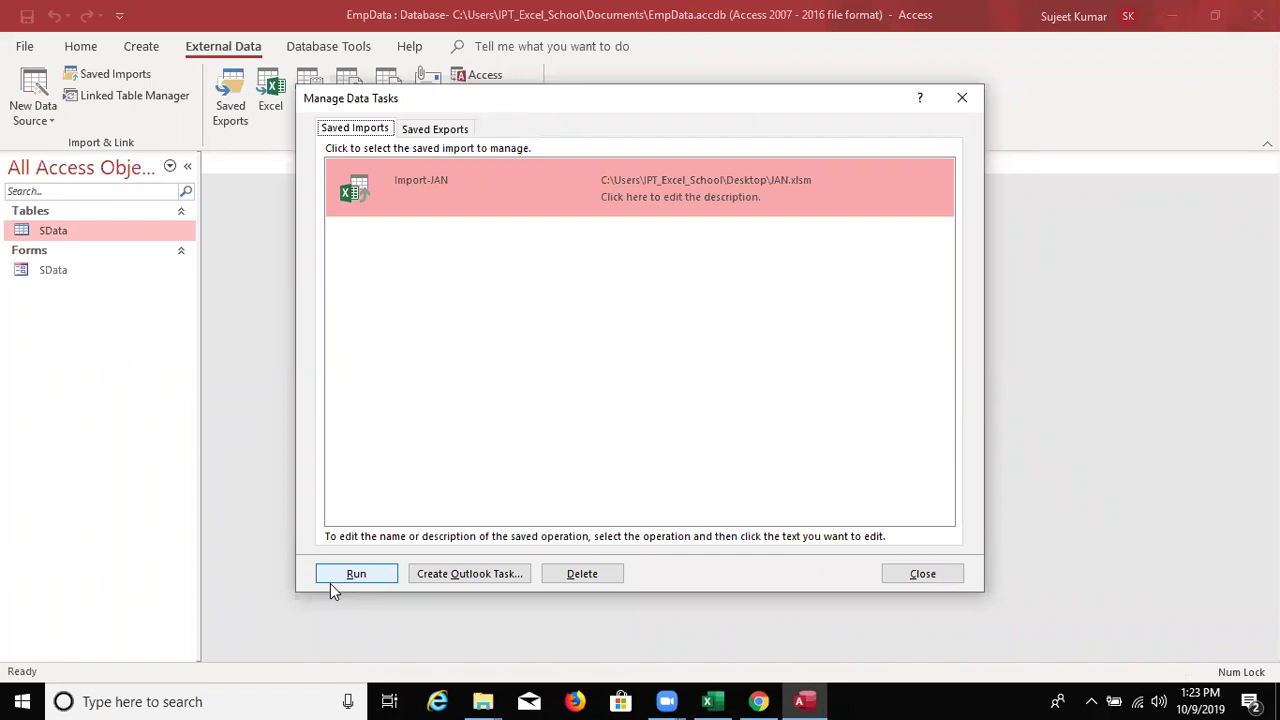
{"action": "left_click", "coordinate": [336, 584]}
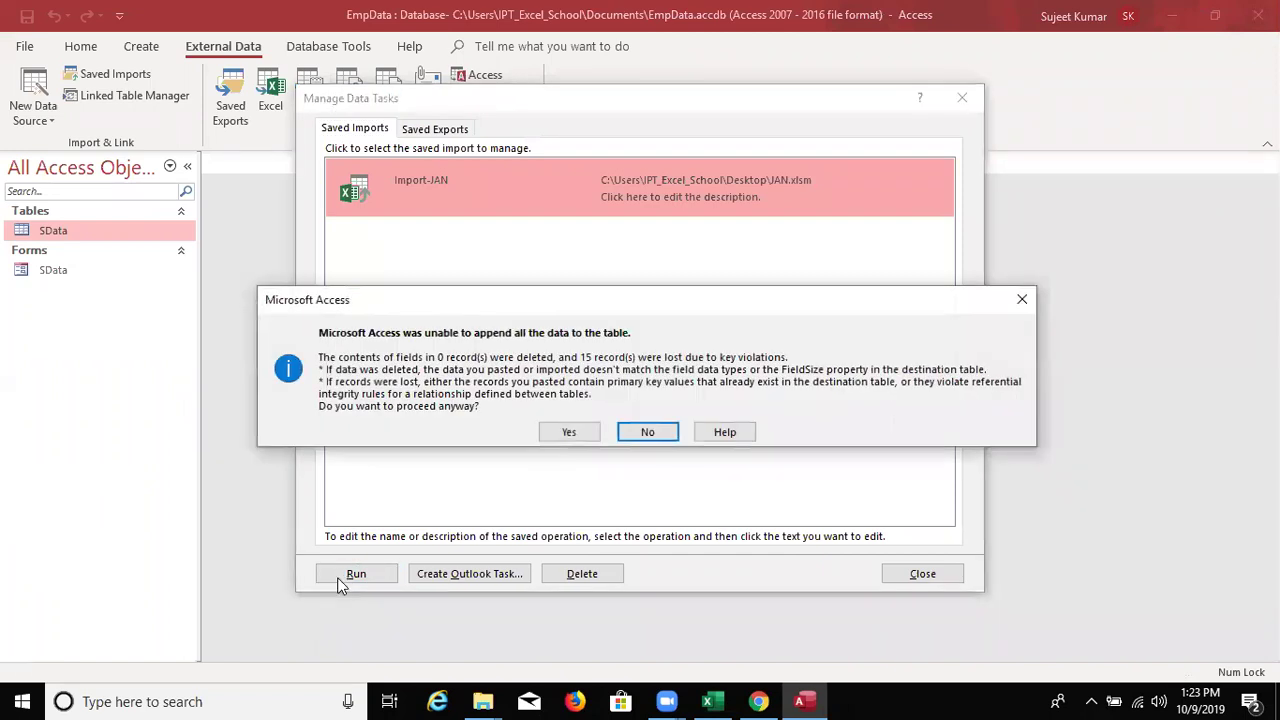
{"action": "left_click", "coordinate": [555, 433]}
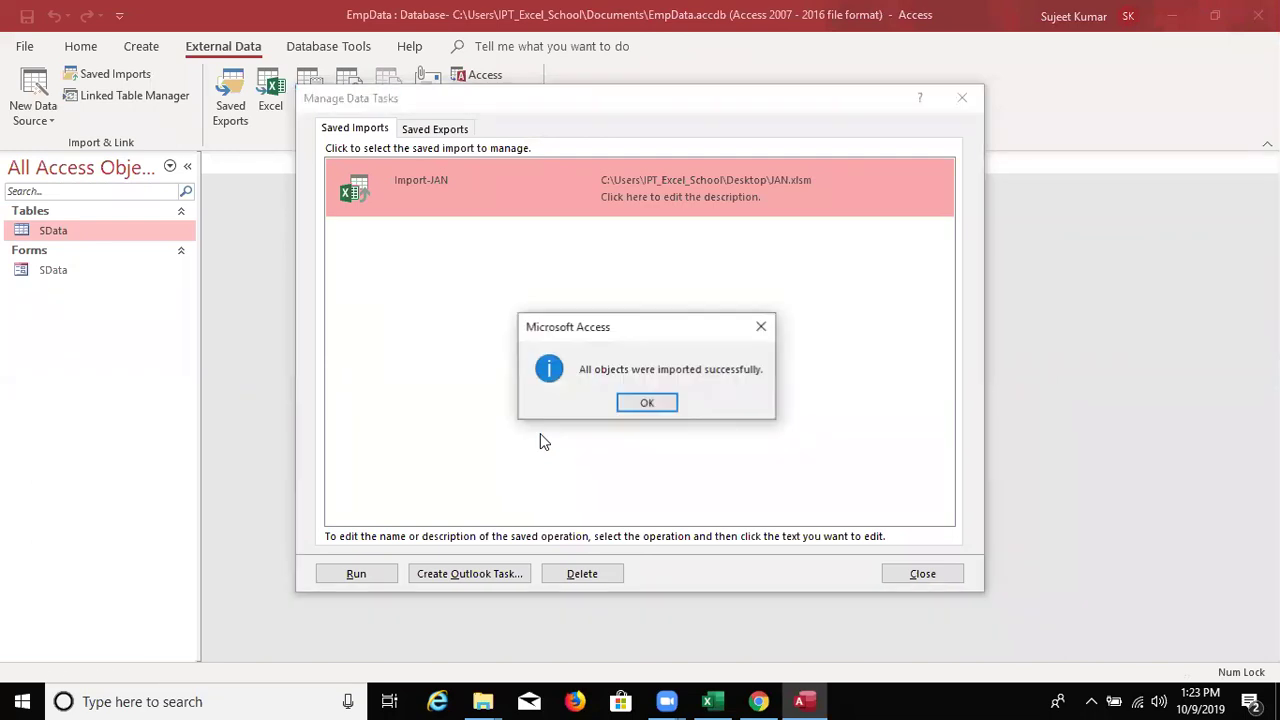
{"action": "left_click", "coordinate": [628, 405]}
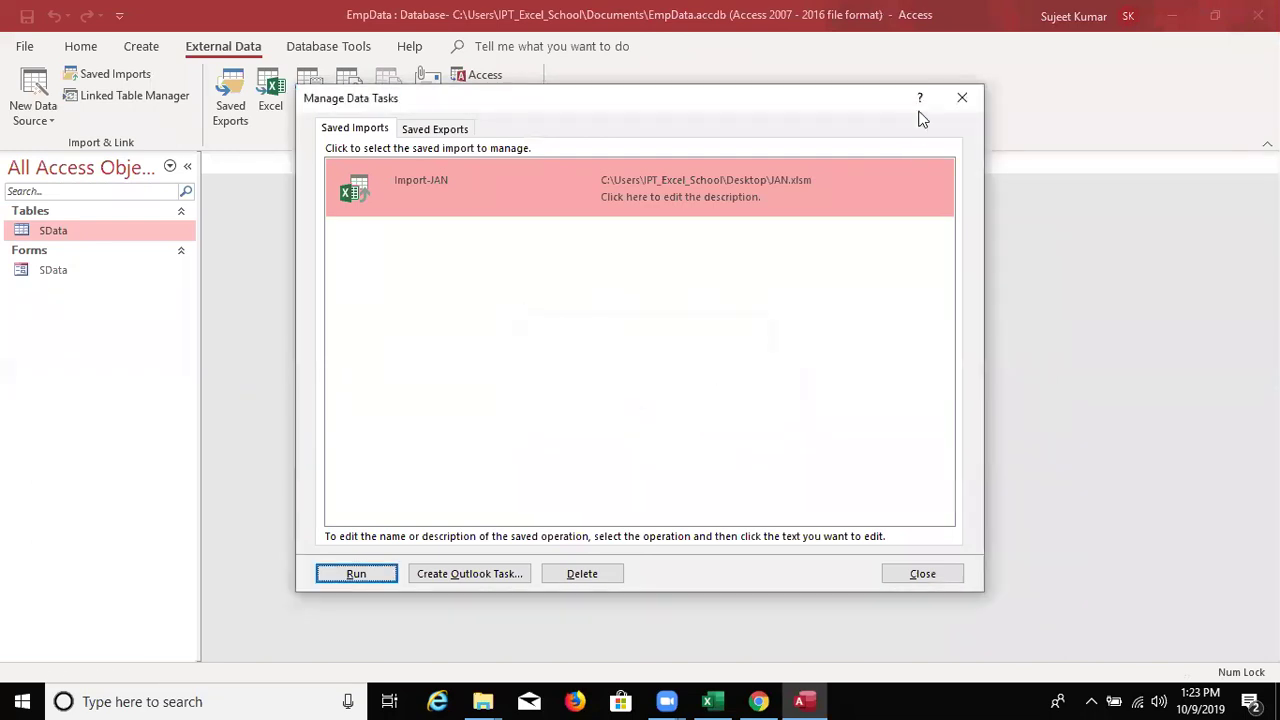
{"action": "left_click", "coordinate": [961, 97]}
{"action": "double_click", "coordinate": [64, 231]}
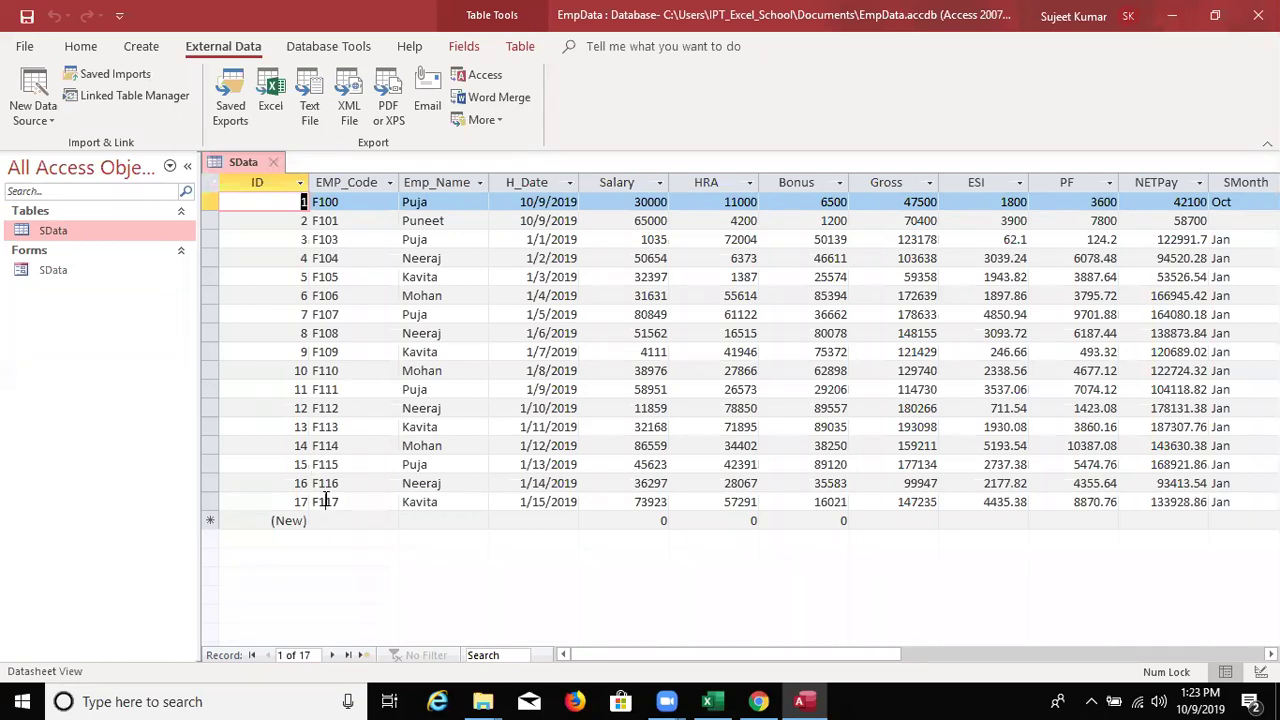
- Check the EMP_Code values F100–F117 in SData, then close the table
{"action": "left_click", "coordinate": [326, 500]}
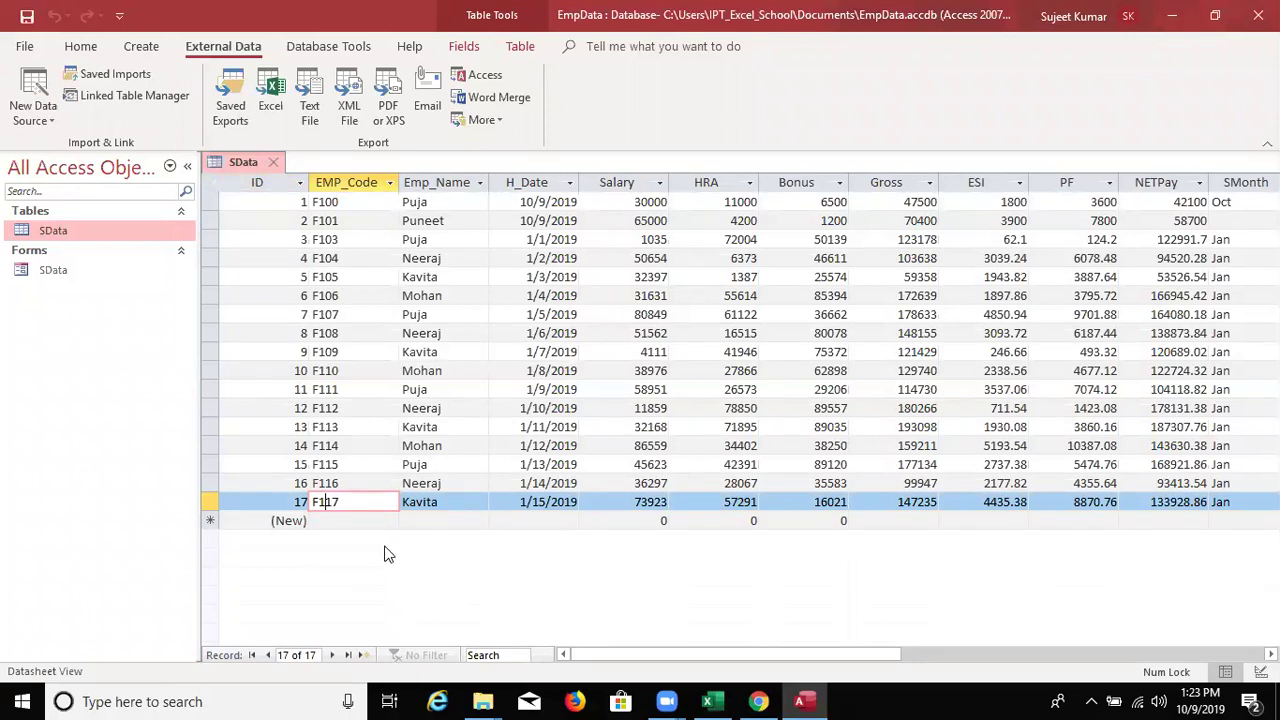
{"action": "left_click", "coordinate": [352, 178]}
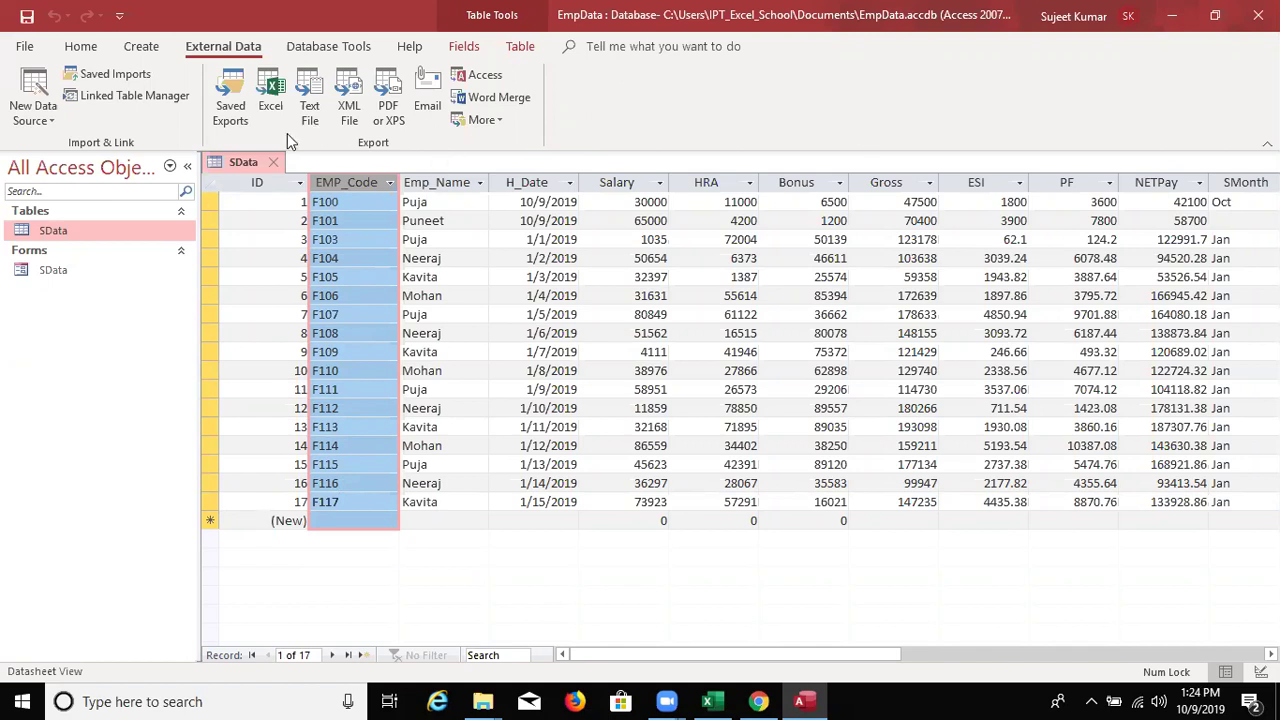
{"action": "left_click", "coordinate": [272, 162]}
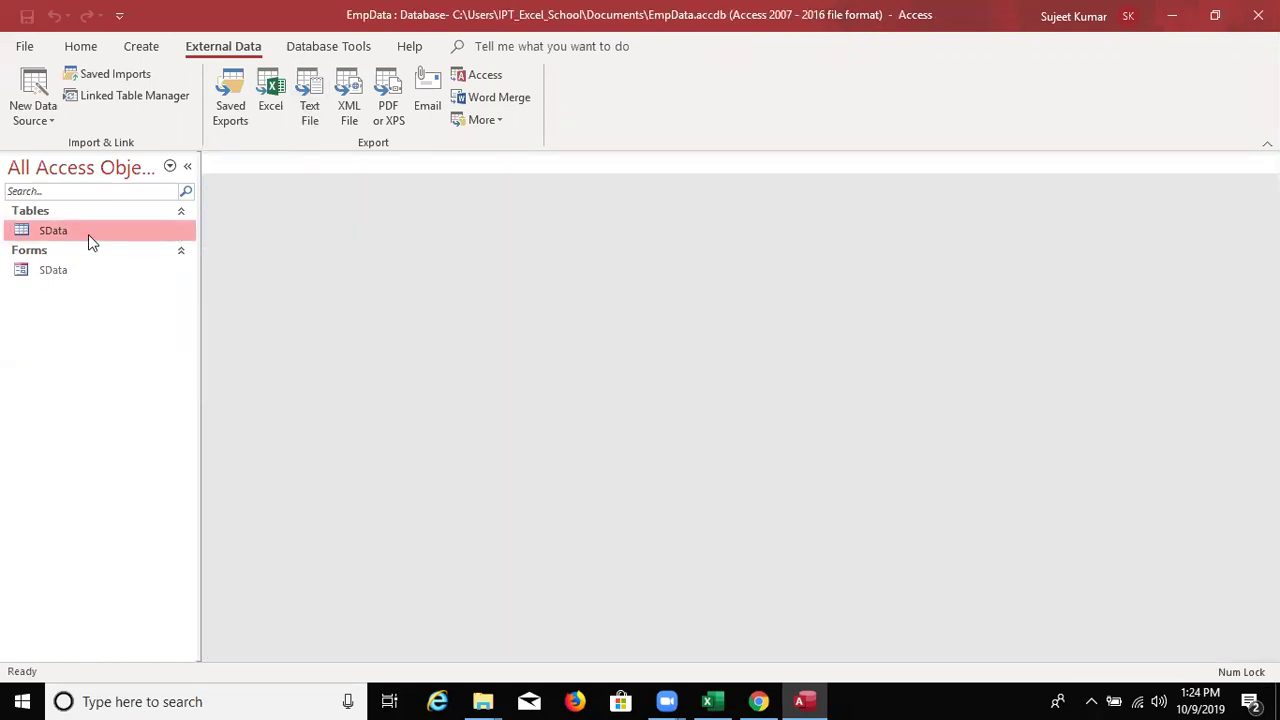
- Review SData's EMP_Code field in Design view, then create a new blank table
{"action": "right_click", "coordinate": [88, 234]}
{"action": "left_click", "coordinate": [140, 270]}
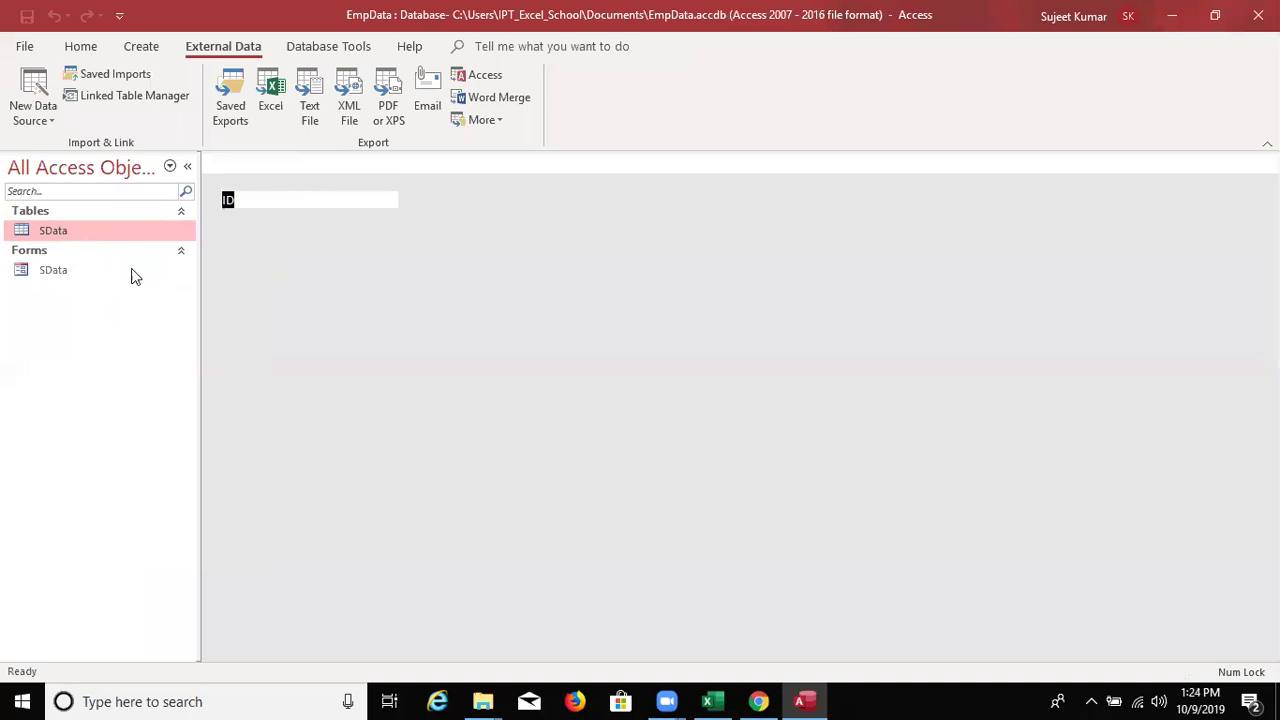
{"action": "left_click", "coordinate": [208, 218]}
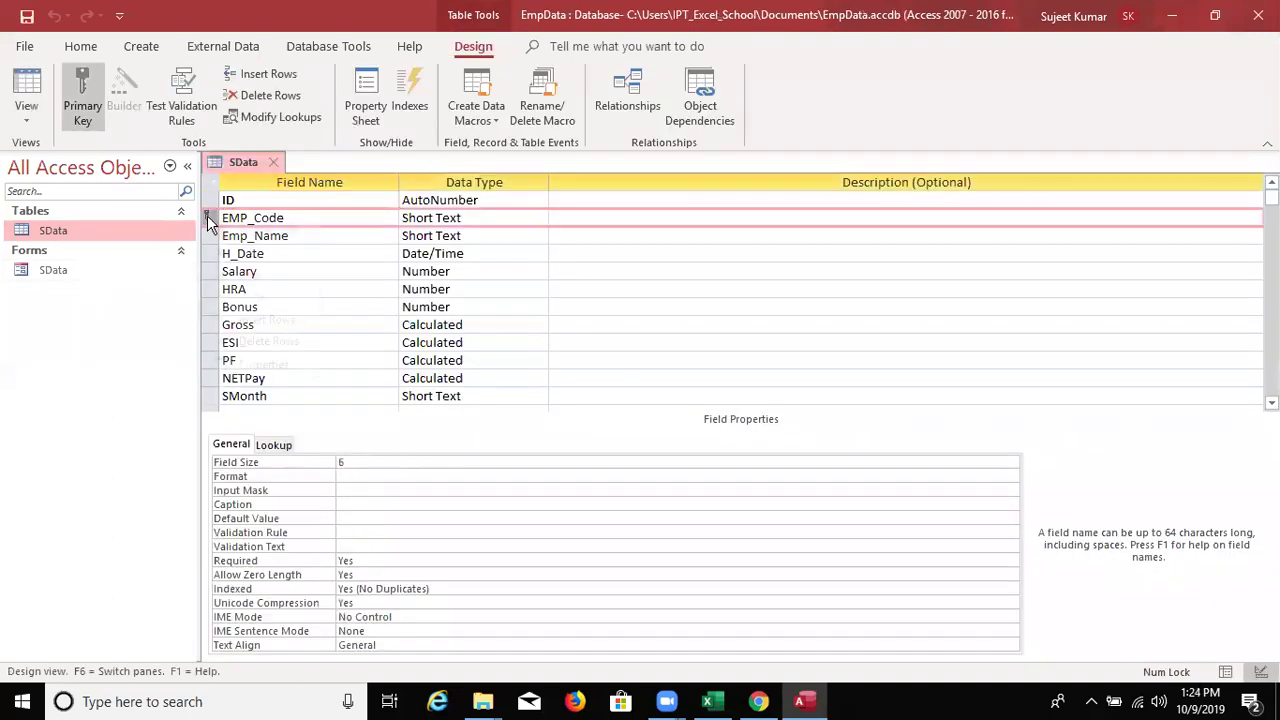
{"action": "right_click", "coordinate": [210, 220]}
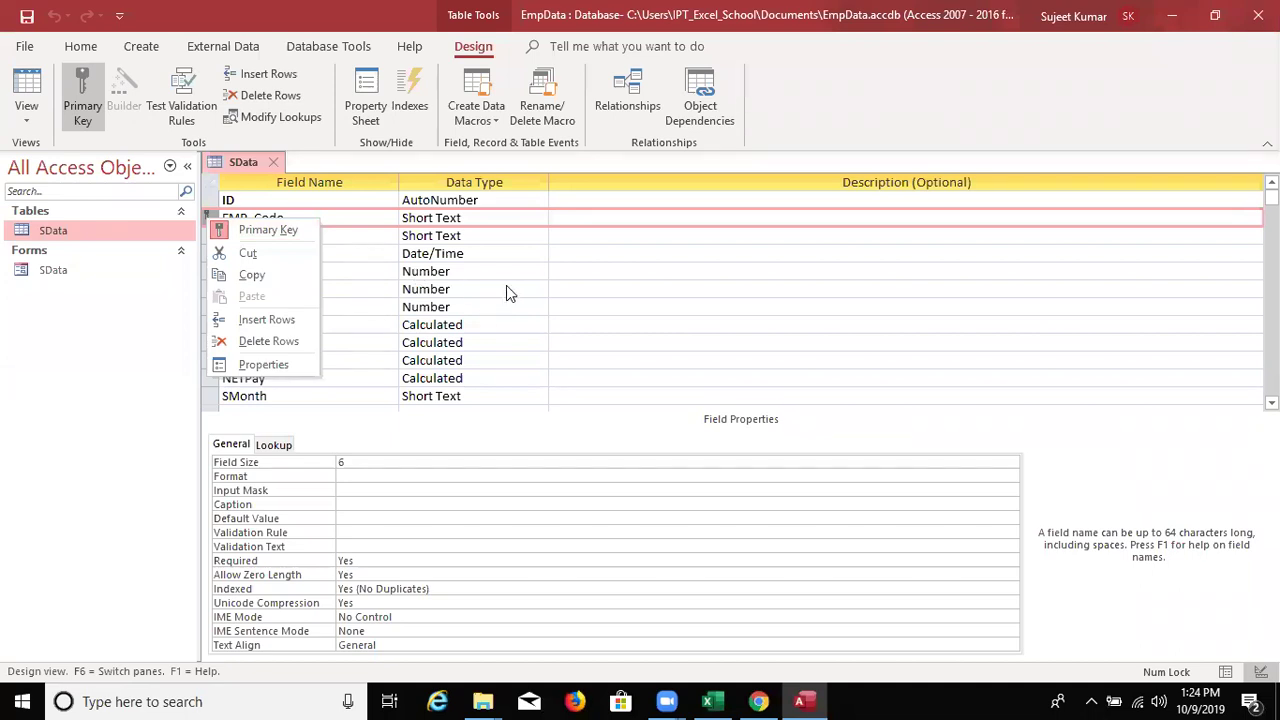
{"action": "left_click", "coordinate": [414, 167]}
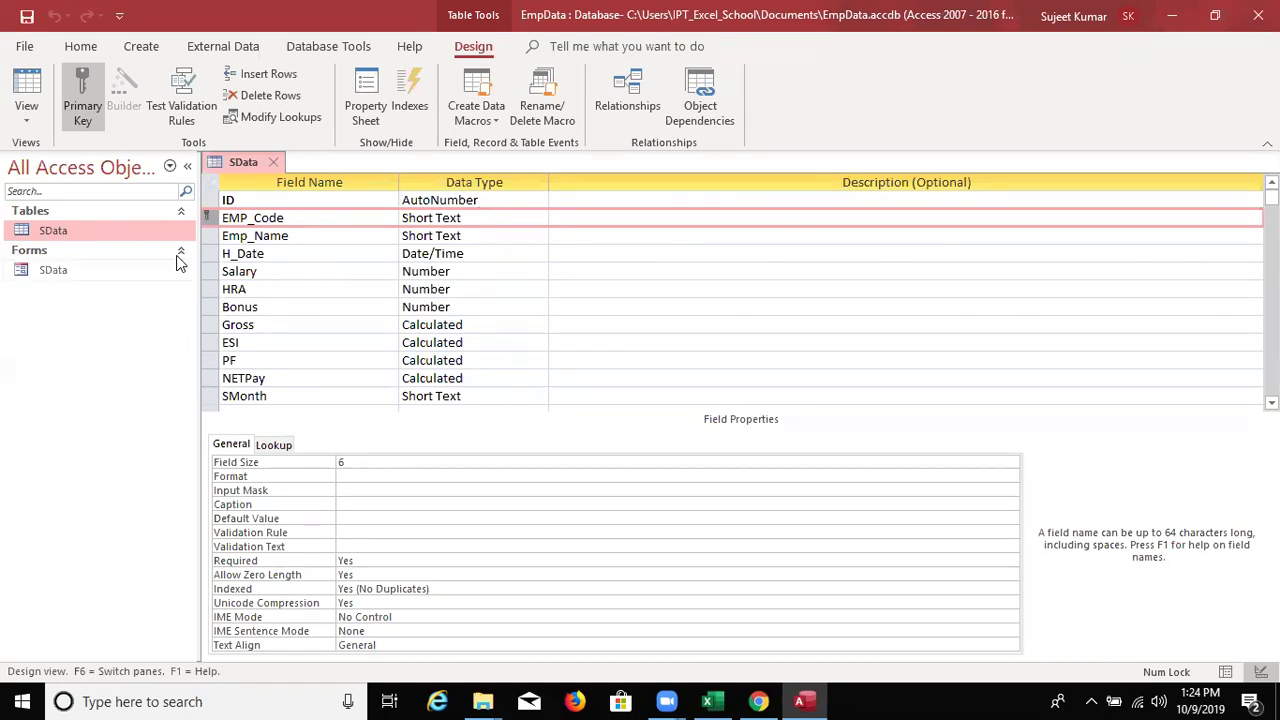
{"action": "left_click", "coordinate": [139, 47]}
{"action": "left_click", "coordinate": [104, 92]}
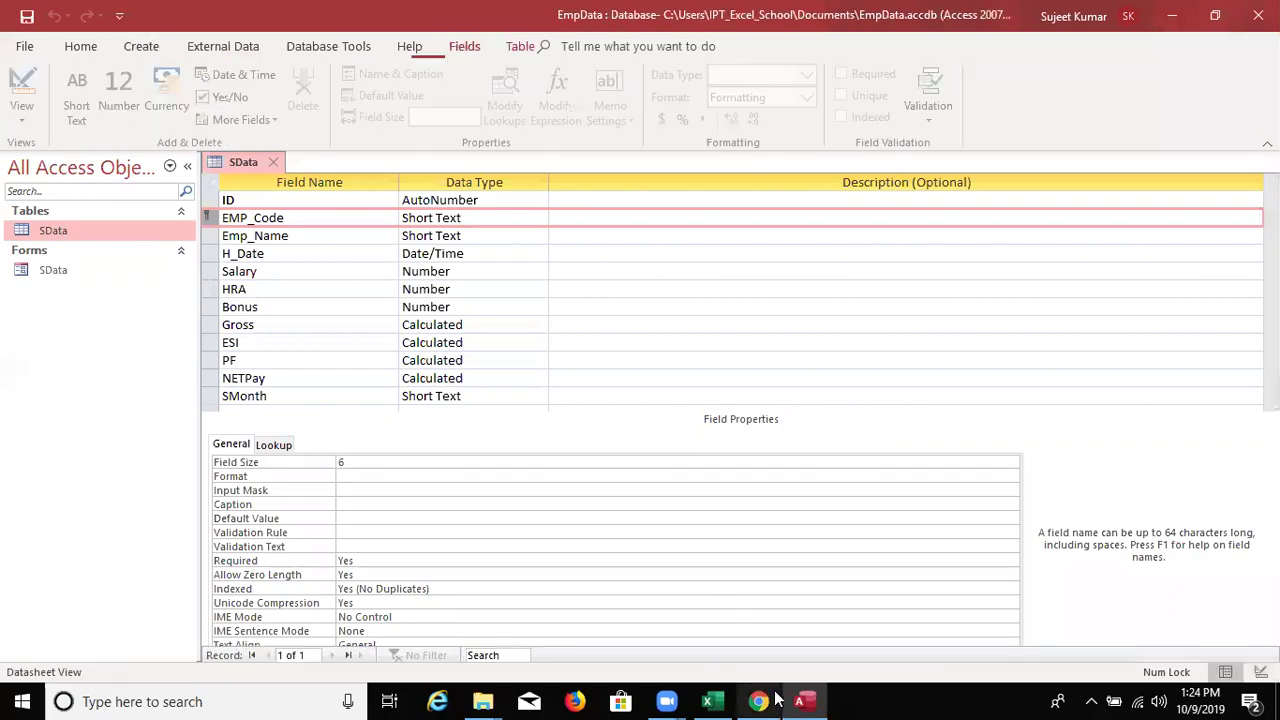
- Open JAN from recent workbooks and copy its data range A1:G16
{"action": "left_click", "coordinate": [725, 700]}
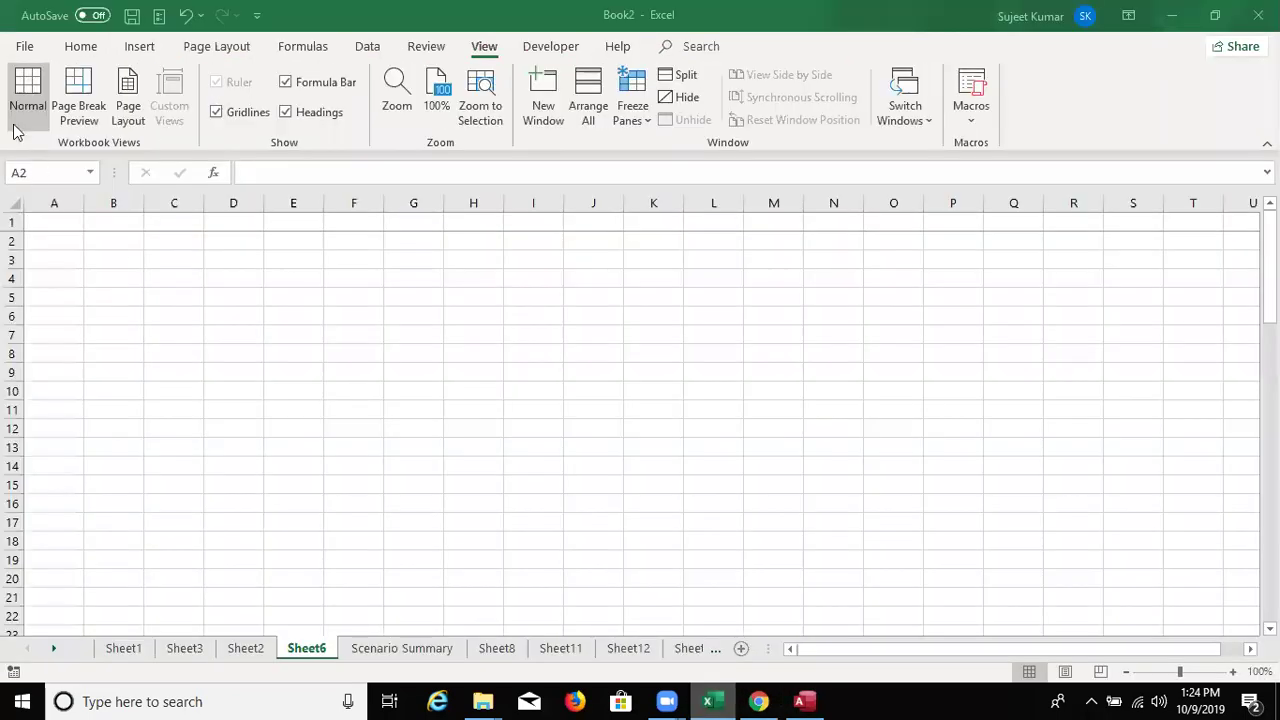
{"action": "left_click", "coordinate": [25, 52]}
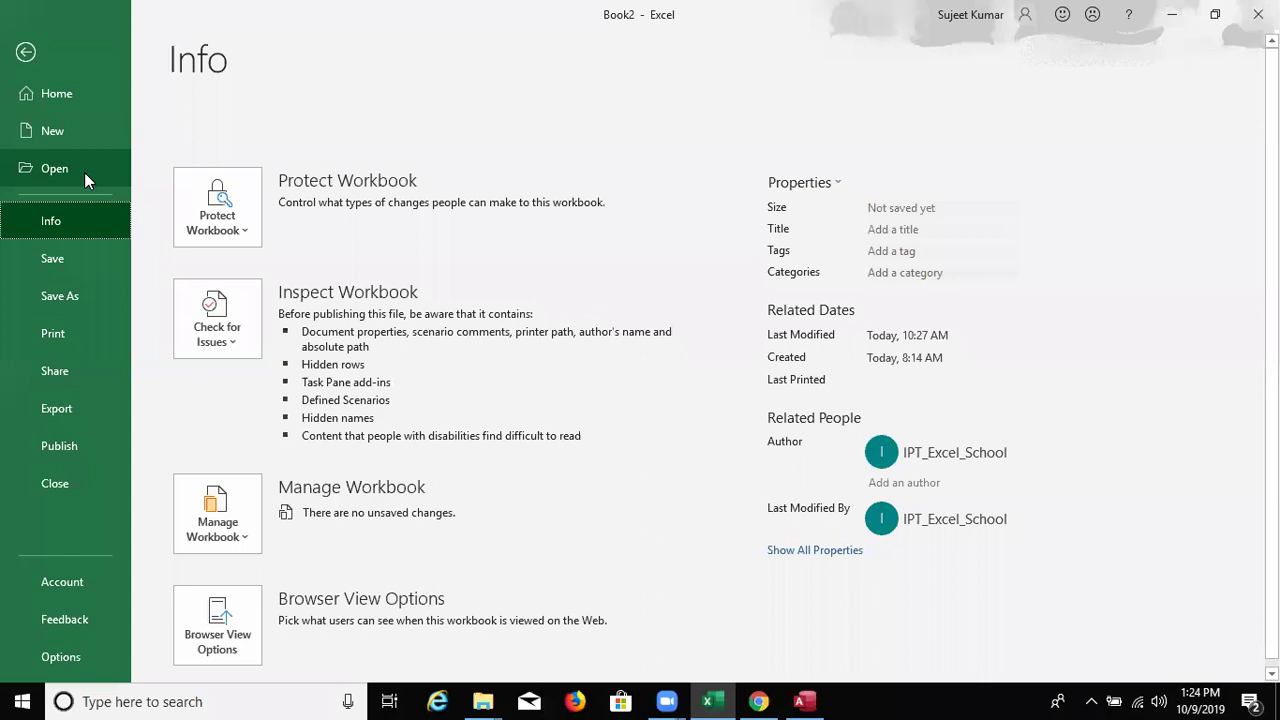
{"action": "left_click", "coordinate": [84, 172]}
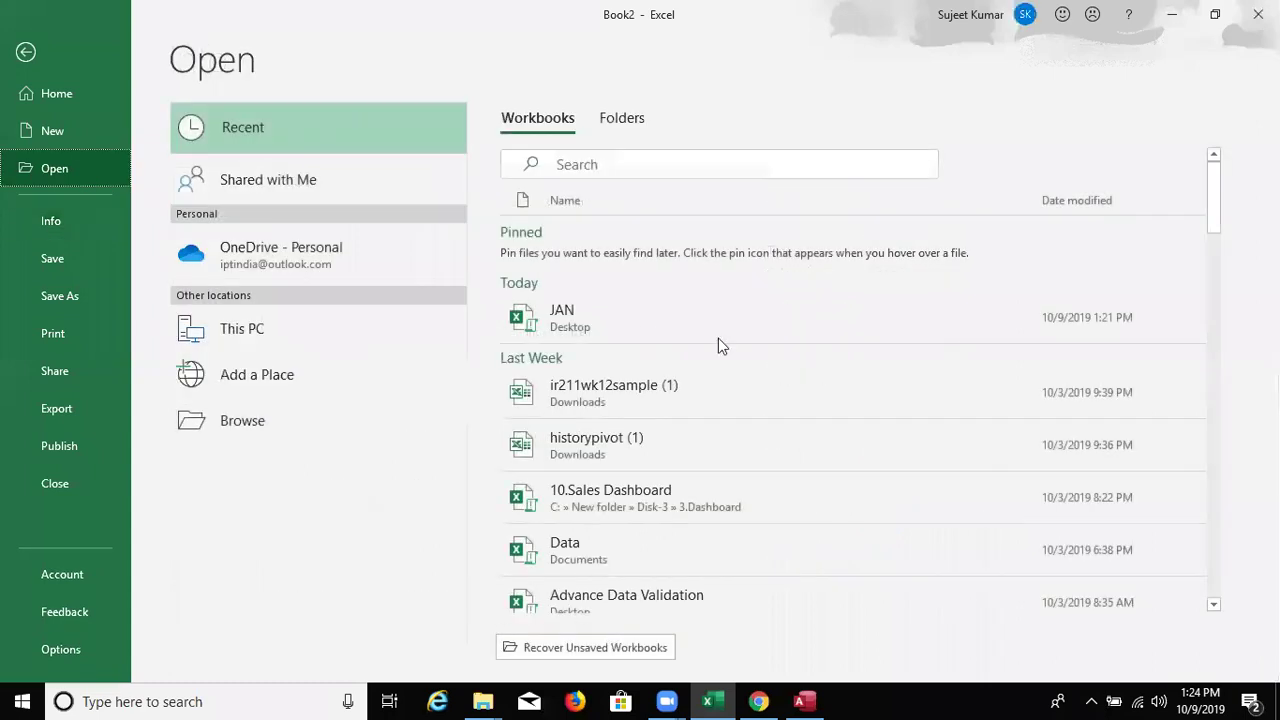
{"action": "left_click", "coordinate": [631, 337]}
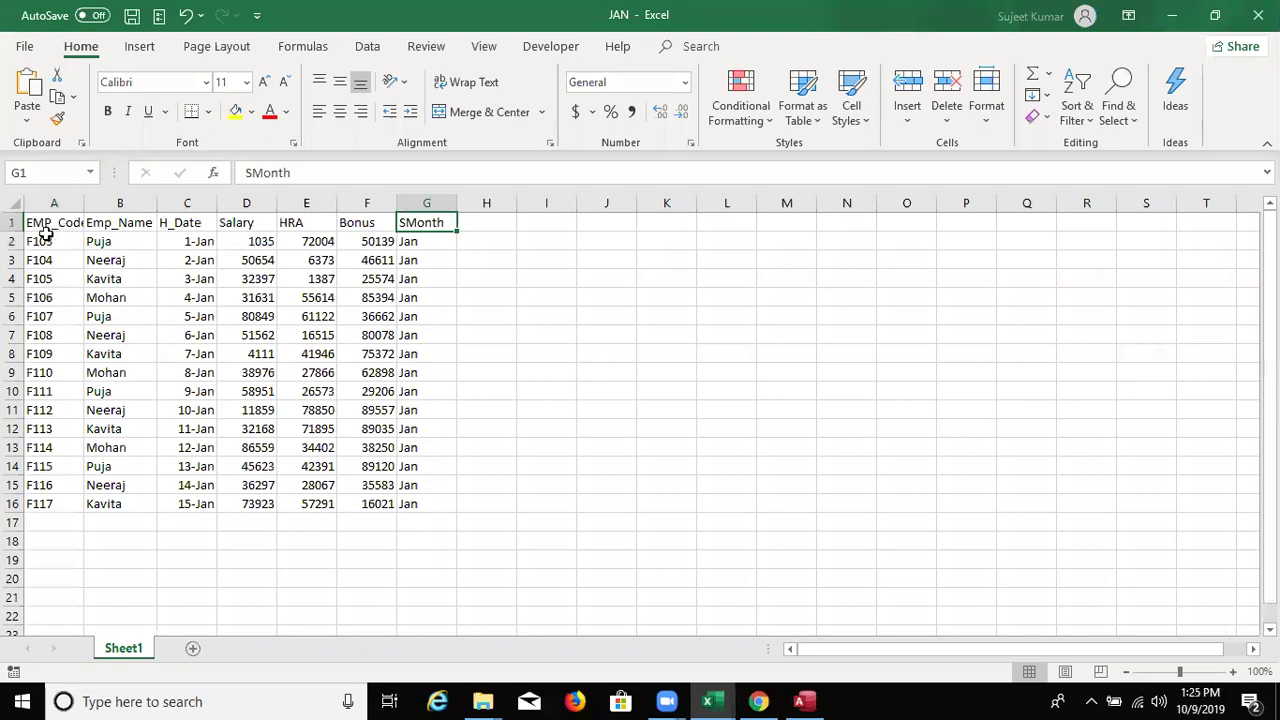
{"action": "key", "text": "ctrl+Home"}
{"action": "key", "text": "ctrl+shift+Right"}
{"action": "key", "text": "ctrl+shift+Down"}
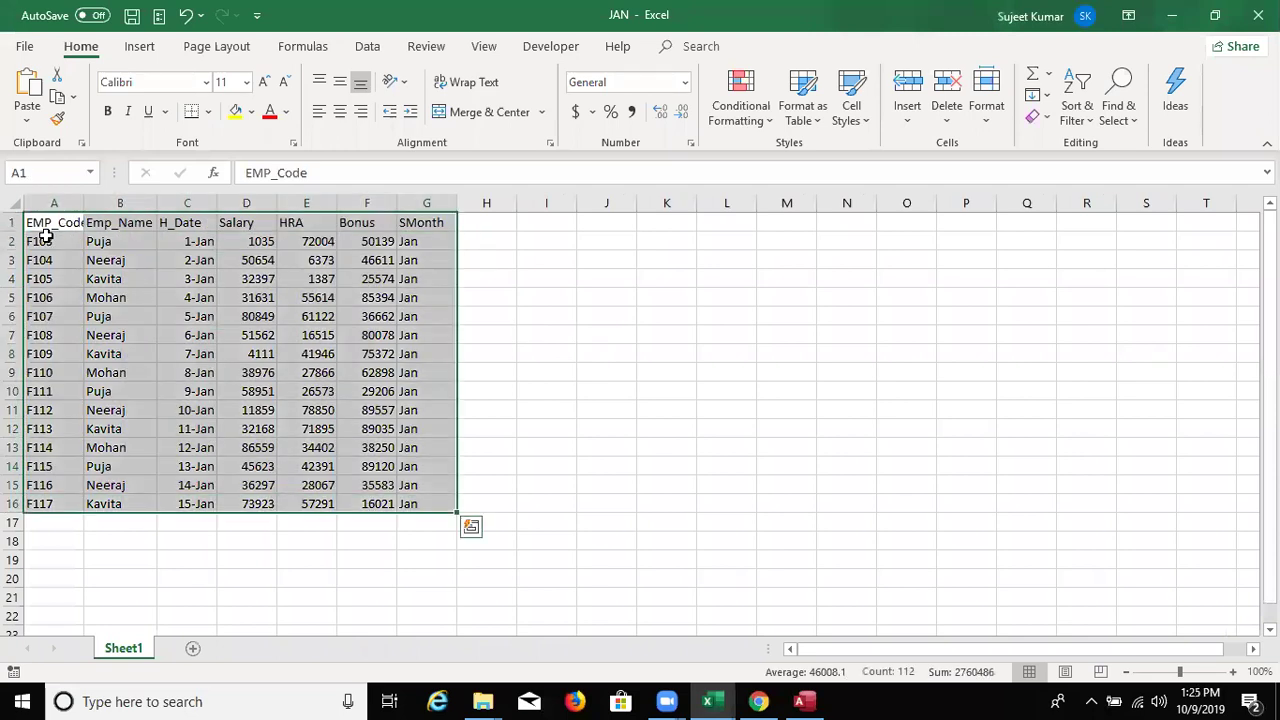
{"action": "key", "text": "ctrl+c"}
- Return to Access and select Table1's ID and new empty columns
{"action": "key", "text": "alt+Tab"}
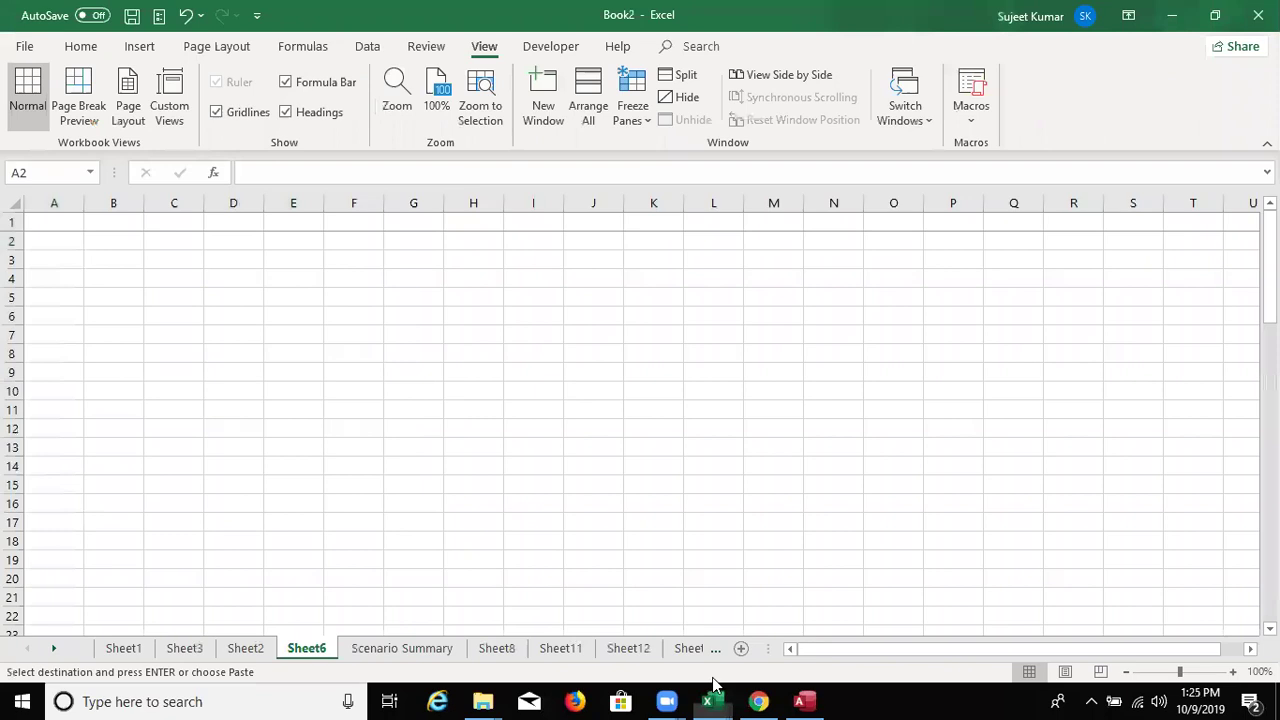
{"action": "left_click", "coordinate": [806, 700]}
{"action": "left_click_drag", "start_coordinate": [253, 183], "coordinate": [322, 183]}
{"action": "left_click", "coordinate": [322, 183]}
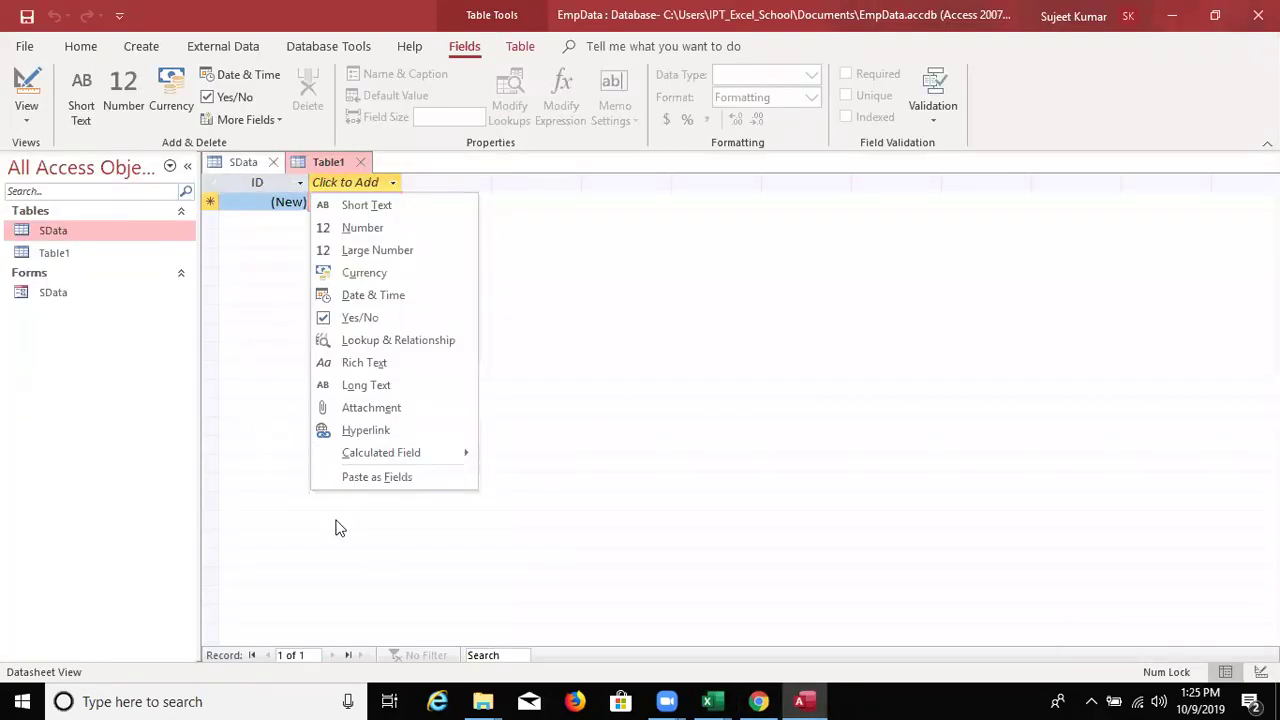
- Select Table1's ID and Click to Add columns and paste the copied JAN records
{"action": "key", "text": "Escape"}
{"action": "left_click", "coordinate": [242, 204]}
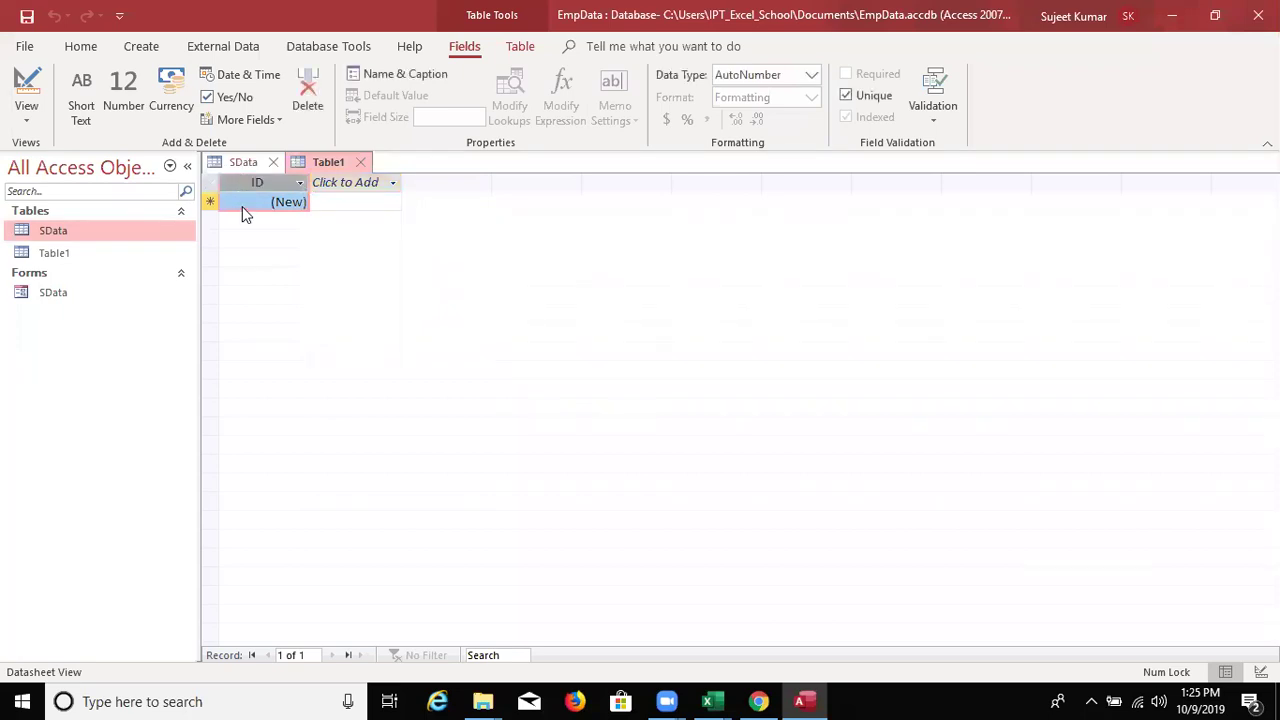
{"action": "right_click", "coordinate": [252, 184]}
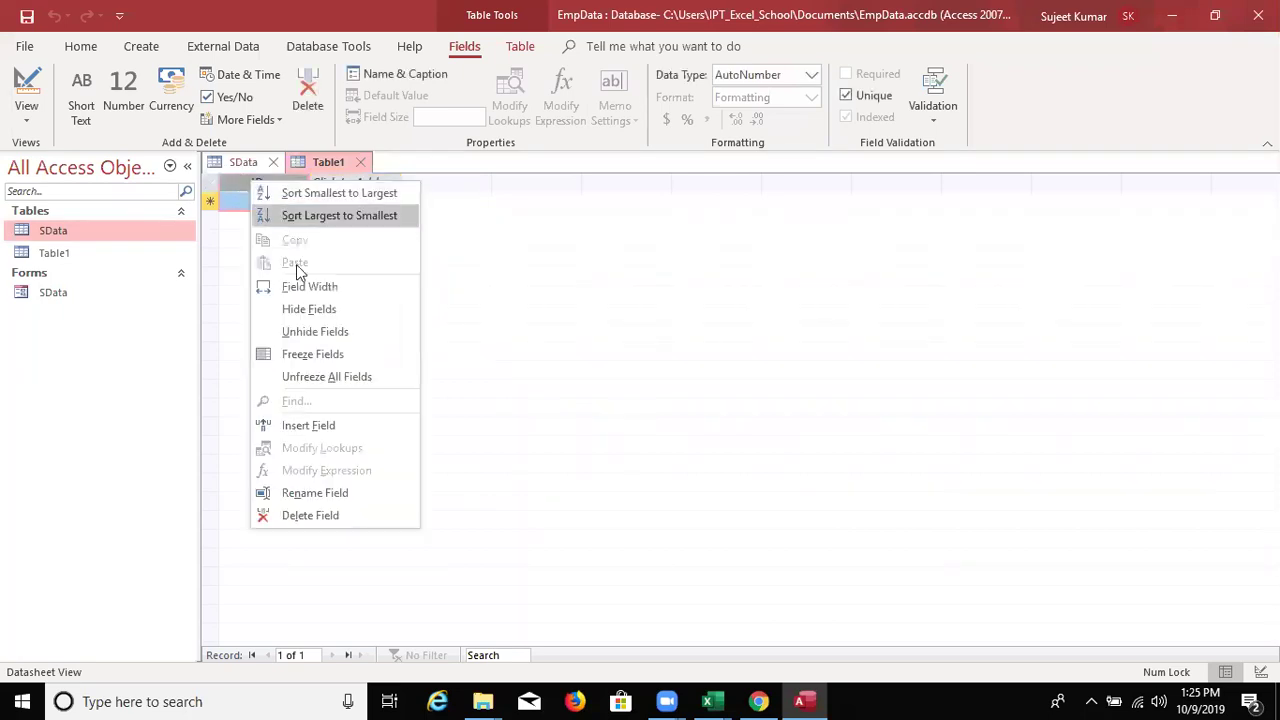
{"action": "left_click", "coordinate": [422, 274]}
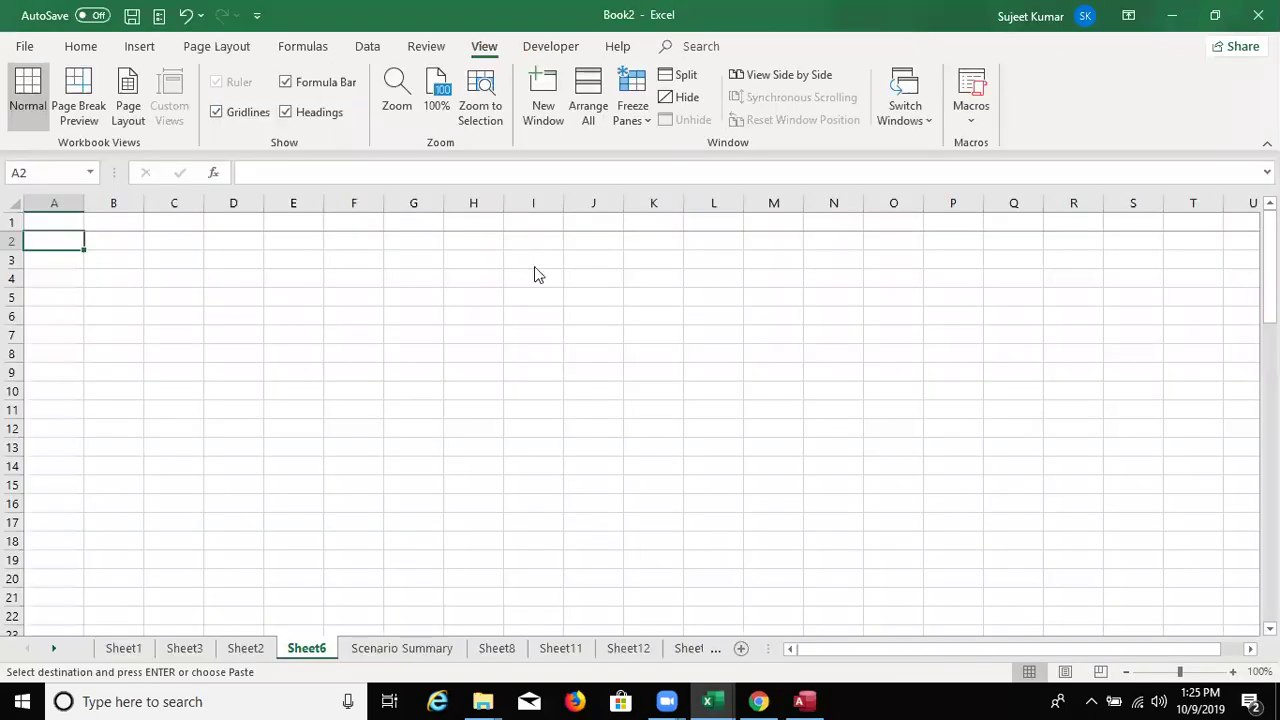
{"action": "key", "text": "alt+Tab"}
{"action": "key", "text": "Tab"}
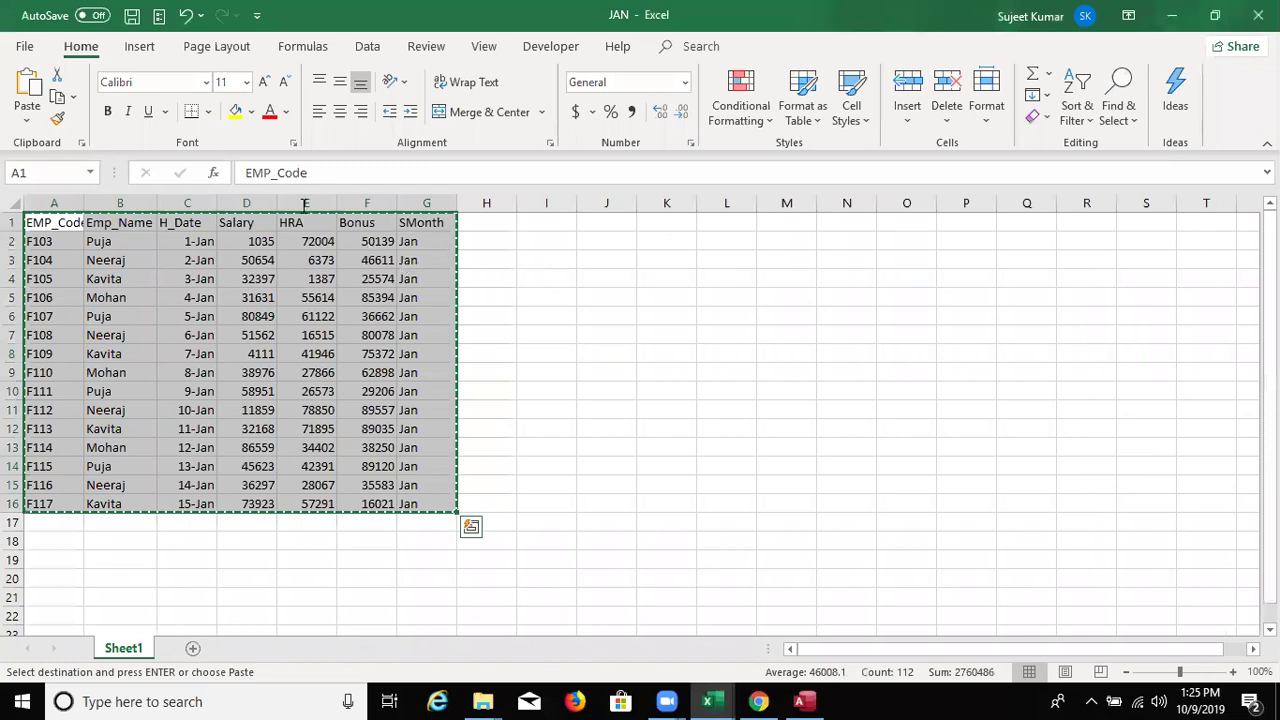
{"action": "key", "text": "alt+Tab"}
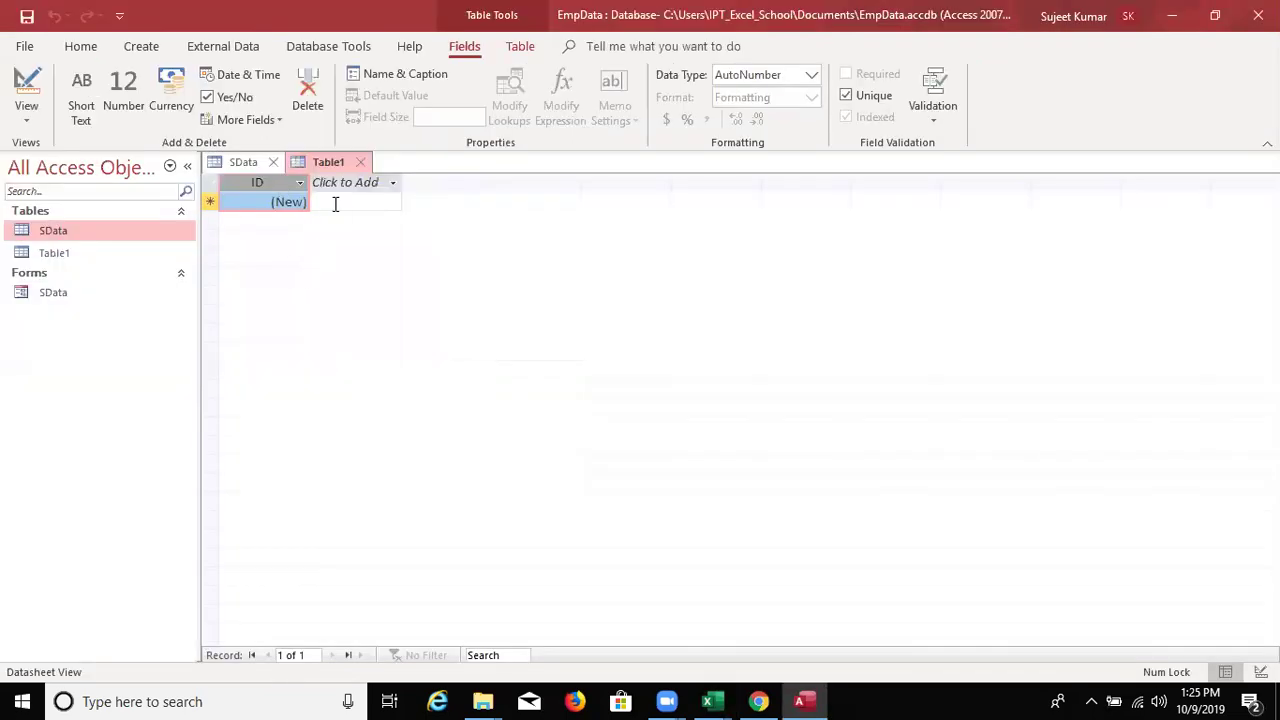
{"action": "left_click", "coordinate": [334, 203]}
{"action": "key", "text": "shift+Tab"}
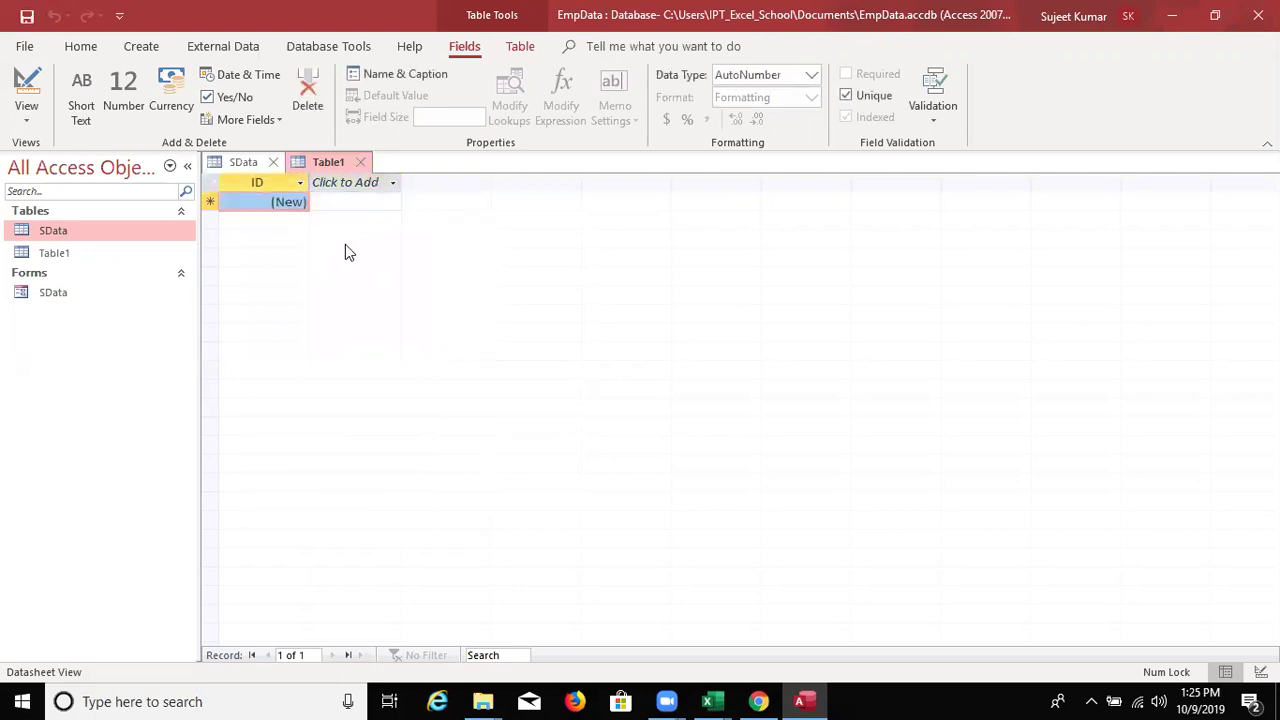
{"action": "left_click_drag", "start_coordinate": [276, 182], "coordinate": [362, 190]}
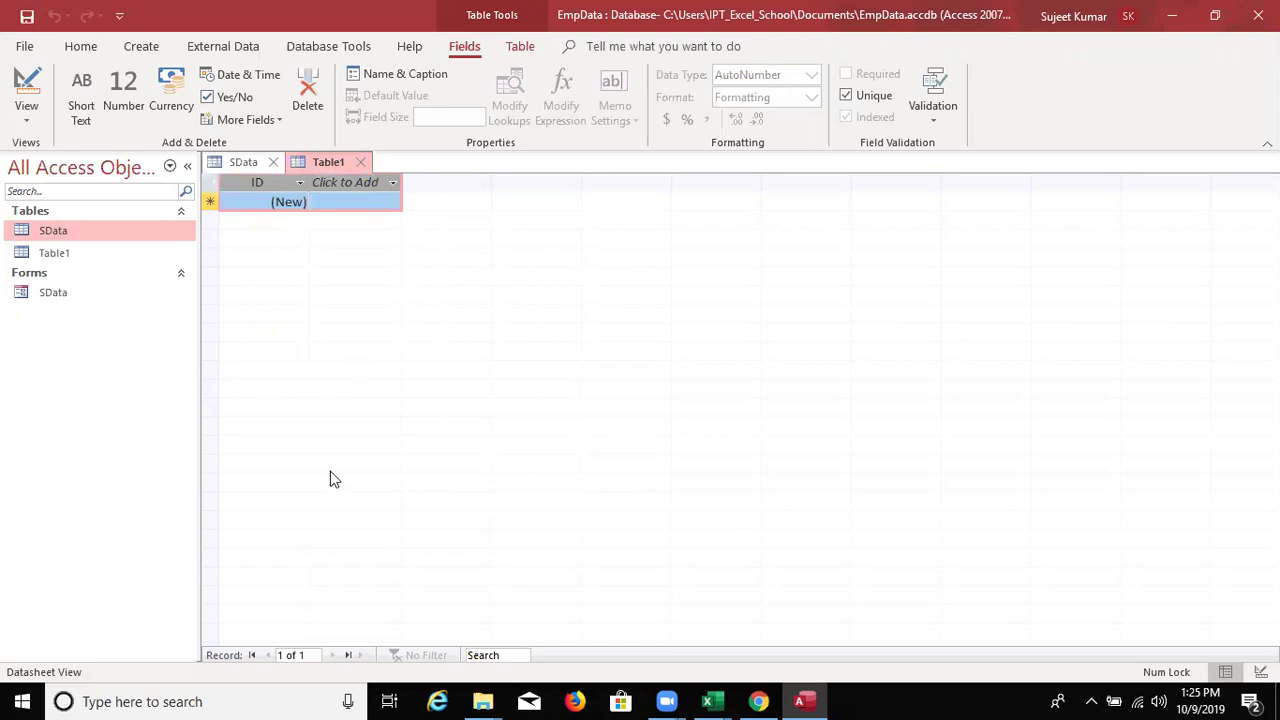
{"action": "key", "text": "ctrl+v"}
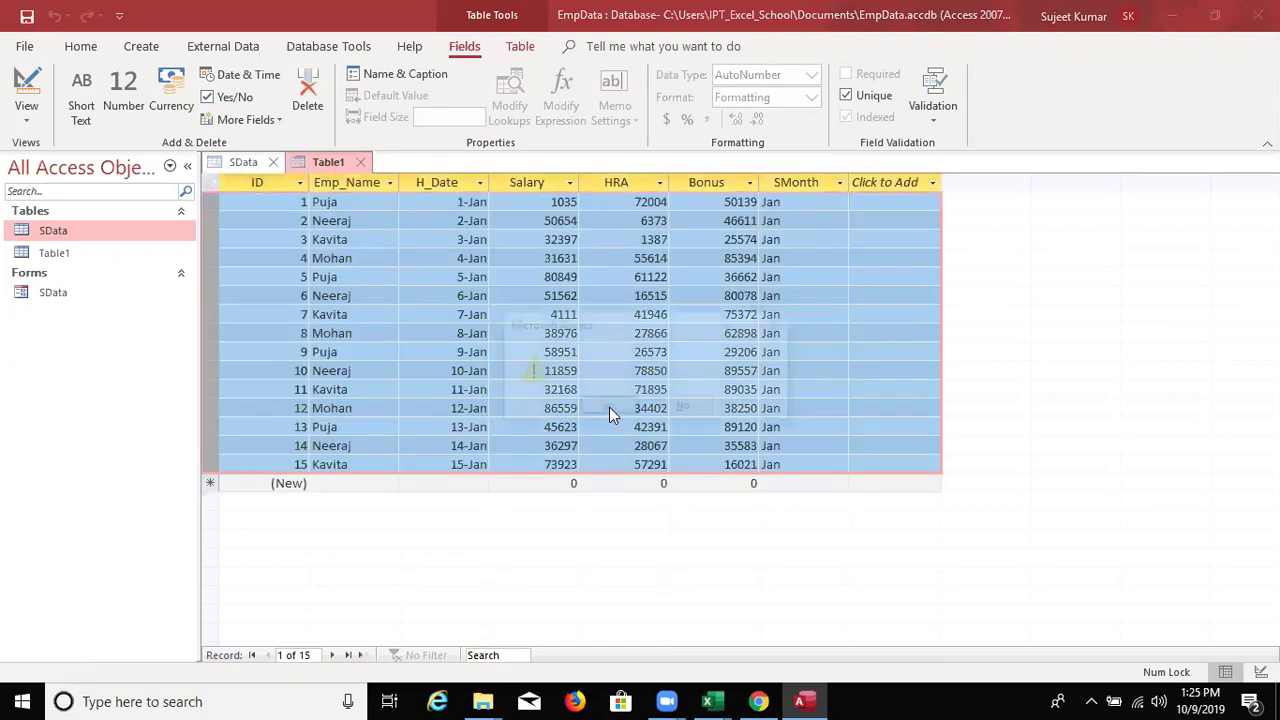
- Accept the 15 pasted records and compare Table1's IDs 1–15 with Excel's EMP_Code values
{"action": "left_click", "coordinate": [612, 410]}
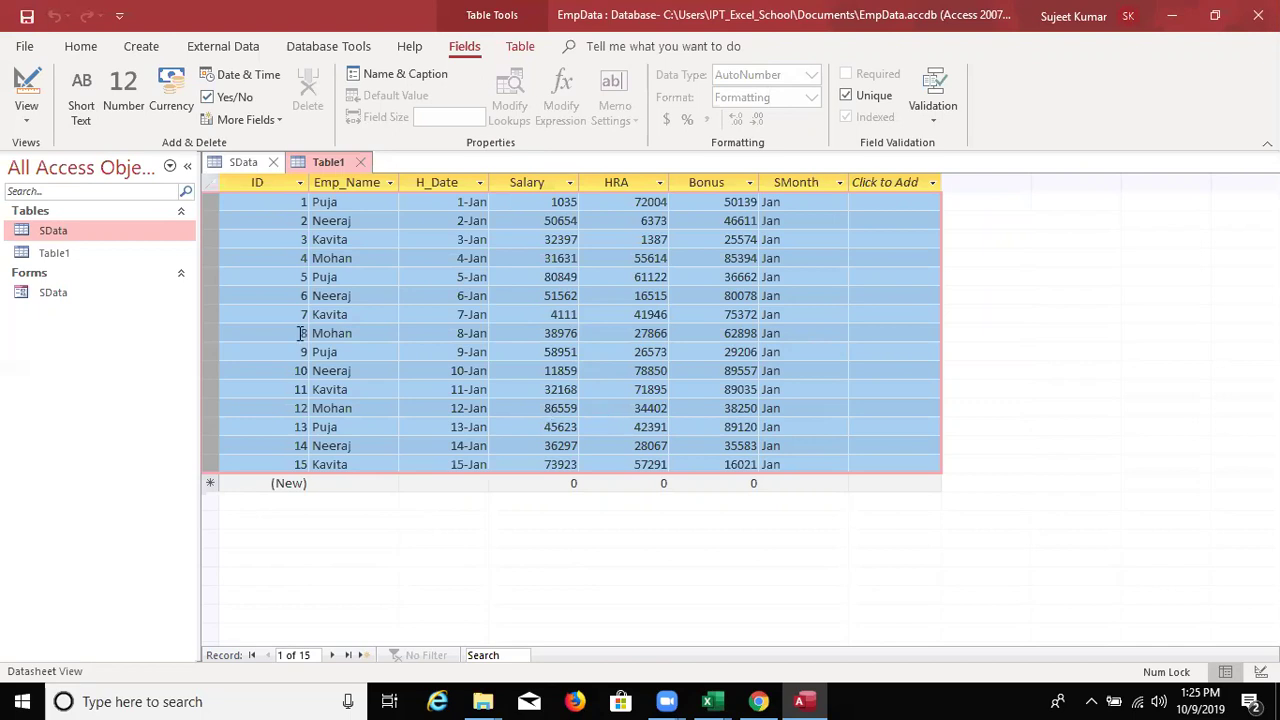
{"action": "left_click", "coordinate": [262, 182]}
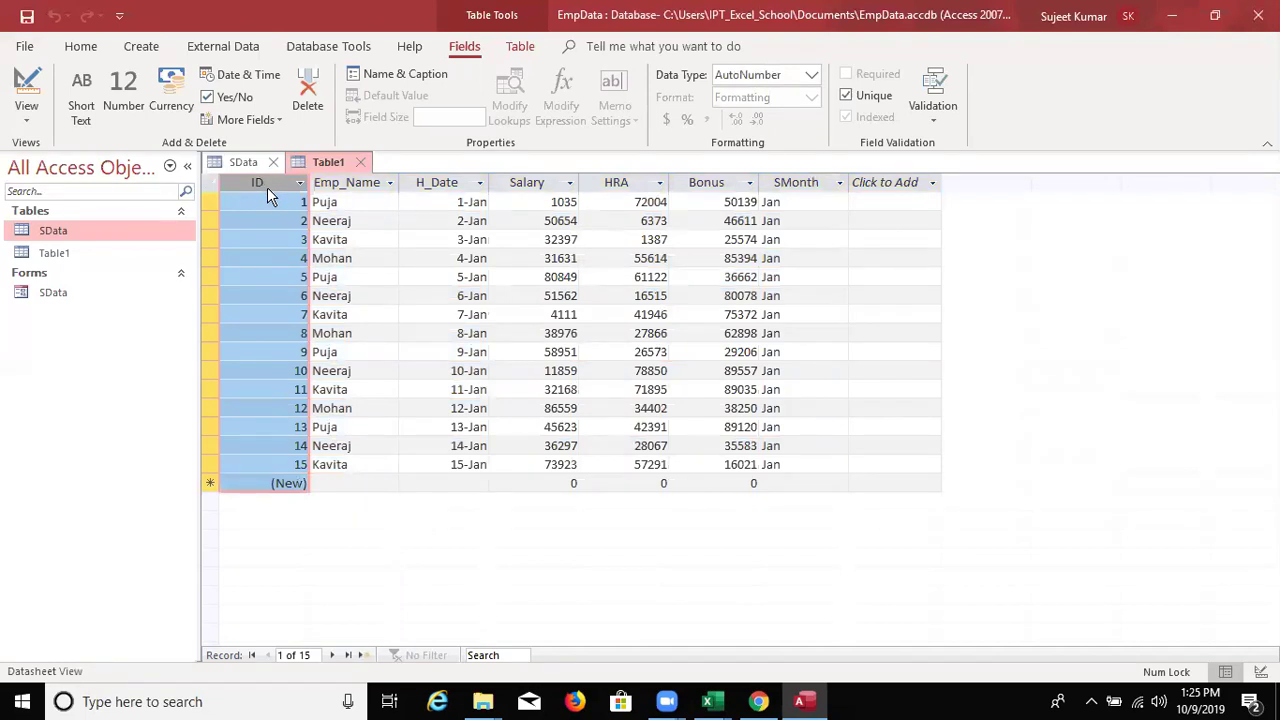
{"action": "key", "text": "alt+Tab"}
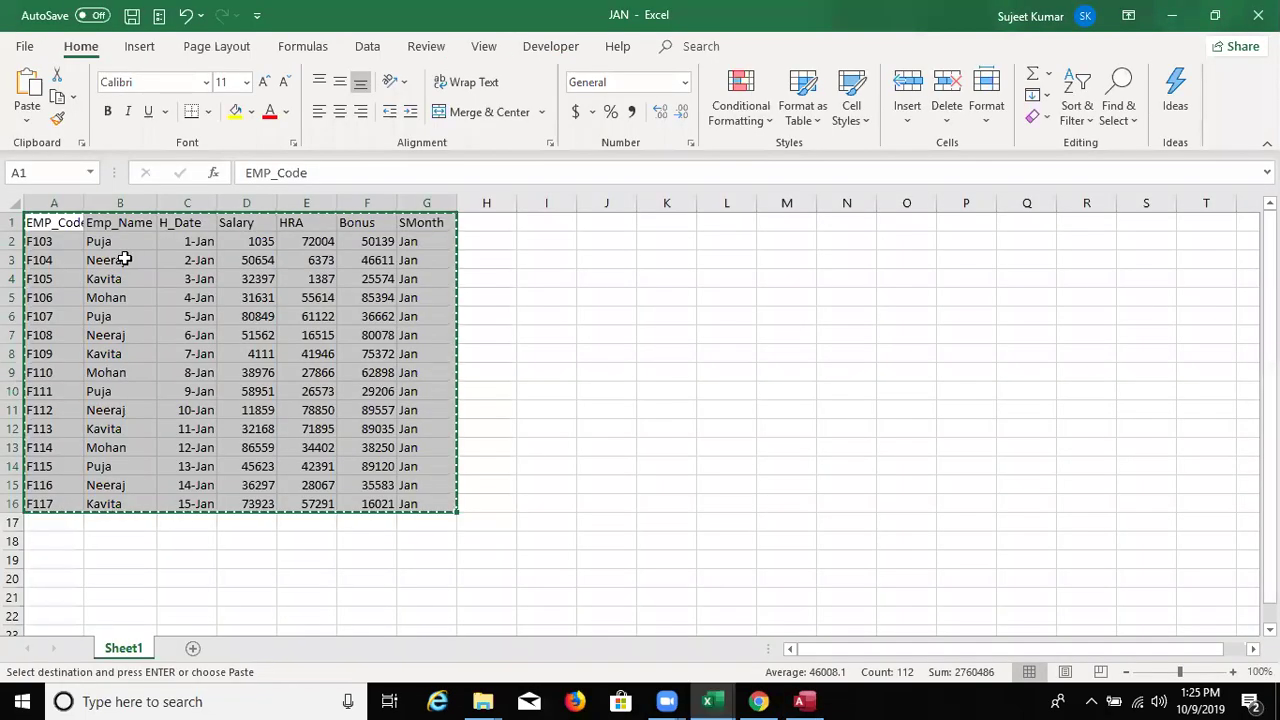
{"action": "key", "text": "alt+Tab"}
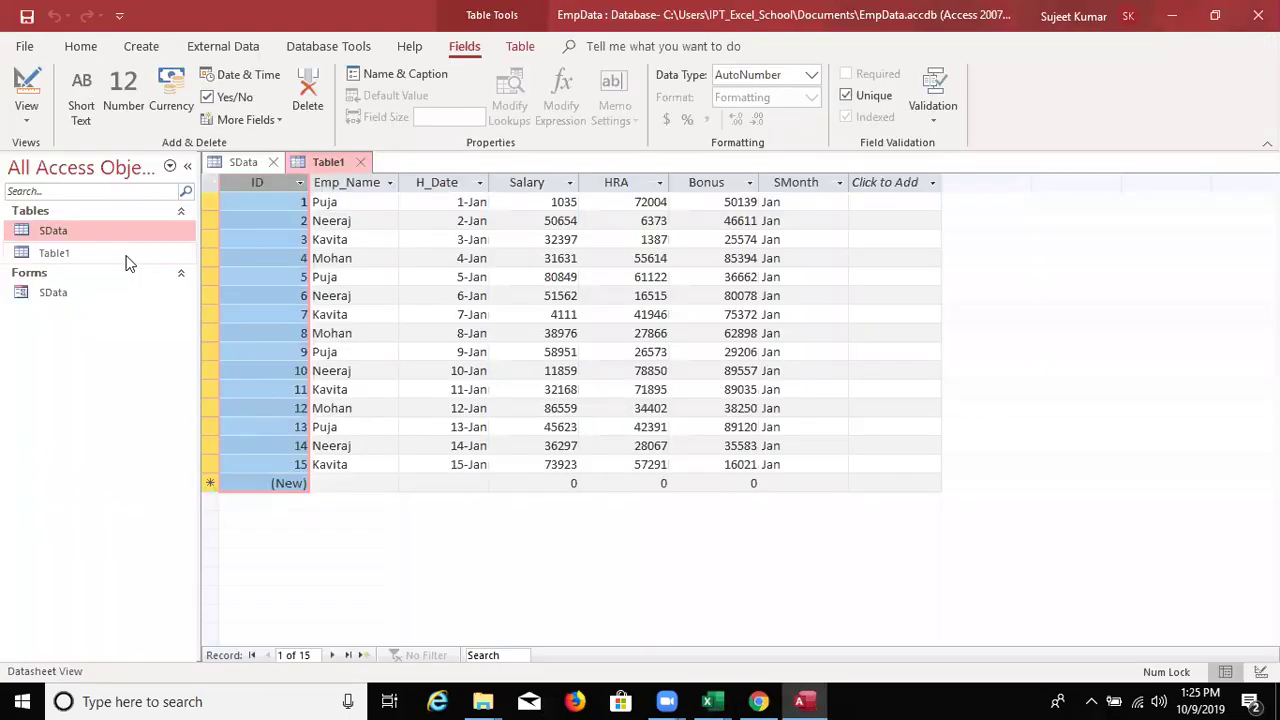
{"action": "left_click", "coordinate": [328, 278]}
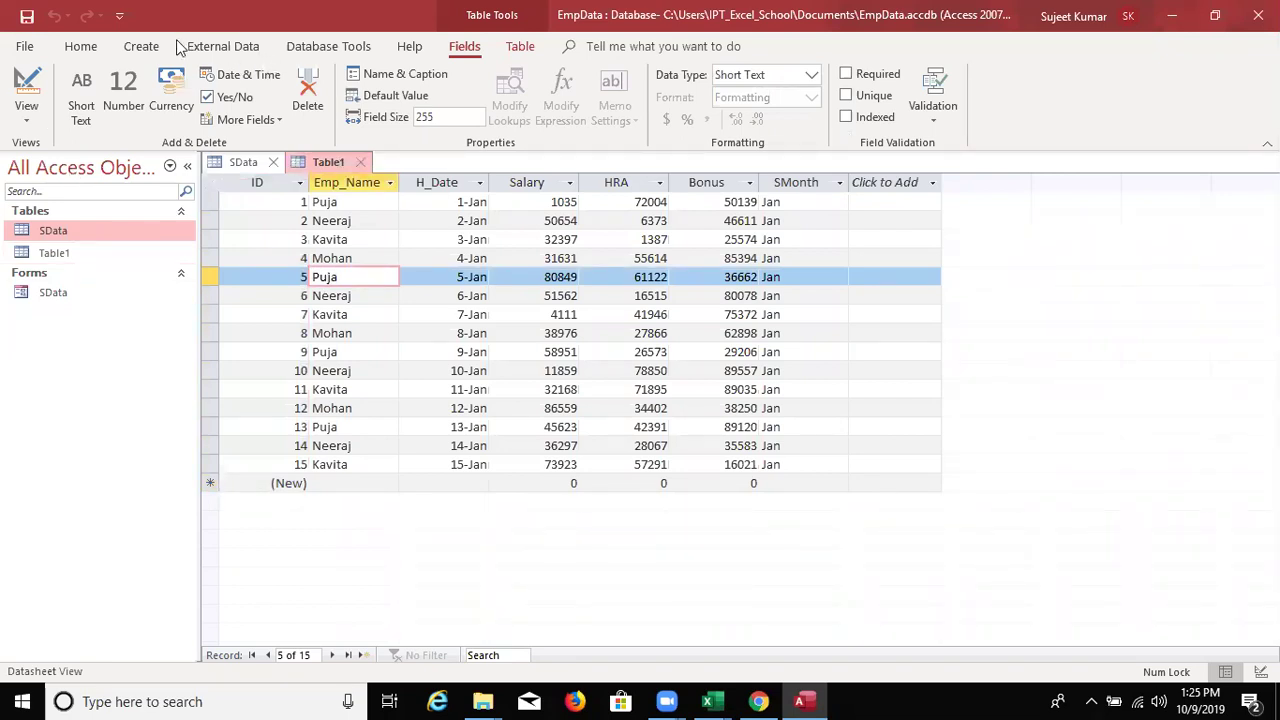
{"action": "left_click", "coordinate": [142, 47]}
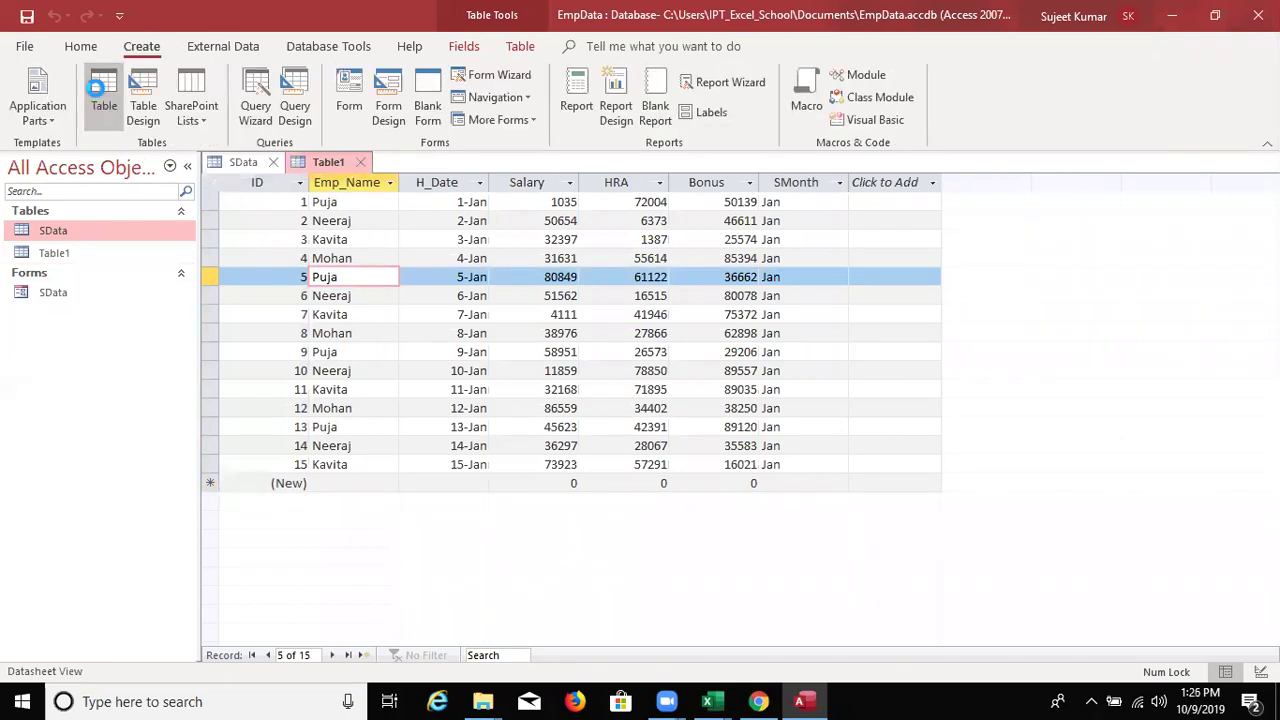
- Create a blank Table2, then look over the EMP_Code column in the JAN workbook
{"action": "left_click", "coordinate": [97, 88]}
{"action": "key", "text": "alt+Tab"}
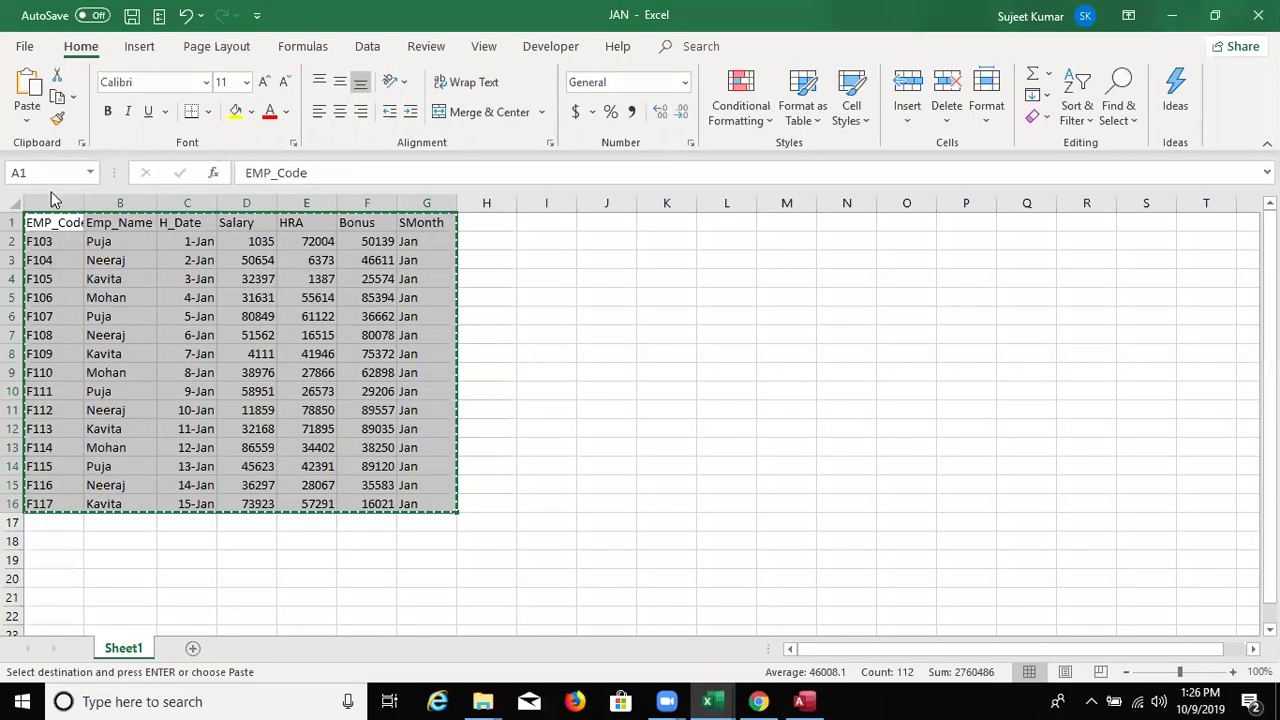
{"action": "left_click", "coordinate": [54, 201]}
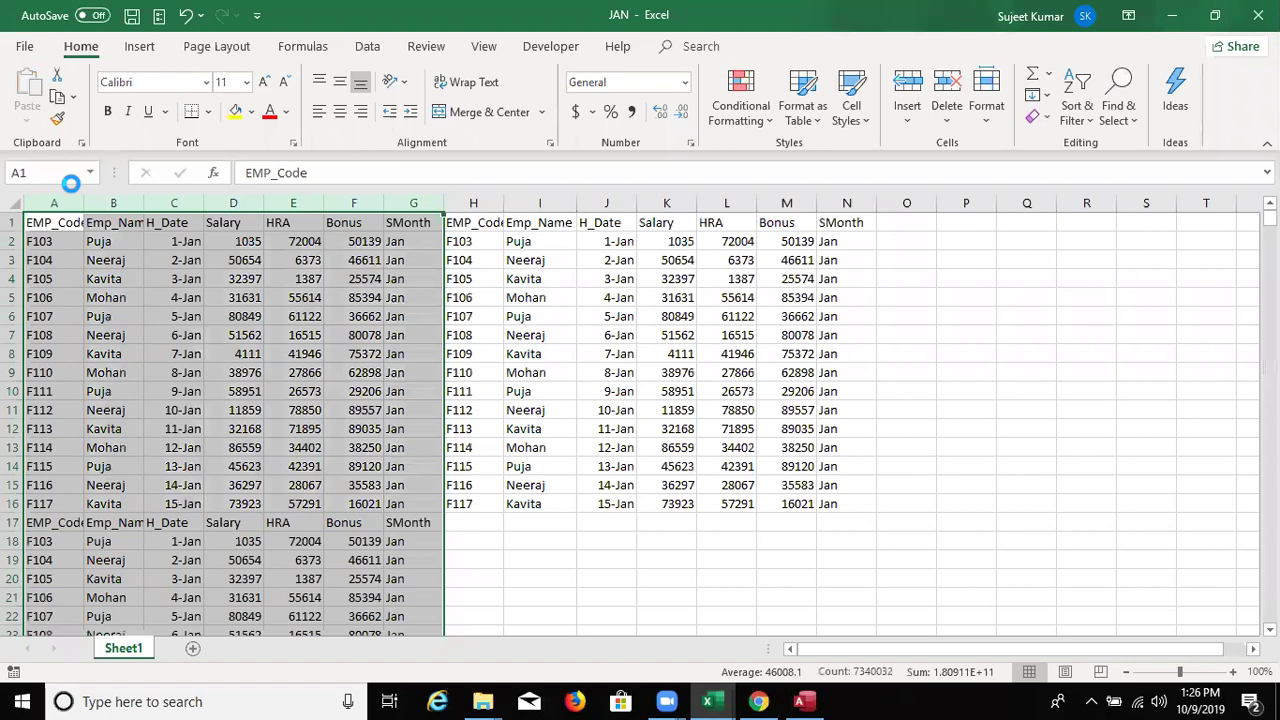
{"action": "key", "text": "alt+Tab"}
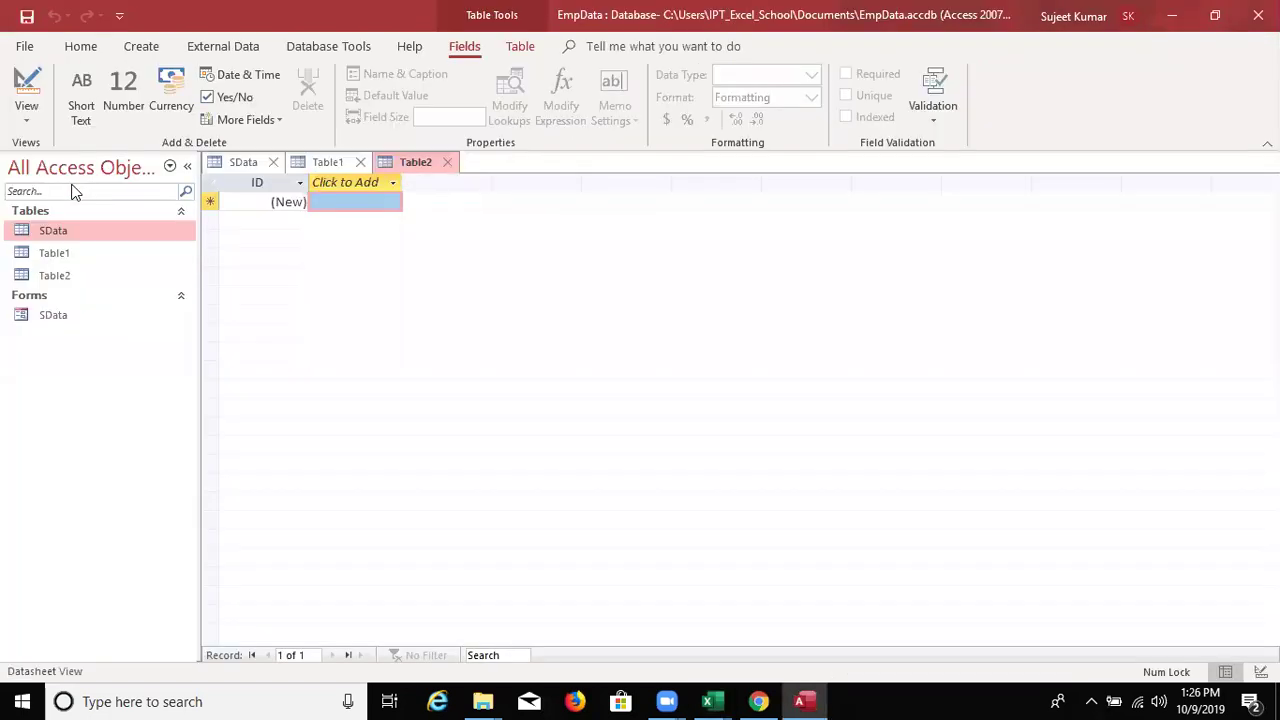
- Review Table1's records and its ID column before going back to the JAN workbook
{"action": "left_click", "coordinate": [341, 163]}
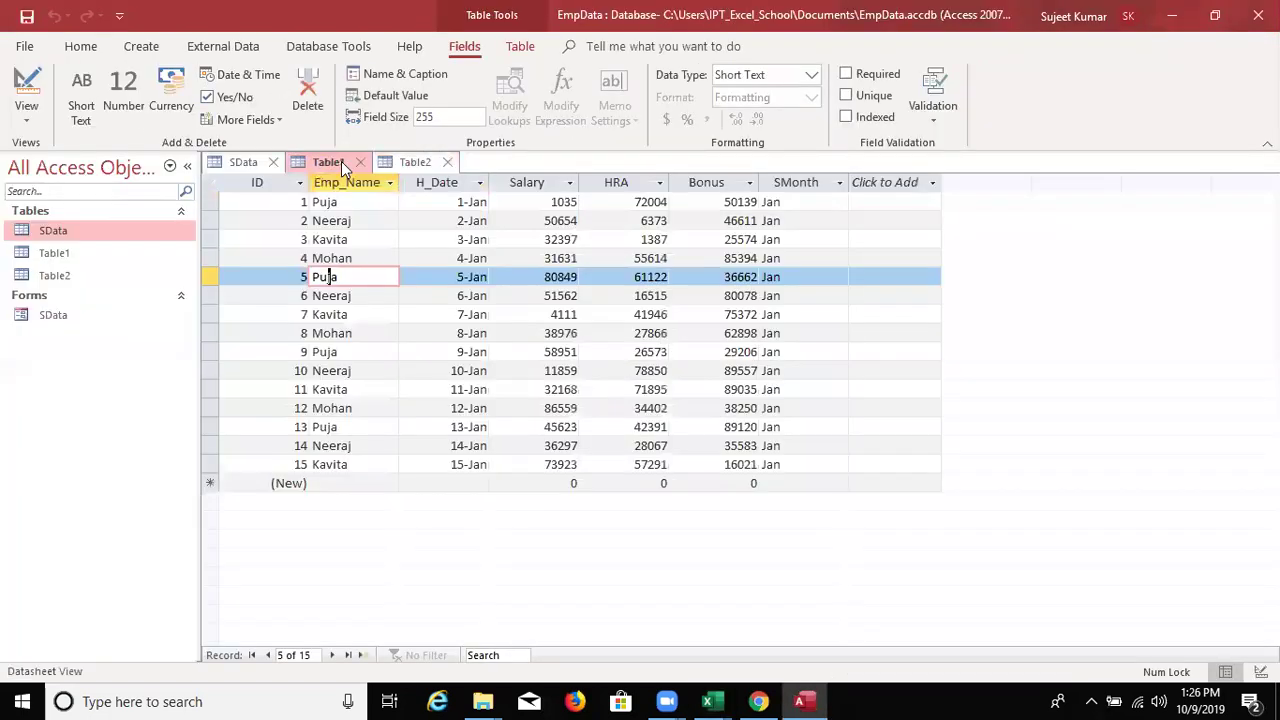
{"action": "left_click", "coordinate": [262, 182]}
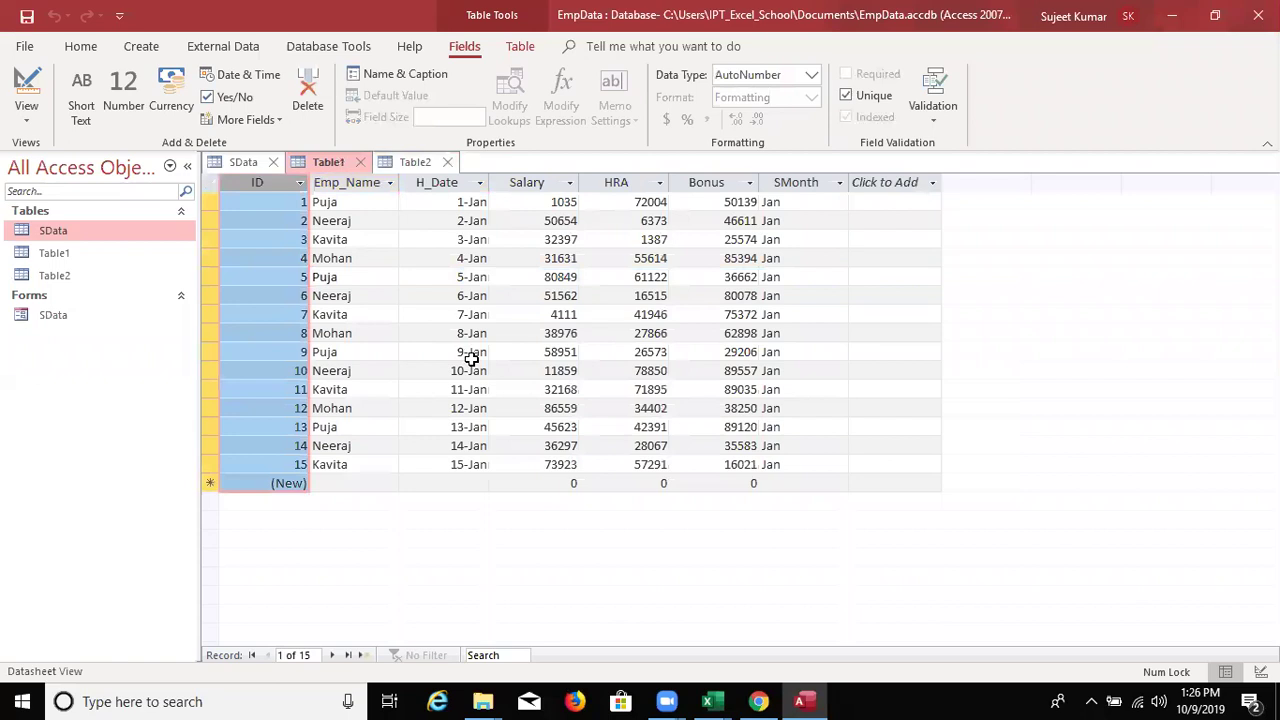
{"action": "mouse_move", "coordinate": [708, 701]}
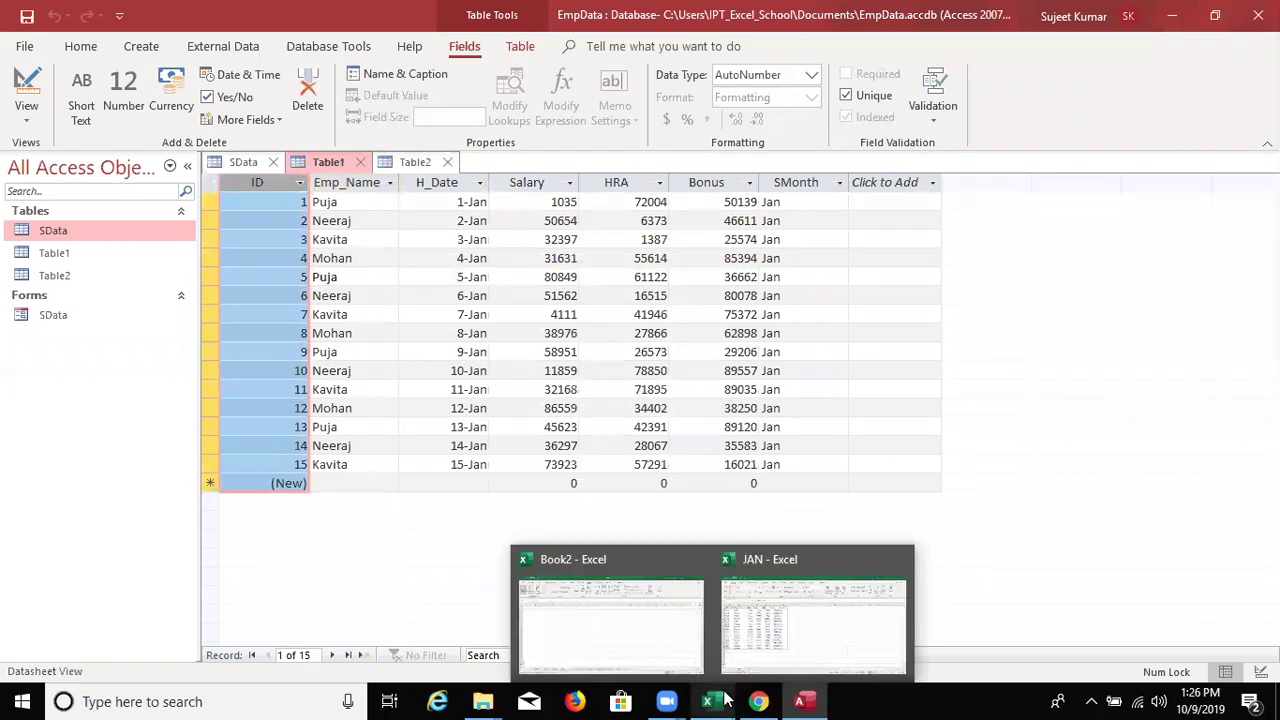
{"action": "key", "text": "alt+Tab"}
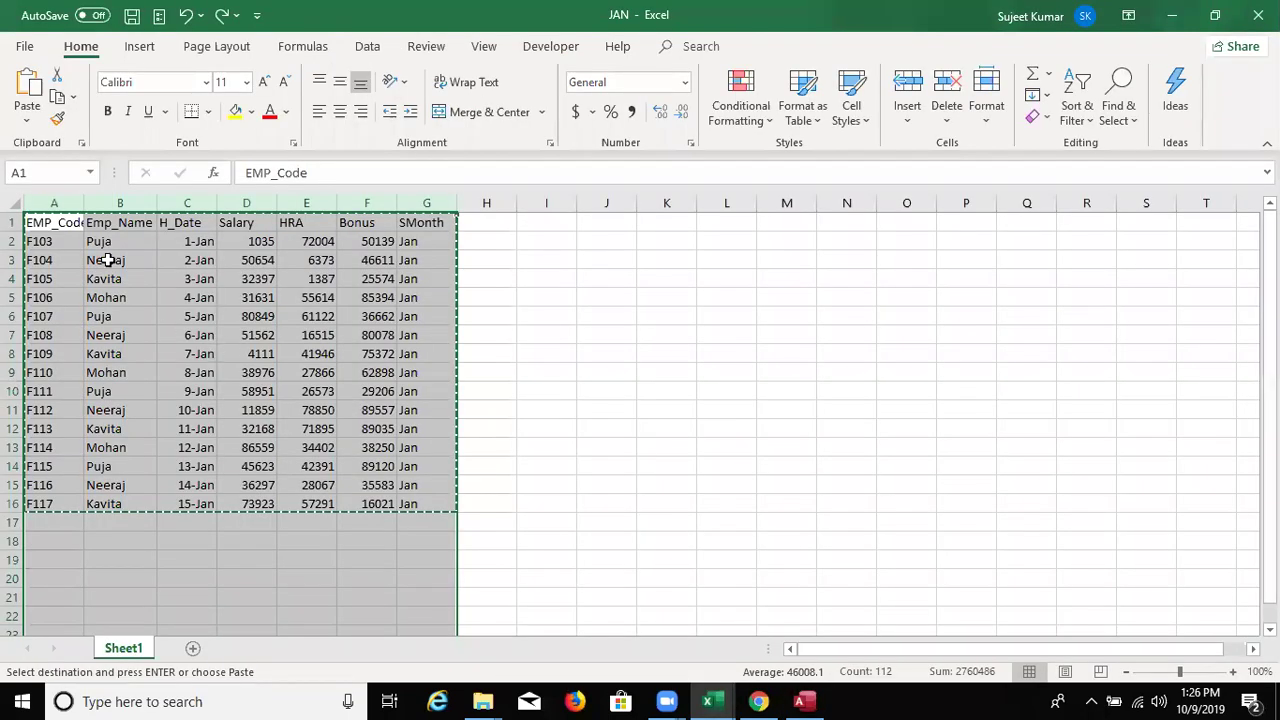
- Insert a blank column before EMP_Code, undoing a stray edit in D8
{"action": "left_click", "coordinate": [52, 204]}
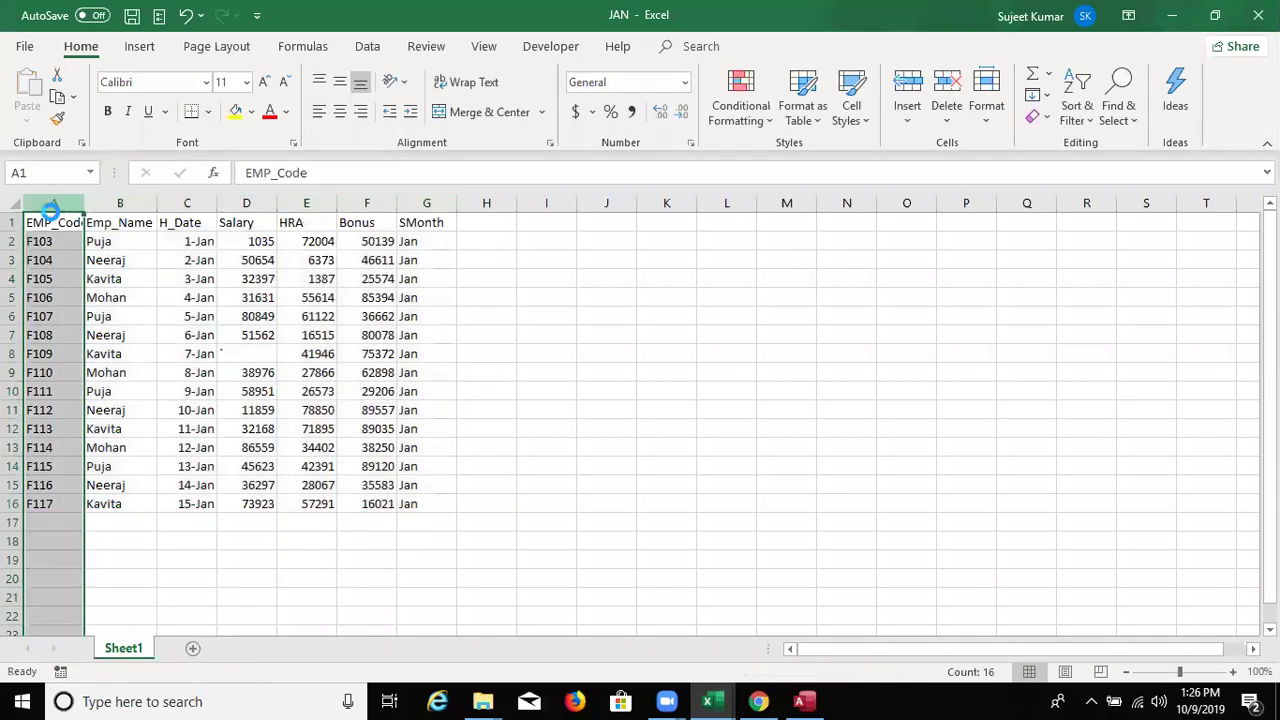
{"action": "key", "text": "ctrl+z"}
{"action": "left_click", "coordinate": [52, 203]}
{"action": "key", "text": "ctrl+shift+equal"}
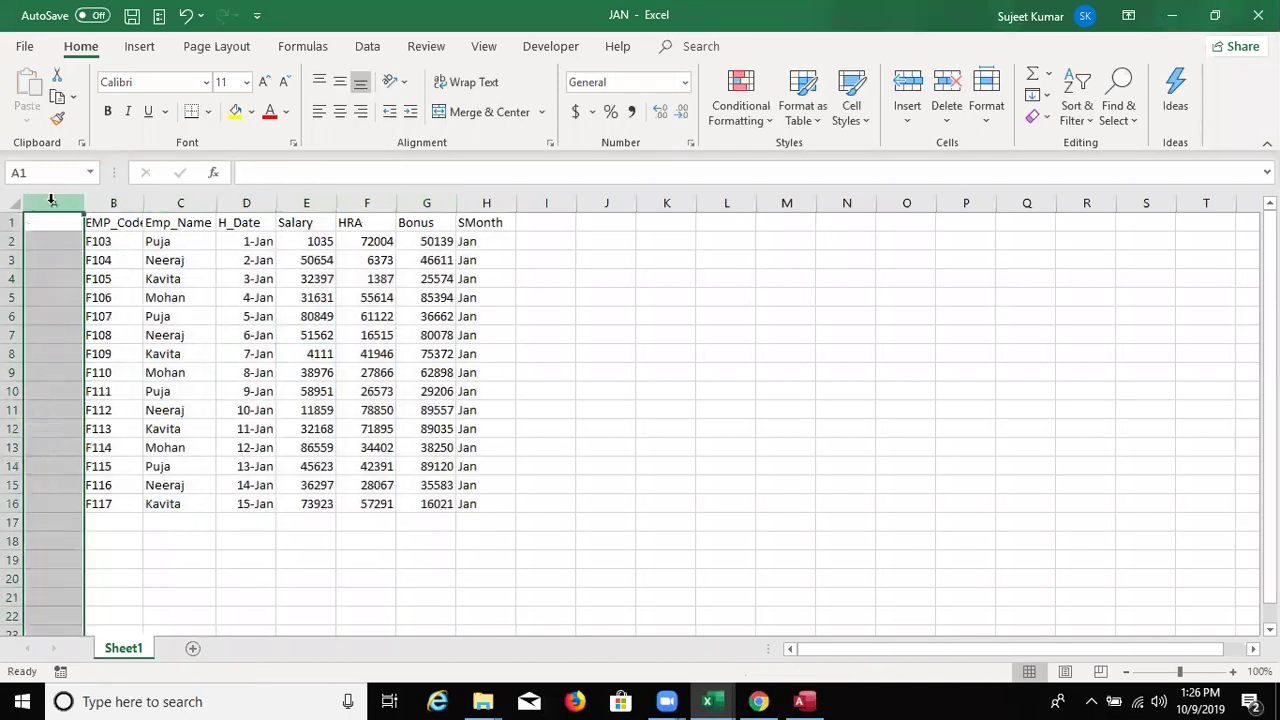
- Copy the shifted table A1:H16, blank column included
{"action": "left_click", "coordinate": [150, 298]}
{"action": "left_click_drag", "start_coordinate": [66, 219], "coordinate": [470, 503]}
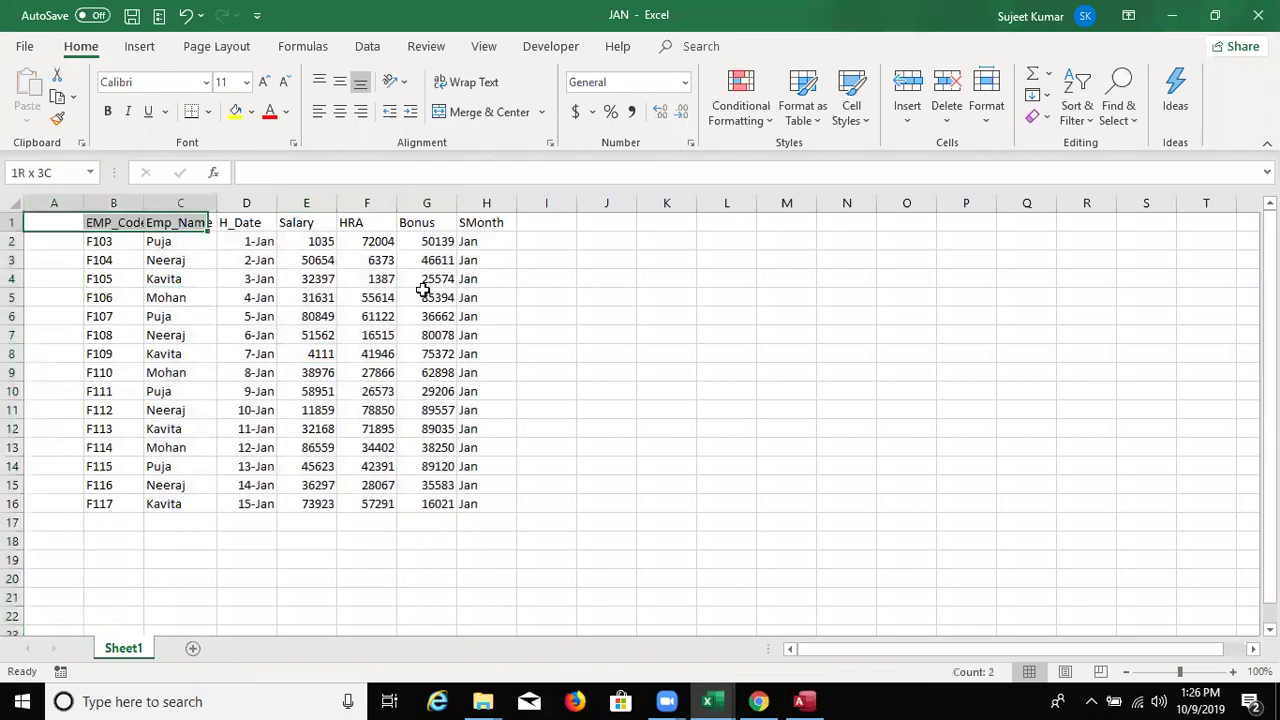
{"action": "key", "text": "ctrl+c"}
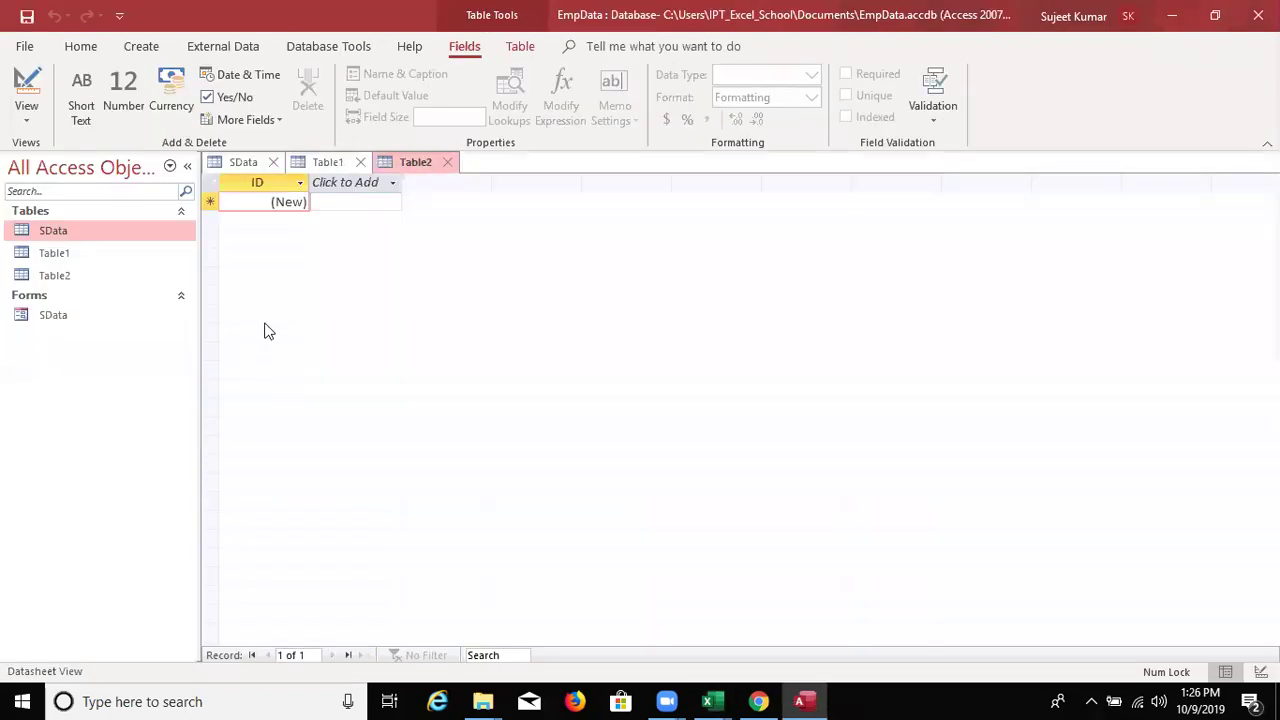
- Paste the 15 Jan records into Table2's ID and new column, then check EMP_Code F103–F117
{"action": "left_click", "coordinate": [254, 178]}
{"action": "key", "text": "shift+Right"}
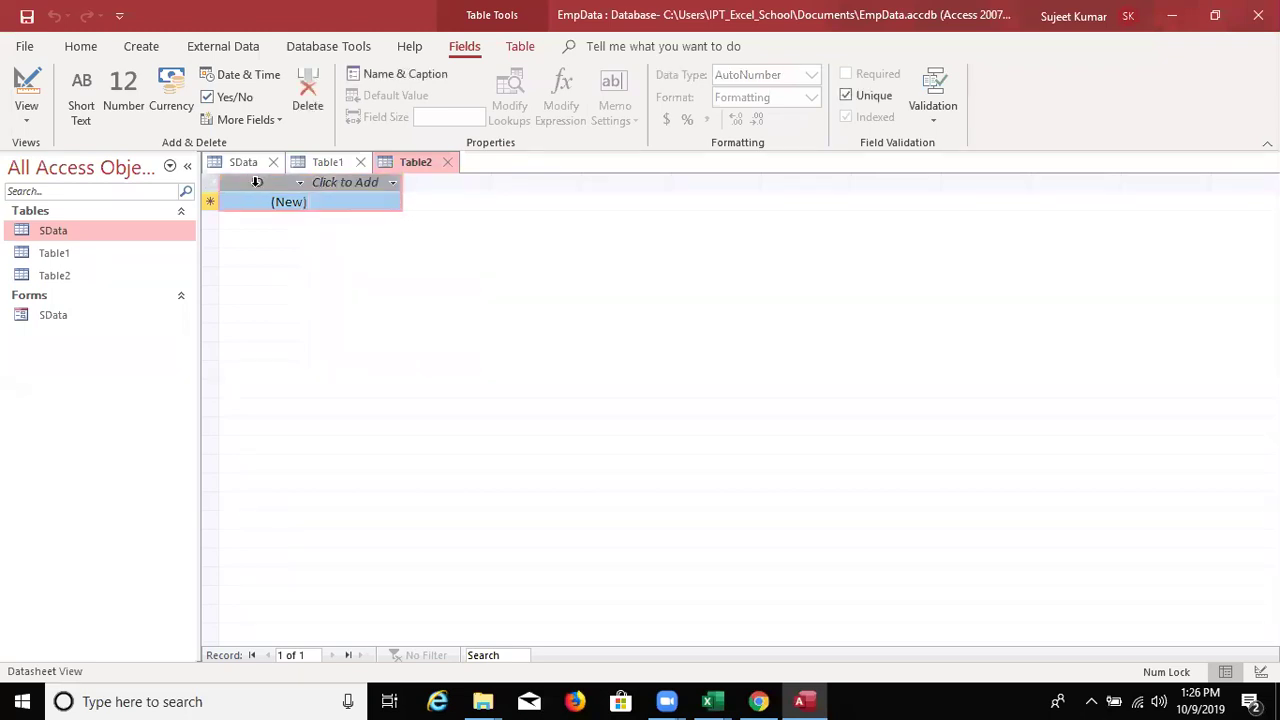
{"action": "key", "text": "ctrl+v"}
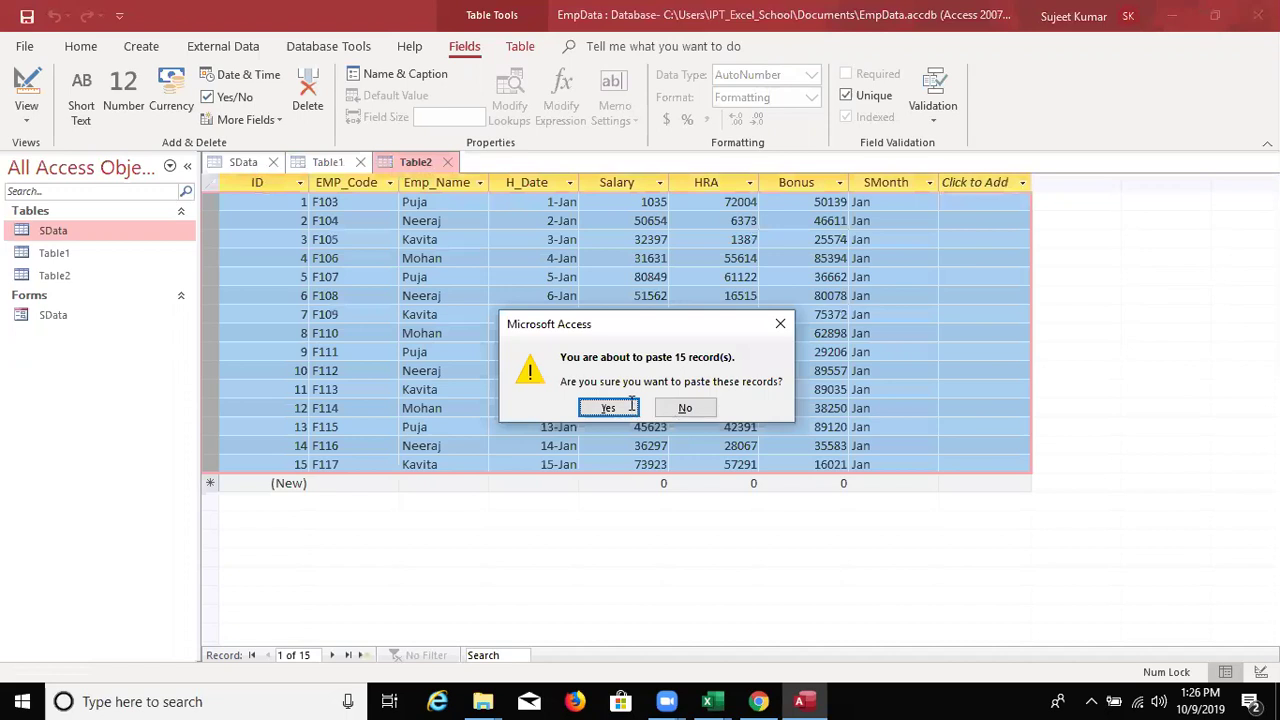
{"action": "left_click", "coordinate": [614, 408]}
{"action": "left_click", "coordinate": [323, 258]}
{"action": "key", "text": "ctrl+space"}
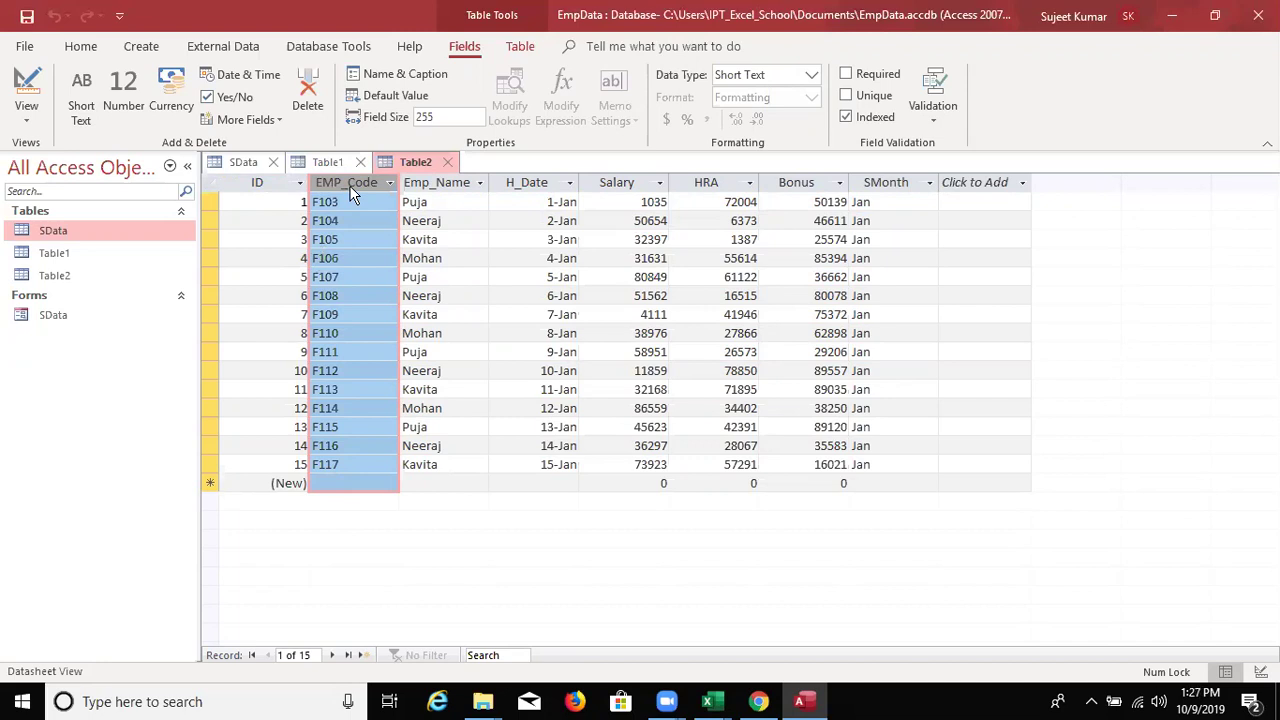
- Inspect Table2's Emp_Name, H_Date, Salary and HRA through Bonus columns, then switch to Table1
{"action": "left_click", "coordinate": [447, 182]}
{"action": "left_click", "coordinate": [533, 182]}
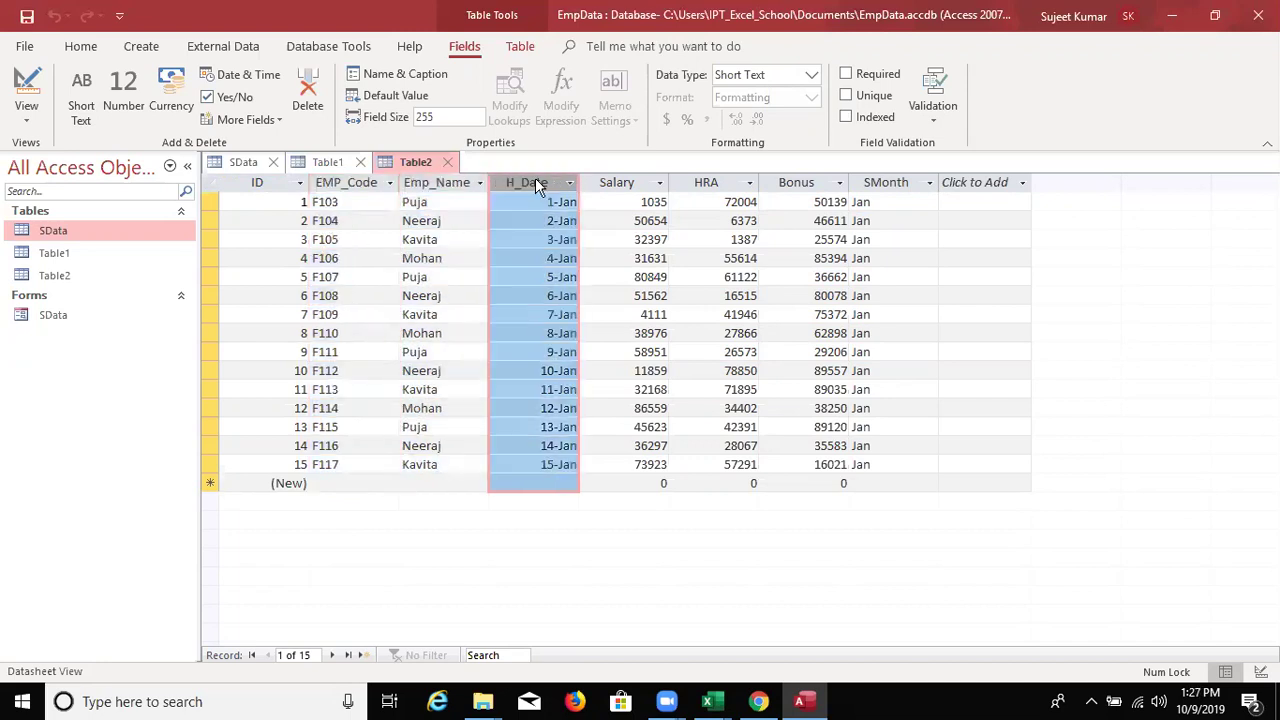
{"action": "left_click", "coordinate": [625, 182]}
{"action": "left_click", "coordinate": [720, 182]}
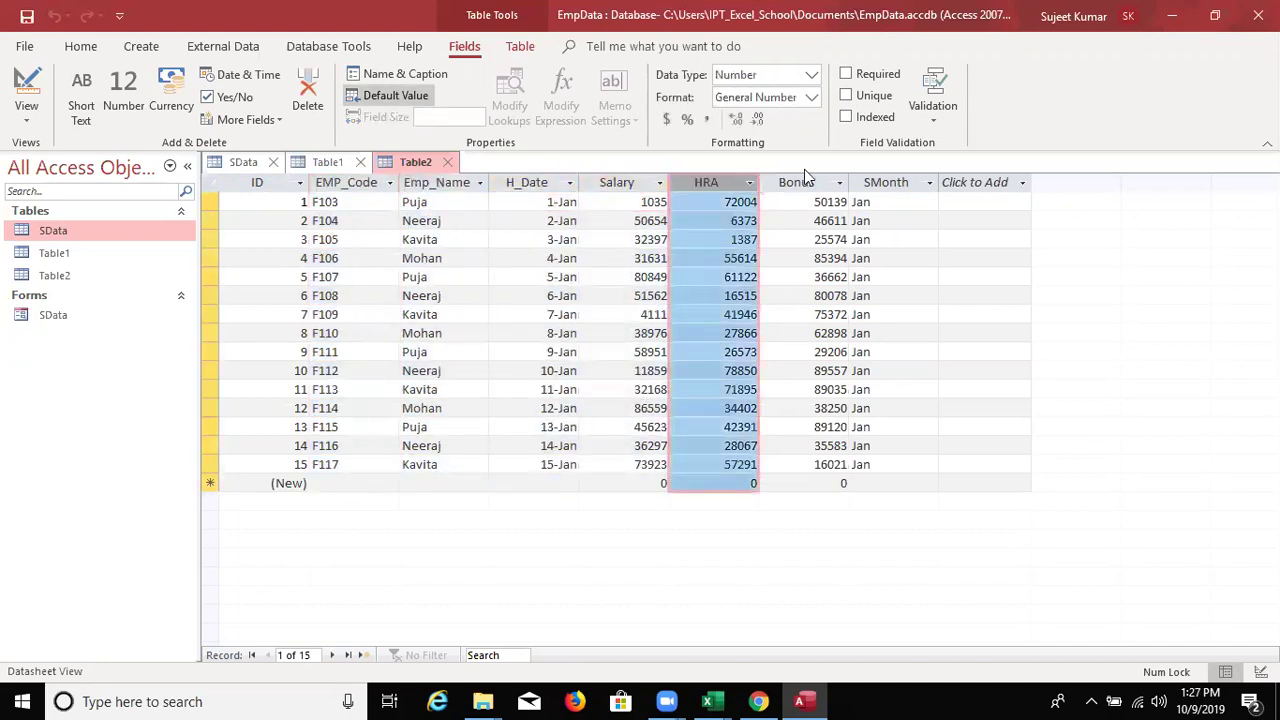
{"action": "left_click_drag", "start_coordinate": [808, 182], "coordinate": [375, 201]}
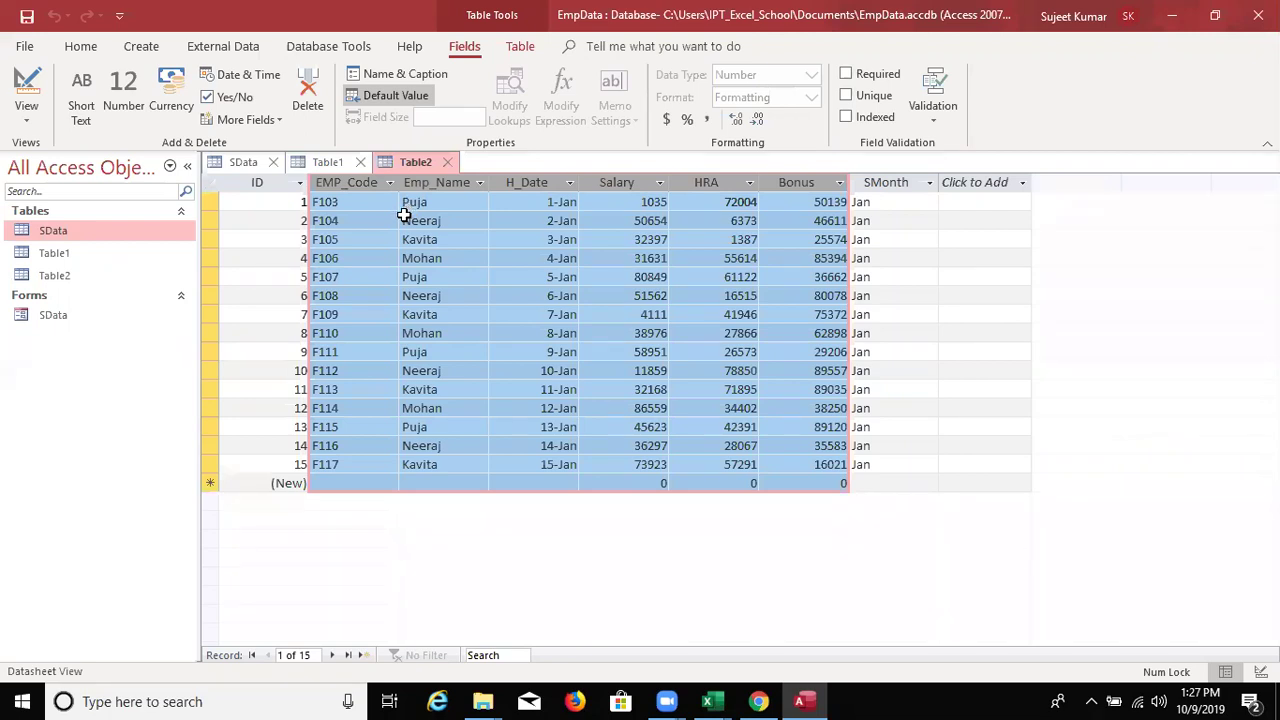
{"action": "left_click", "coordinate": [330, 163]}
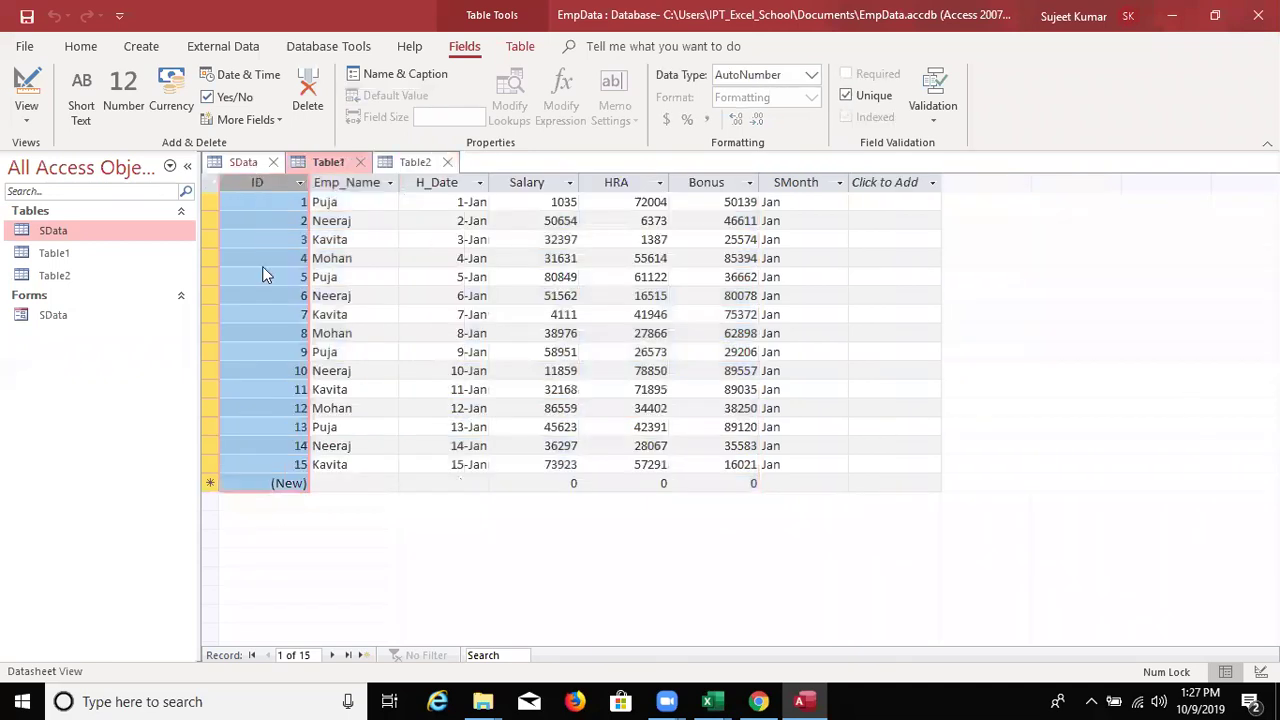
- Open SData and paste the January rows into the new record, accepting the duplicate-key errors
{"action": "left_click", "coordinate": [264, 163]}
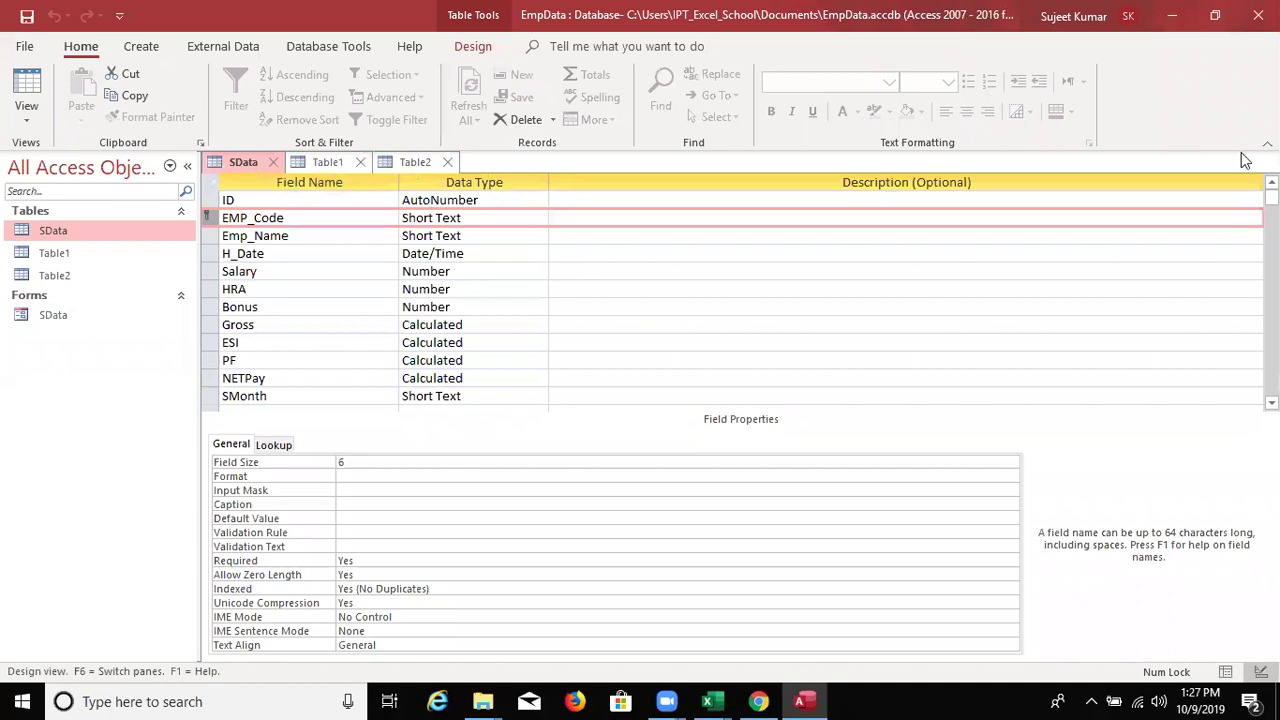
{"action": "left_click", "coordinate": [274, 162]}
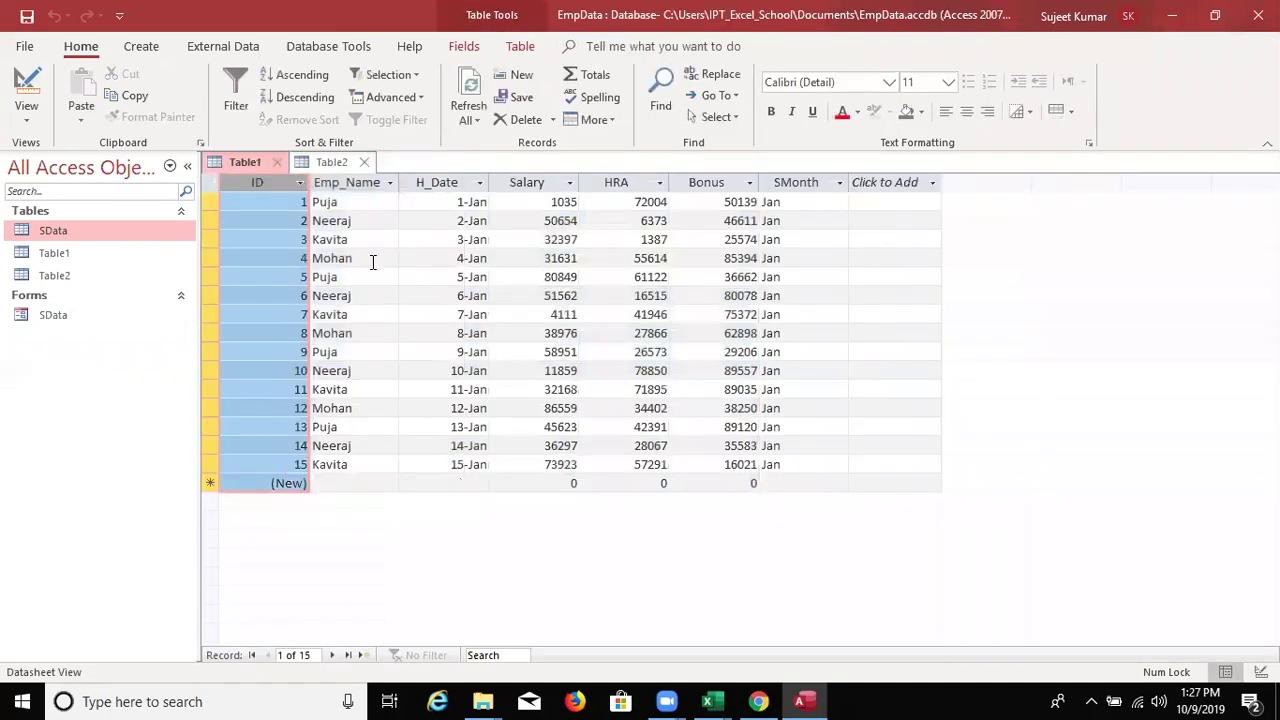
{"action": "double_click", "coordinate": [107, 230]}
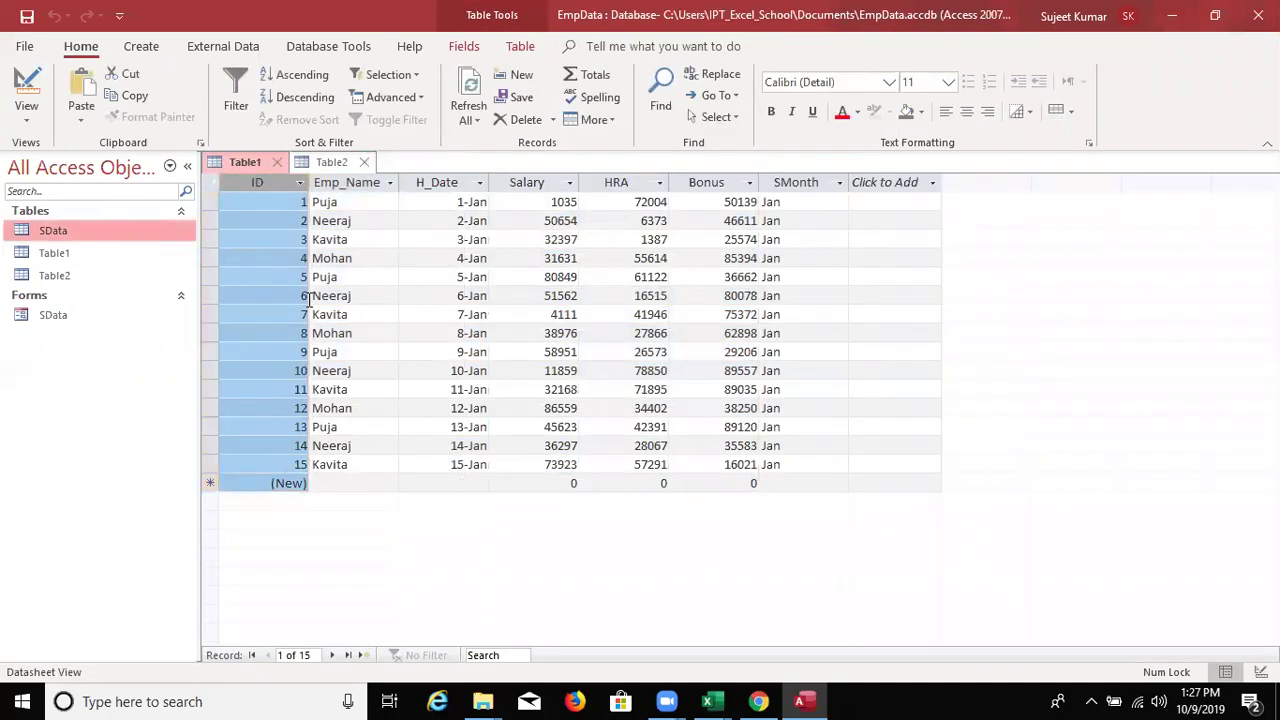
{"action": "left_click", "coordinate": [310, 522]}
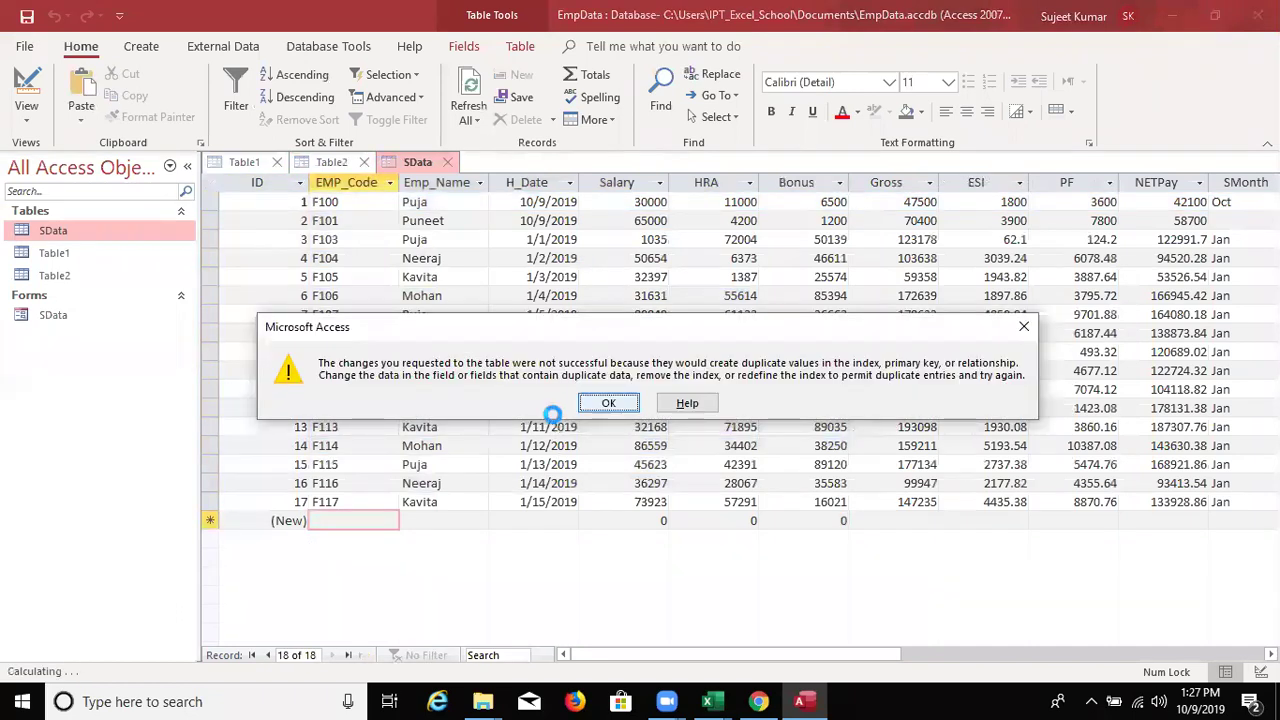
{"action": "left_click", "coordinate": [607, 404]}
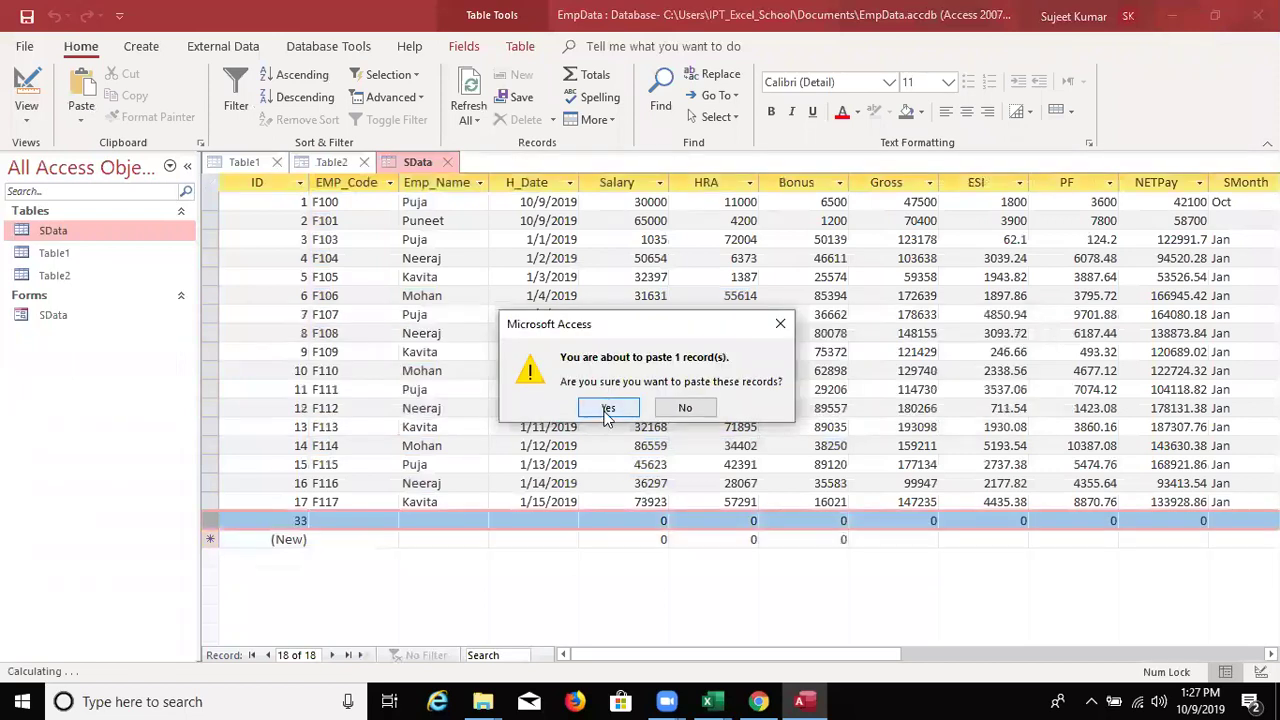
{"action": "left_click", "coordinate": [607, 409]}
{"action": "left_click", "coordinate": [645, 416]}
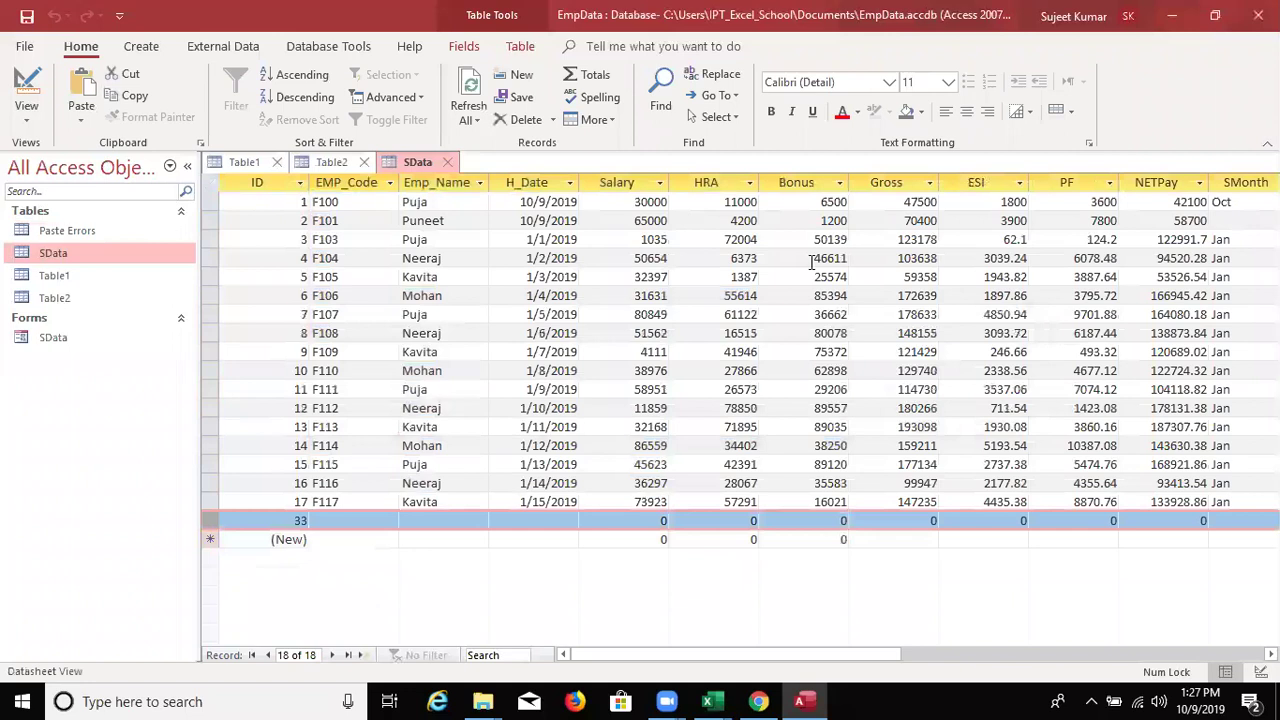
{"action": "key", "text": "alt+Tab"}
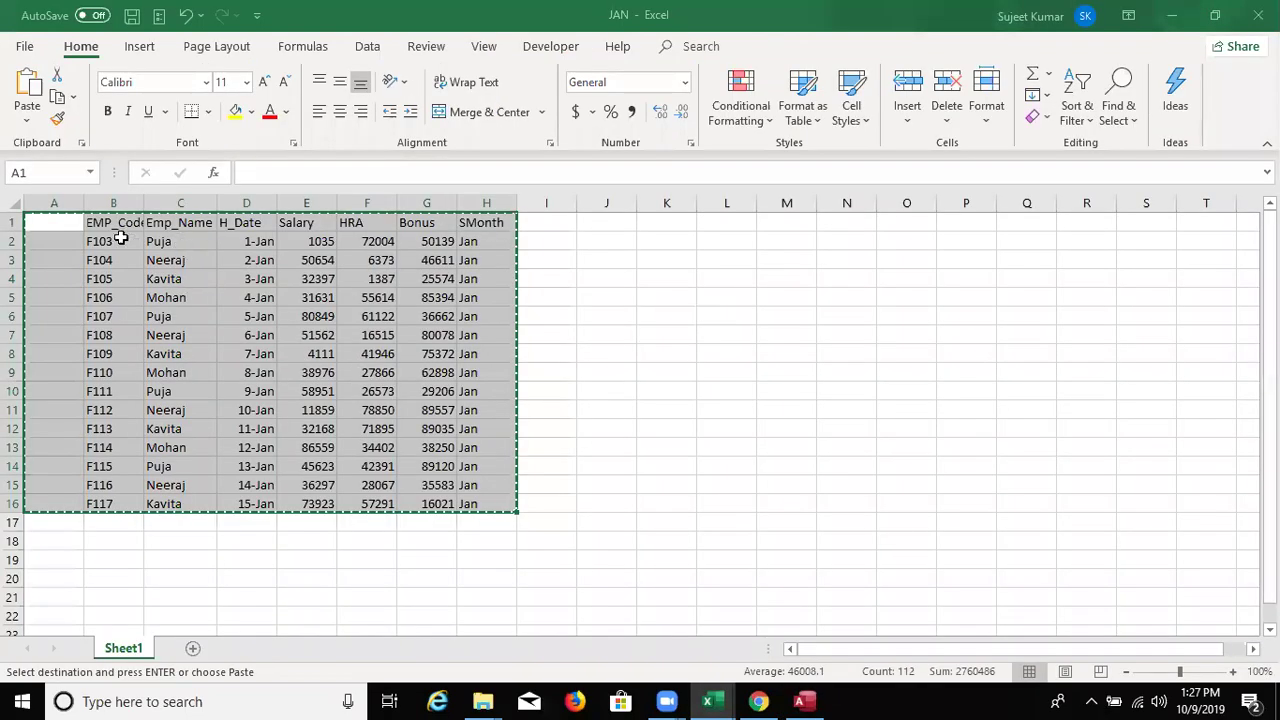
- Copy the January rows EMP_Code to Bonus, check SData record 15, then cancel the copy
{"action": "left_click", "coordinate": [94, 223]}
{"action": "mouse_move", "coordinate": [100, 241]}
{"action": "left_mouse_down"}
{"action": "mouse_move", "coordinate": [449, 492]}
{"action": "mouse_move", "coordinate": [438, 497]}
{"action": "left_mouse_up"}
{"action": "key", "text": "ctrl+c"}
{"action": "key", "text": "alt+Tab"}
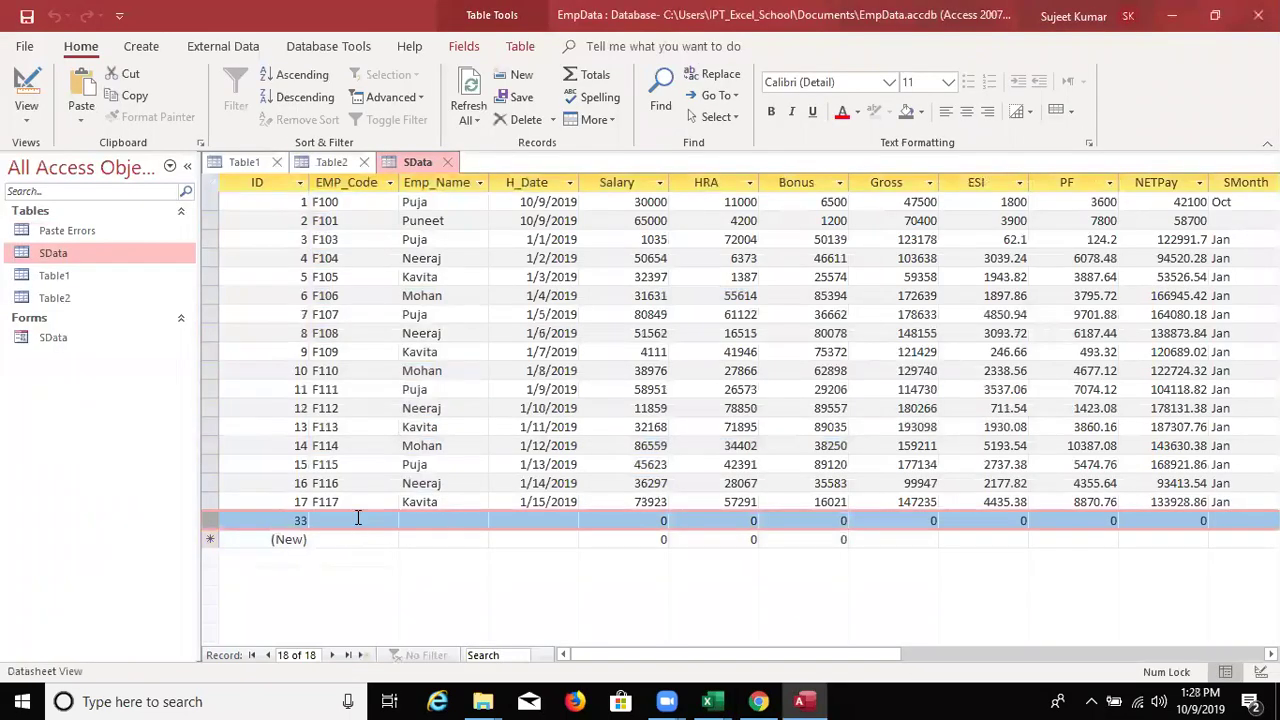
{"action": "left_click", "coordinate": [430, 464]}
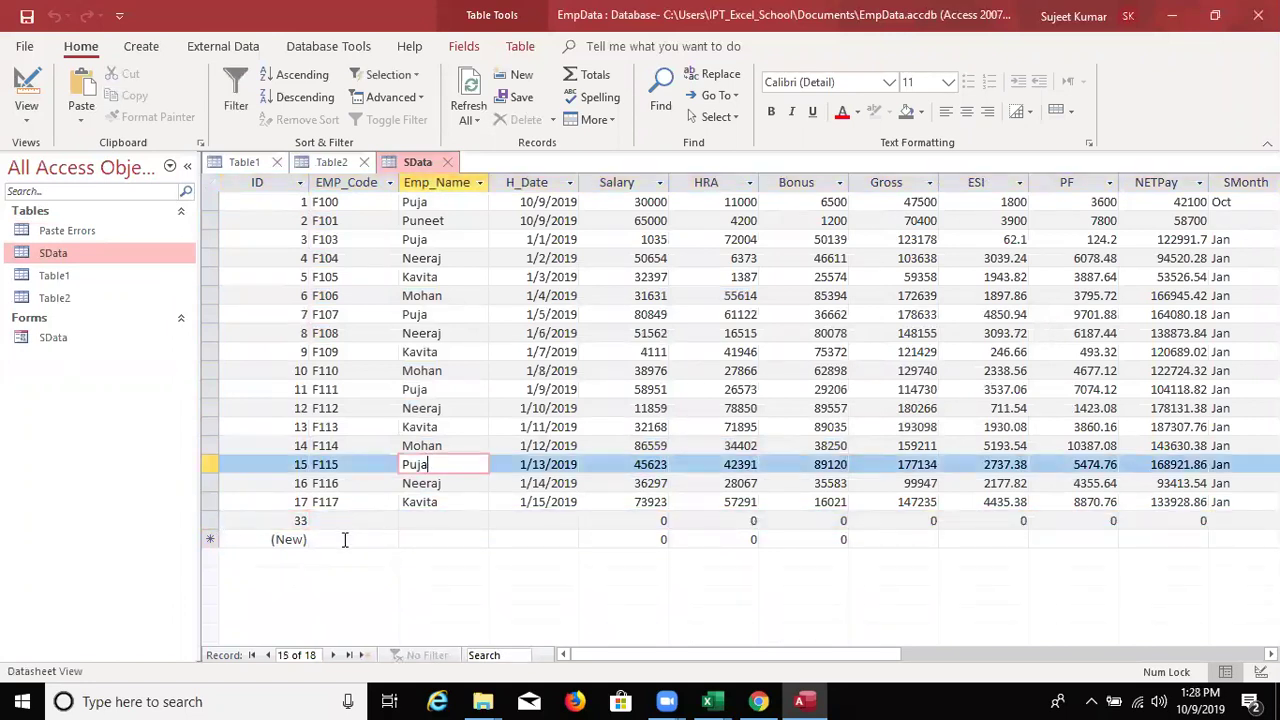
{"action": "key", "text": "alt+Tab"}
{"action": "key", "text": "Escape"}
- Change the first code F103 to F118 and fill F118–F132 down the column
{"action": "left_click", "coordinate": [114, 246]}
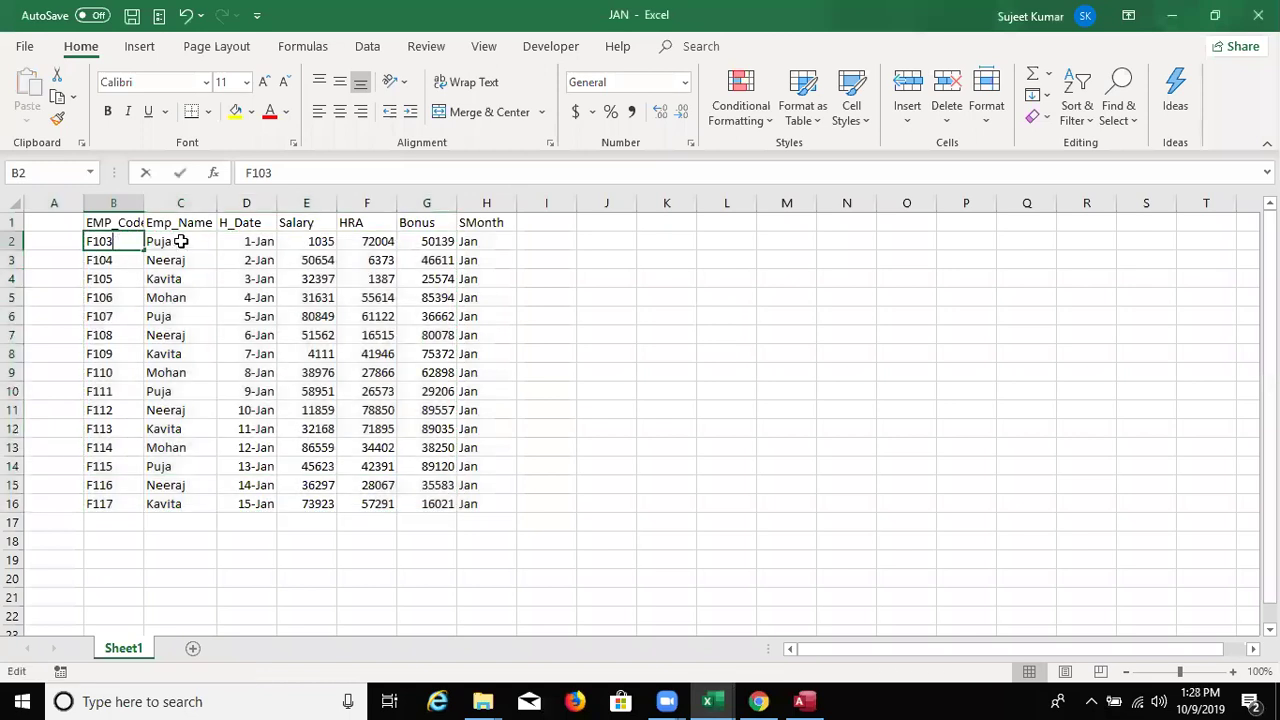
{"action": "key", "text": "BackSpace"}
{"action": "key", "text": "BackSpace"}
{"action": "type", "text": "8"}
{"action": "left_click", "coordinate": [444, 334]}
{"action": "left_click", "coordinate": [136, 245]}
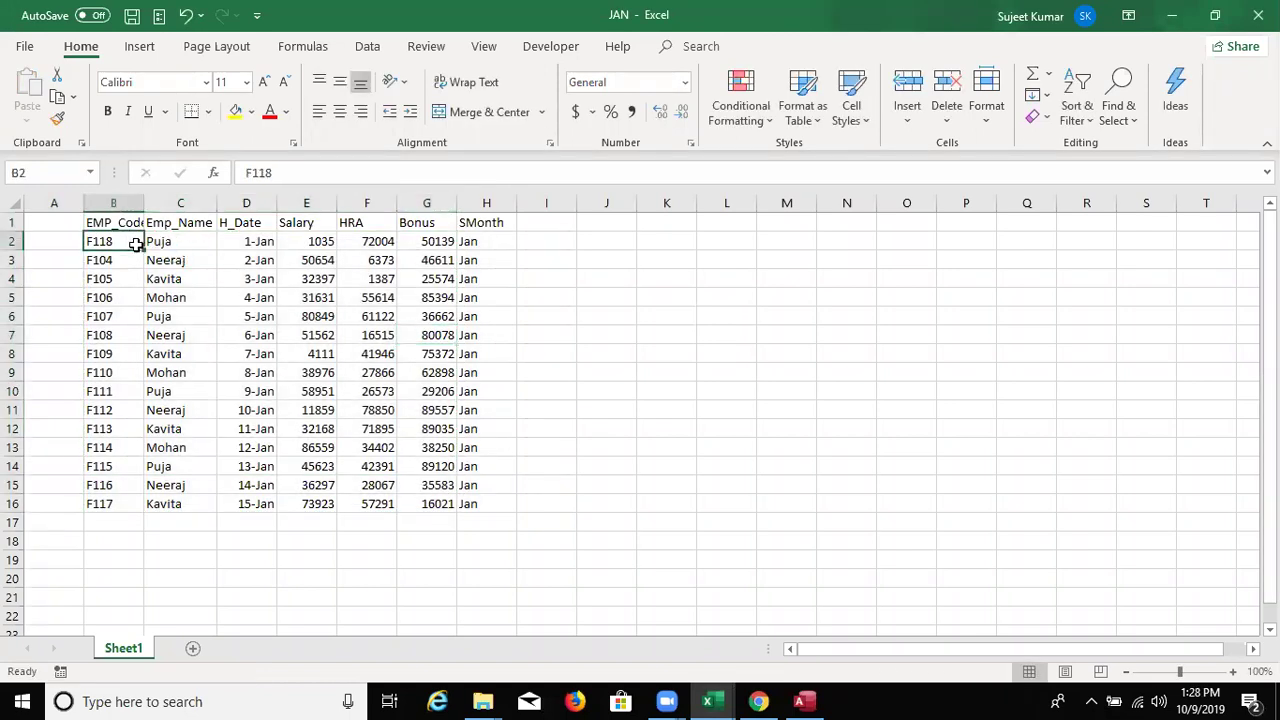
{"action": "double_click", "coordinate": [143, 250]}
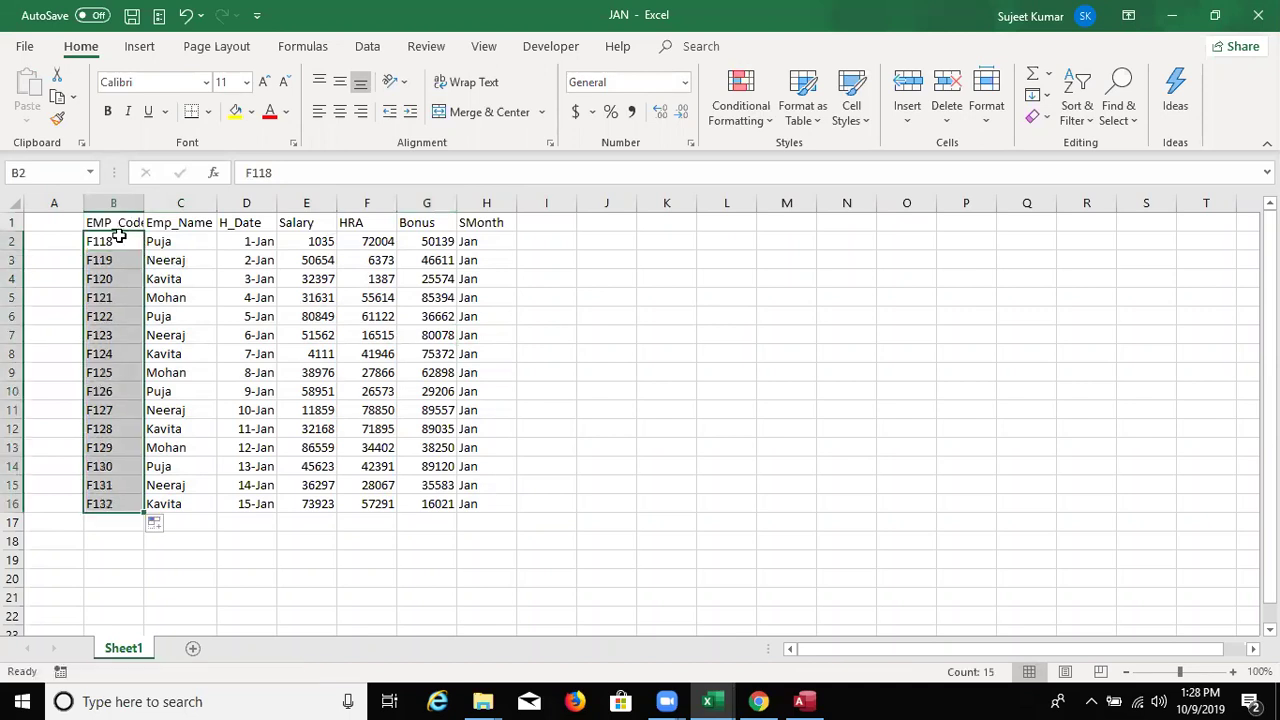
- Copy the renumbered January rows from EMP_Code through Bonus
{"action": "left_click_drag", "start_coordinate": [118, 240], "coordinate": [406, 500]}
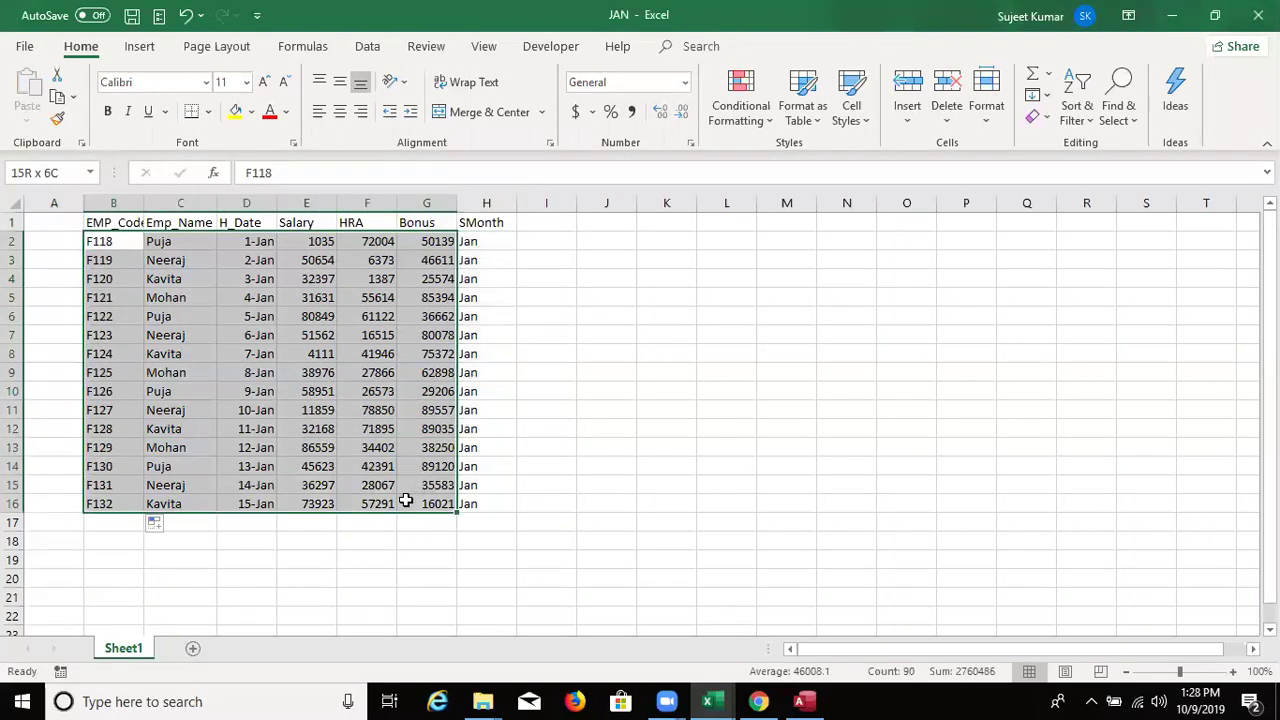
{"action": "key", "text": "ctrl+c"}
{"action": "key", "text": "alt+Tab"}
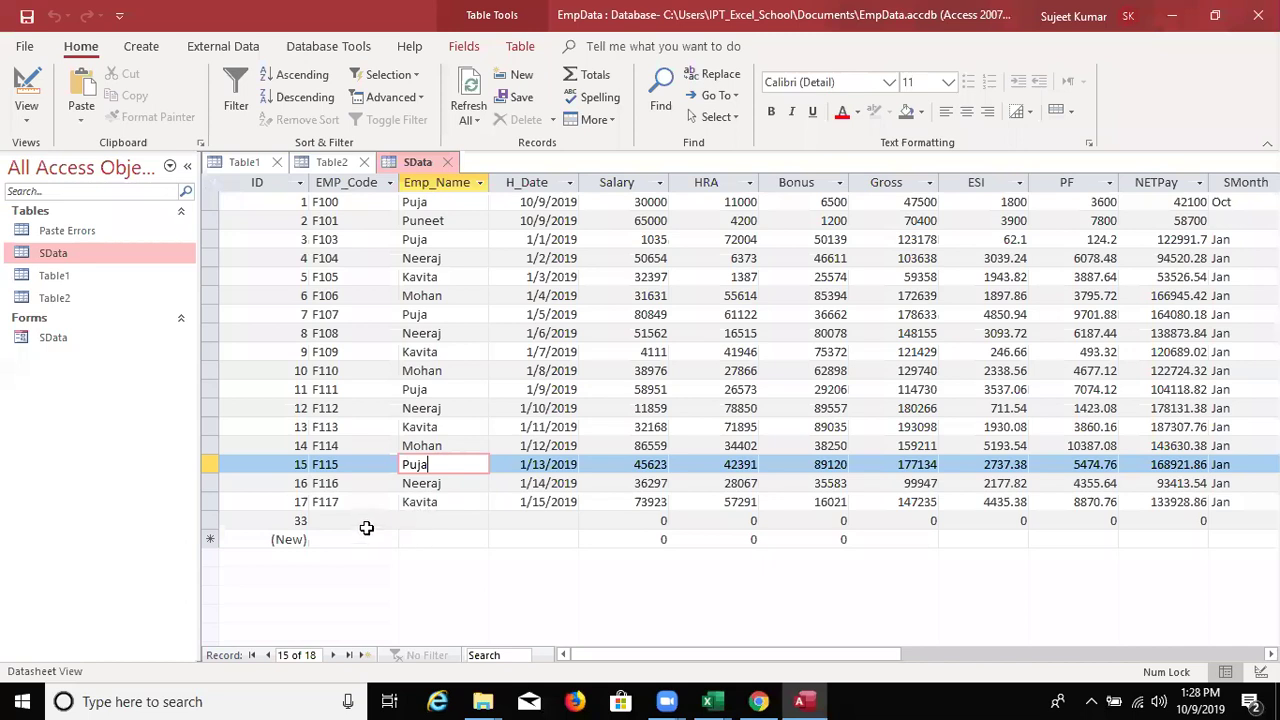
{"action": "left_click", "coordinate": [366, 521]}
{"action": "type", "text": "F118"}
{"action": "key", "text": "BackSpace"}
{"action": "key", "text": "BackSpace"}
{"action": "key", "text": "BackSpace"}
{"action": "key", "text": "BackSpace"}
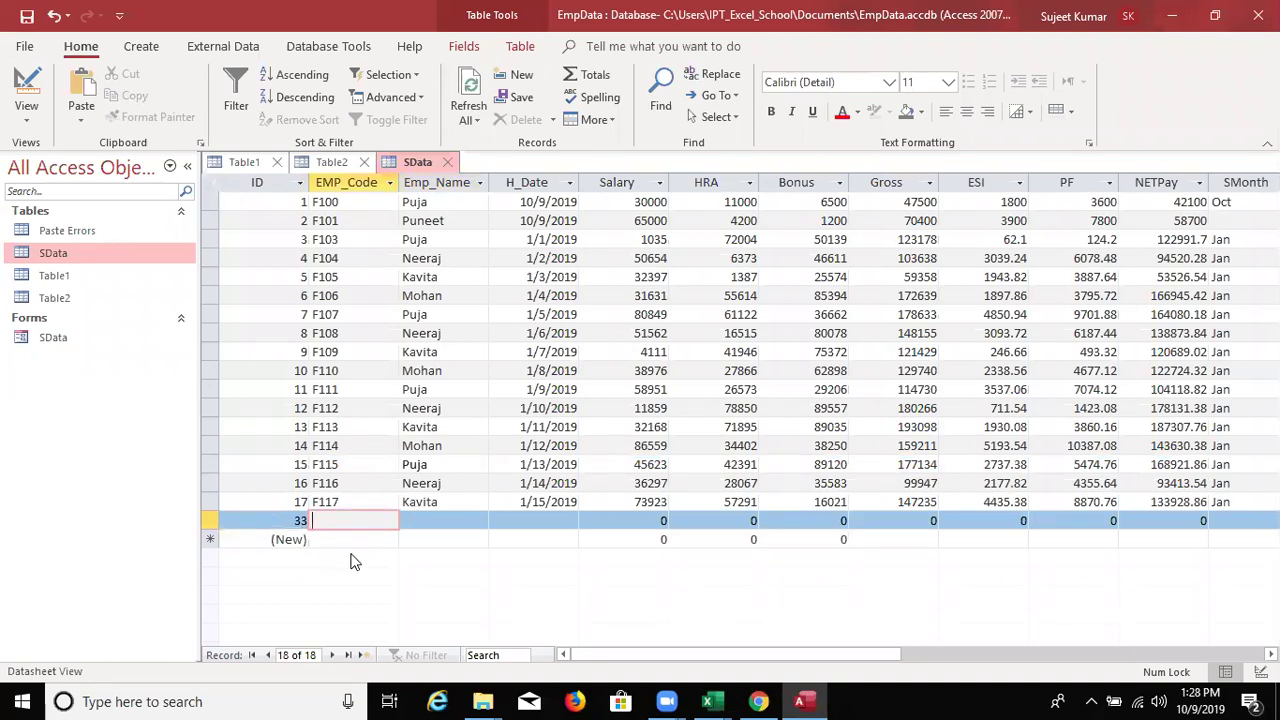
{"action": "left_click", "coordinate": [434, 522]}
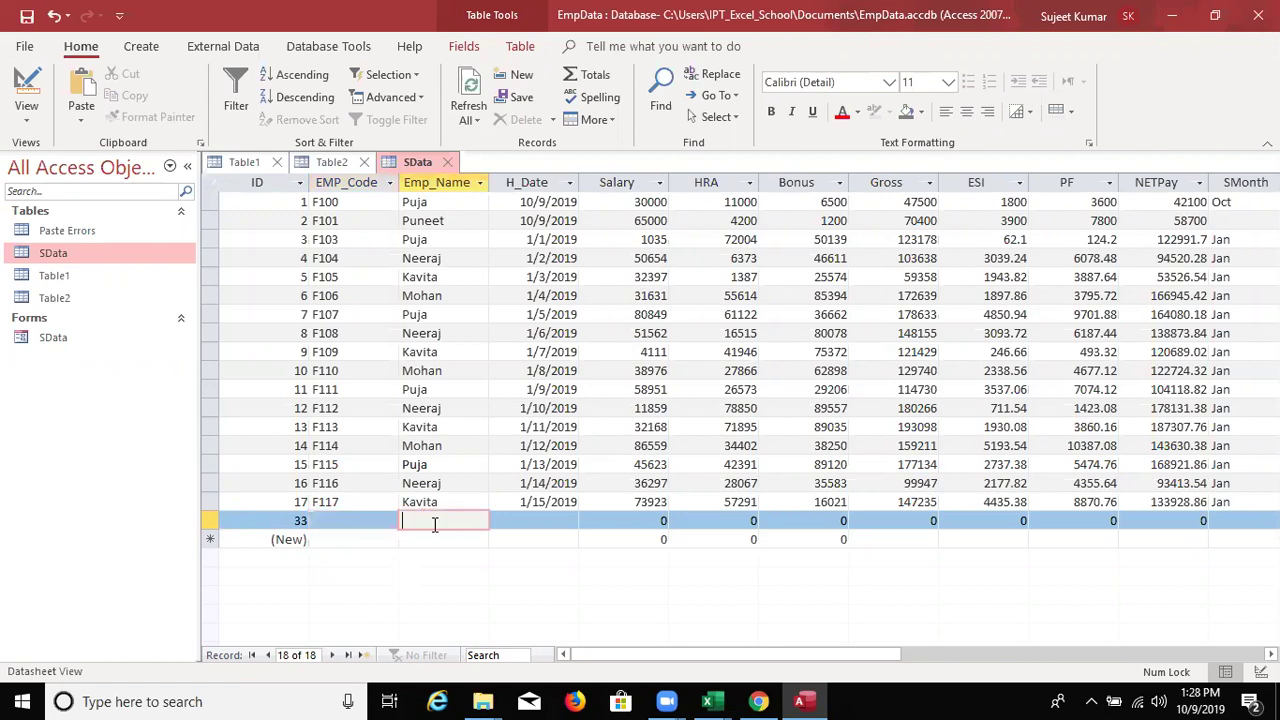
{"action": "key", "text": "shift+Tab"}
- Select ID through Bonus on record 33 and the new row, paste, and dismiss both error messages
{"action": "key", "text": "Down"}
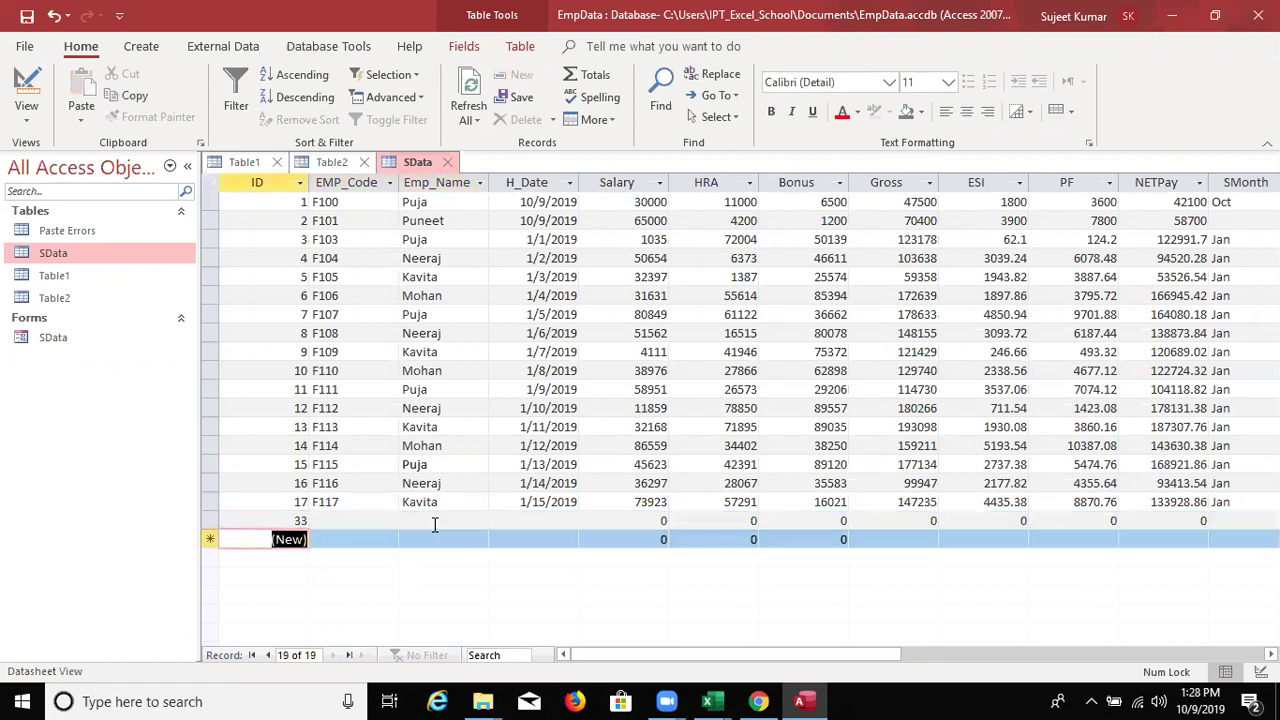
{"action": "key", "text": "shift+Tab"}
{"action": "key", "text": "shift+Up"}
{"action": "key", "text": "shift+Right"}
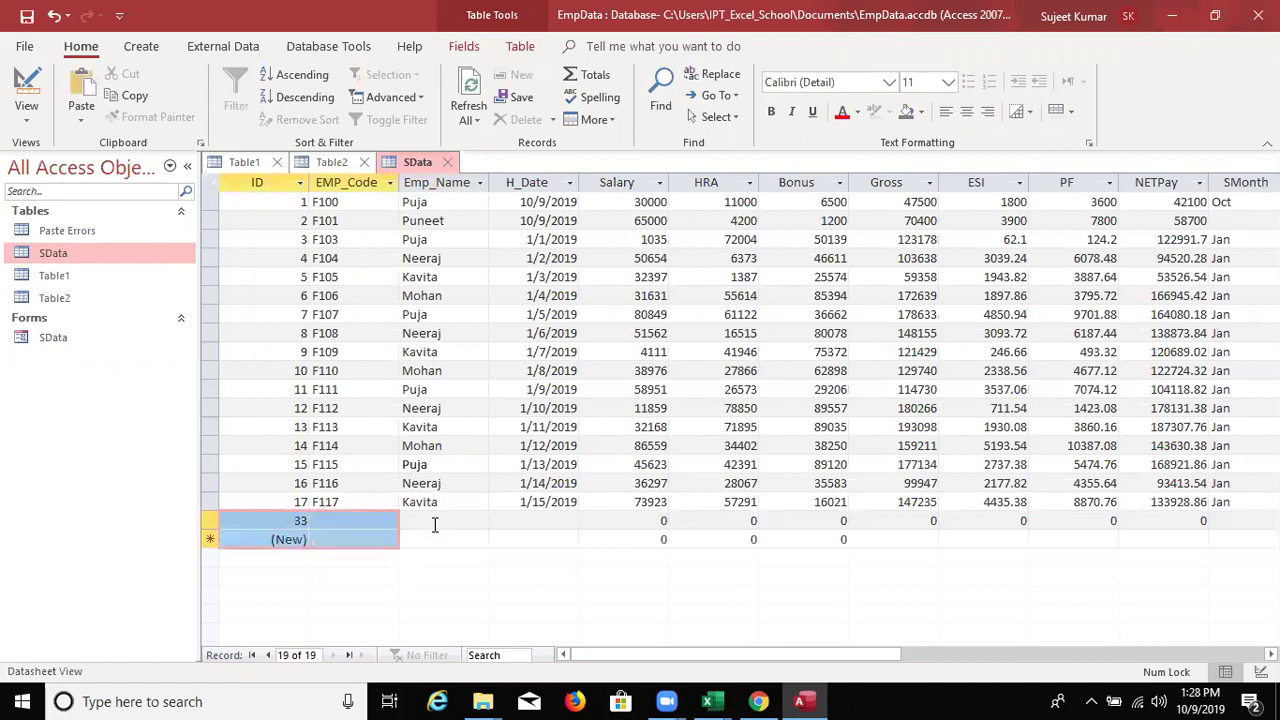
{"action": "key", "text": "shift+Right"}
{"action": "key", "text": "shift+Right"}
{"action": "key", "text": "shift+Right"}
{"action": "key", "text": "shift+Right"}
{"action": "key", "text": "shift+Right"}
{"action": "key", "text": "shift+Right"}
{"action": "key", "text": "shift+Left"}
{"action": "key", "text": "ctrl+v"}
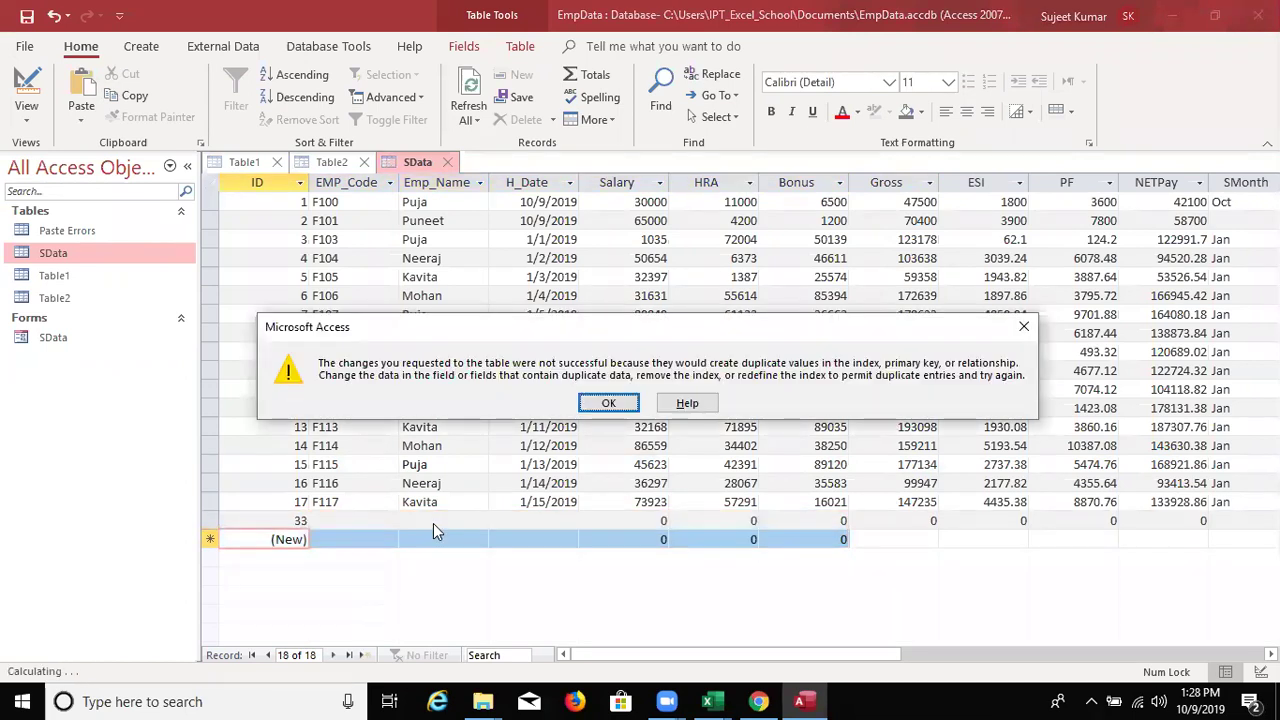
{"action": "left_click", "coordinate": [608, 405]}
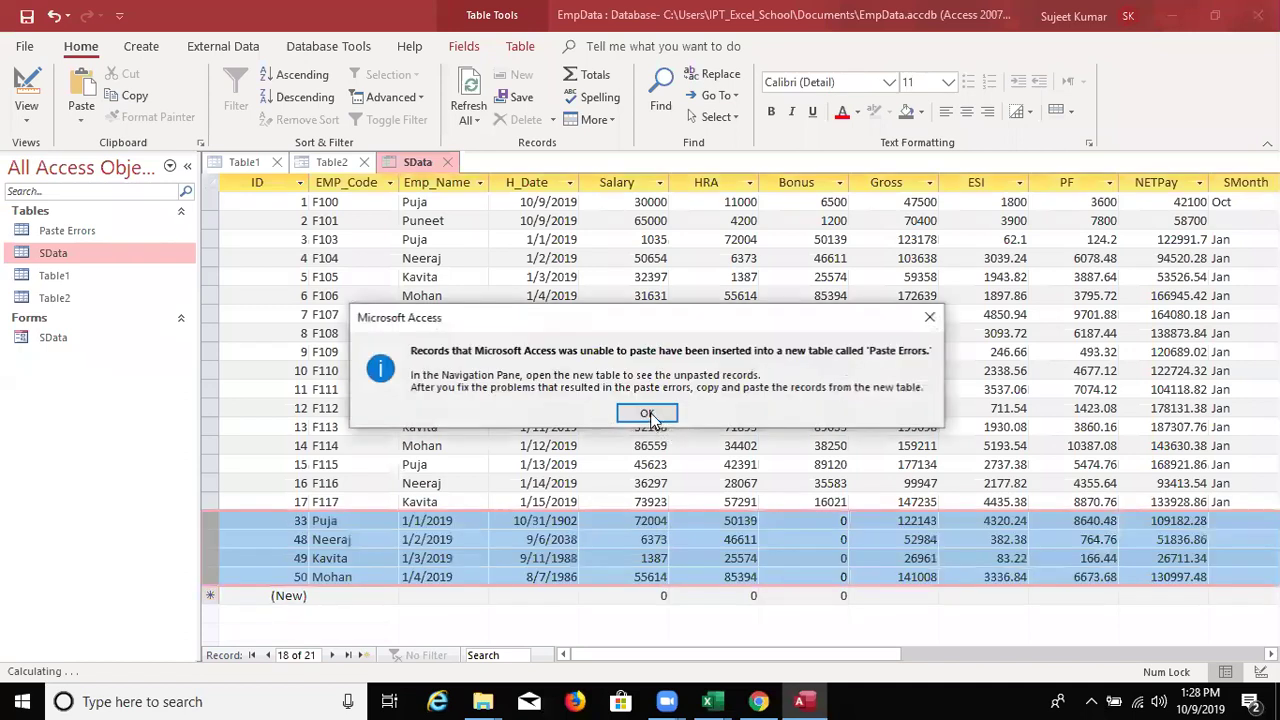
{"action": "left_click", "coordinate": [647, 414]}
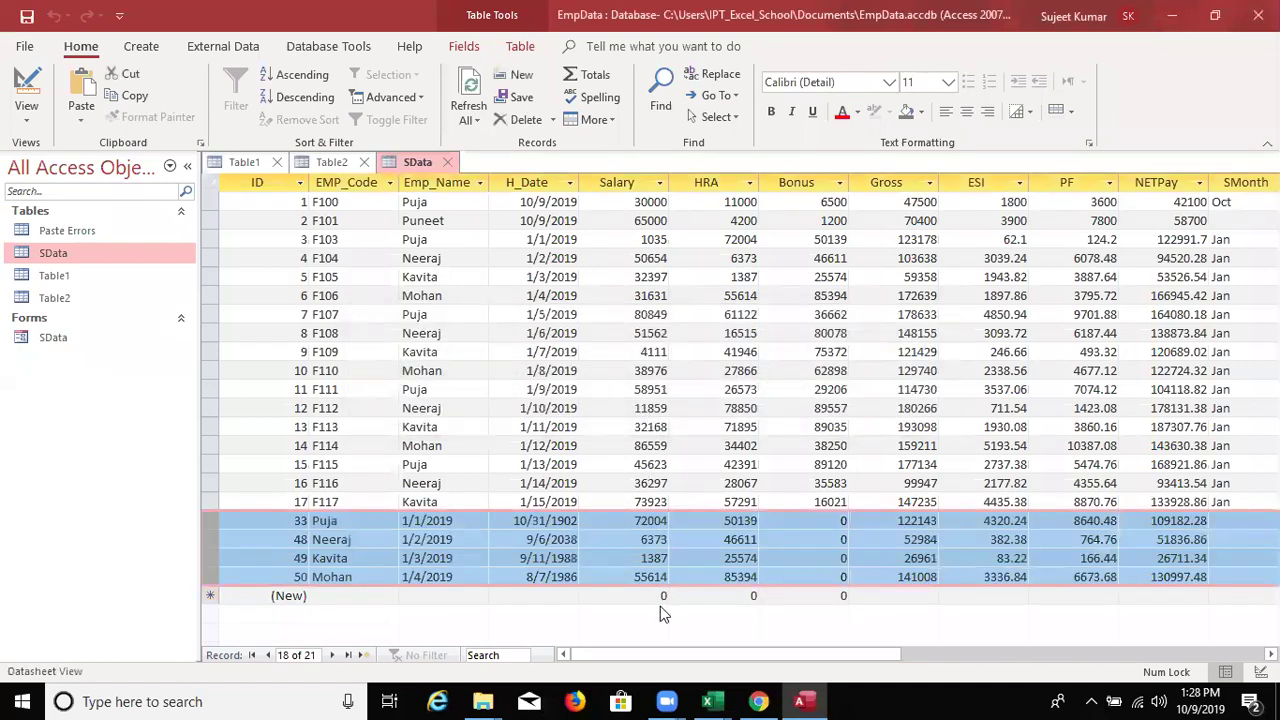
- Inspect and select the misaligned pasted records 33 through 50
{"action": "left_click", "coordinate": [383, 525]}
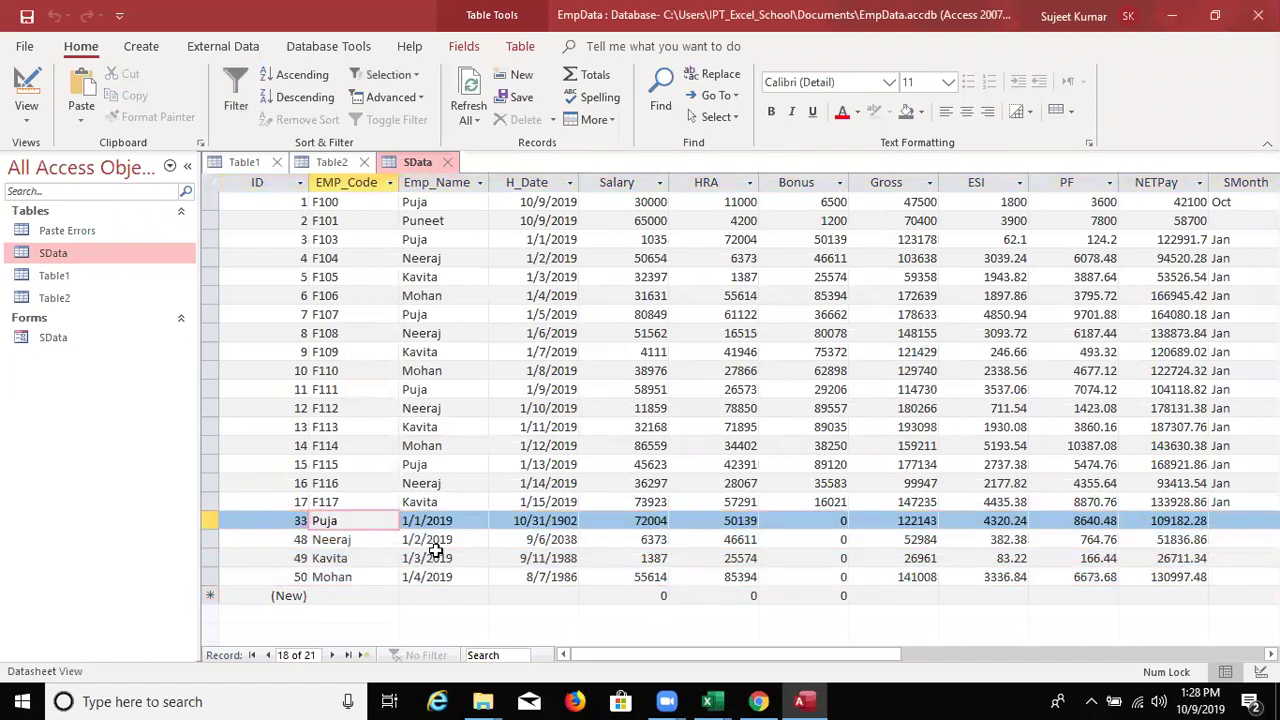
{"action": "left_click", "coordinate": [425, 560]}
{"action": "left_click", "coordinate": [435, 595]}
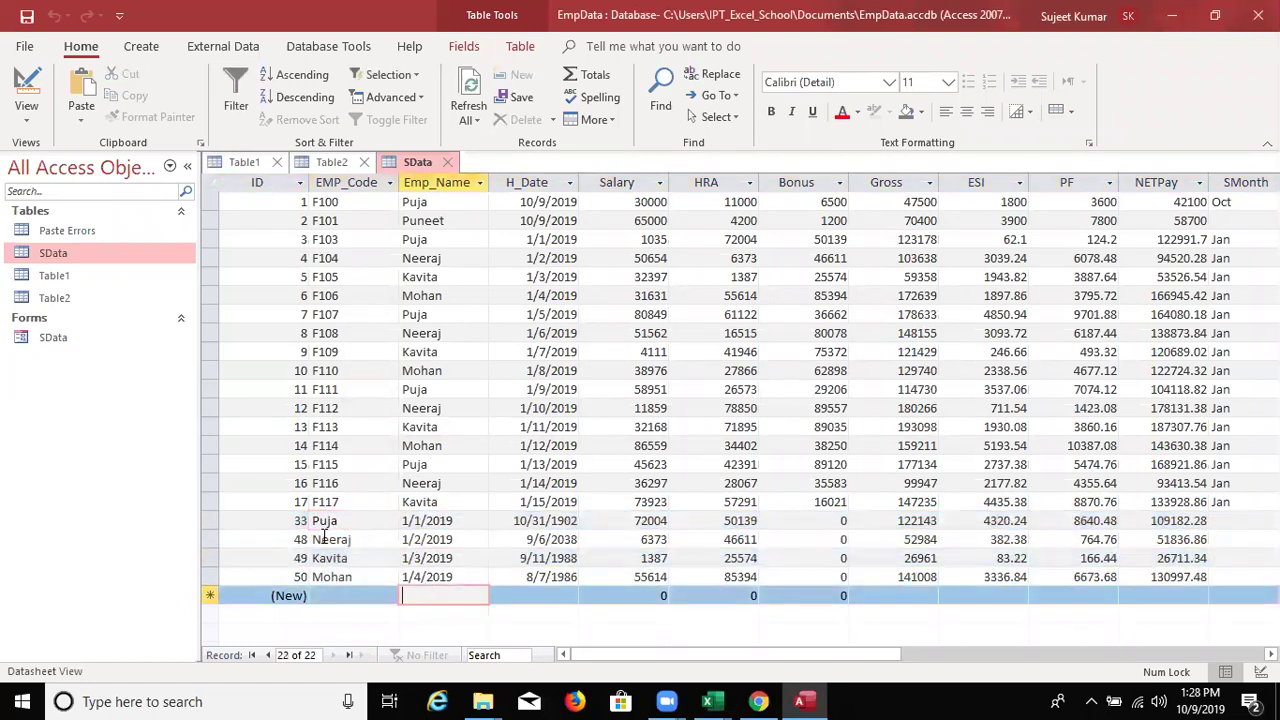
{"action": "left_click_drag", "start_coordinate": [320, 521], "coordinate": [340, 522]}
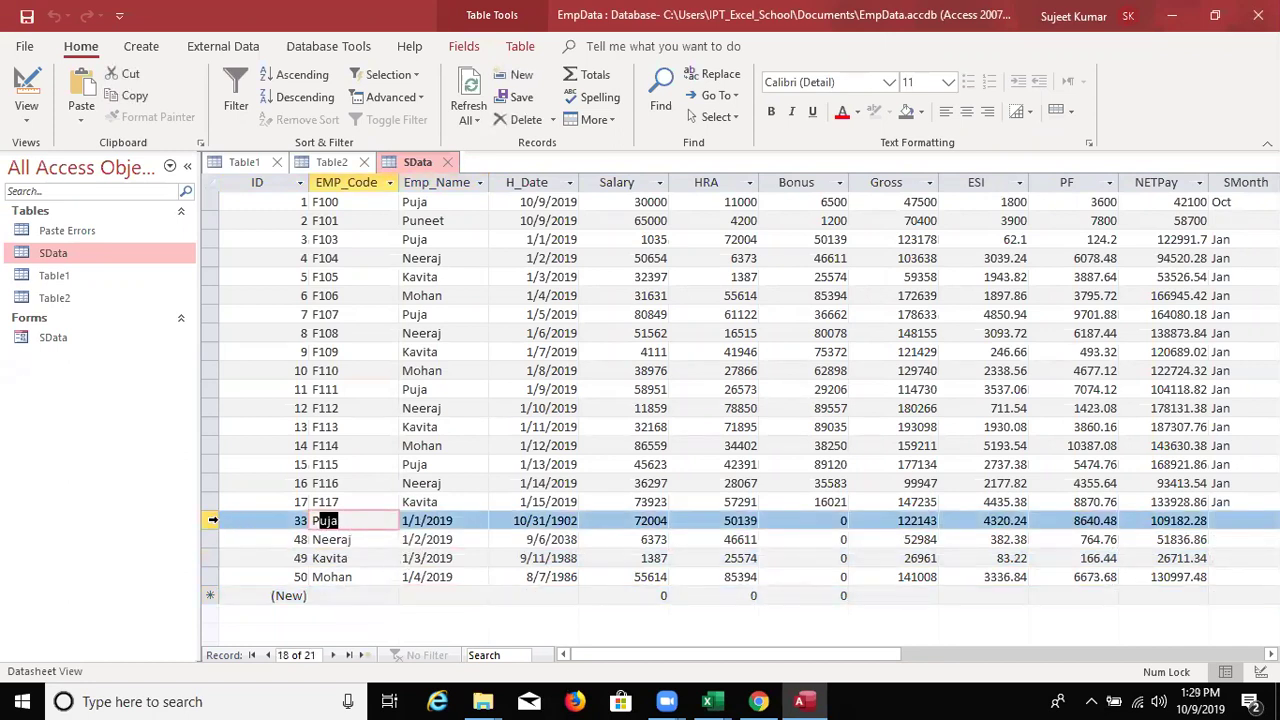
{"action": "left_click_drag", "start_coordinate": [212, 520], "coordinate": [205, 578]}
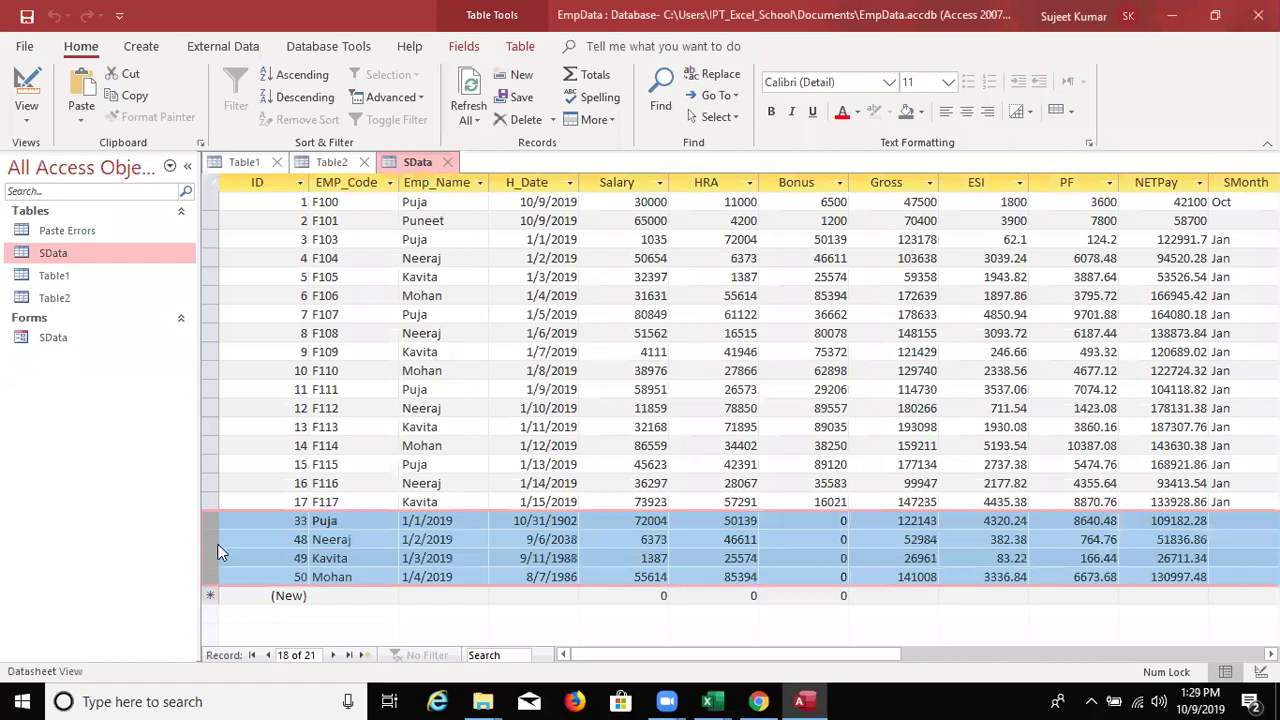
{"action": "right_click", "coordinate": [196, 579]}
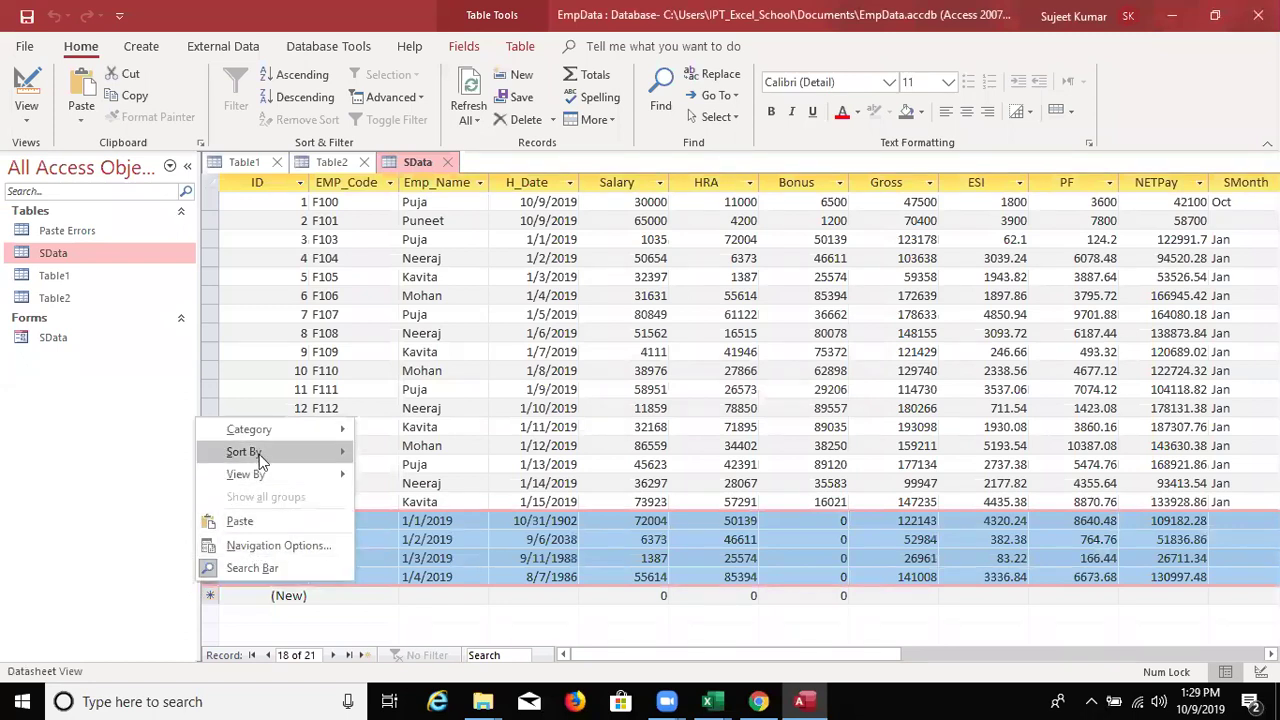
{"action": "left_click", "coordinate": [205, 518]}
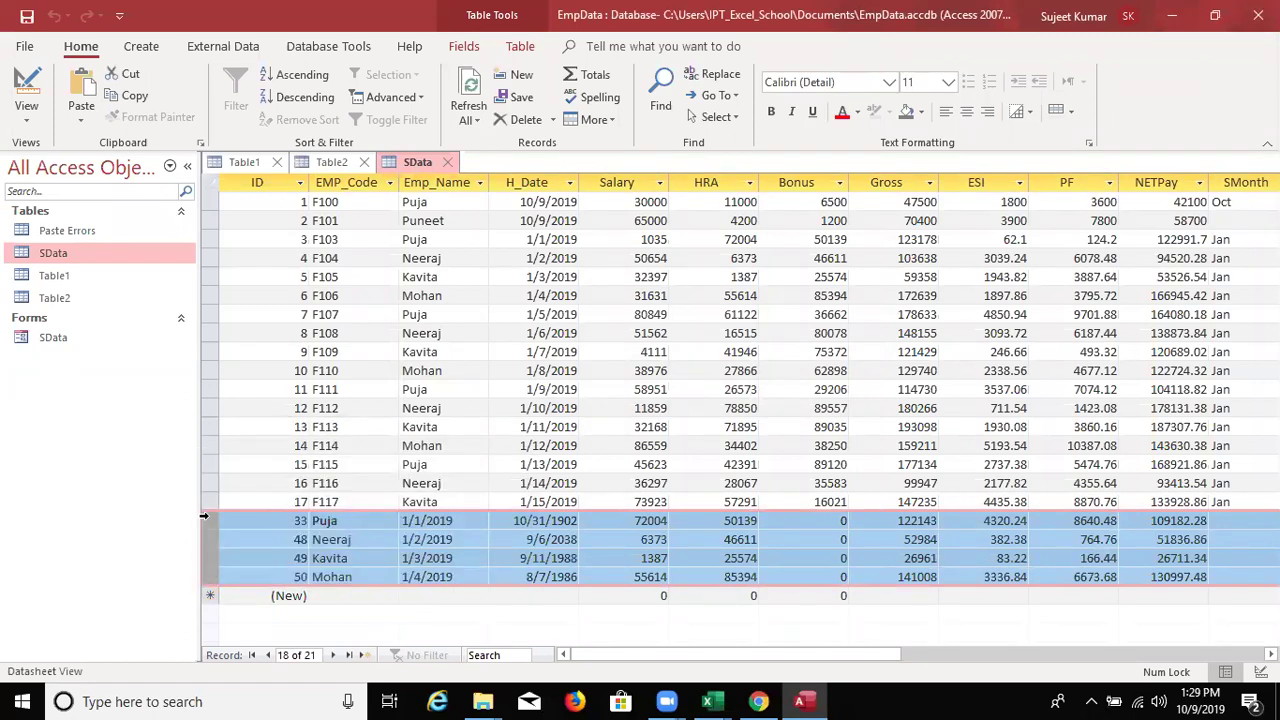
{"action": "left_click", "coordinate": [204, 519]}
{"action": "right_click", "coordinate": [205, 522]}
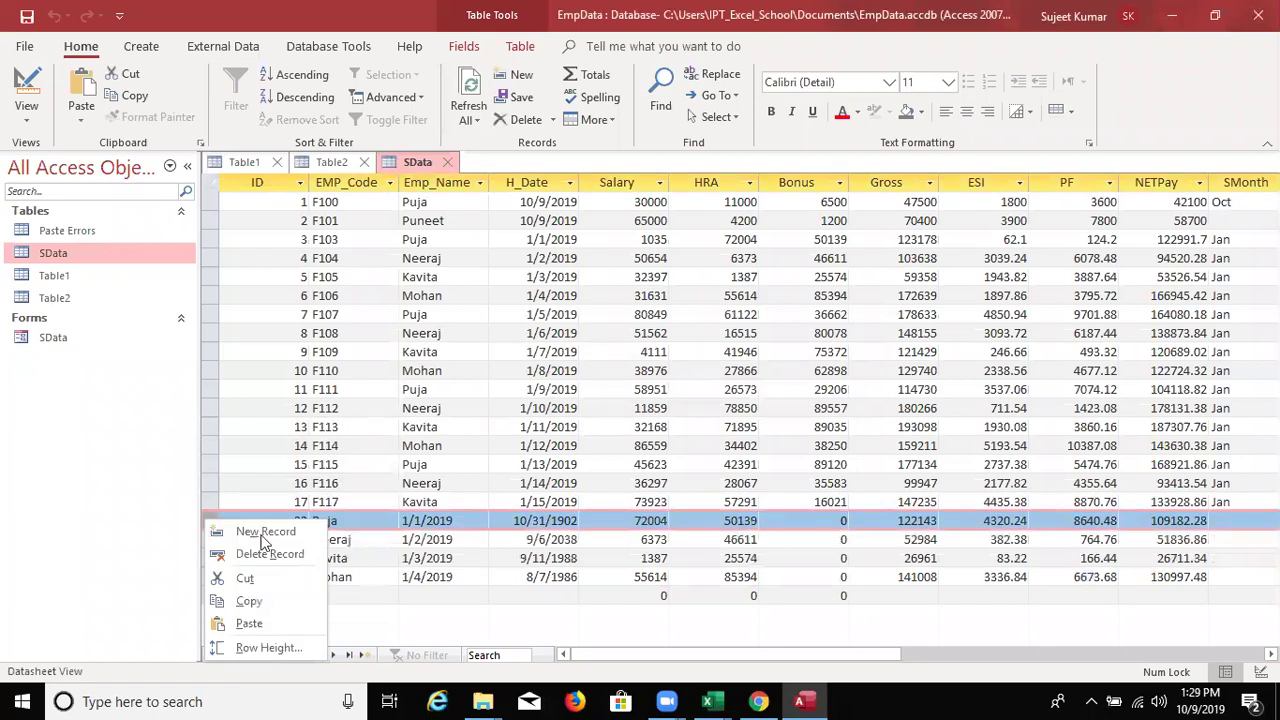
{"action": "left_click", "coordinate": [335, 540]}
- Delete misaligned record 48 and confirm the deletion
{"action": "key", "text": "shift+Down"}
{"action": "key", "text": "shift+Down"}
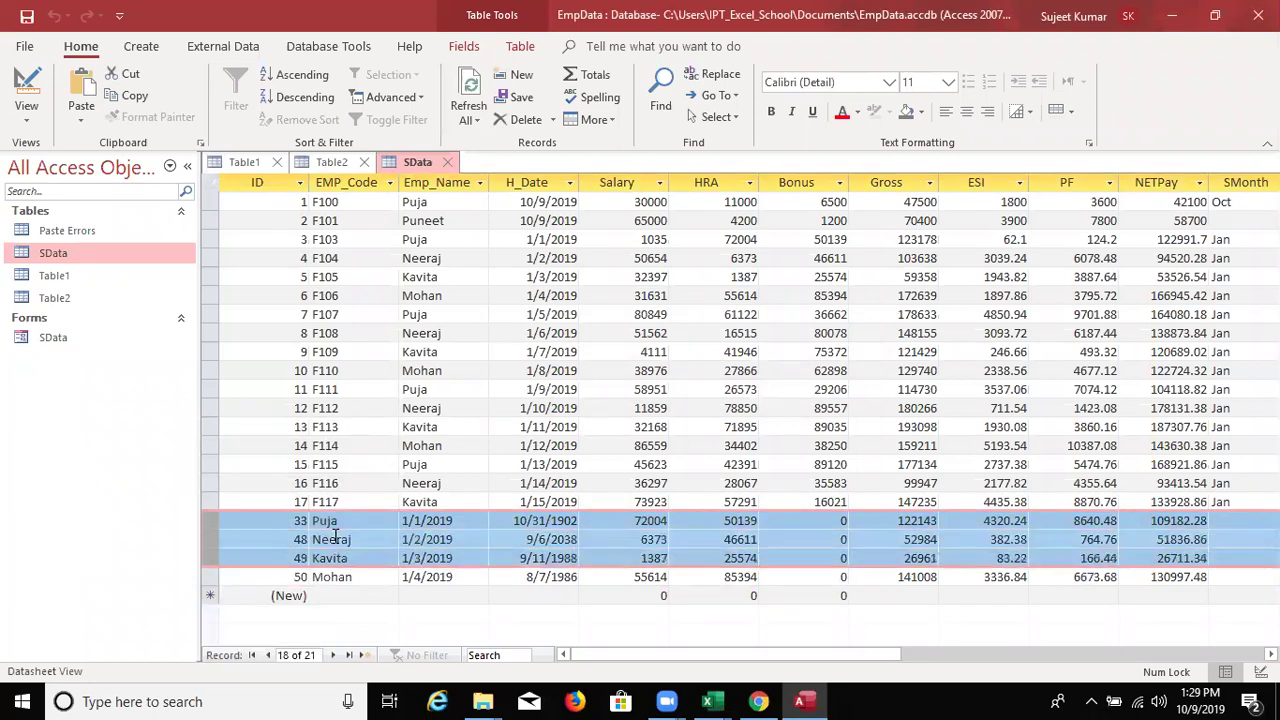
{"action": "key", "text": "shift+Down"}
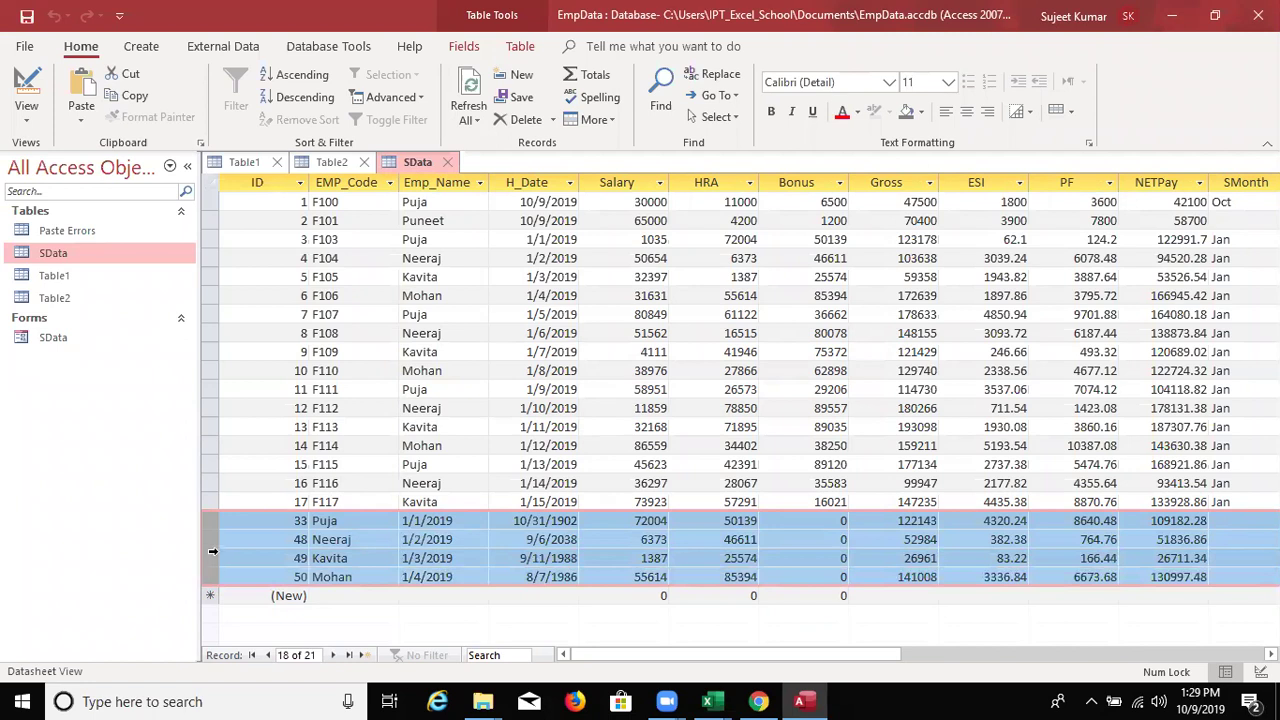
{"action": "right_click", "coordinate": [207, 543]}
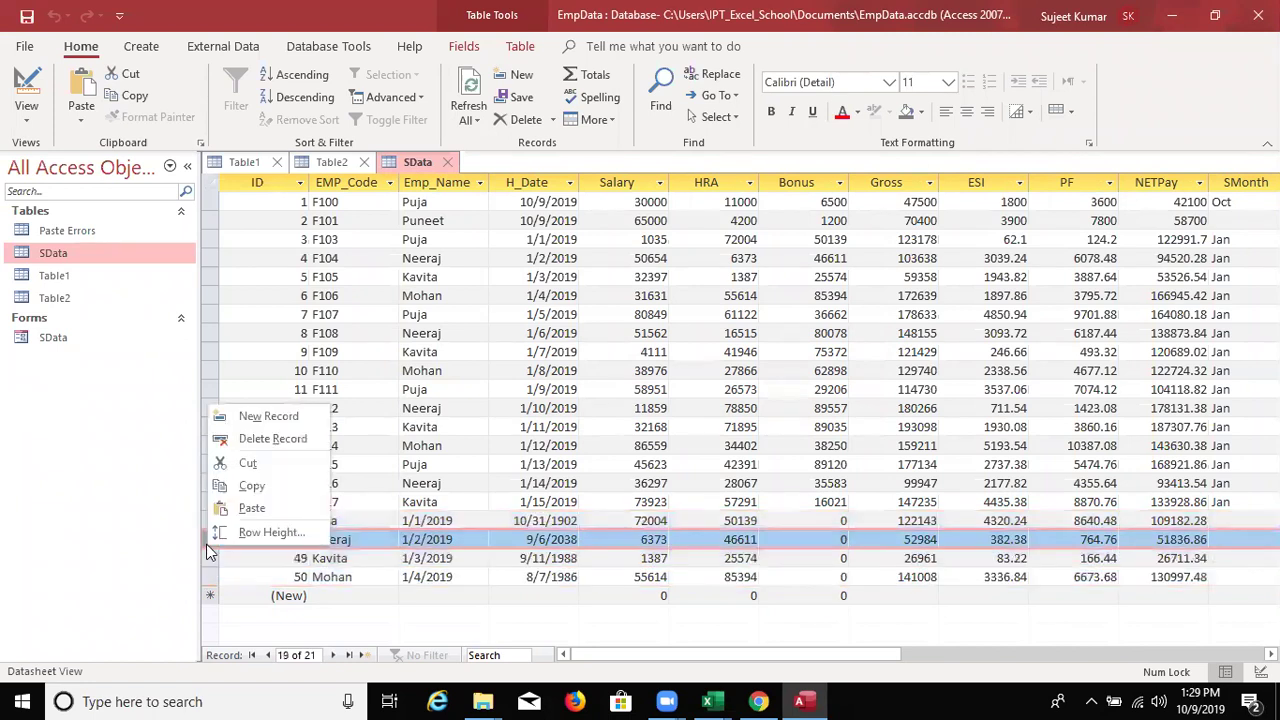
{"action": "left_click", "coordinate": [258, 439]}
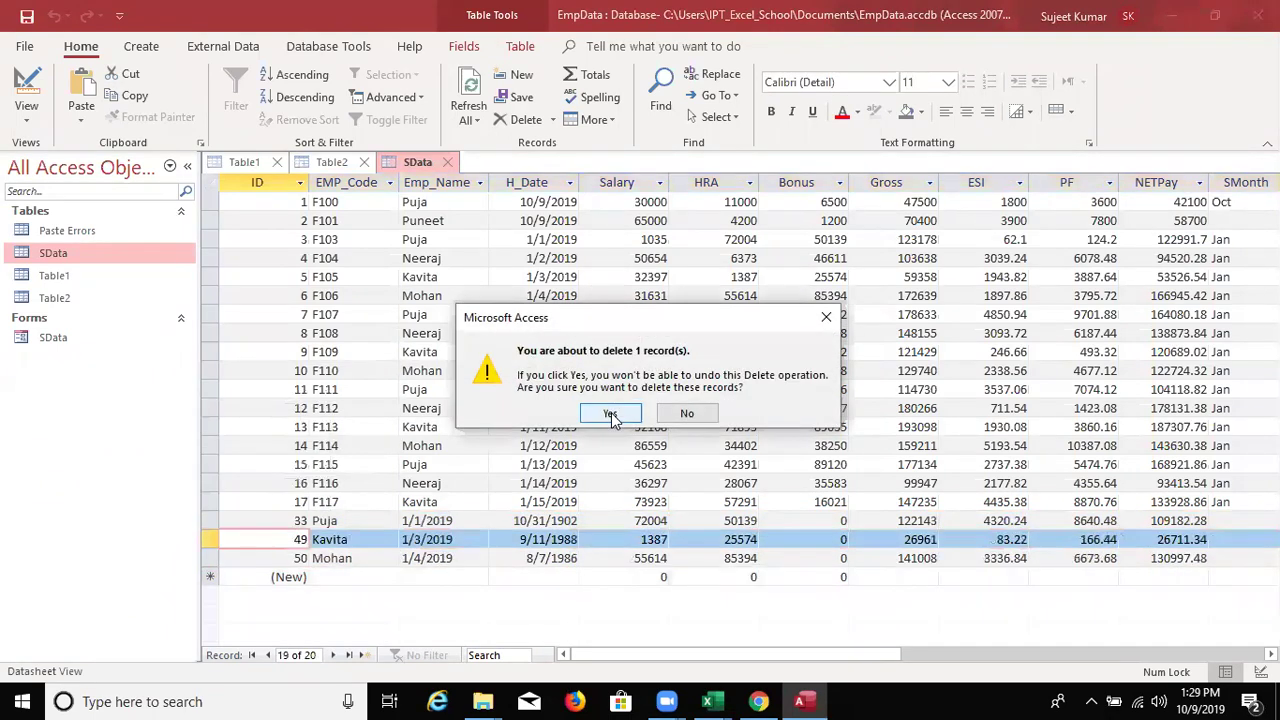
{"action": "left_click", "coordinate": [612, 416]}
- Delete misaligned record 49 and switch over to the JAN workbook
{"action": "key", "text": "shift+Up"}
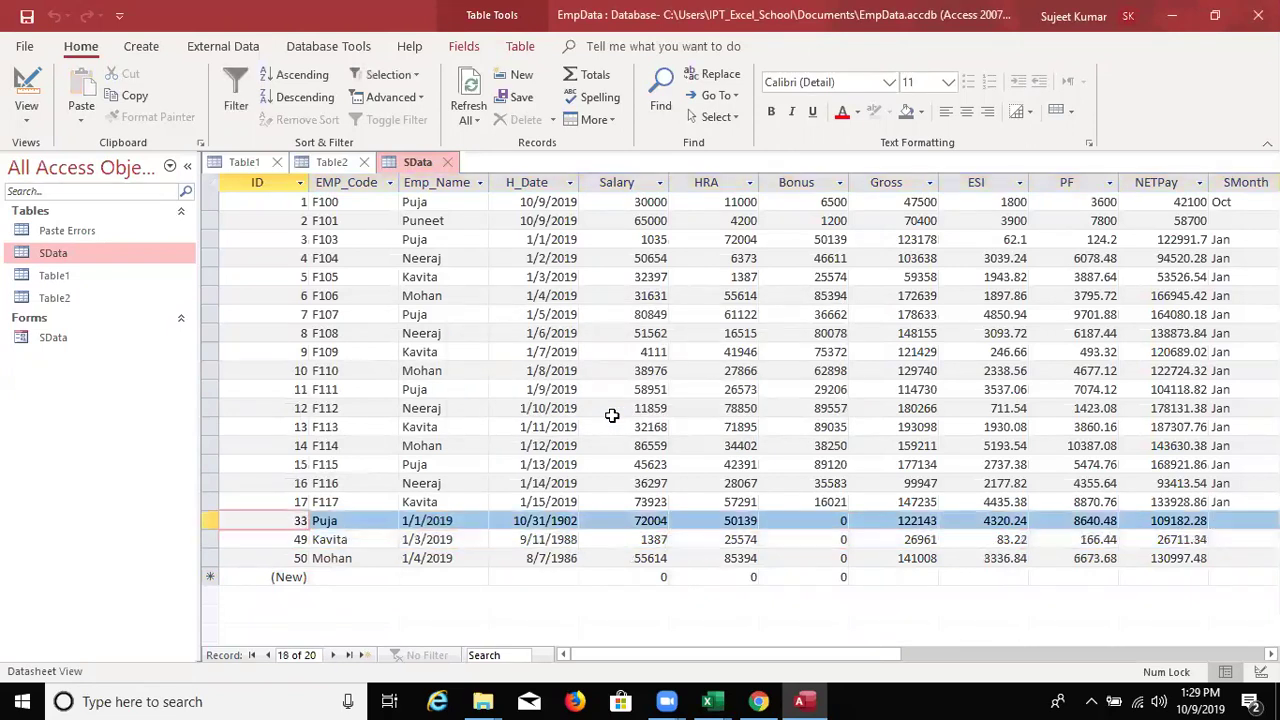
{"action": "key", "text": "shift+Down"}
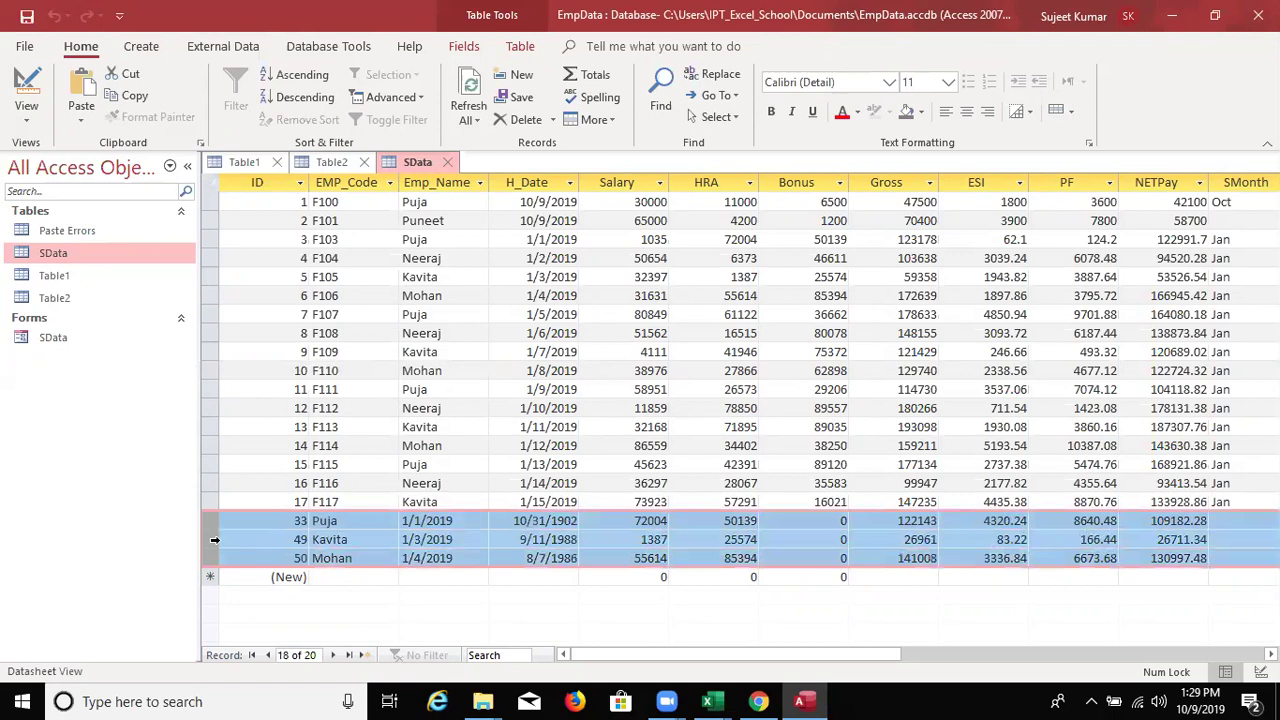
{"action": "right_click", "coordinate": [209, 540]}
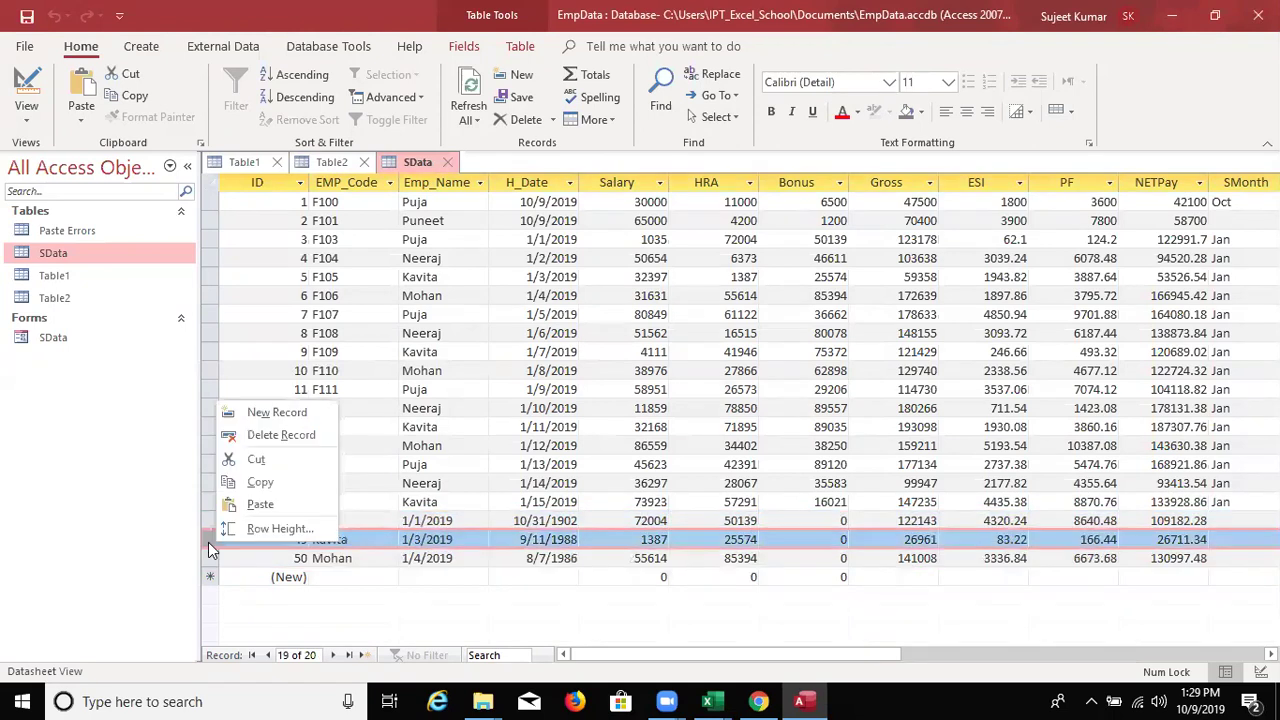
{"action": "left_click", "coordinate": [272, 436]}
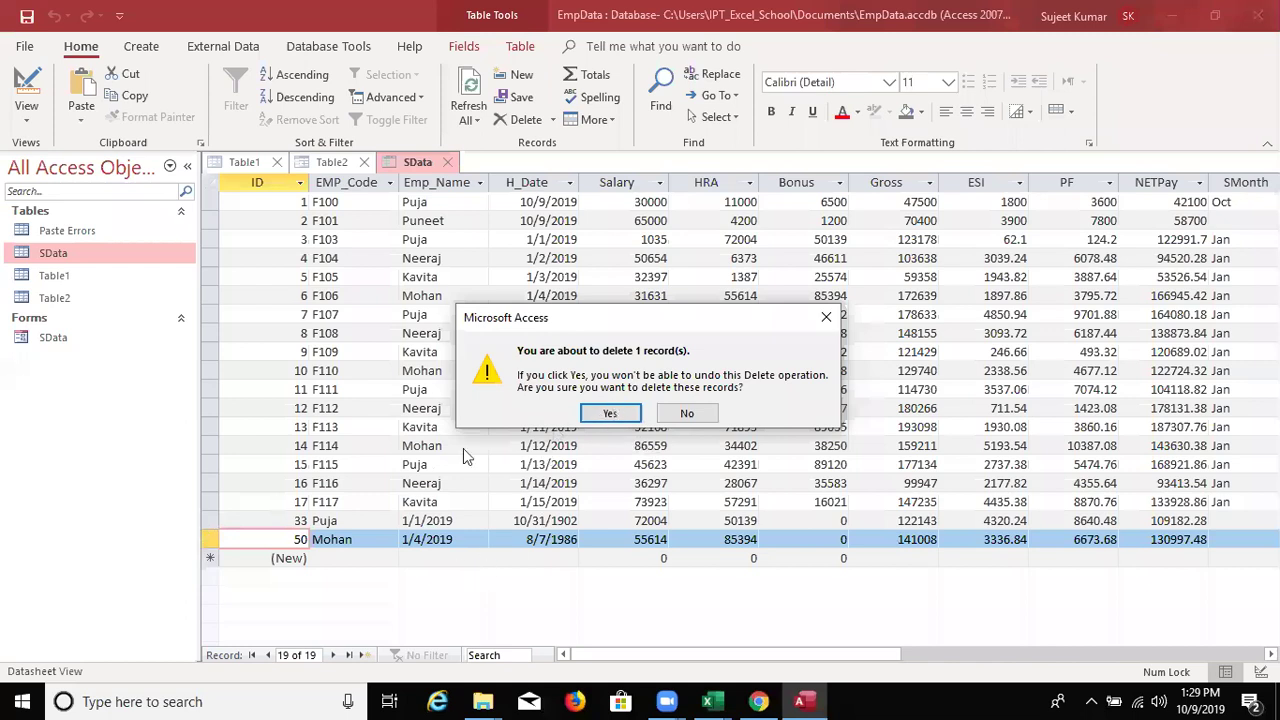
{"action": "key", "text": "alt+Tab"}
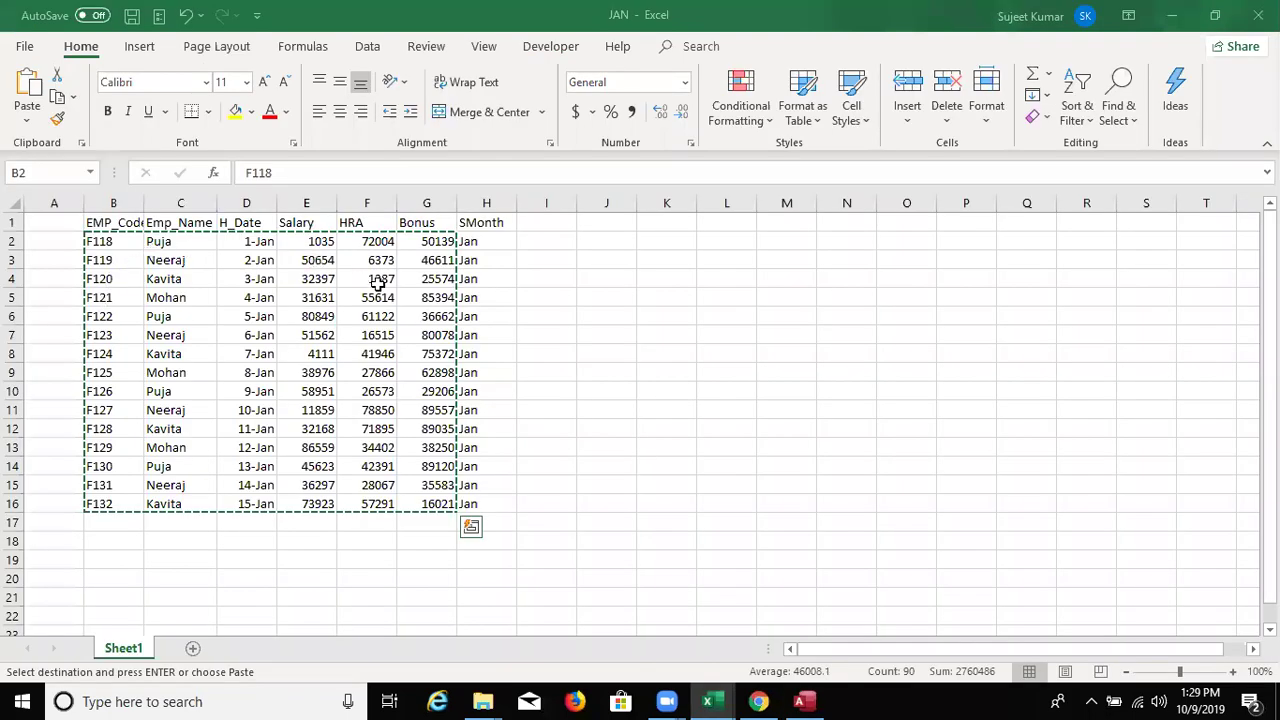
- Copy the JAN block A2:G16 without SMonth, replacing an earlier A2:H16 copy
{"action": "left_click_drag", "start_coordinate": [158, 245], "coordinate": [212, 259]}
{"action": "left_click", "coordinate": [440, 505], "text": "shift"}
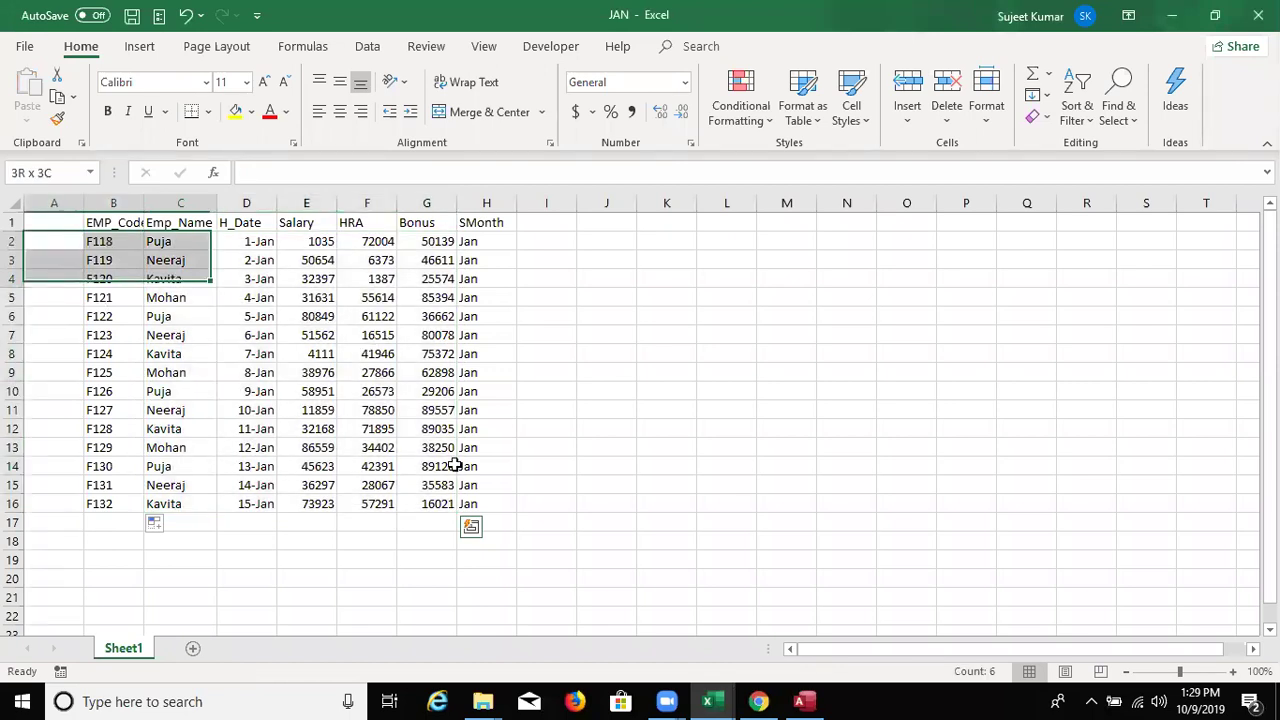
{"action": "left_click_drag", "start_coordinate": [54, 241], "coordinate": [471, 503]}
{"action": "key", "text": "ctrl+c"}
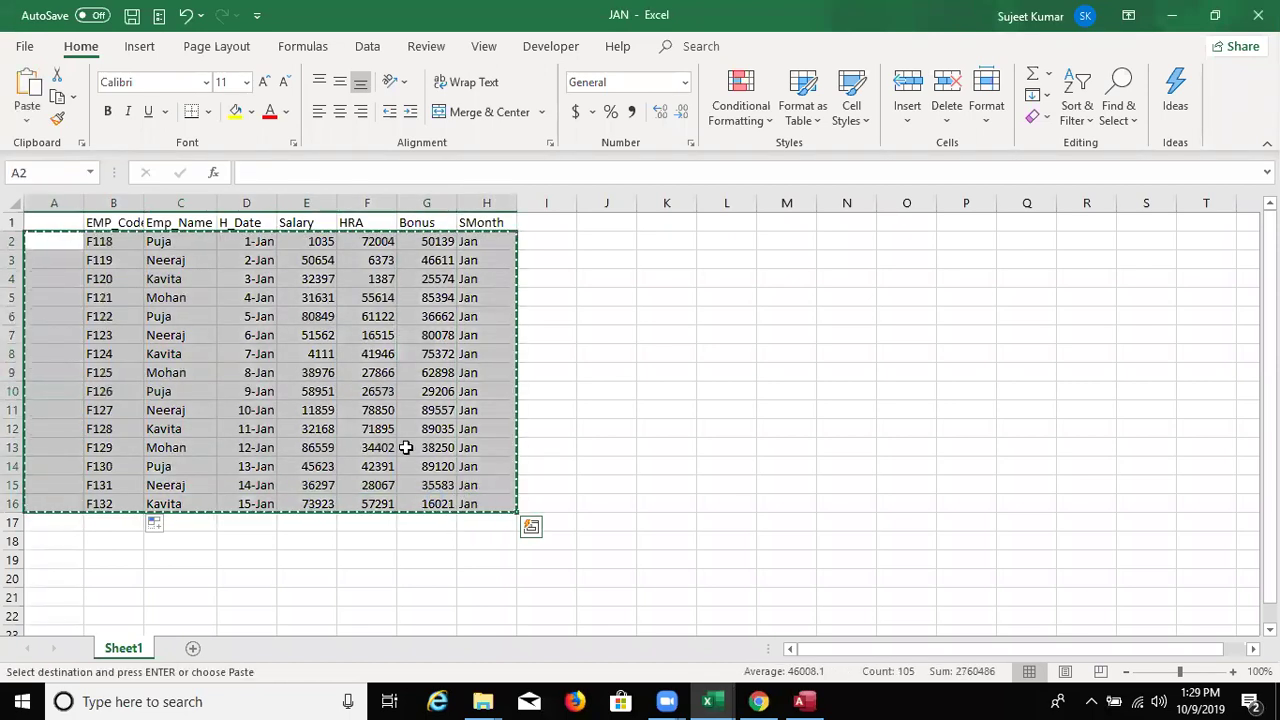
{"action": "key", "text": "Escape"}
{"action": "left_click", "coordinate": [440, 504], "text": "shift"}
{"action": "key", "text": "ctrl+c"}
{"action": "key", "text": "alt+Tab"}
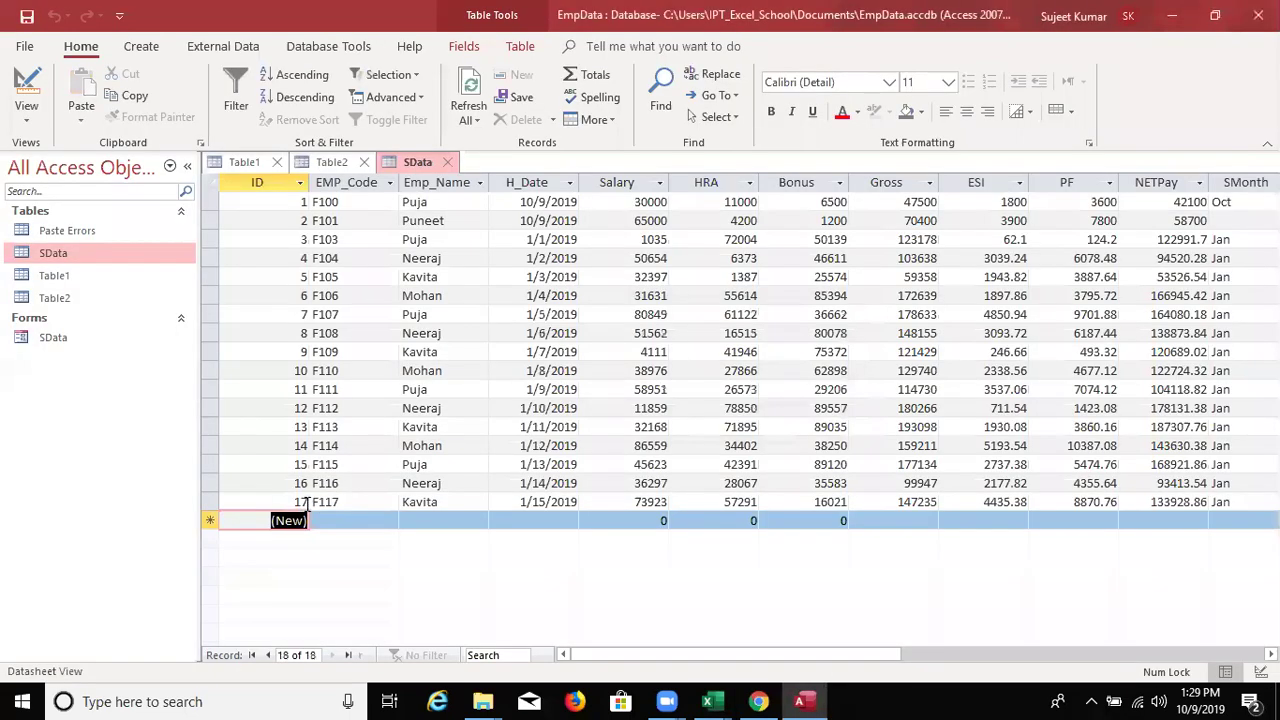
- Paste the 15 January records F118–F132 into the new row after F117, becoming IDs 62–76
{"action": "left_click", "coordinate": [303, 503]}
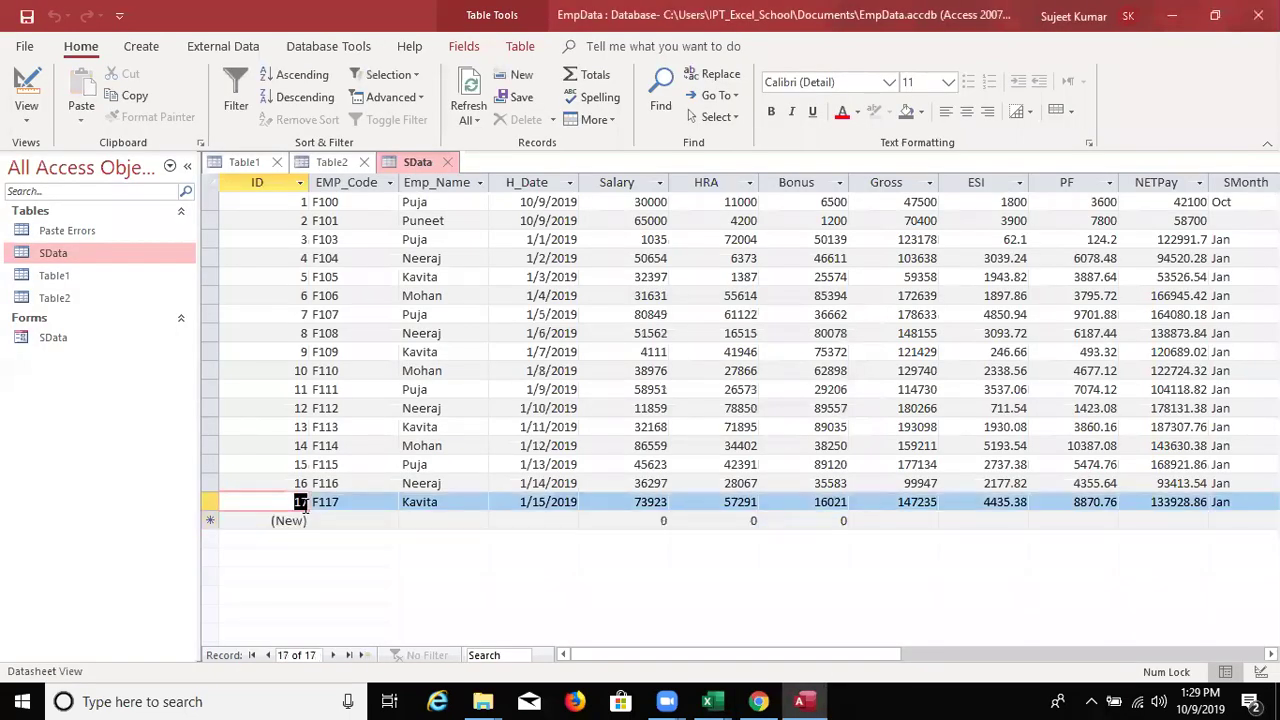
{"action": "key", "text": "Down"}
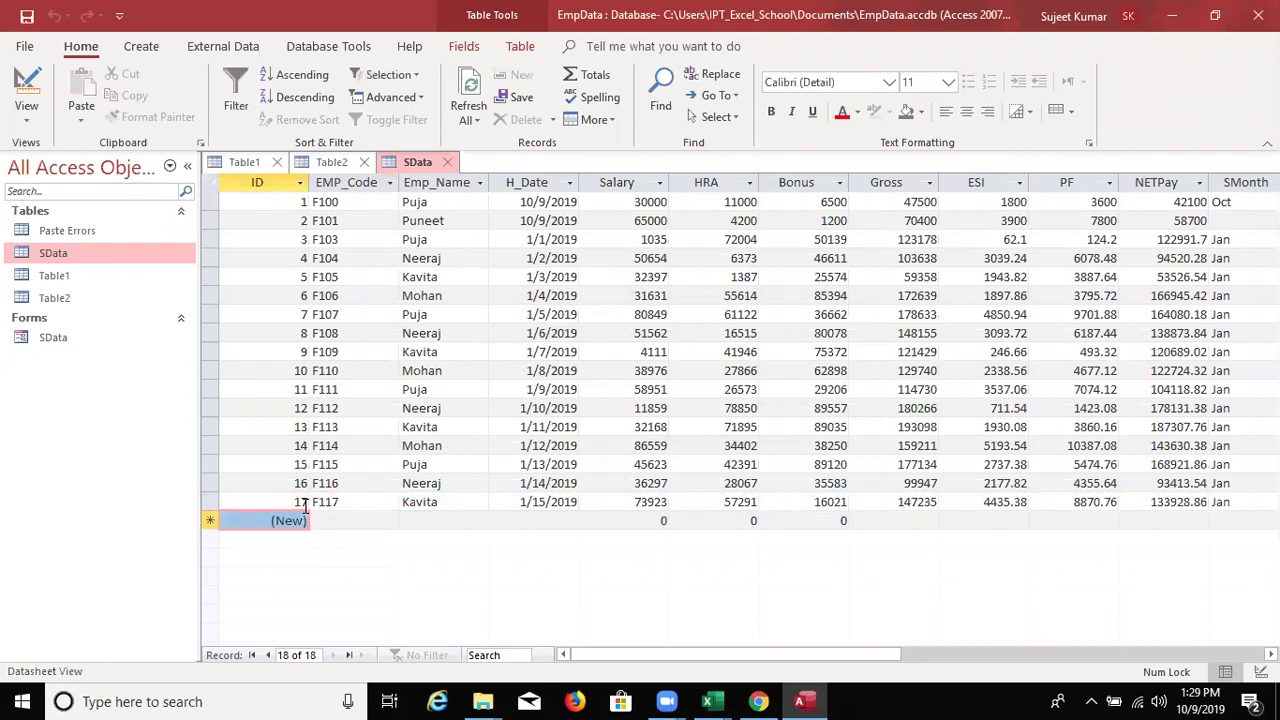
{"action": "key", "text": "shift+Right"}
{"action": "key", "text": "shift+space"}
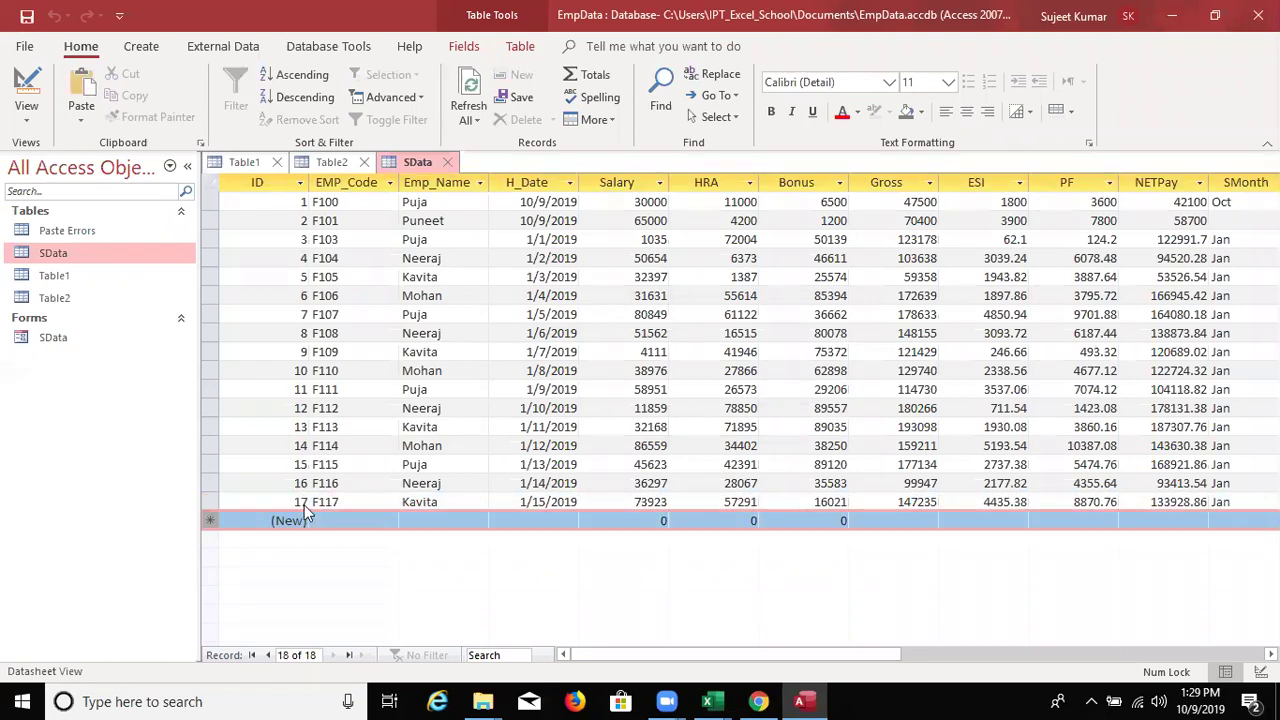
{"action": "left_click", "coordinate": [609, 408]}
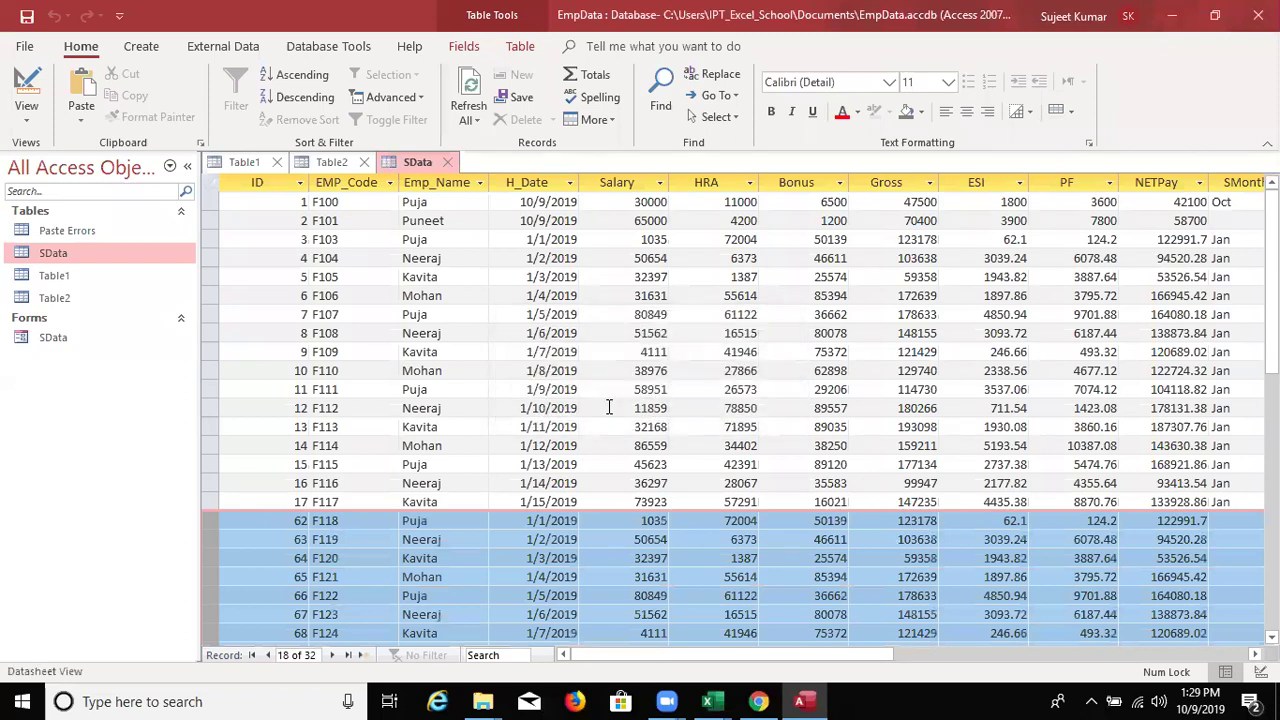
{"action": "scroll", "coordinate": [610, 419], "scroll_direction": "down", "scroll_amount": 3}
{"action": "scroll", "coordinate": [610, 419], "scroll_direction": "down", "scroll_amount": 1}
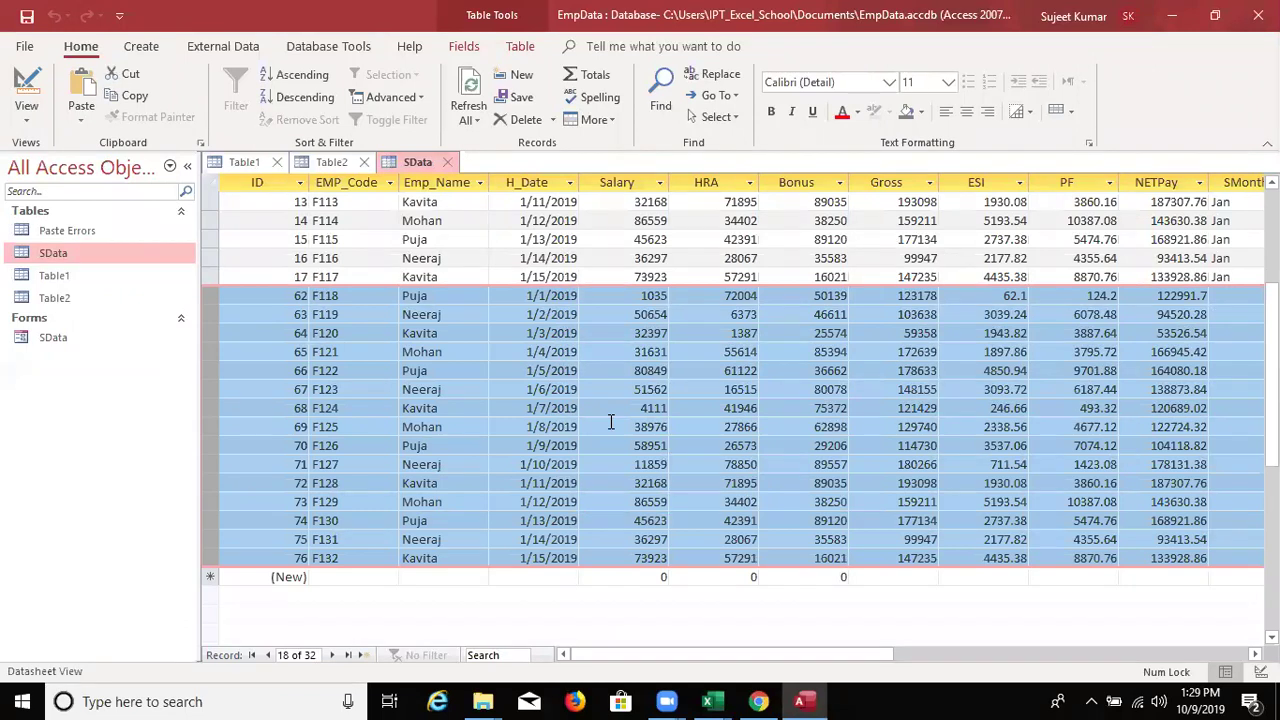
{"action": "key", "text": "alt+Tab"}
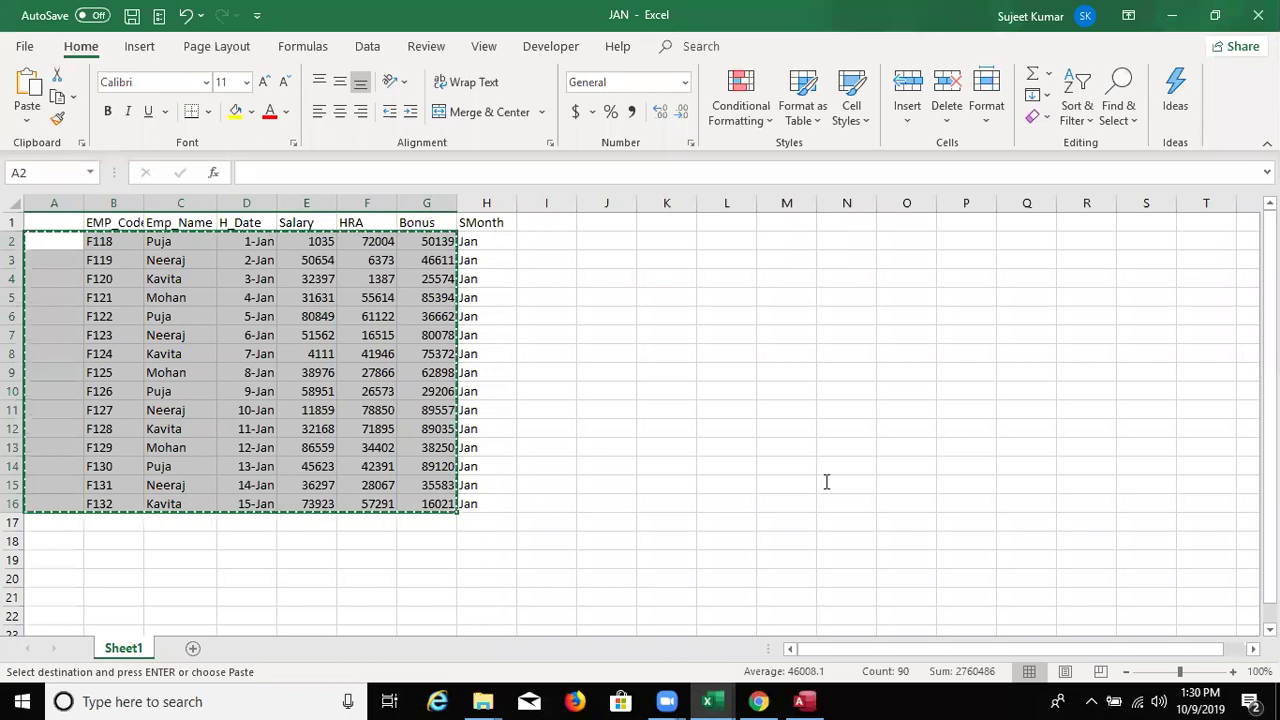
- Select the fifteen Jan values in Excel cells H2:H16 and return to the SData table
{"action": "key", "text": "alt+Tab"}
{"action": "key", "text": "ctrl+v"}
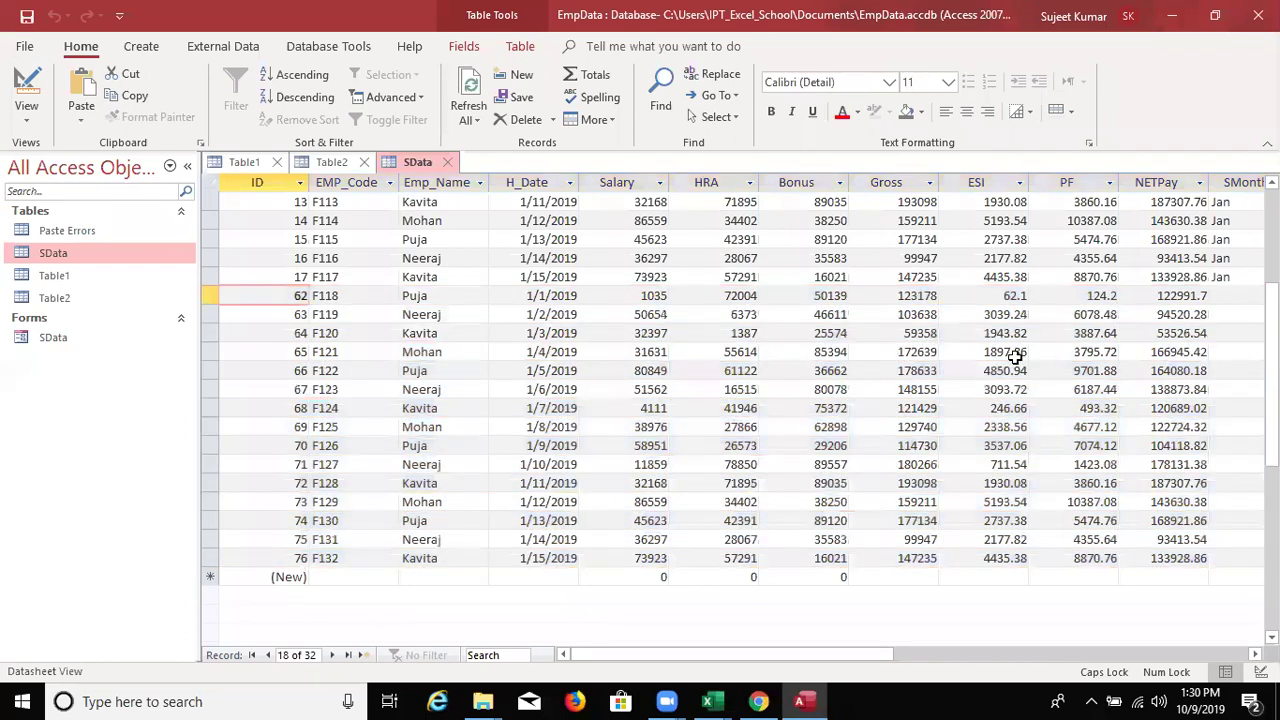
{"action": "key", "text": "alt+Tab"}
{"action": "left_click_drag", "start_coordinate": [470, 241], "coordinate": [484, 504]}
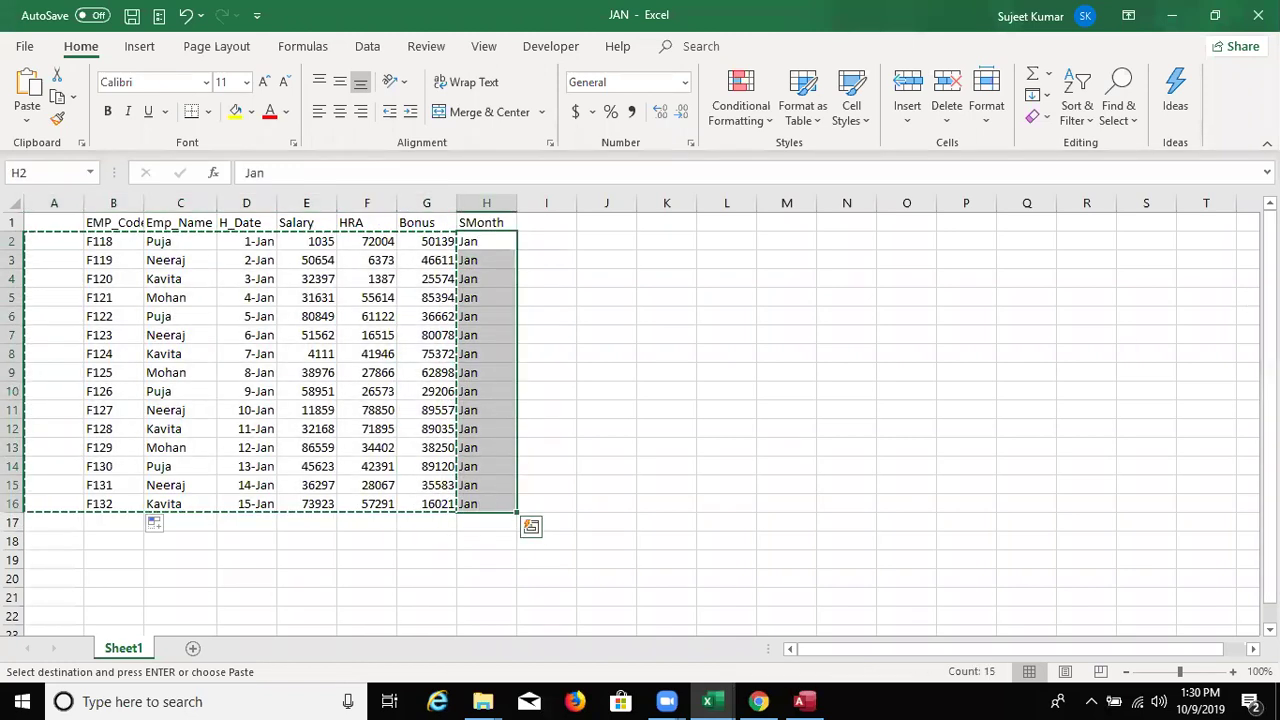
{"action": "key", "text": "alt+Tab"}
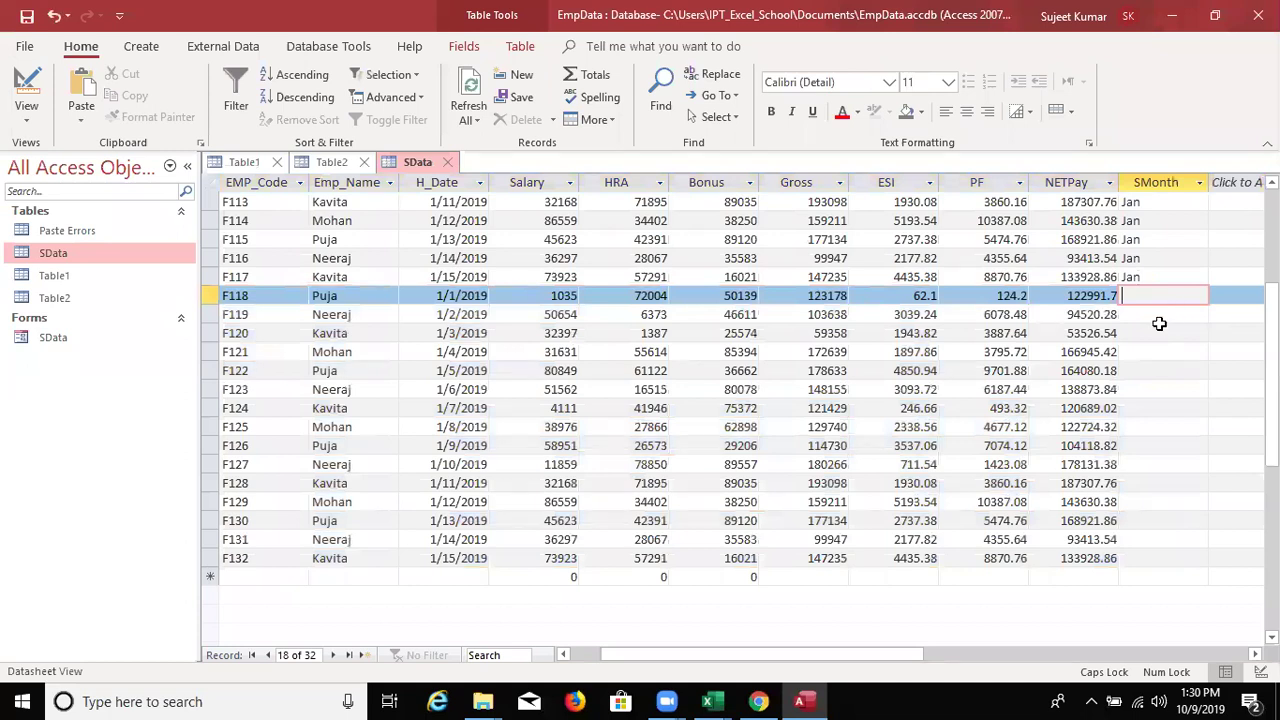
- Paste Jan into the SMonth cells of records F118–F132 and confirm pasting all 15 values
{"action": "left_click", "coordinate": [1160, 318], "text": "shift"}
{"action": "key", "text": "shift+Down"}
{"action": "key", "text": "shift+Down"}
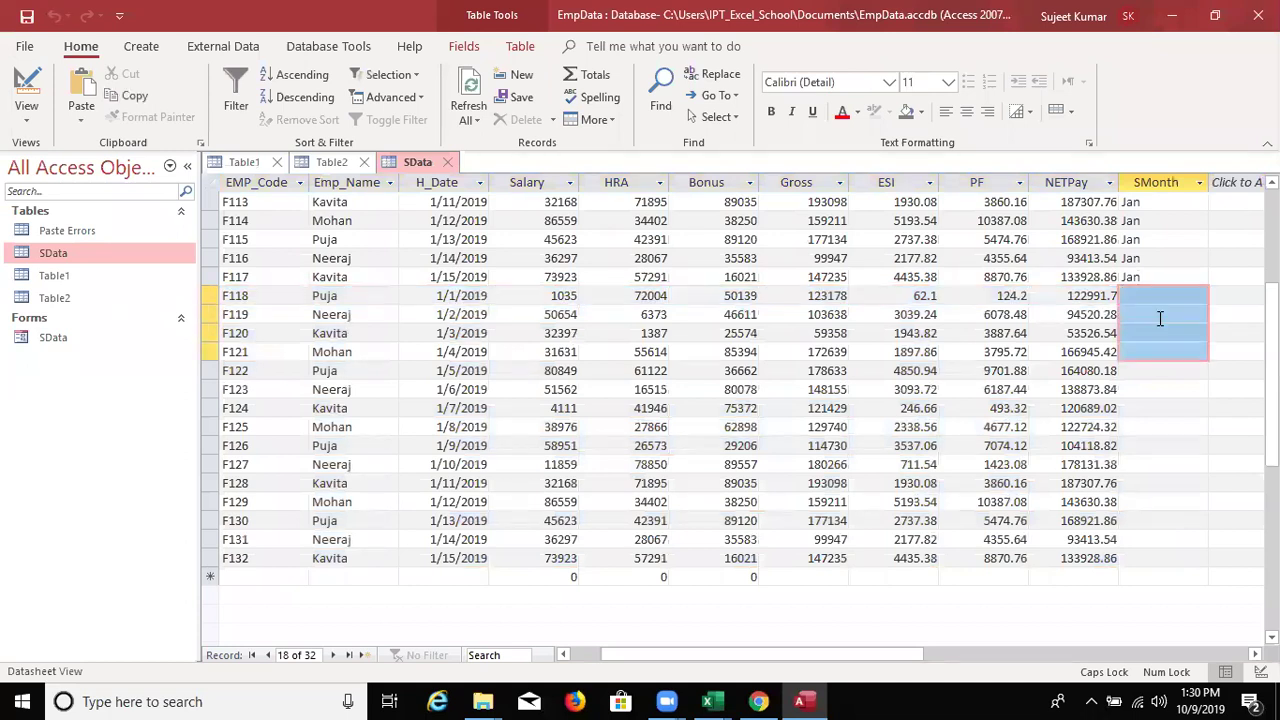
{"action": "key", "text": "shift+Down"}
{"action": "key", "text": "shift+Down"}
{"action": "key", "text": "shift+Down"}
{"action": "key", "text": "shift+Down"}
{"action": "key", "text": "shift+Down"}
{"action": "key", "text": "shift+Down"}
{"action": "key", "text": "shift+Down"}
{"action": "key", "text": "shift+Down"}
{"action": "key", "text": "shift+Down"}
{"action": "key", "text": "shift+Up"}
{"action": "key", "text": "ctrl+v"}
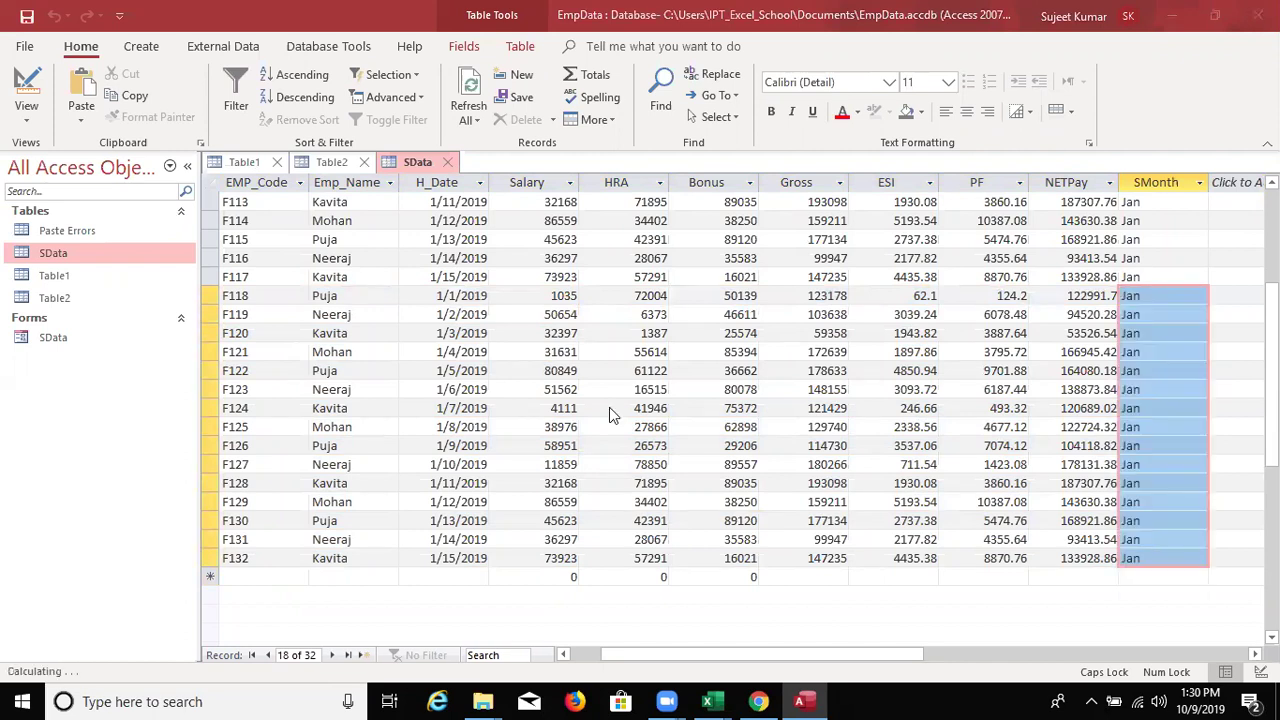
{"action": "left_click", "coordinate": [609, 407]}
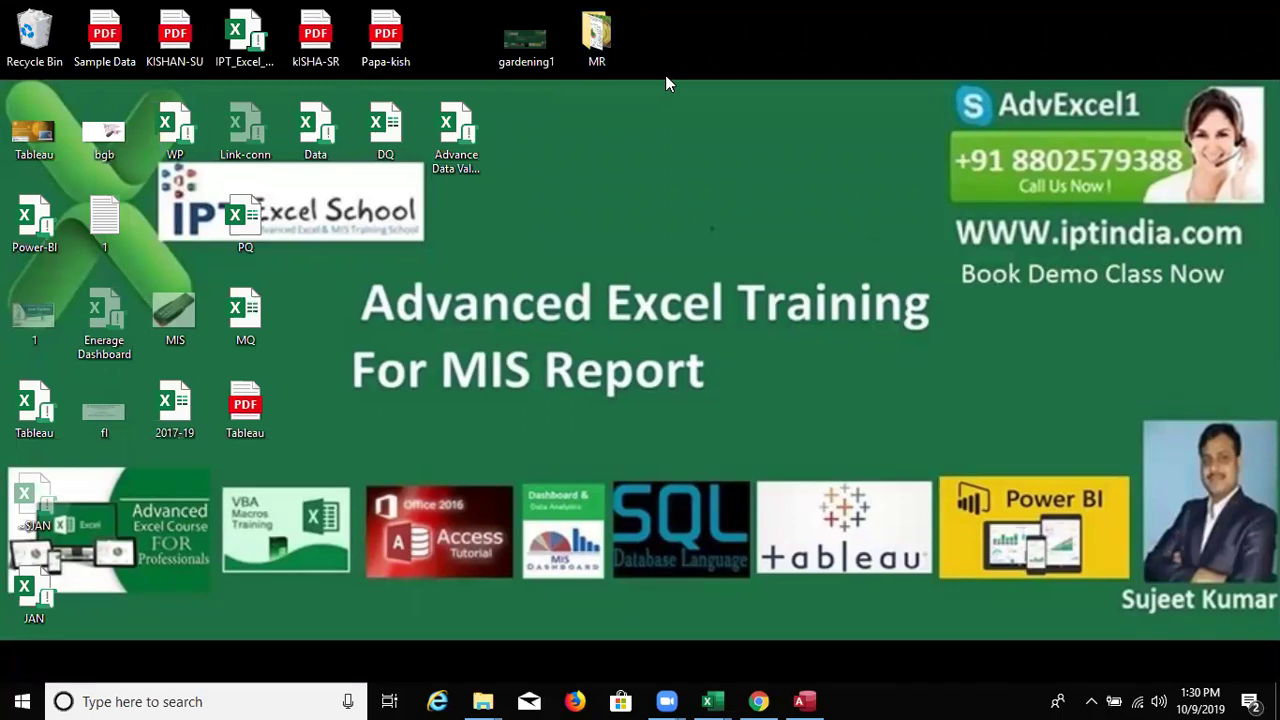
- Bring up Zoom's End Meeting or Leave Meeting prompt with Alt+Q
{"action": "key", "text": "alt+q"}
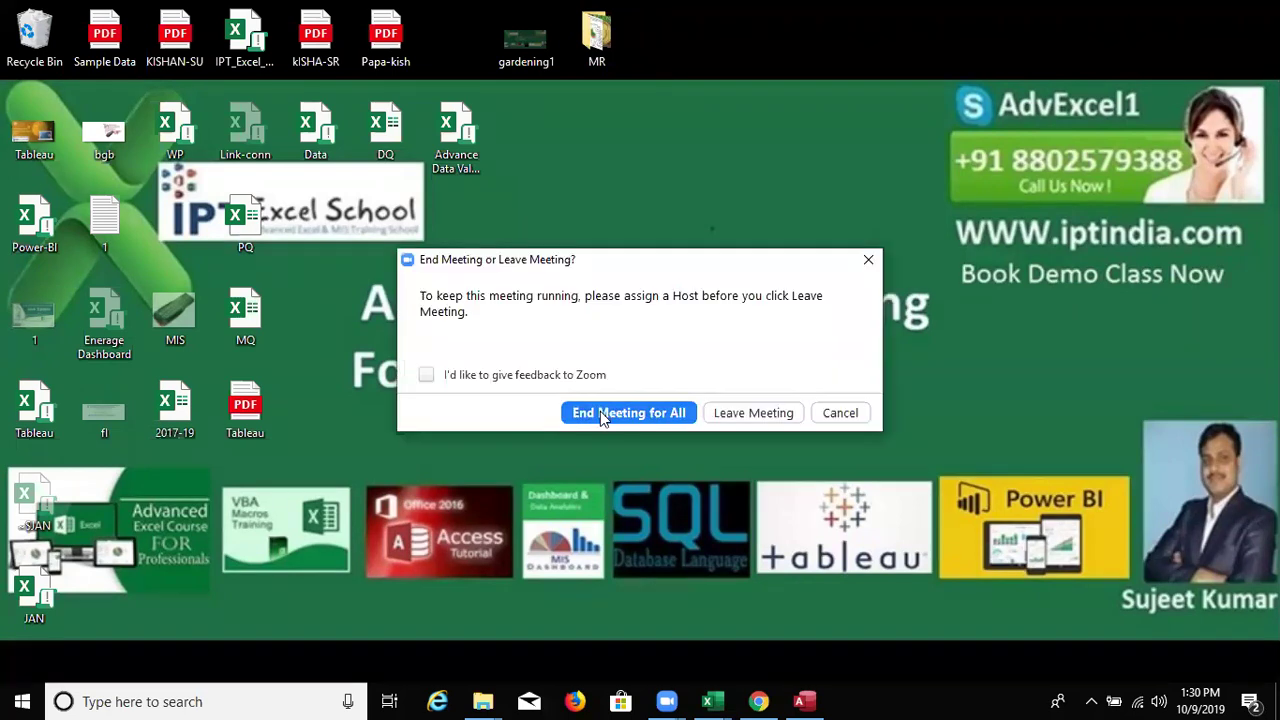